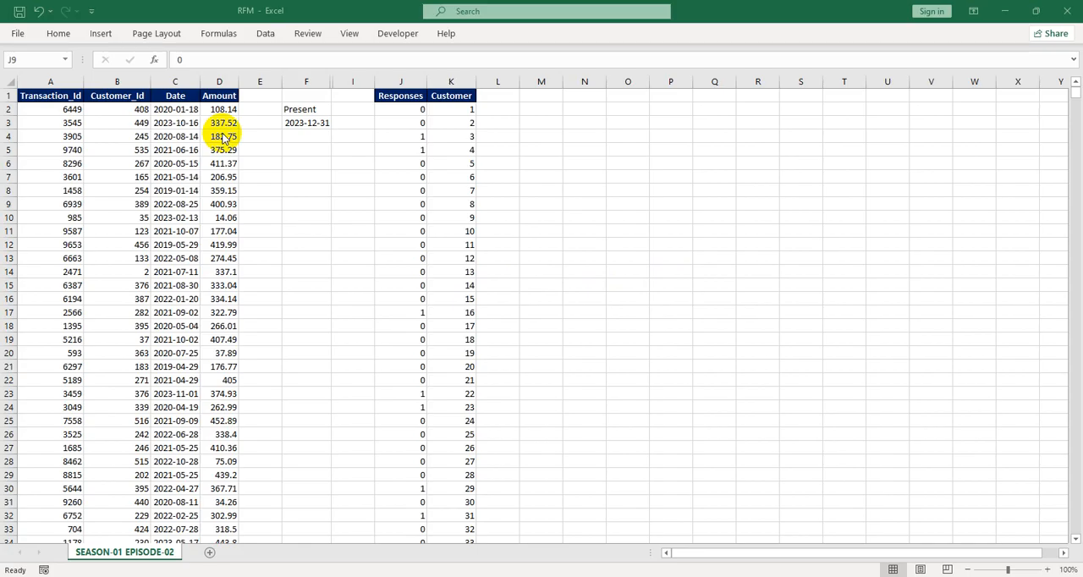
Examine the transaction data columns and the Responses and Customer columns
left_click(187, 211)
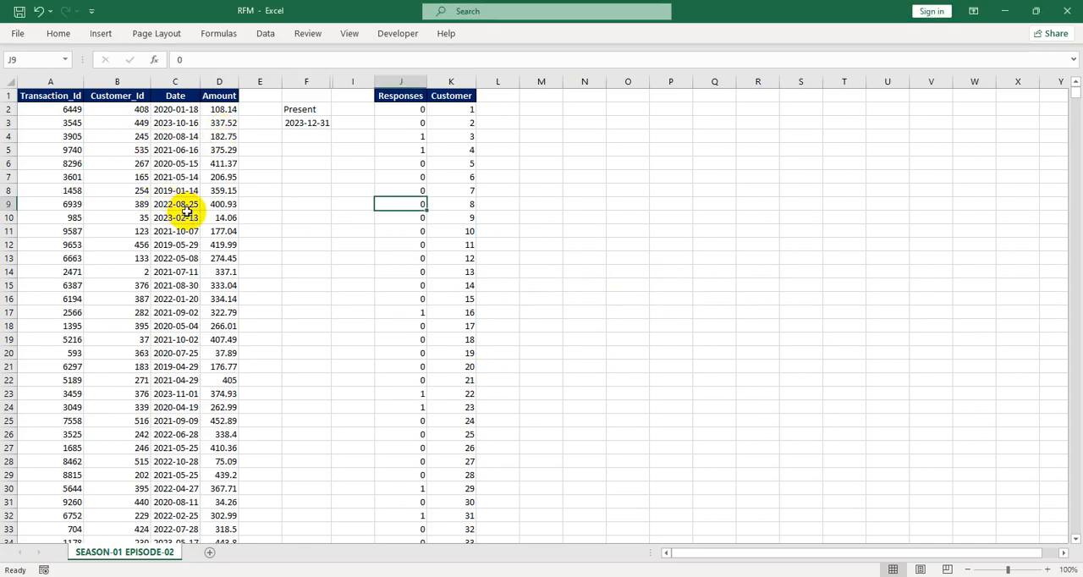
left_click_drag(64, 82, 165, 152)
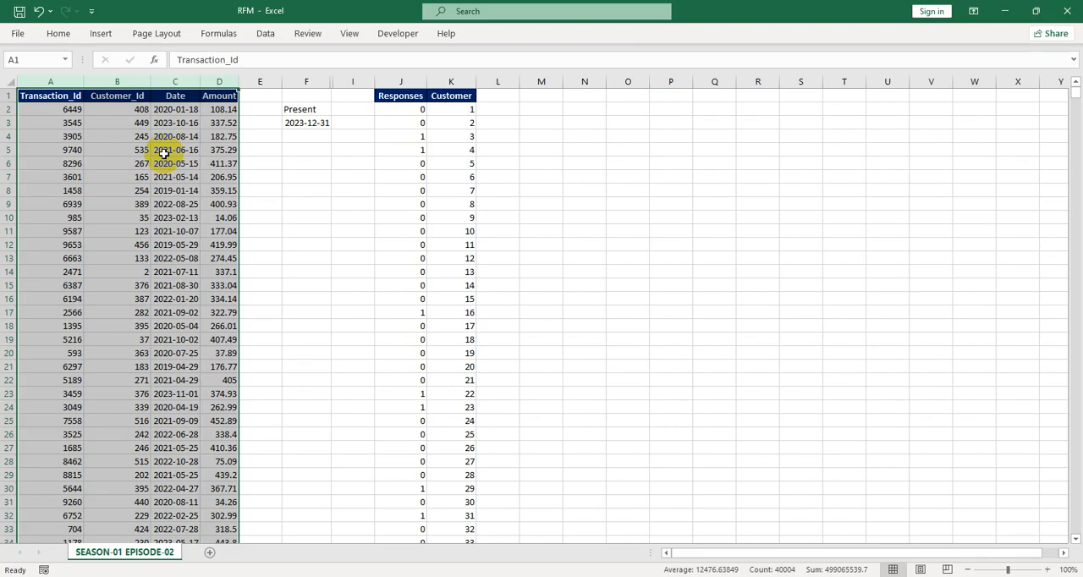
left_click(172, 163)
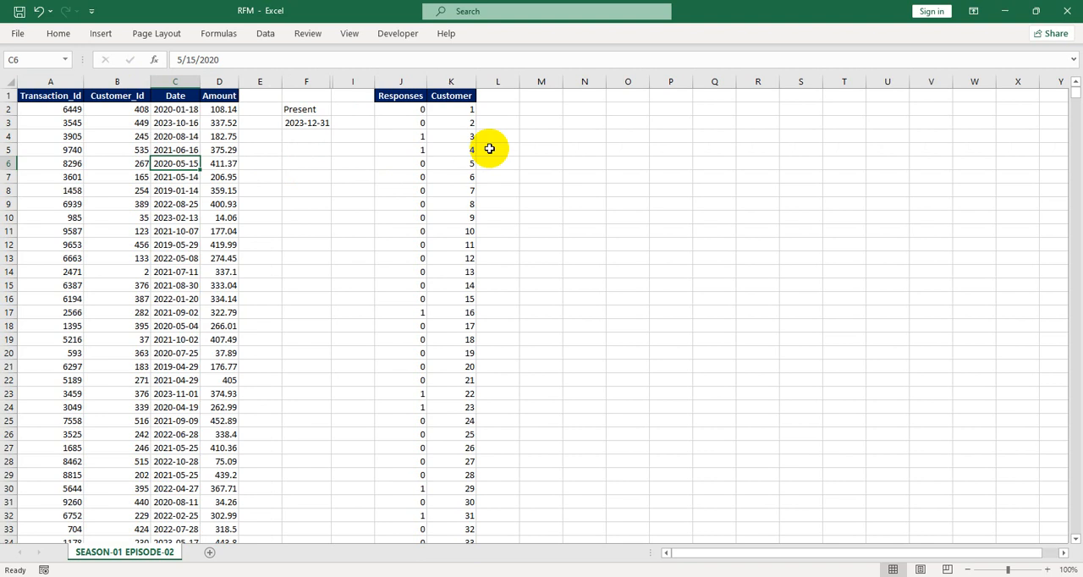
left_click_drag(394, 81, 443, 80)
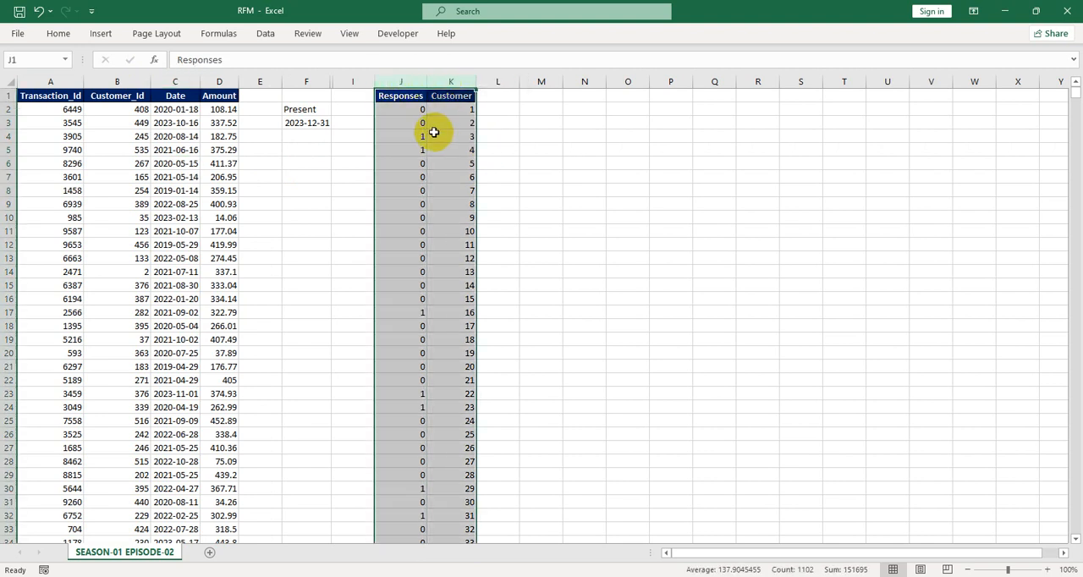
left_click(420, 133)
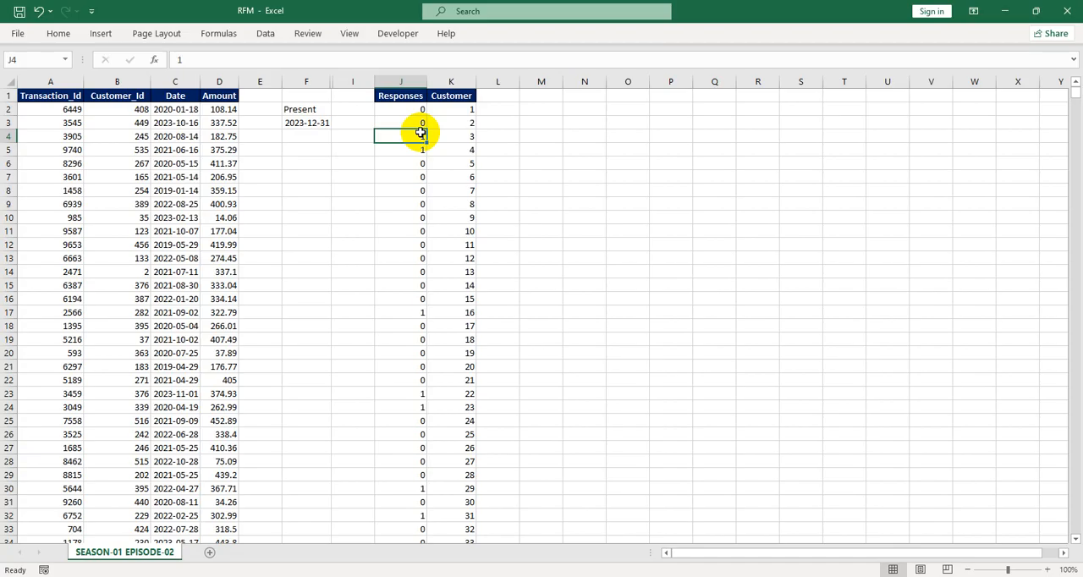
left_click(445, 234)
left_click(105, 150)
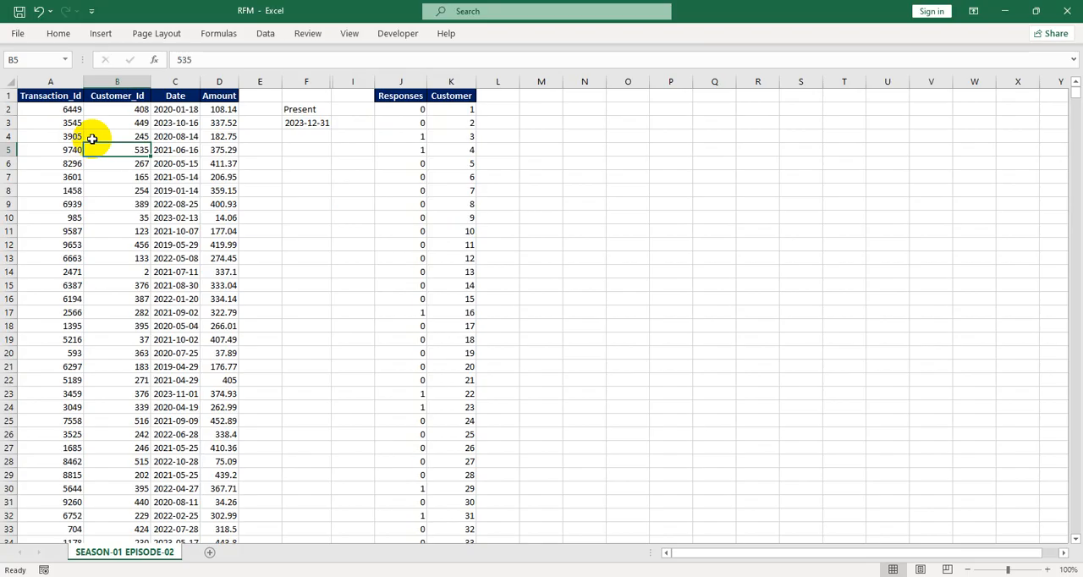
Create named ranges from the top-row headers of columns A through D
left_click(56, 82)
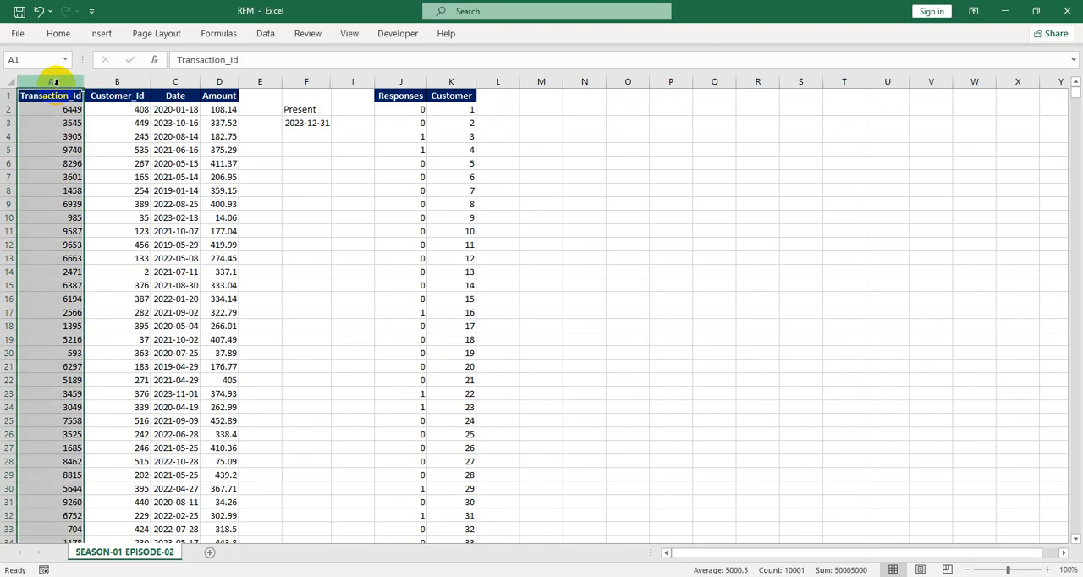
left_click(223, 81, "shift")
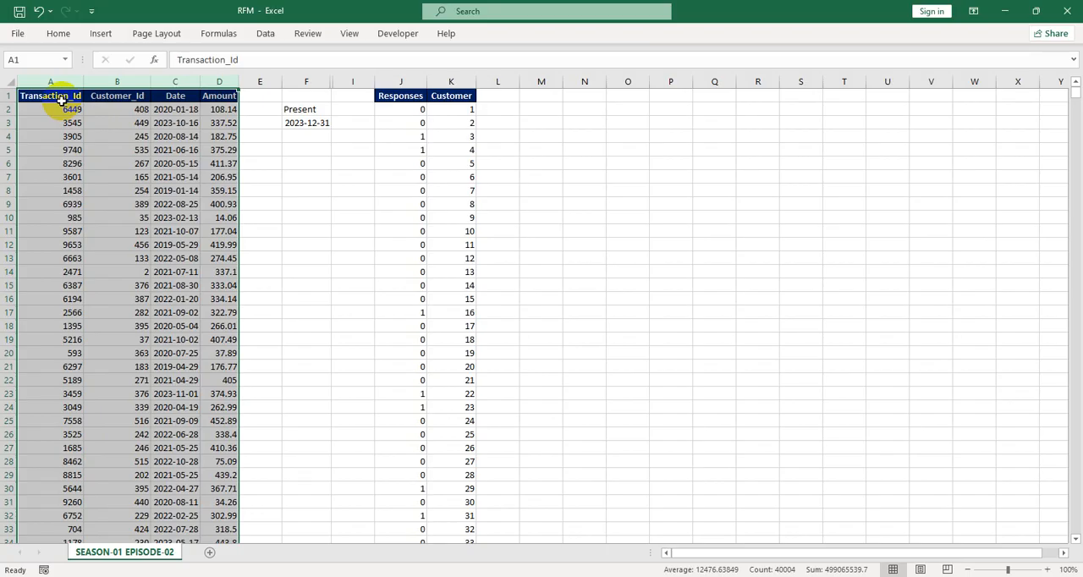
left_click(219, 33)
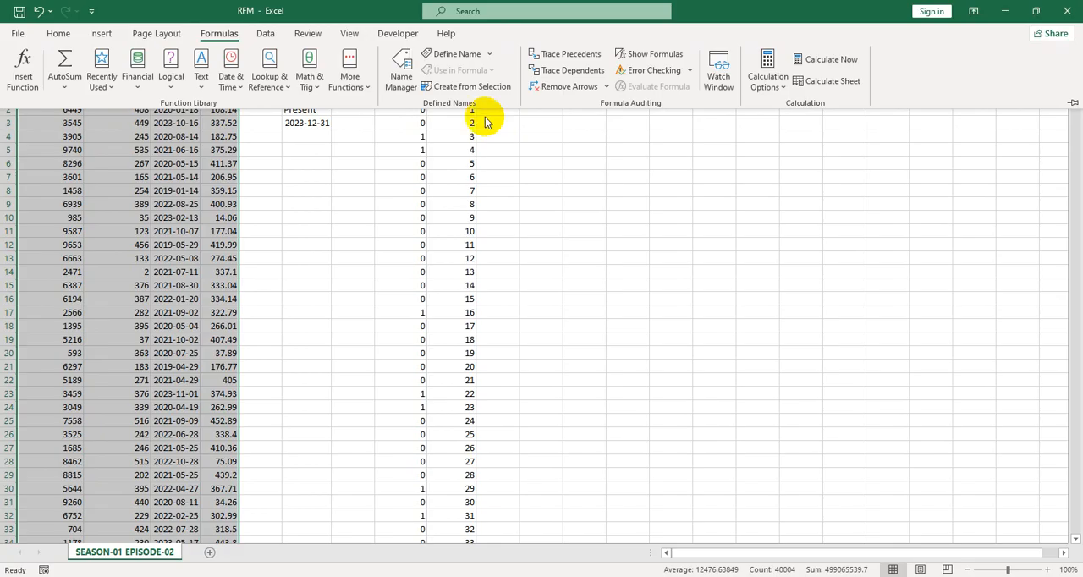
left_click(470, 86)
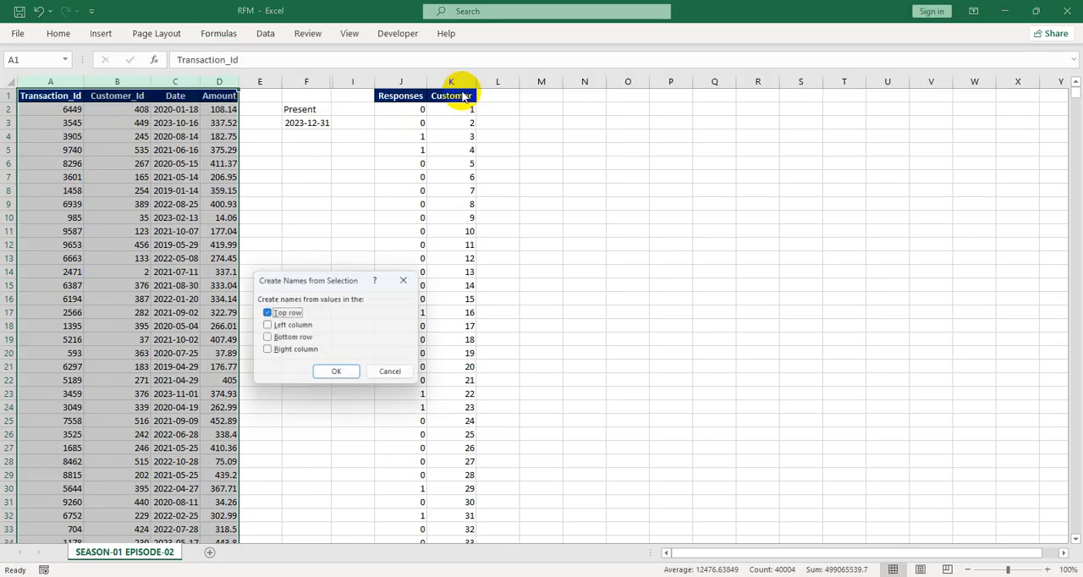
left_click(338, 377)
Review the defined names in the Name Manager
left_click(272, 202)
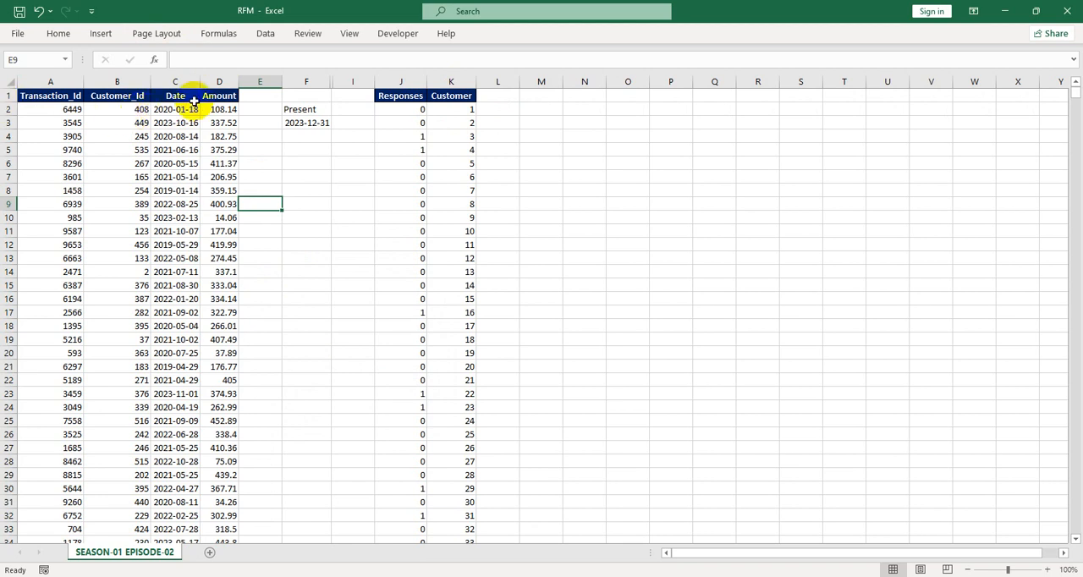
left_click(219, 34)
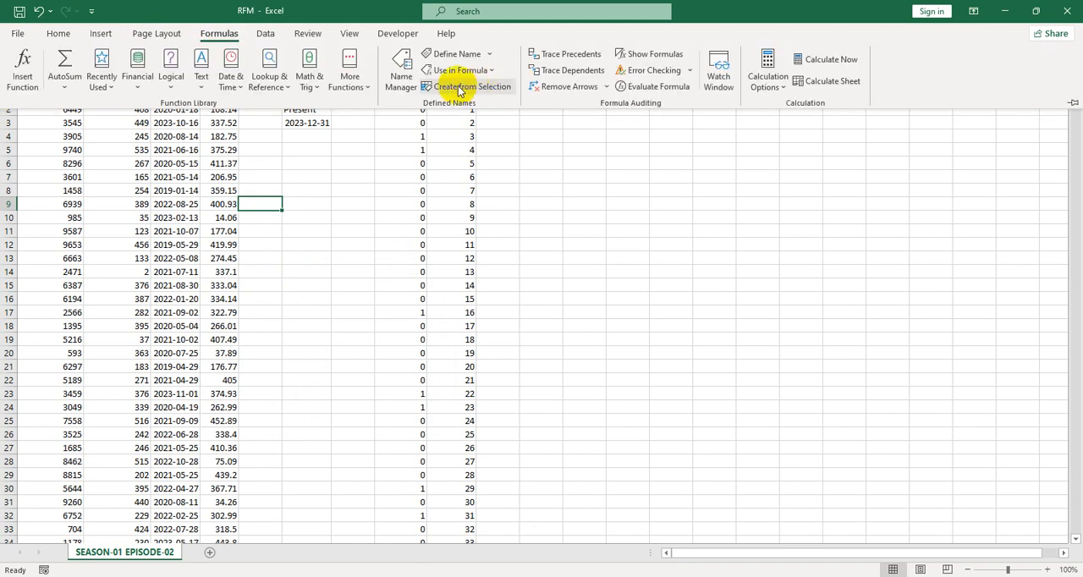
left_click(398, 92)
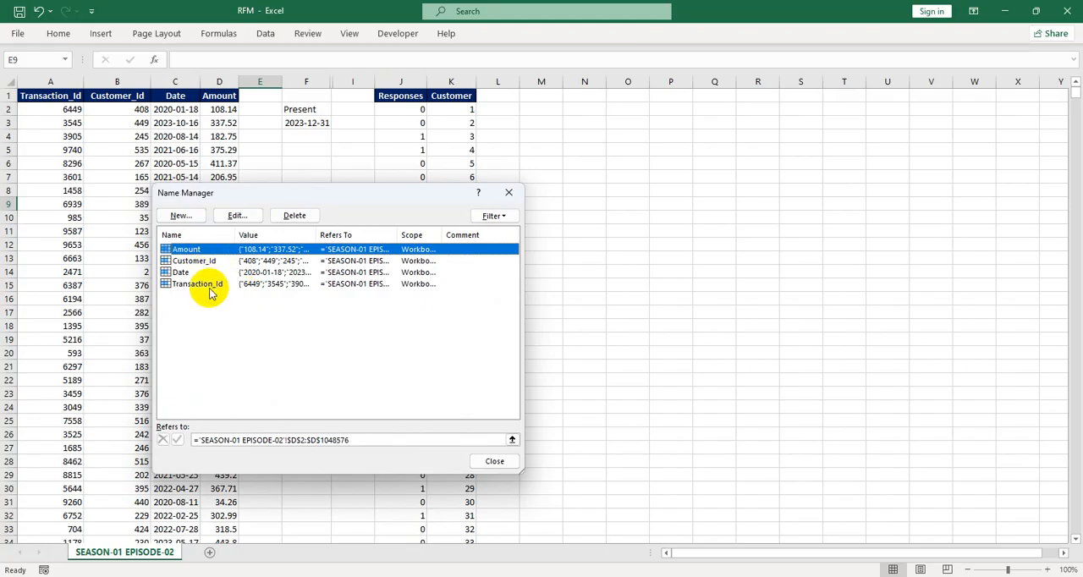
left_click(508, 192)
Create a named range from the top-row header of the Responses column J
left_click(401, 82)
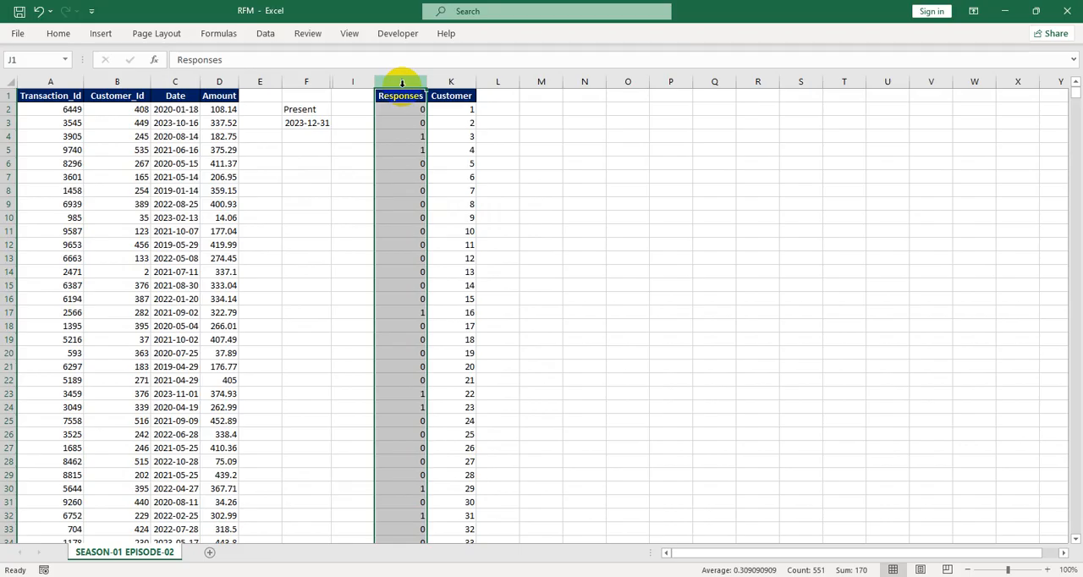
key("alt")
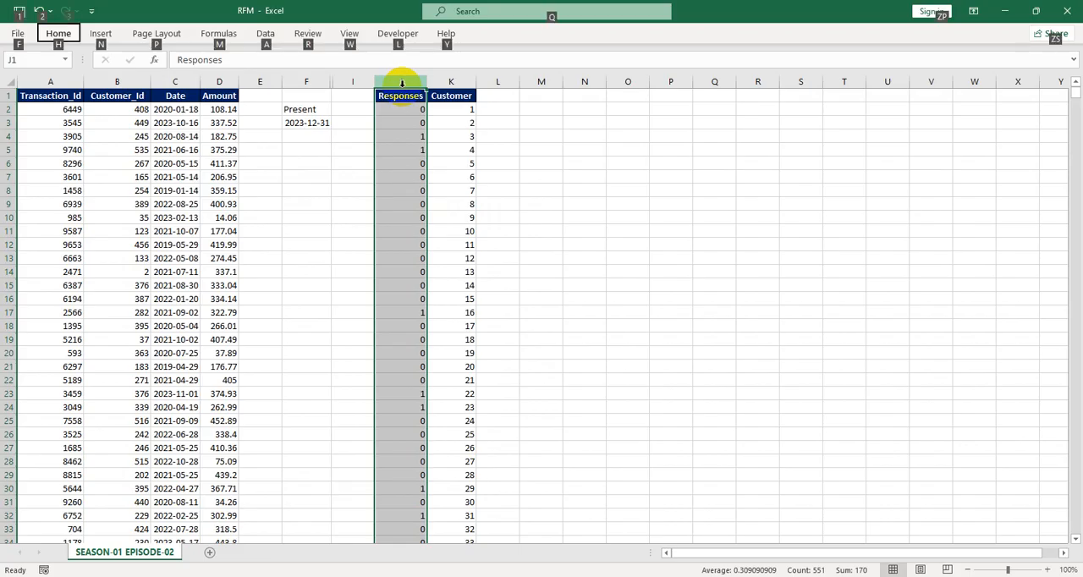
key("m")
key("c")
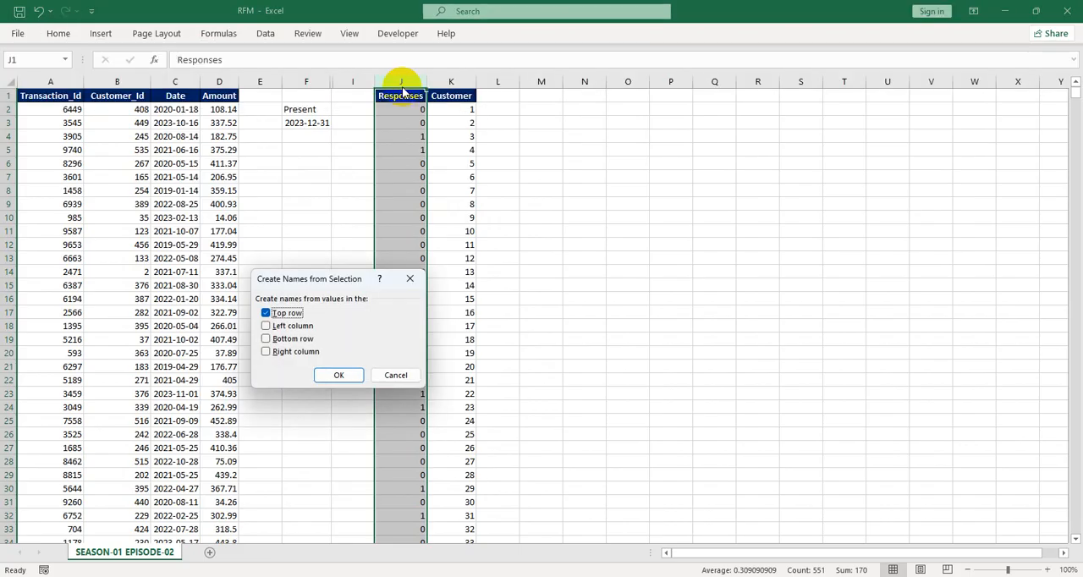
key("Return")
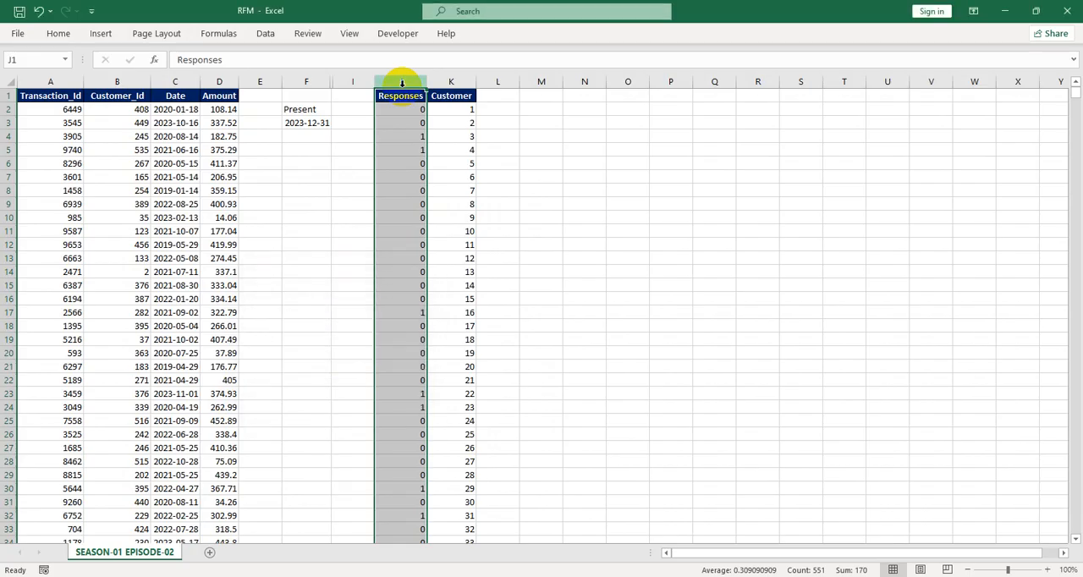
left_click(394, 109)
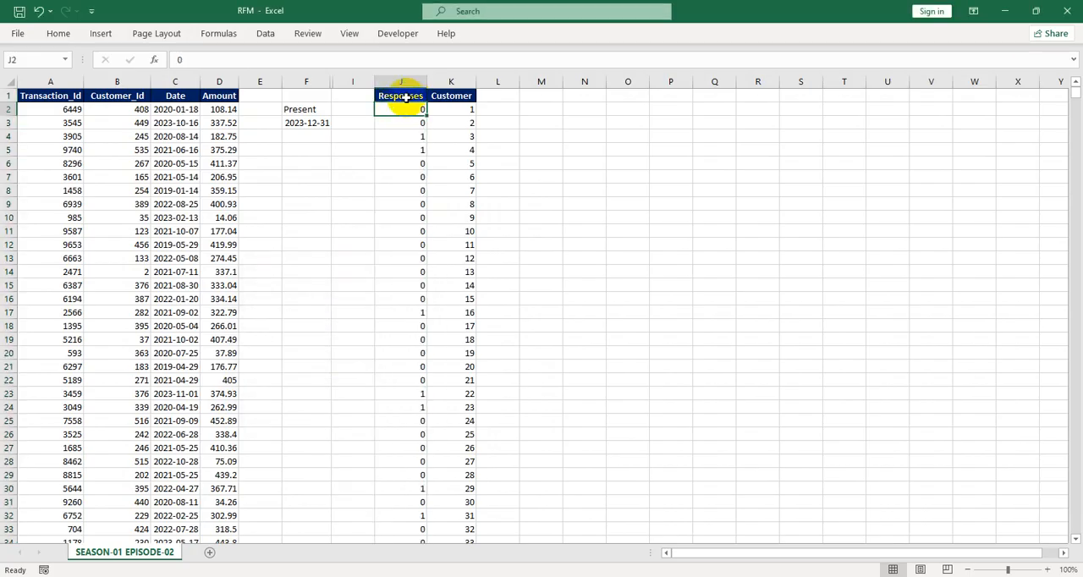
left_click(409, 140)
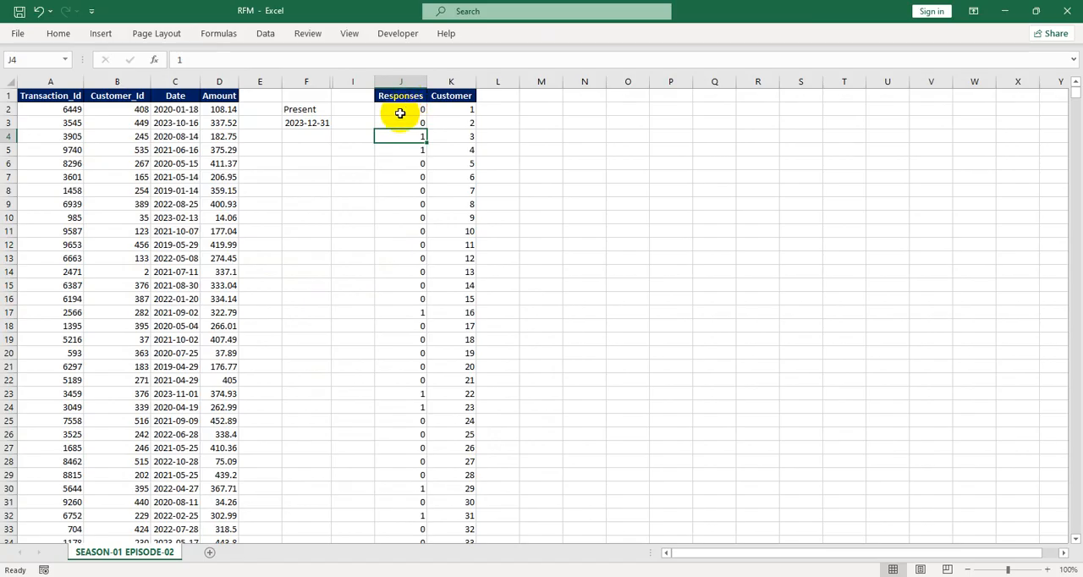
left_click(346, 149)
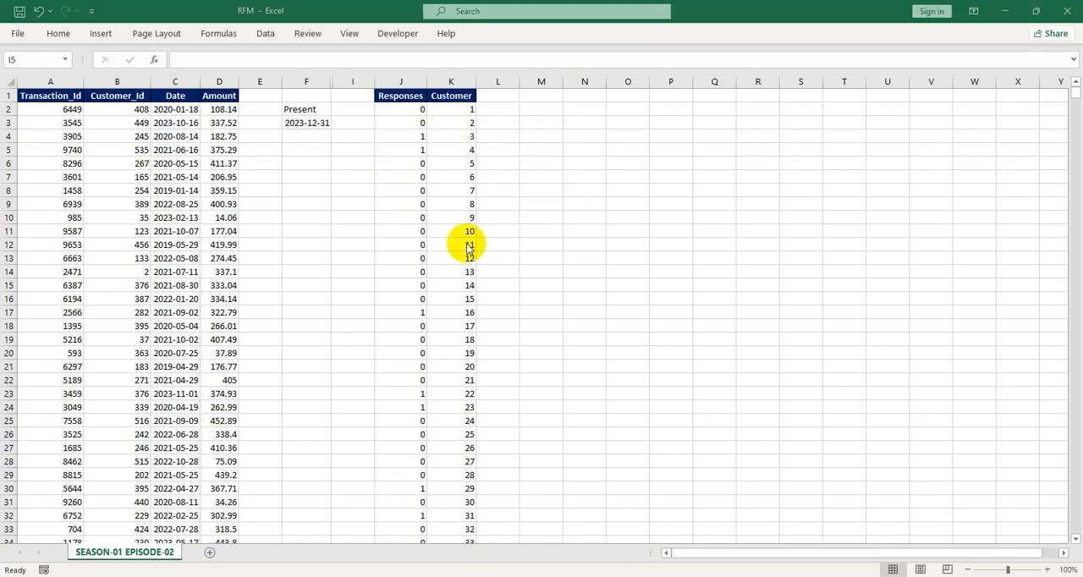
Enter the header Total Transection in L1 and widen column L to fit it
left_click(488, 95)
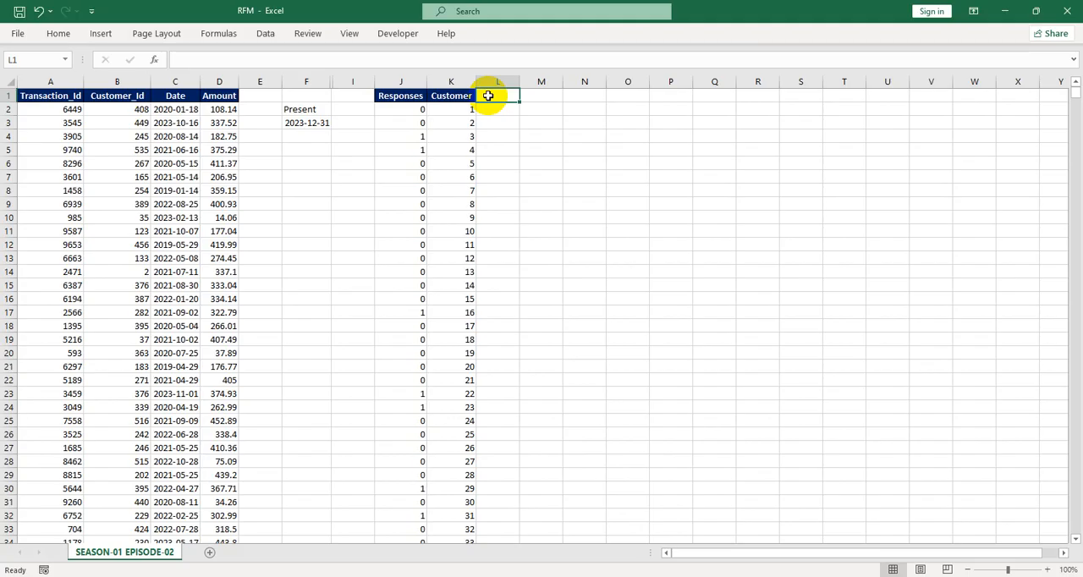
type("T")
type("tot")
key("BackSpace")
key("BackSpace")
key("BackSpace")
type("otal Transection")
key("Return")
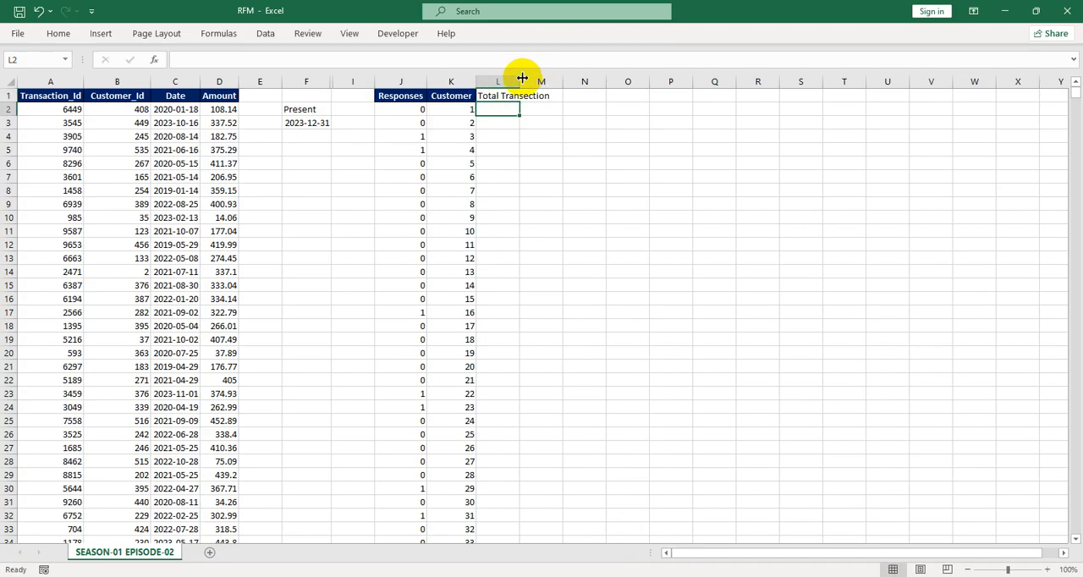
left_click_drag(518, 77, 556, 79)
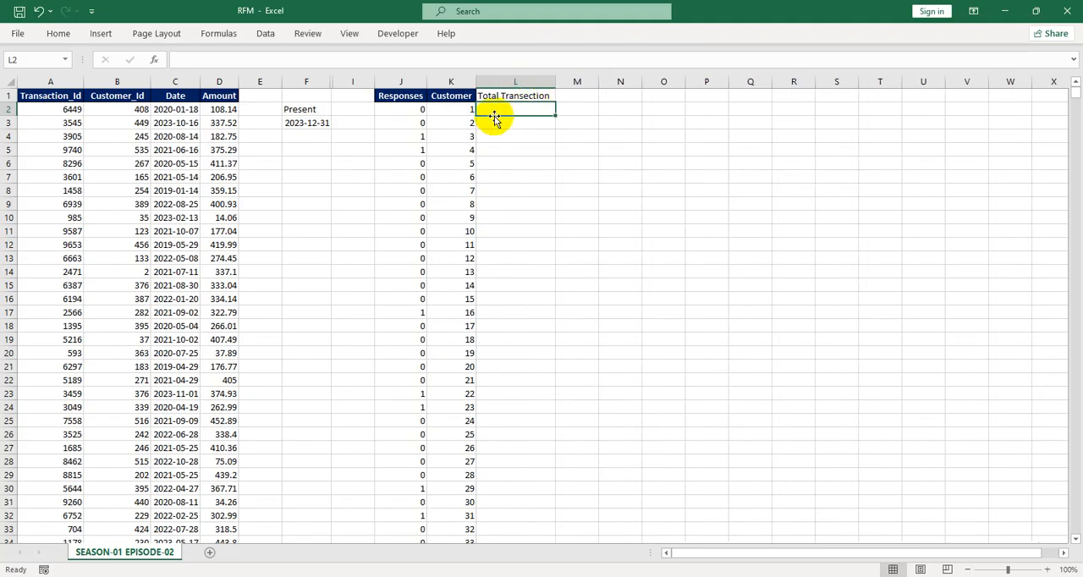
left_click(499, 200)
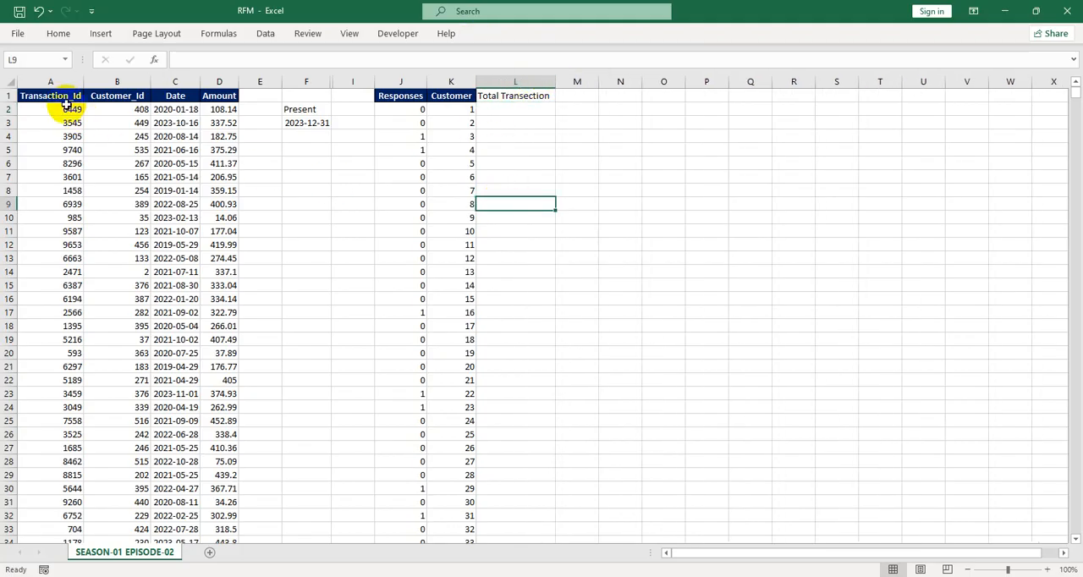
left_click_drag(66, 110, 60, 141)
left_click(518, 115)
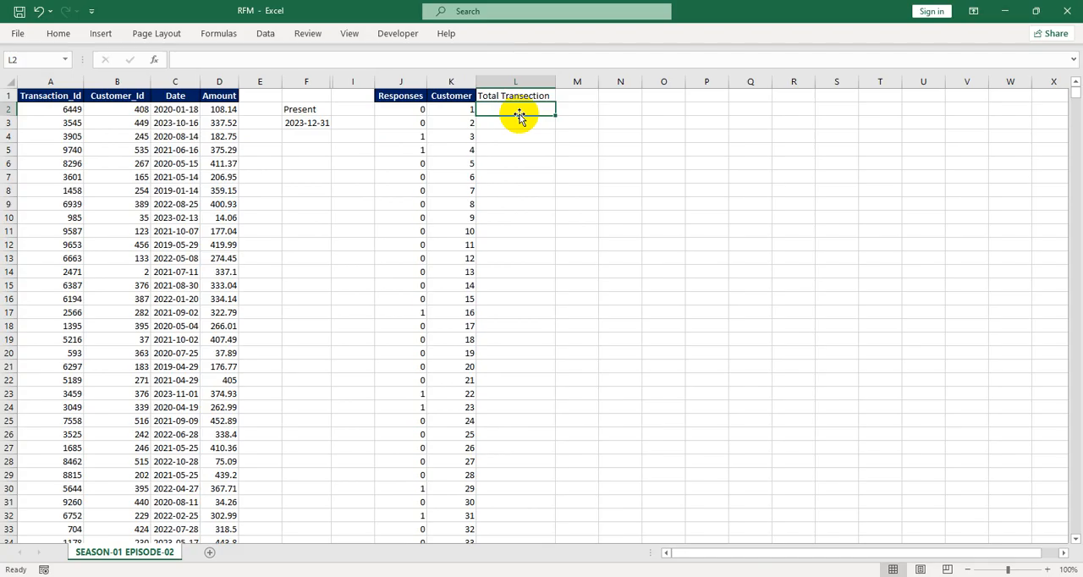
left_click(450, 115)
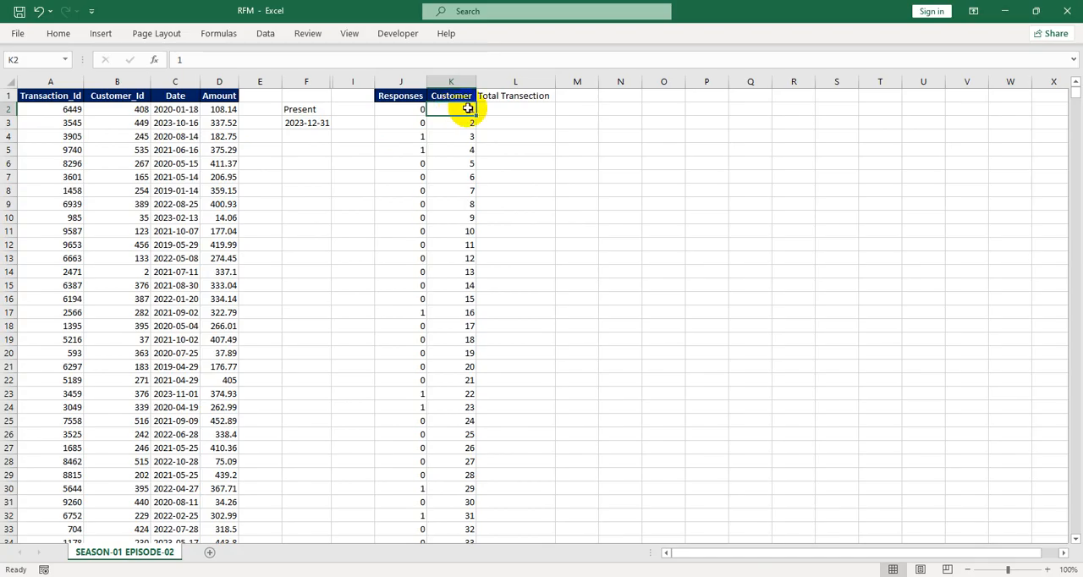
Enter the formula =COUNTIF(Customer_Id,K2) in L2 to count each customer's transactions
left_click(514, 110)
type("=")
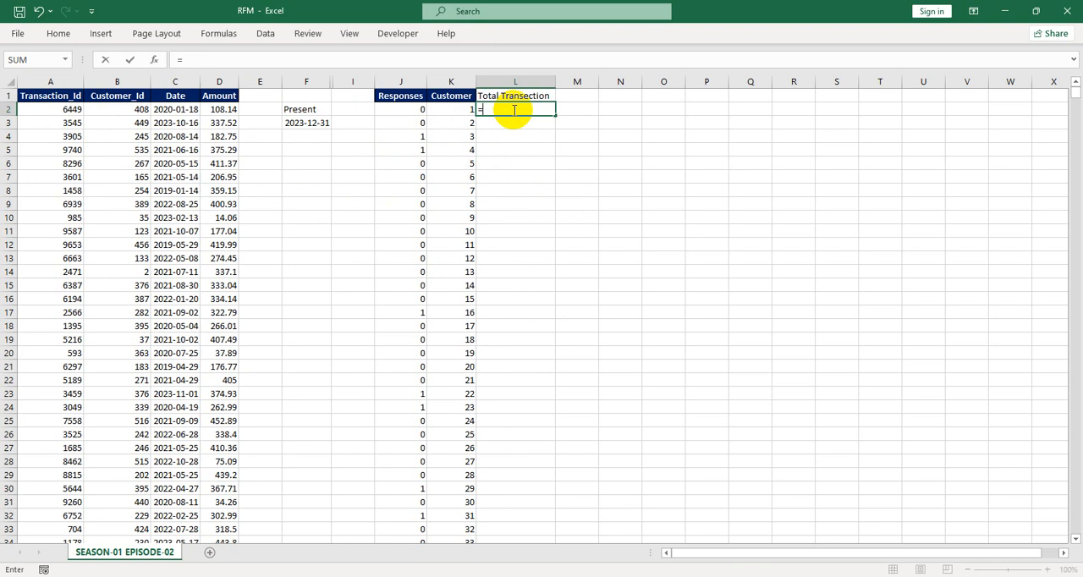
type("coun")
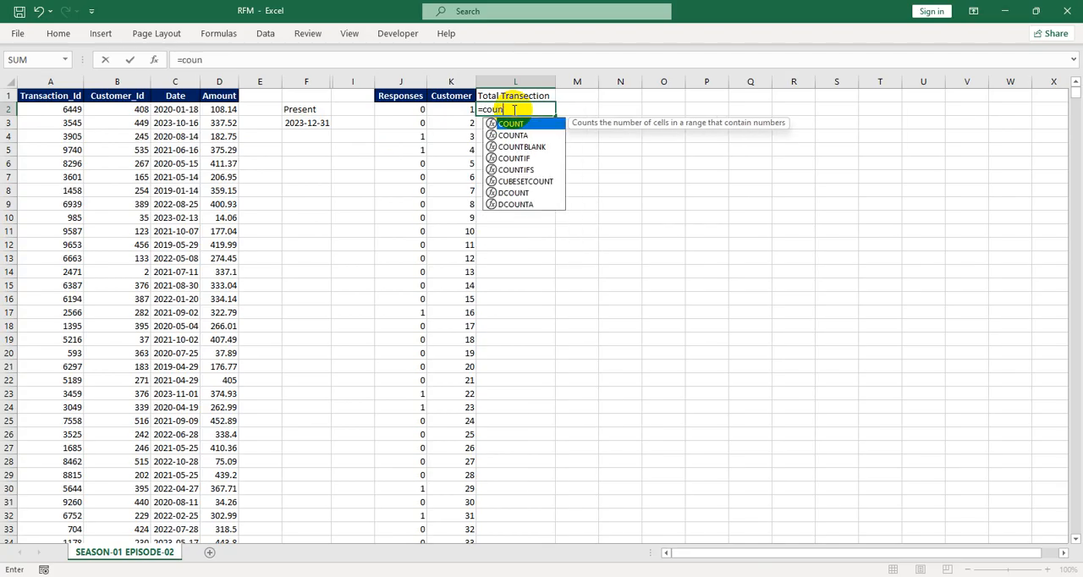
type("tif")
key("Tab")
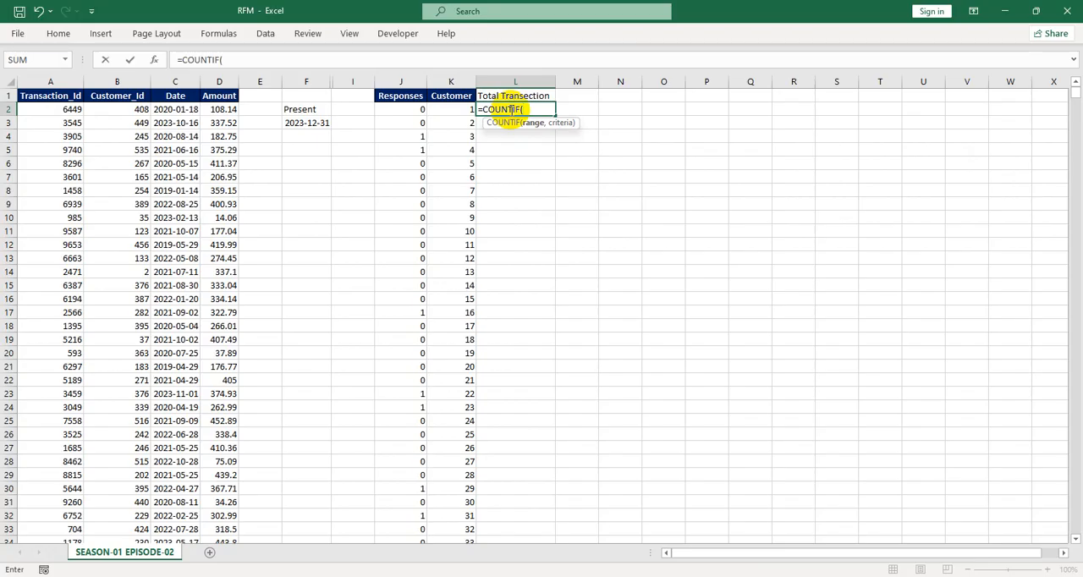
type("c")
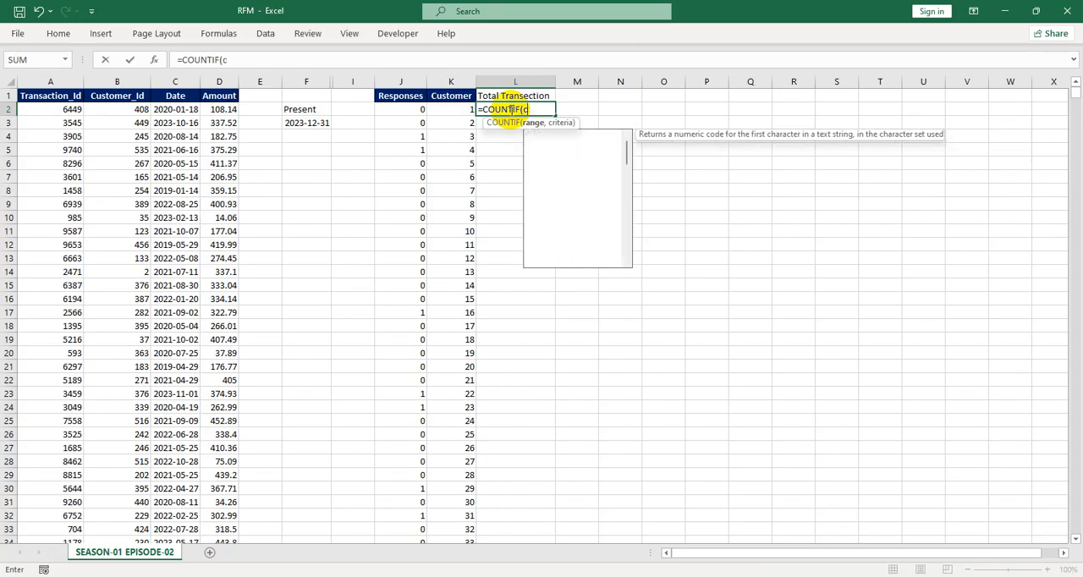
type("ust")
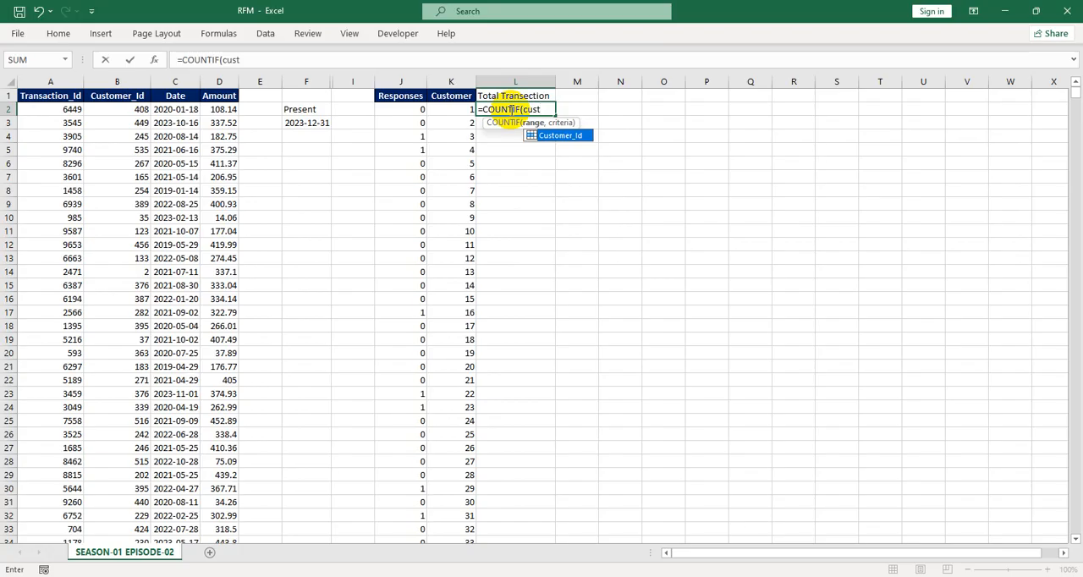
key("Tab")
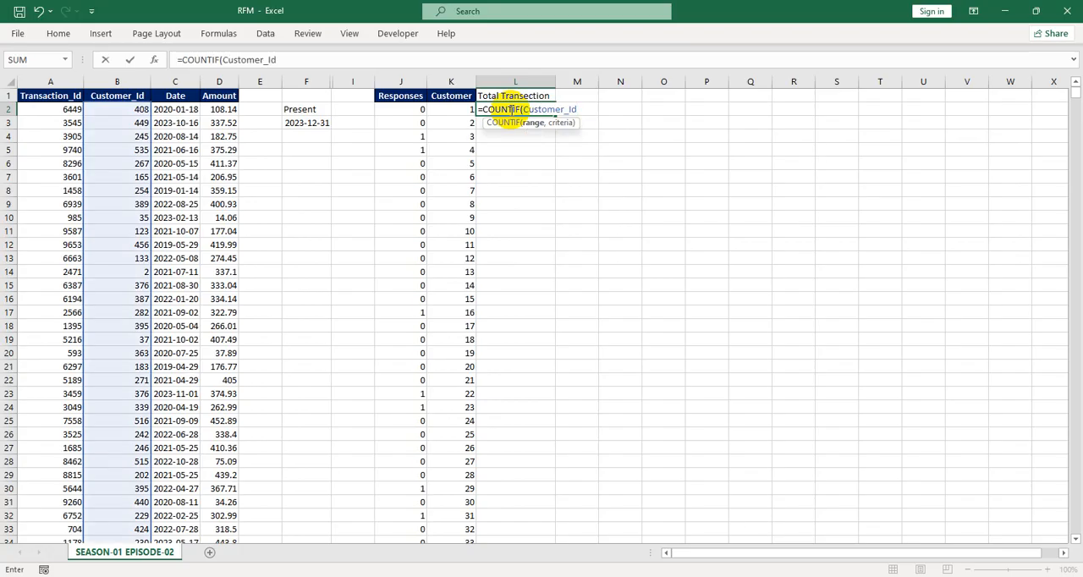
type(",")
left_click(456, 109)
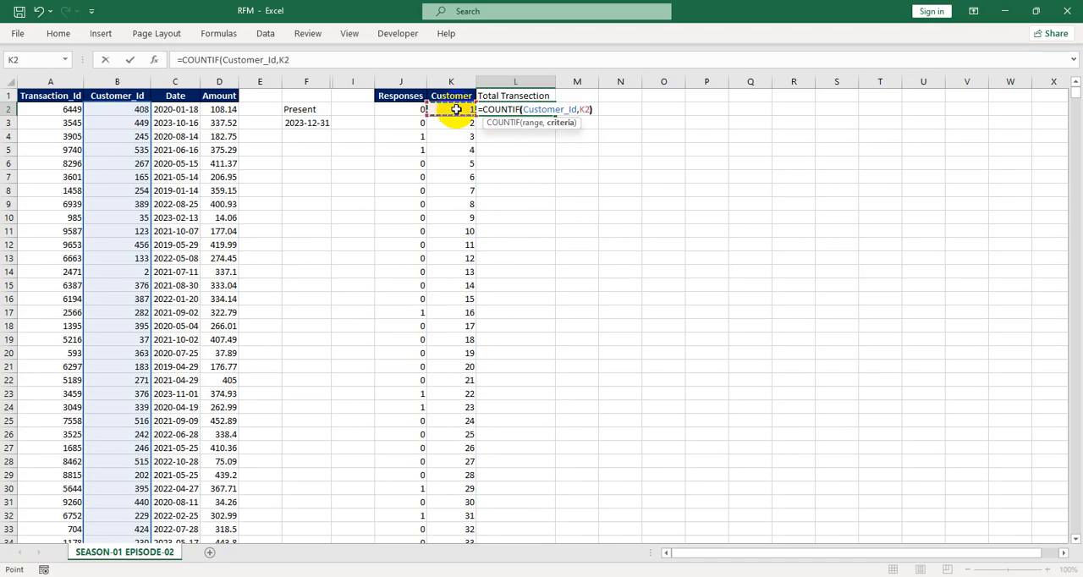
type(")")
key("Return")
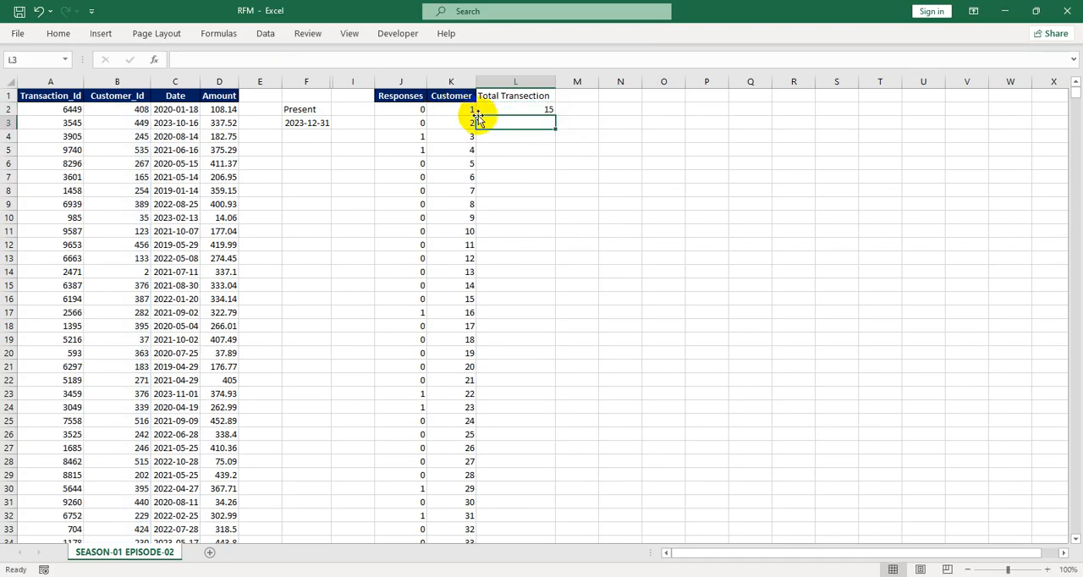
left_click(503, 108)
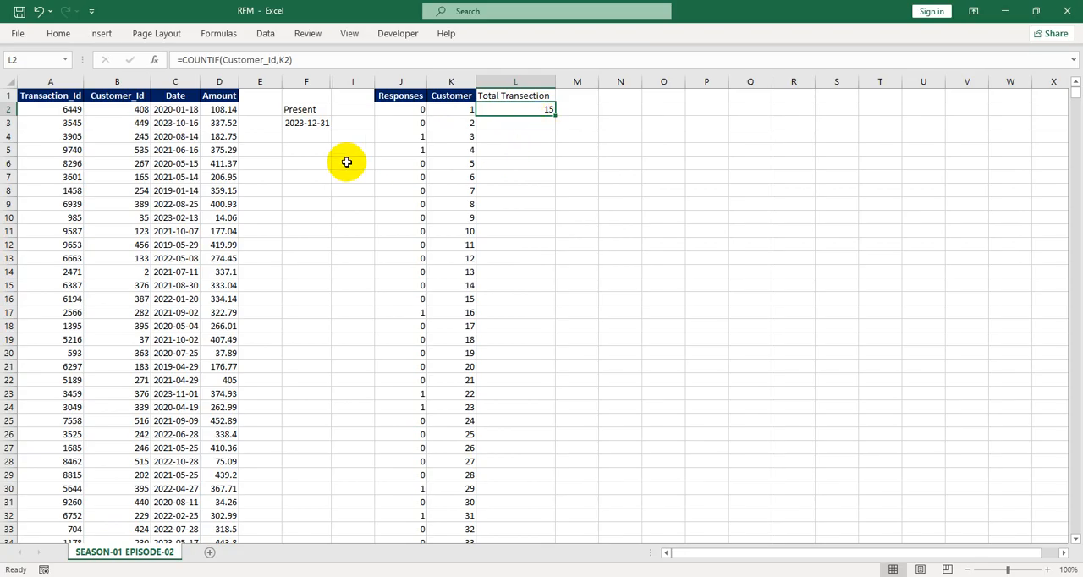
Fill the COUNTIF formula from L2 down the whole Total Transection column
left_click(473, 114)
left_click(506, 111)
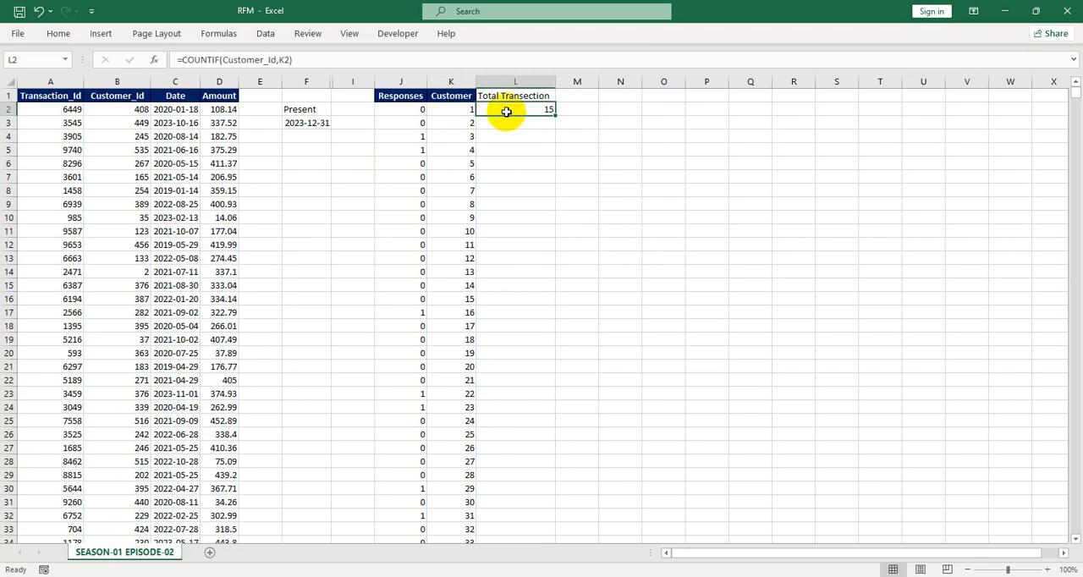
double_click(555, 114)
left_click(515, 135)
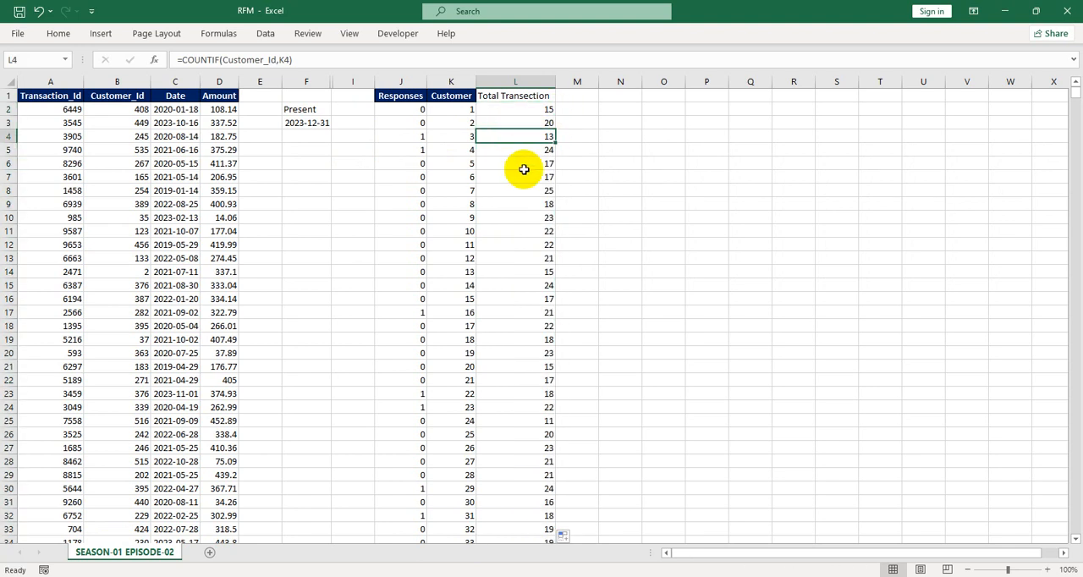
Widen column L slightly so the Total Transection header fits
left_click(493, 98)
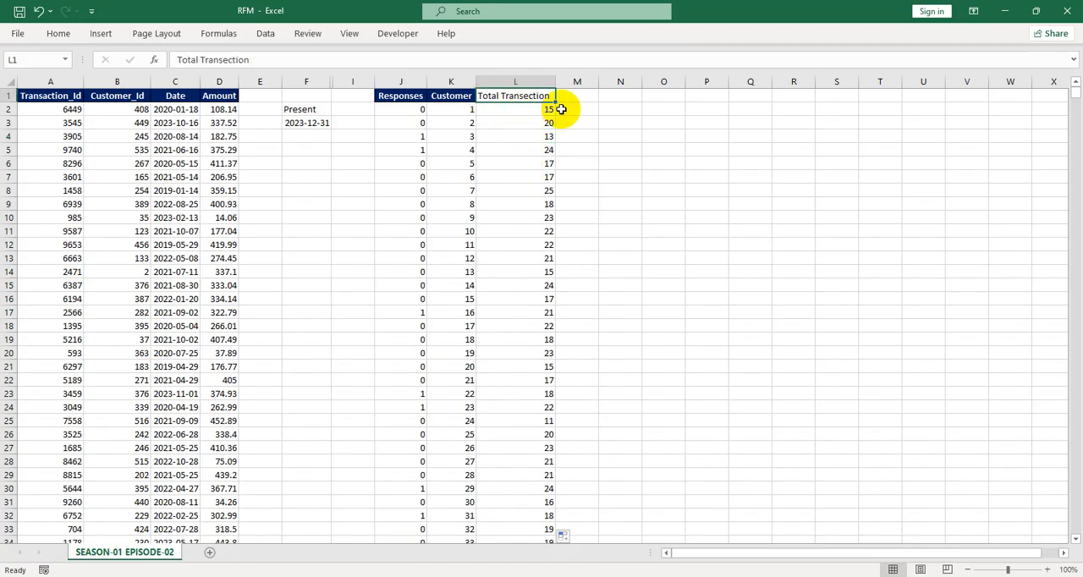
left_click(576, 90)
left_click_drag(554, 82, 560, 81)
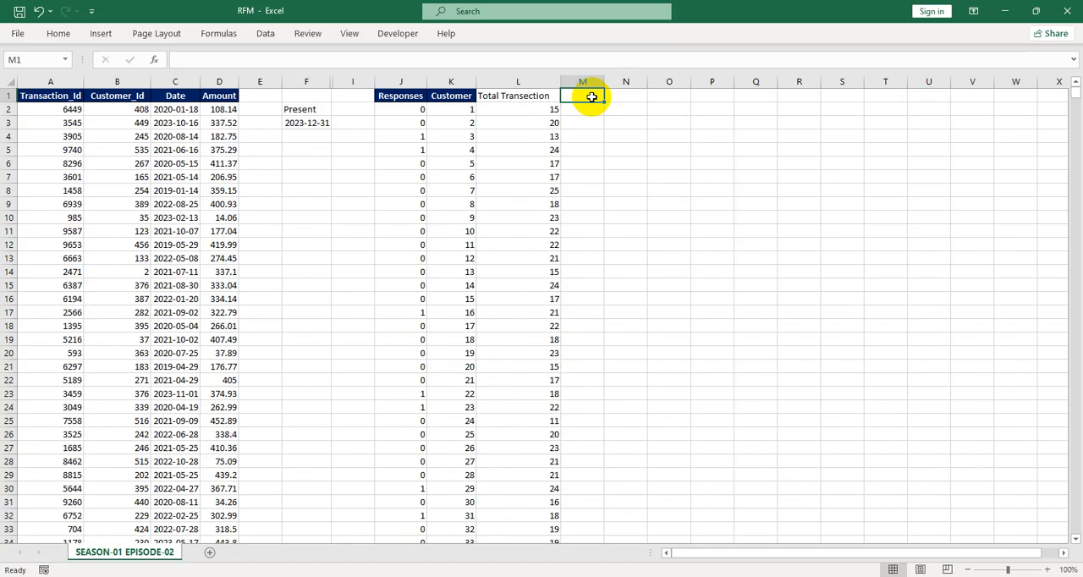
Enter the header Most Recent in M1 and widen column M to fit it
type("Most T")
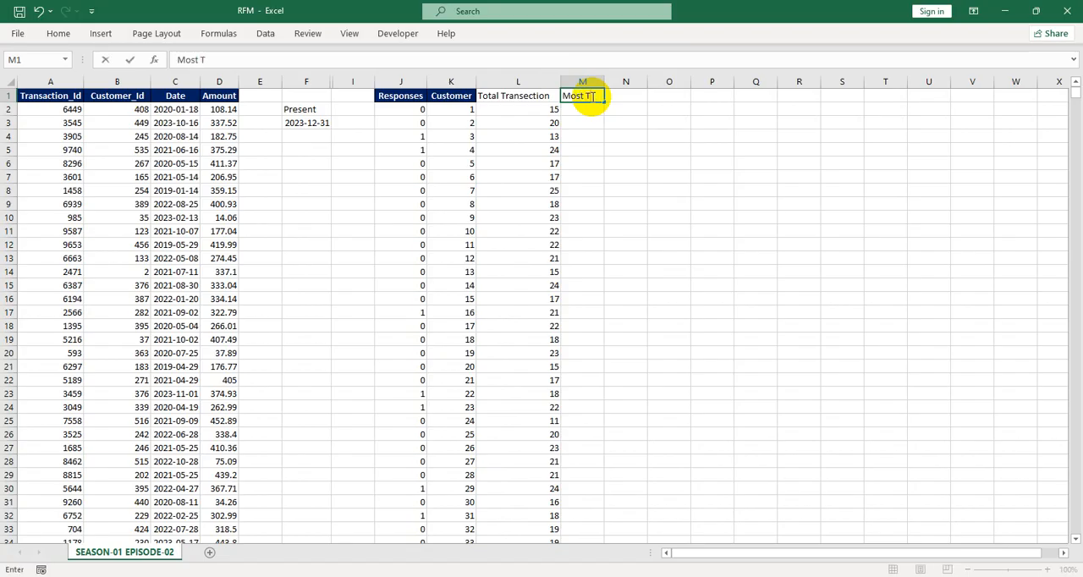
key("BackSpace")
type("Recent")
key("Return")
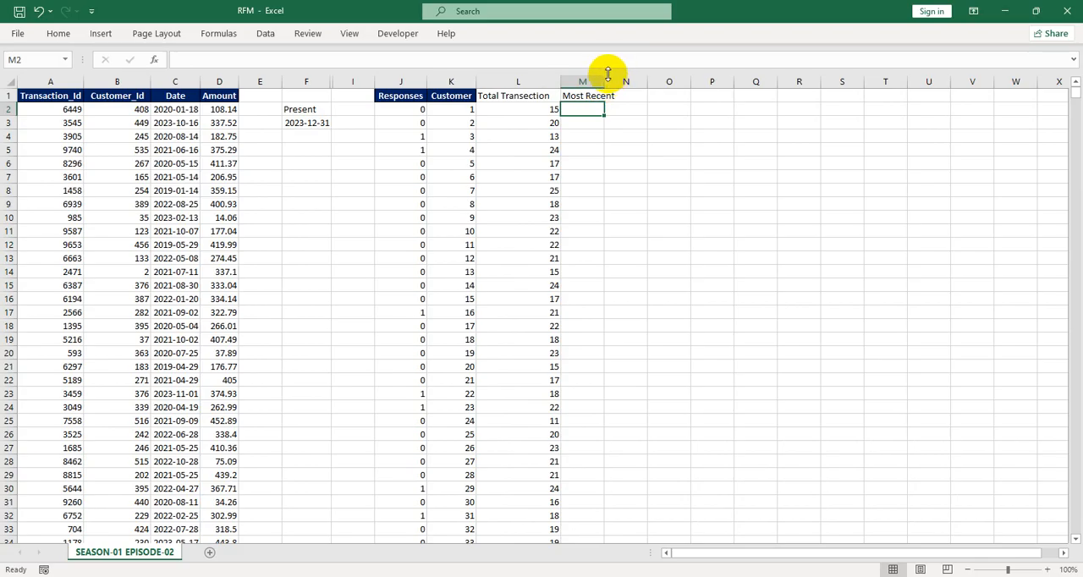
left_click_drag(606, 82, 624, 82)
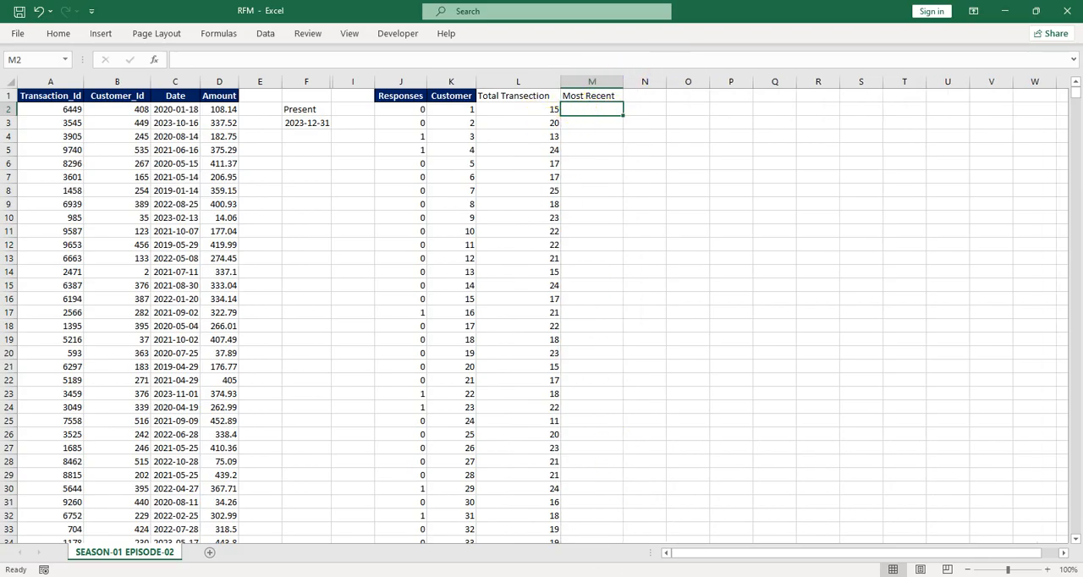
Enter the formula =MAX(IF(Customer_Id=K2,Date)) in M2 to get each customer's most recent transaction date
left_click(620, 576)
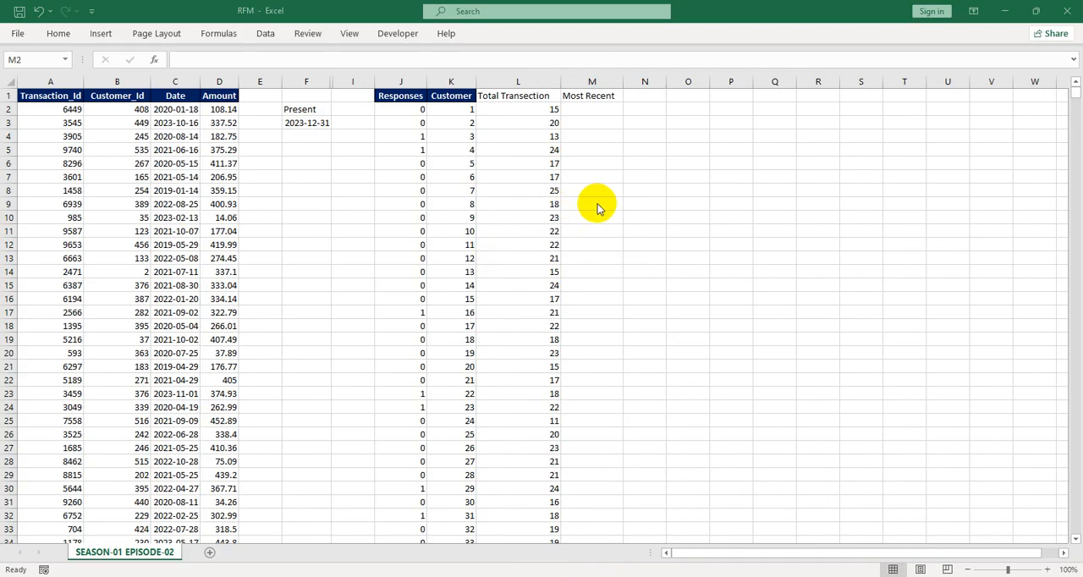
left_click(571, 111)
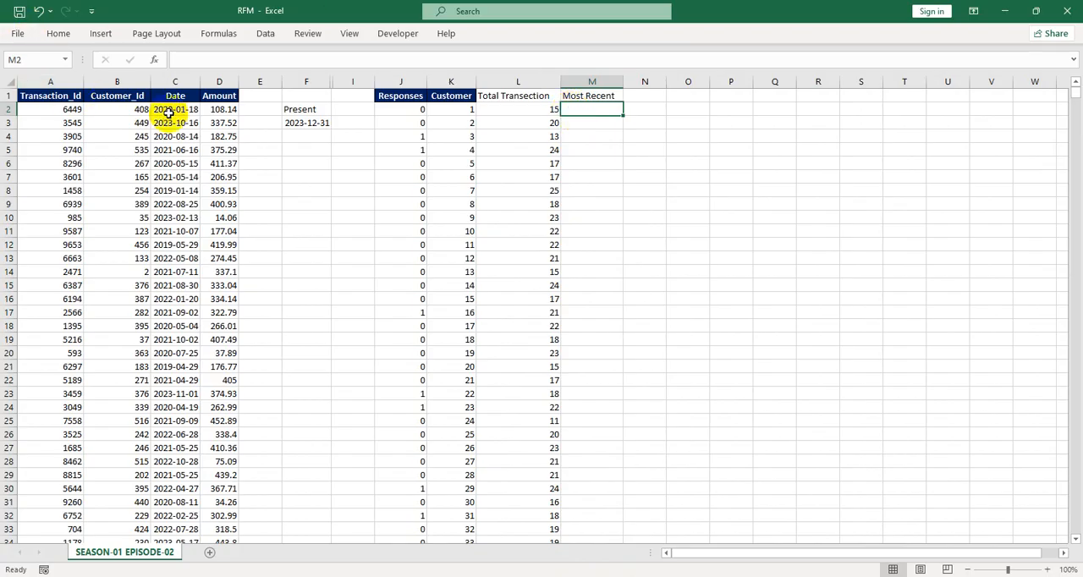
left_click(178, 82)
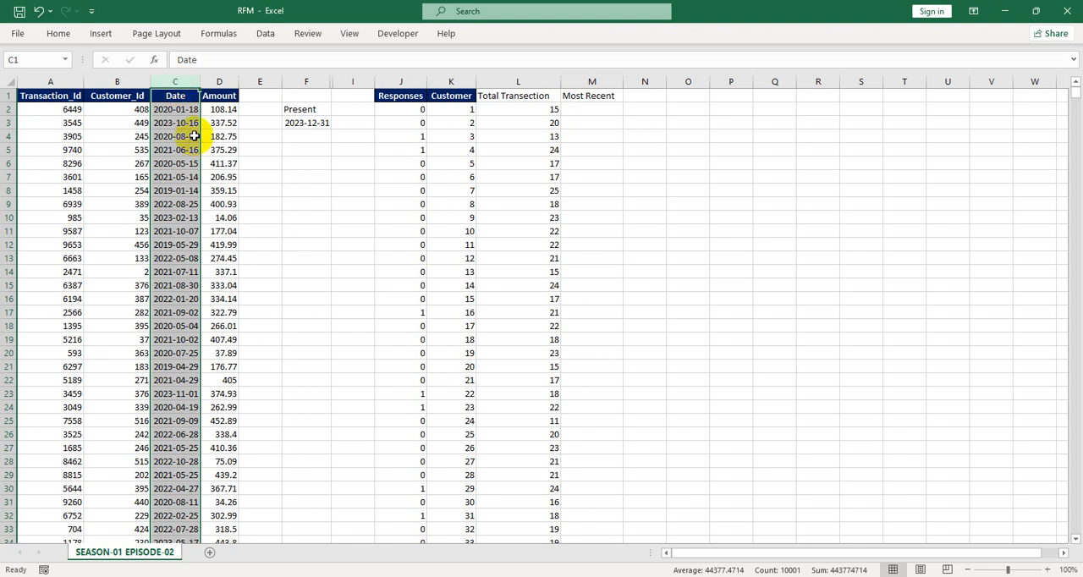
left_click(573, 110)
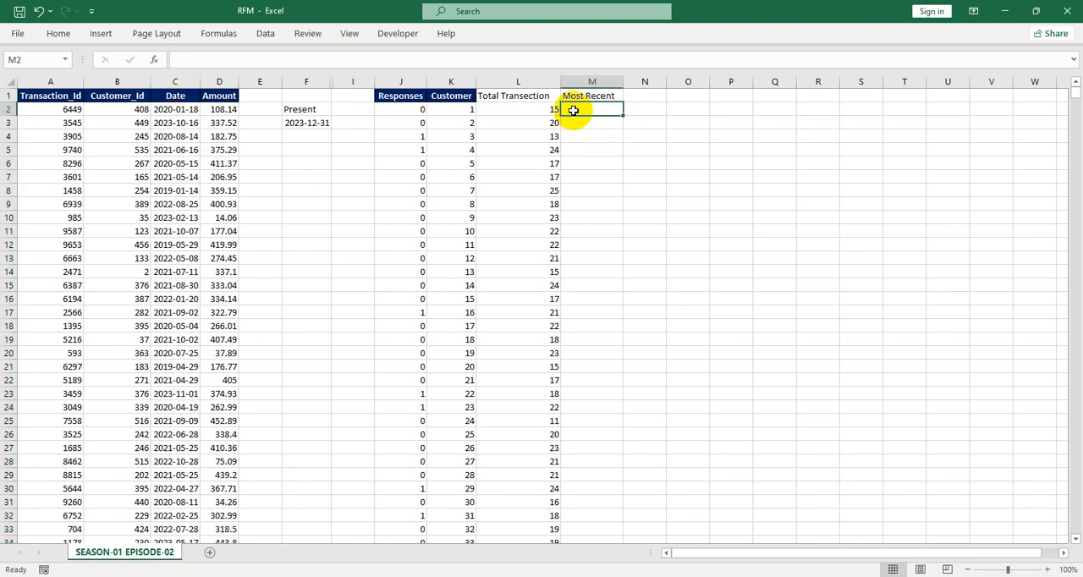
left_click(126, 79)
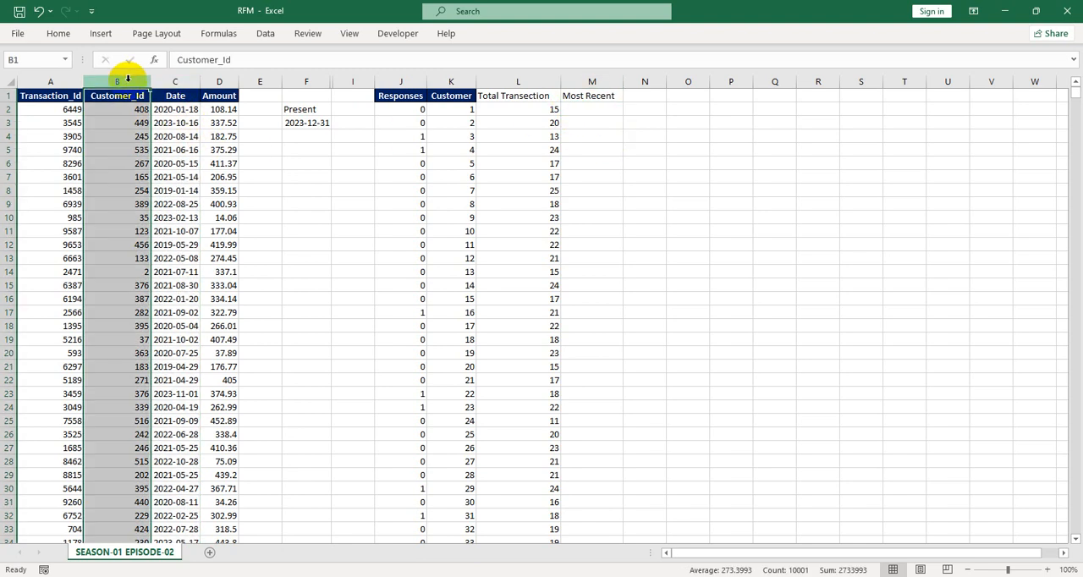
left_click(581, 108)
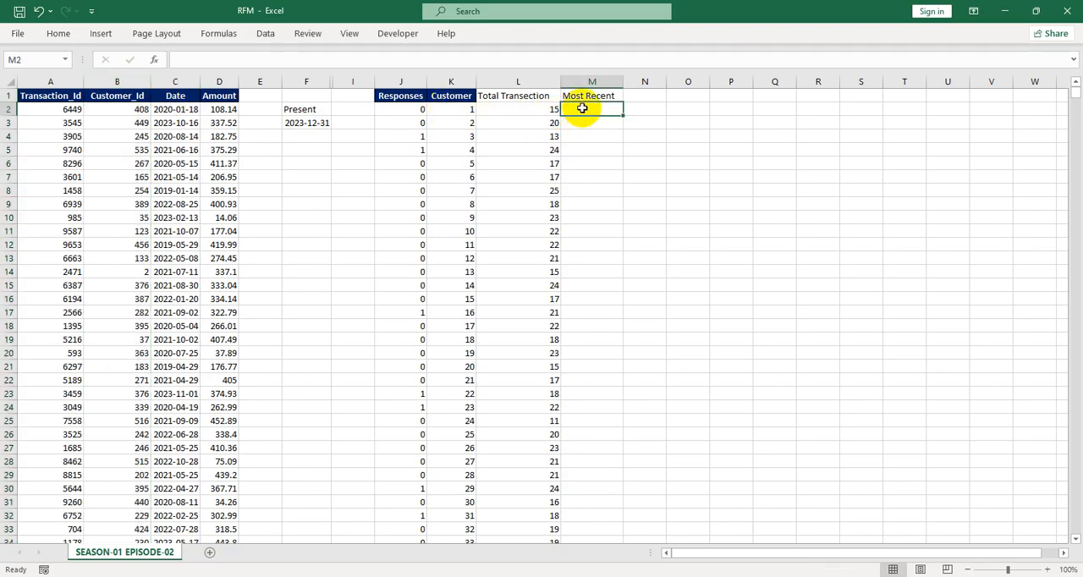
type("=")
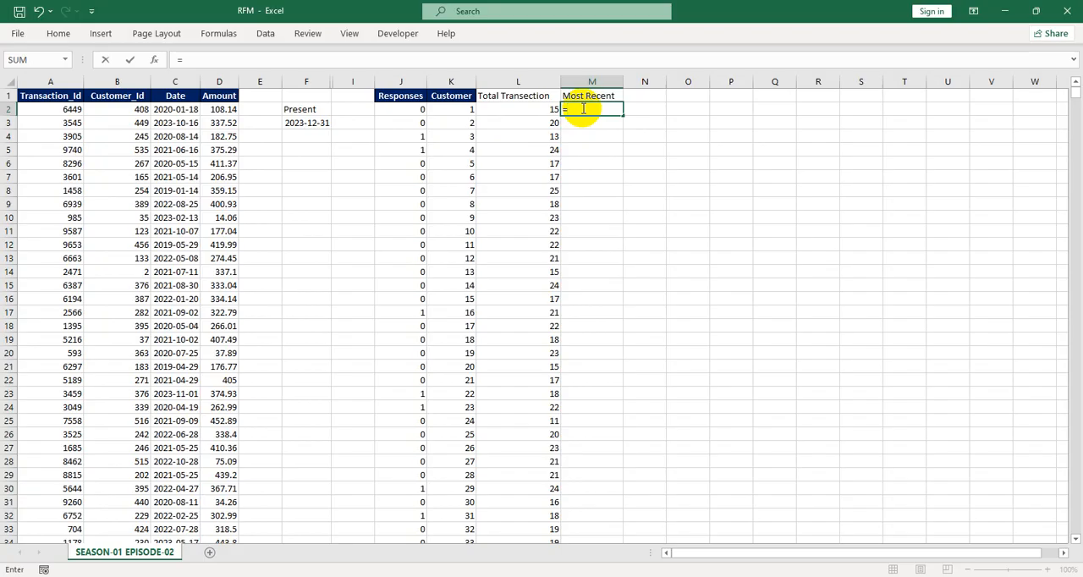
type("MAX(")
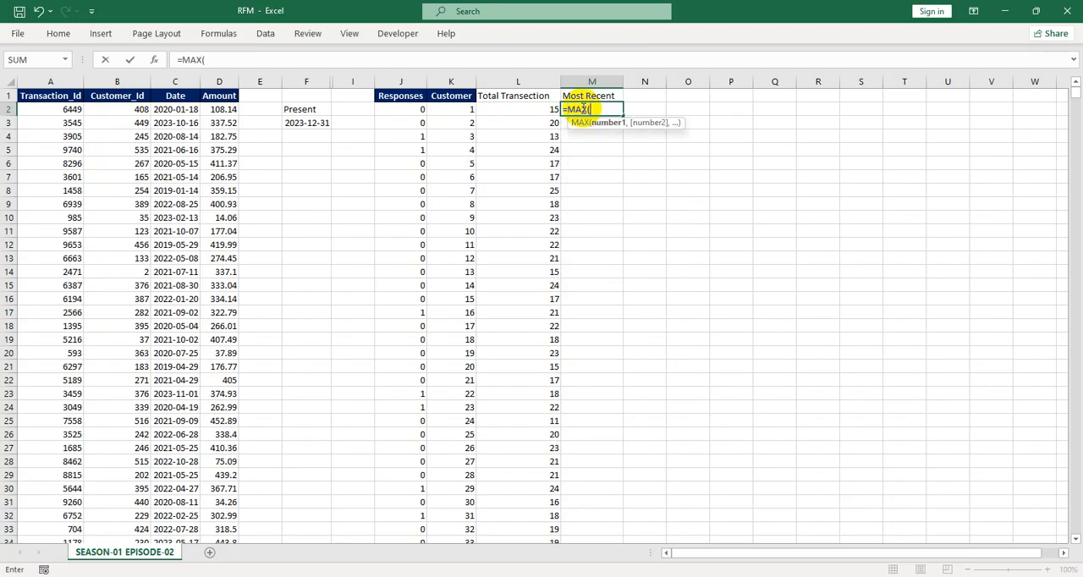
type("if")
key("Tab")
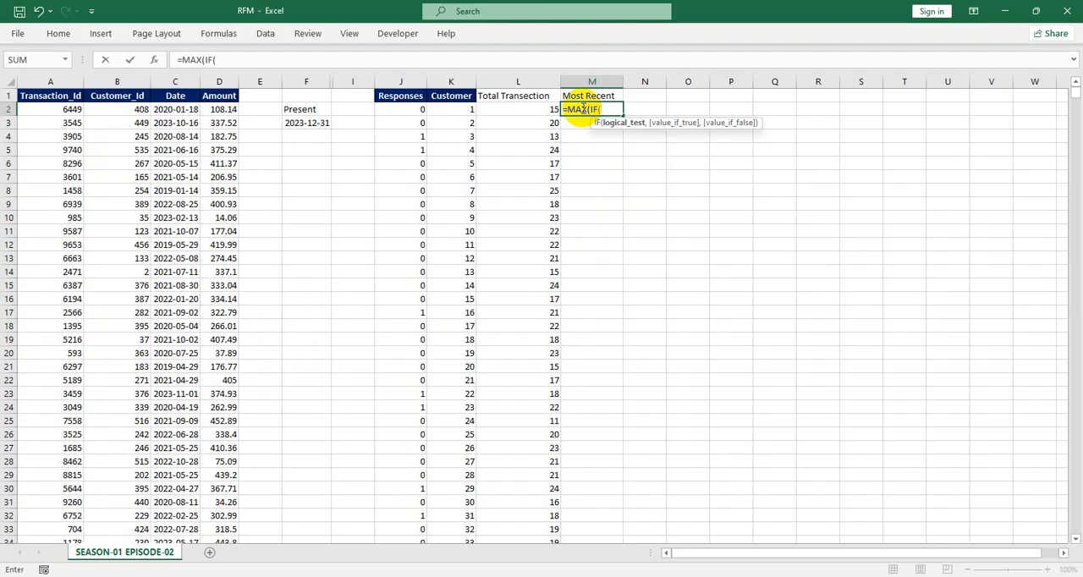
type("cust")
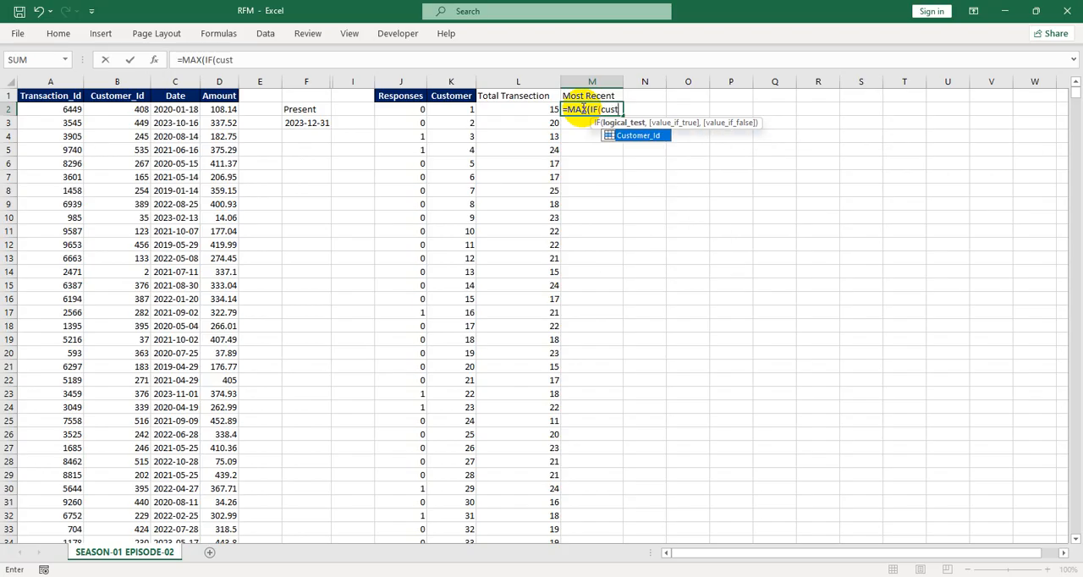
key("Tab")
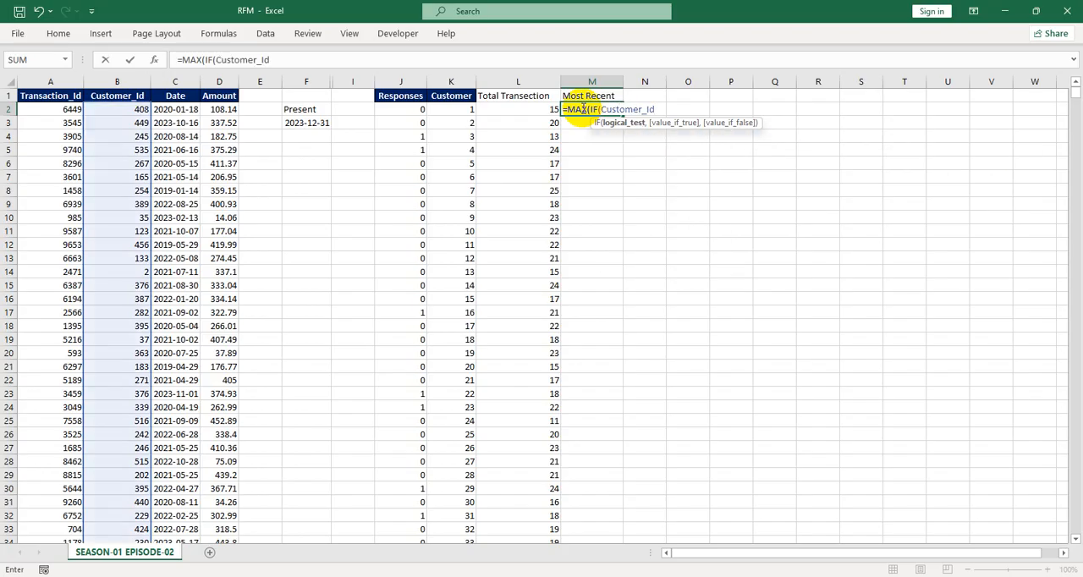
type("=")
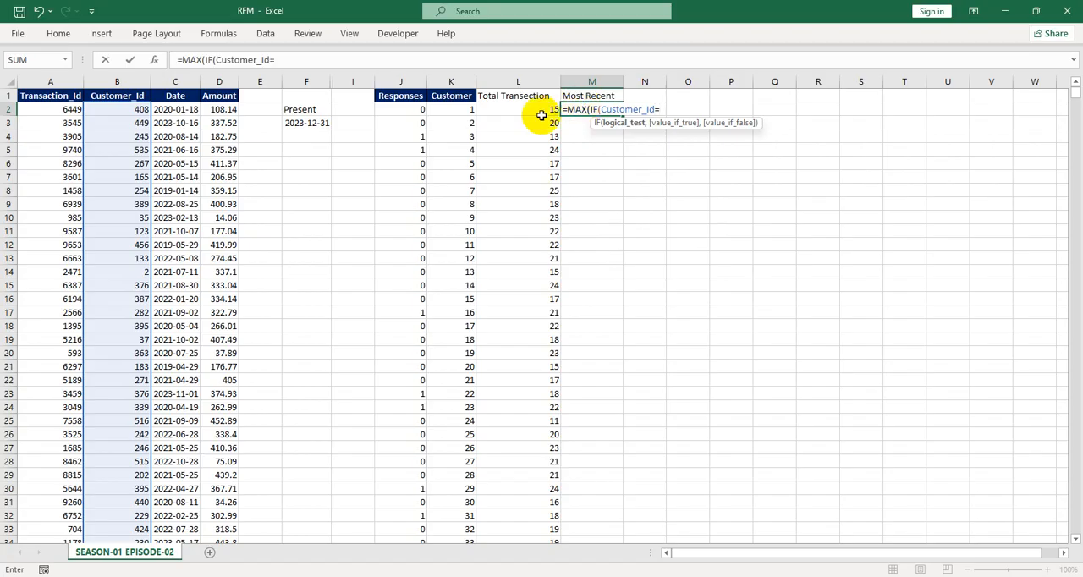
left_click(444, 108)
type(",Date")
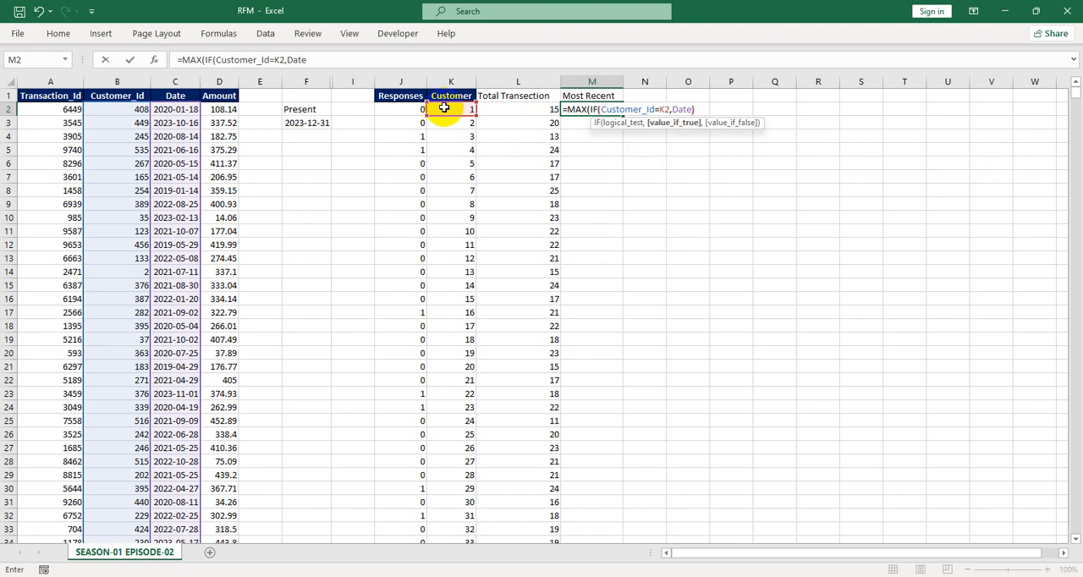
type("))")
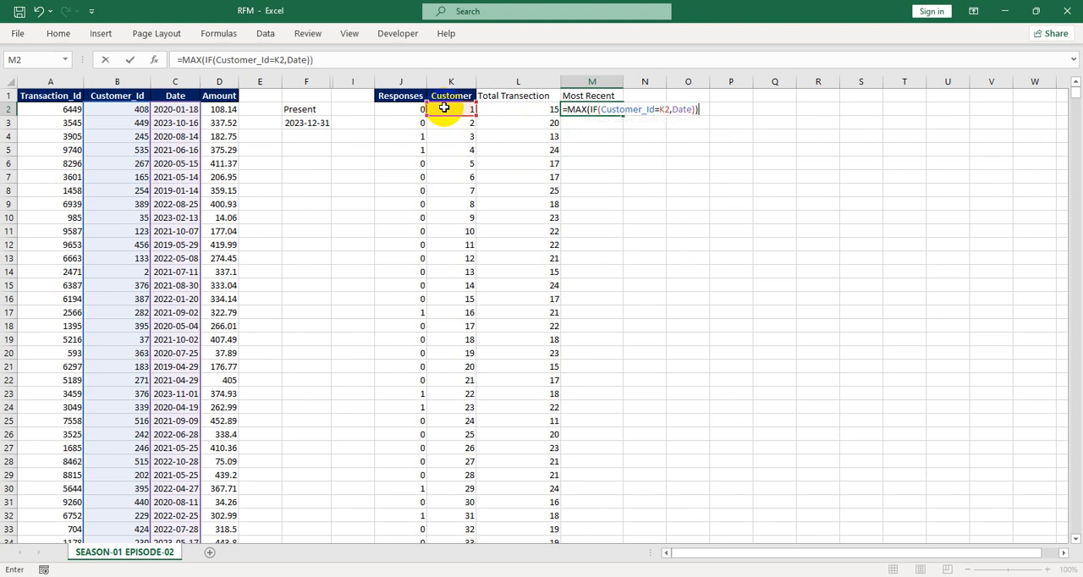
key("Return")
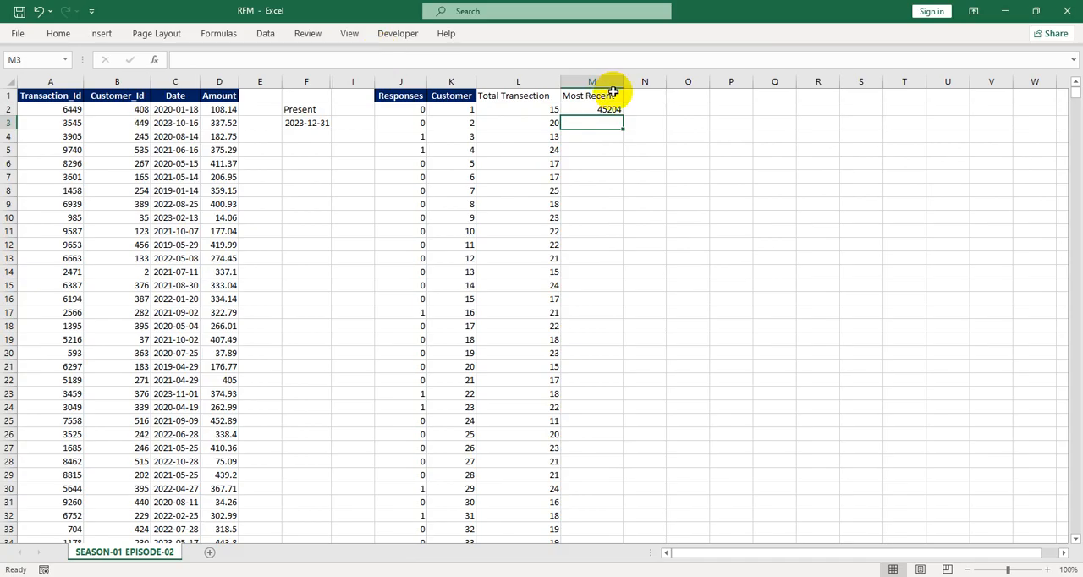
Enter the header Start Date in N1
left_click(584, 109)
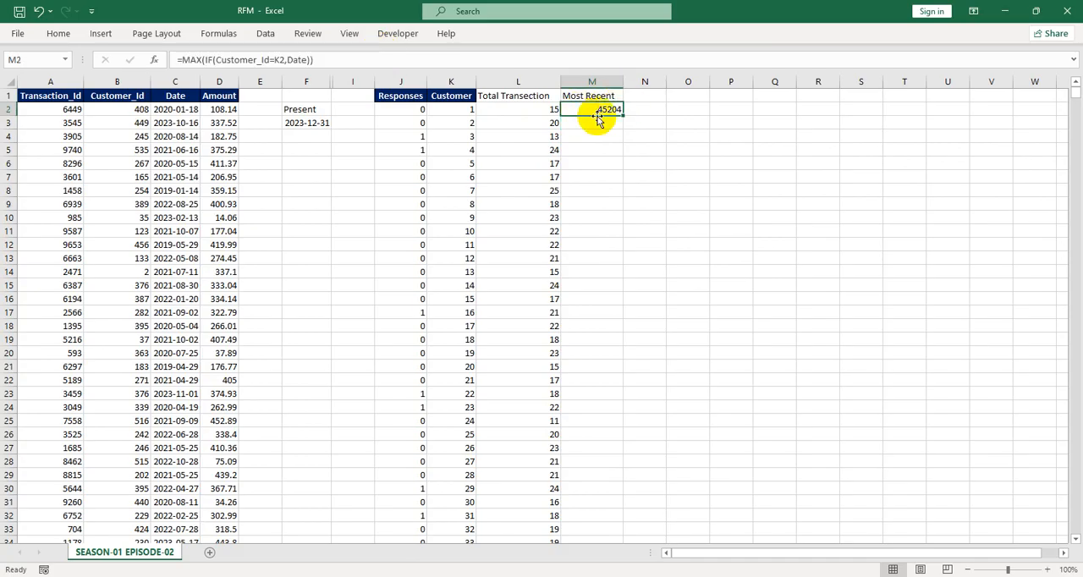
left_click(640, 98)
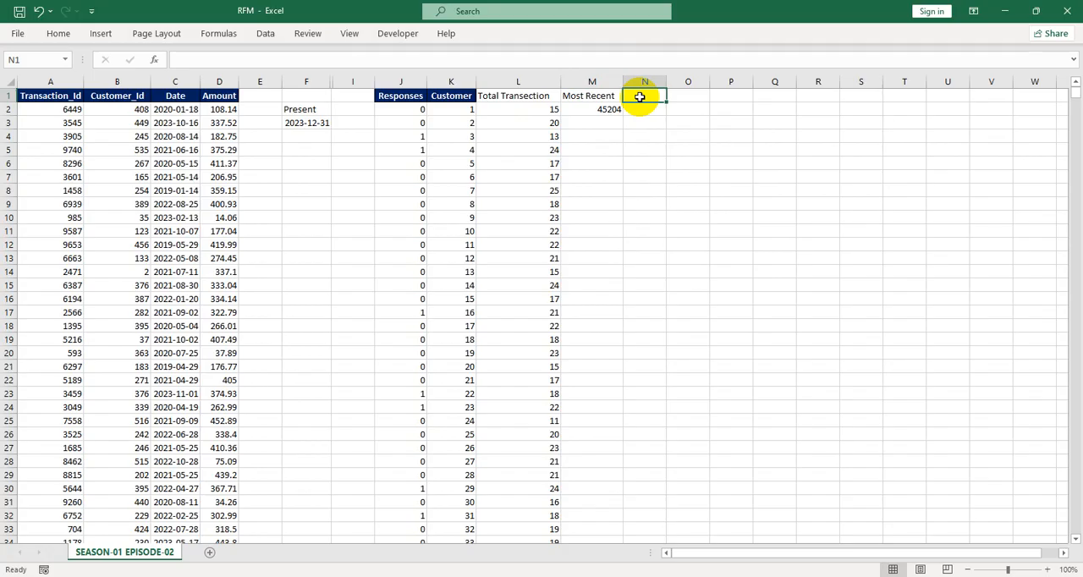
type("Start C")
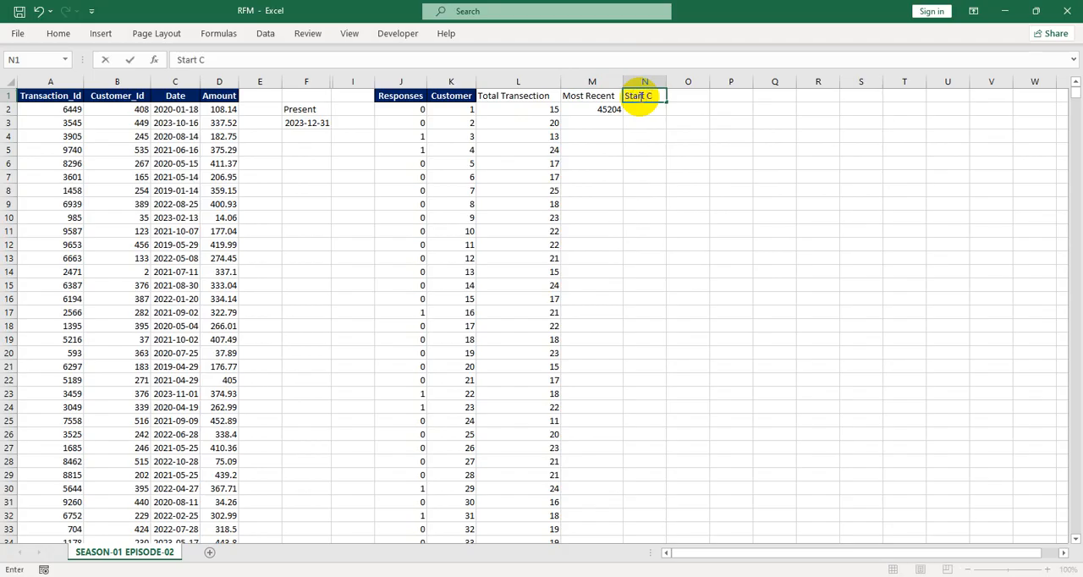
key("BackSpace")
type("Date")
key("Return")
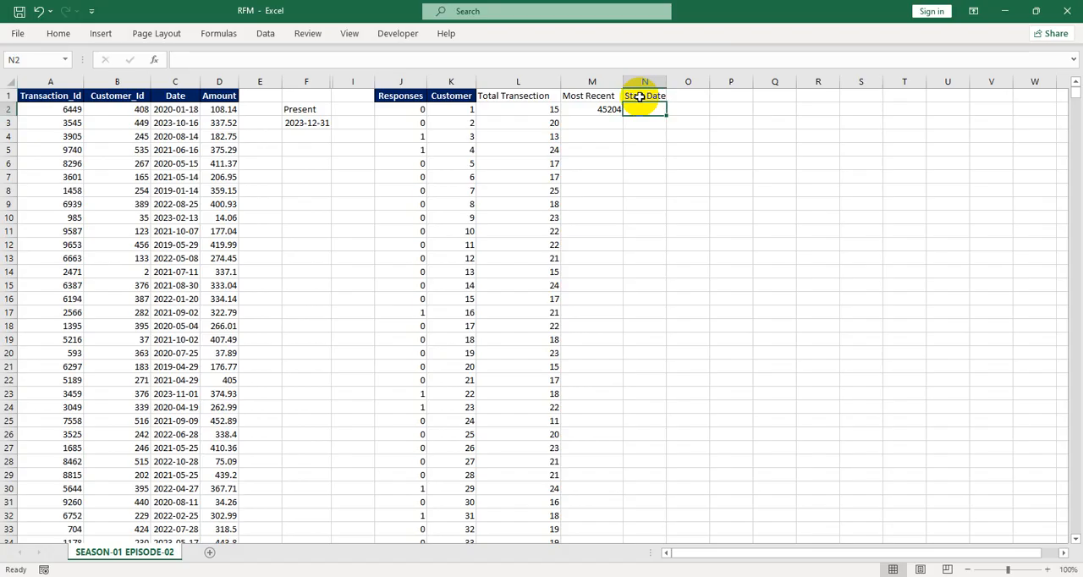
Enter the formula =MIN(IF(Customer_Id=K2,Date)) in N2 to get each customer's first transaction date
type("=")
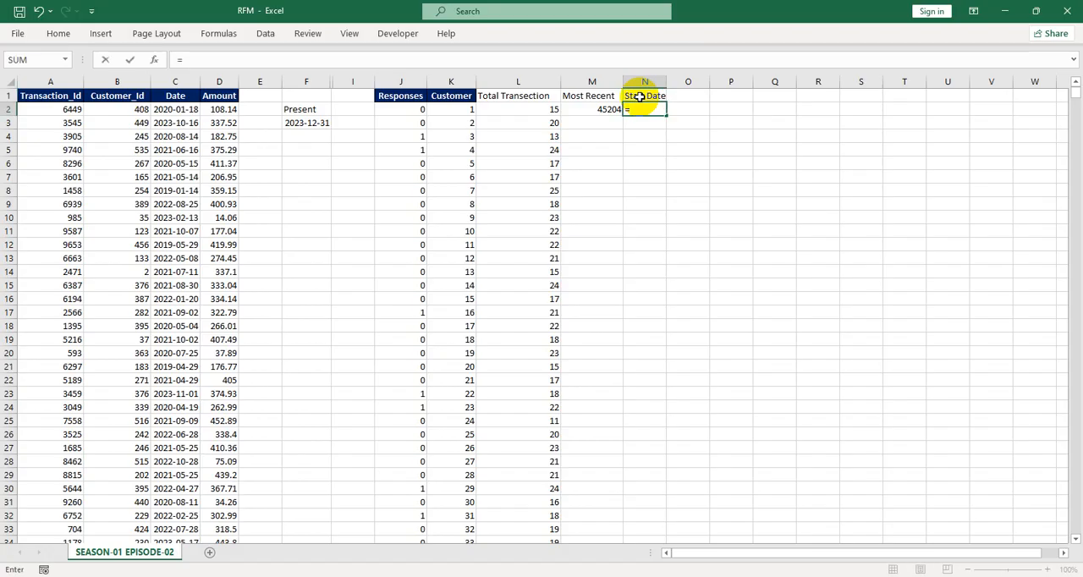
type("MIN(IF(")
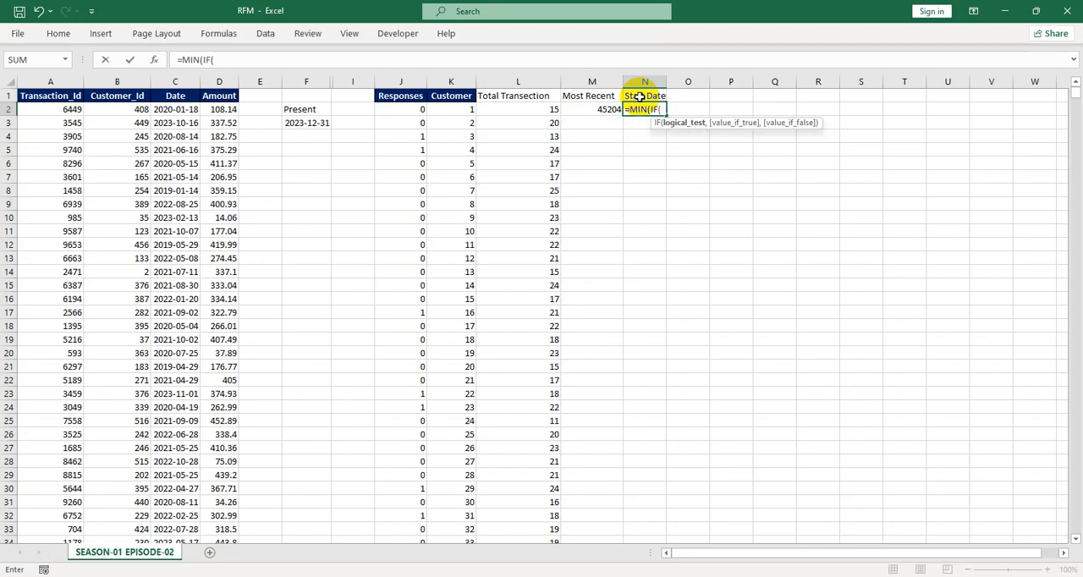
type("Customer_Id")
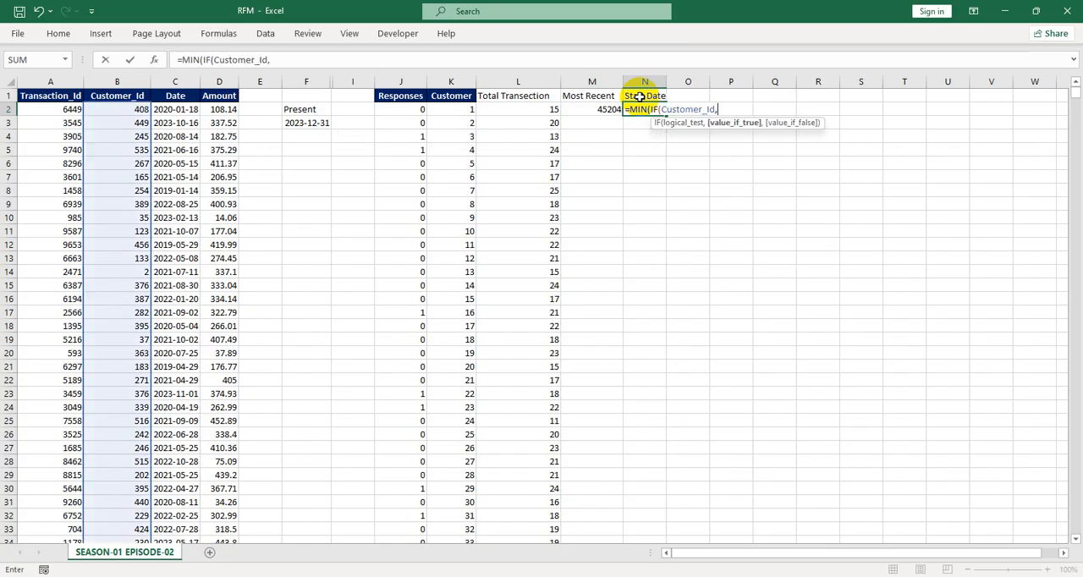
type("=")
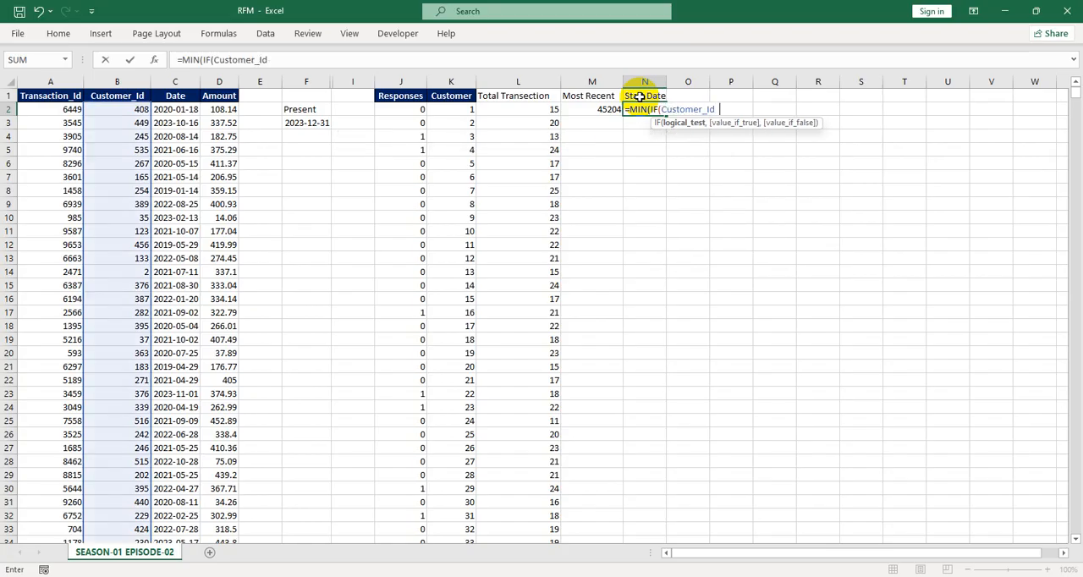
left_click(472, 111)
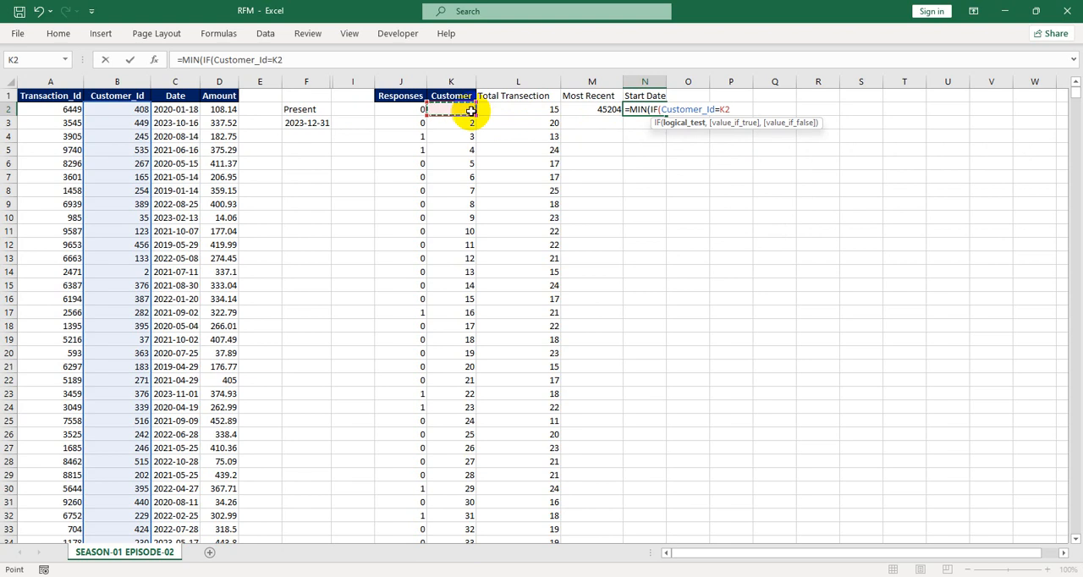
type(",")
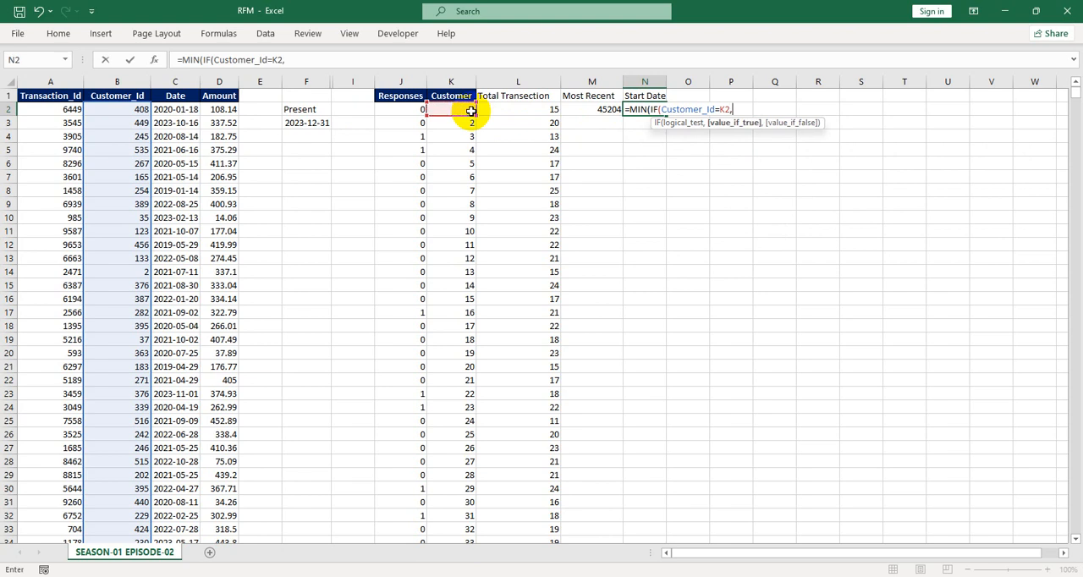
type("Dat")
key("Tab")
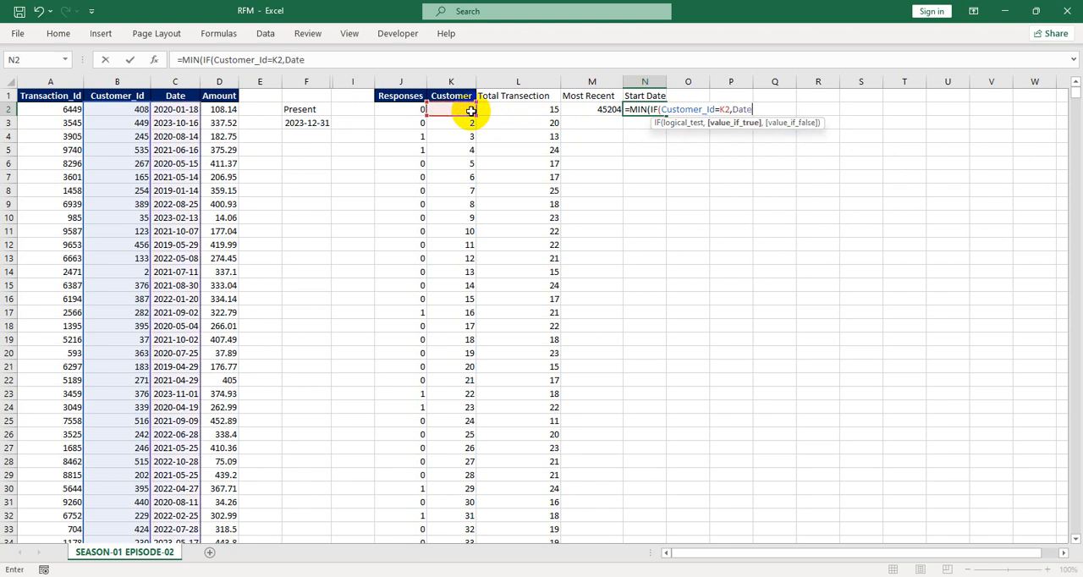
type("))")
key("Return")
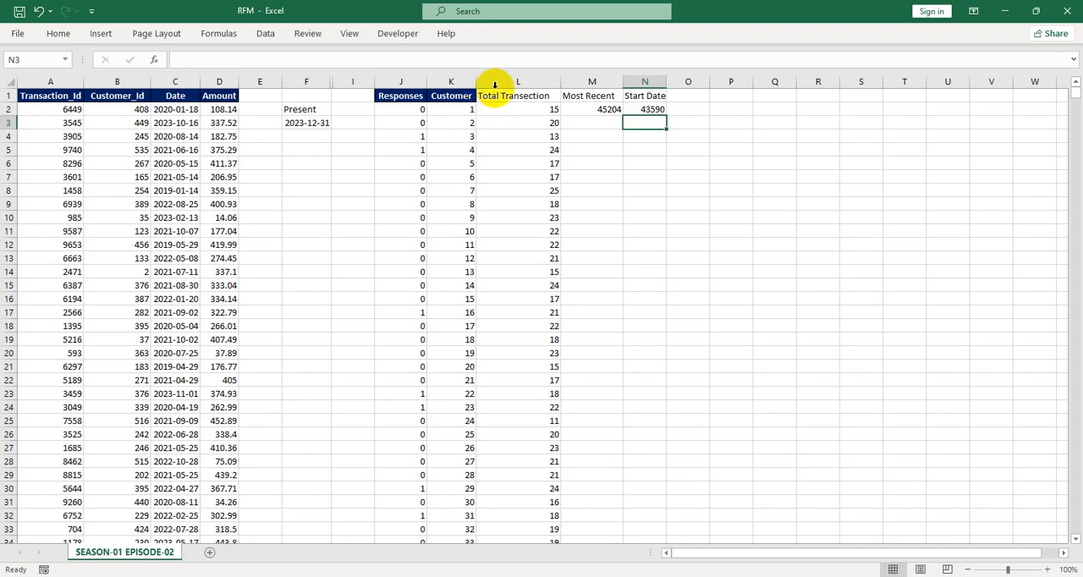
Fill the Most Recent and Start Date formulas from M2:N2 down through every customer row
left_click_drag(600, 110, 641, 113)
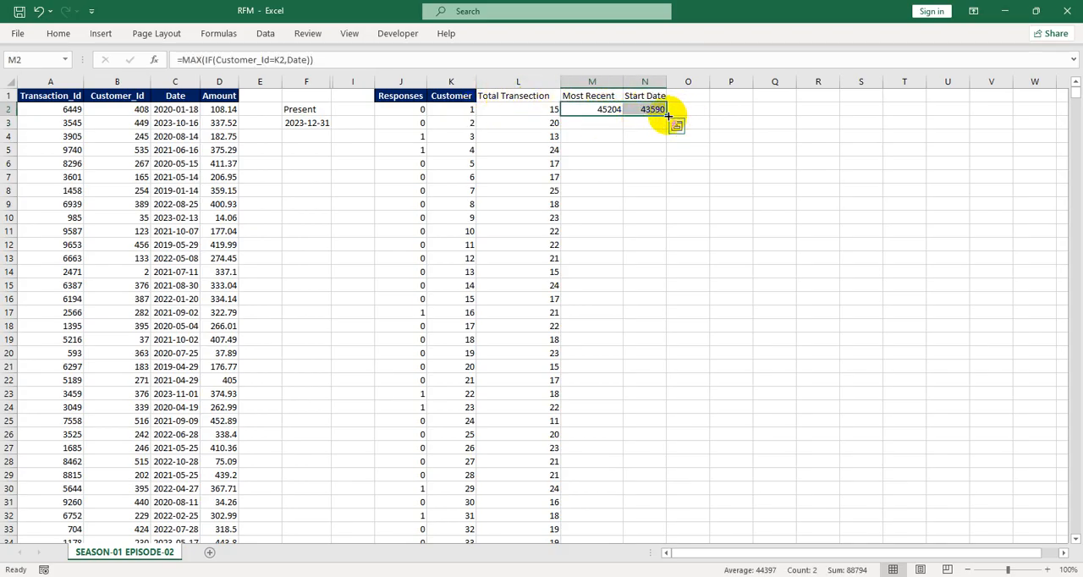
double_click(666, 116)
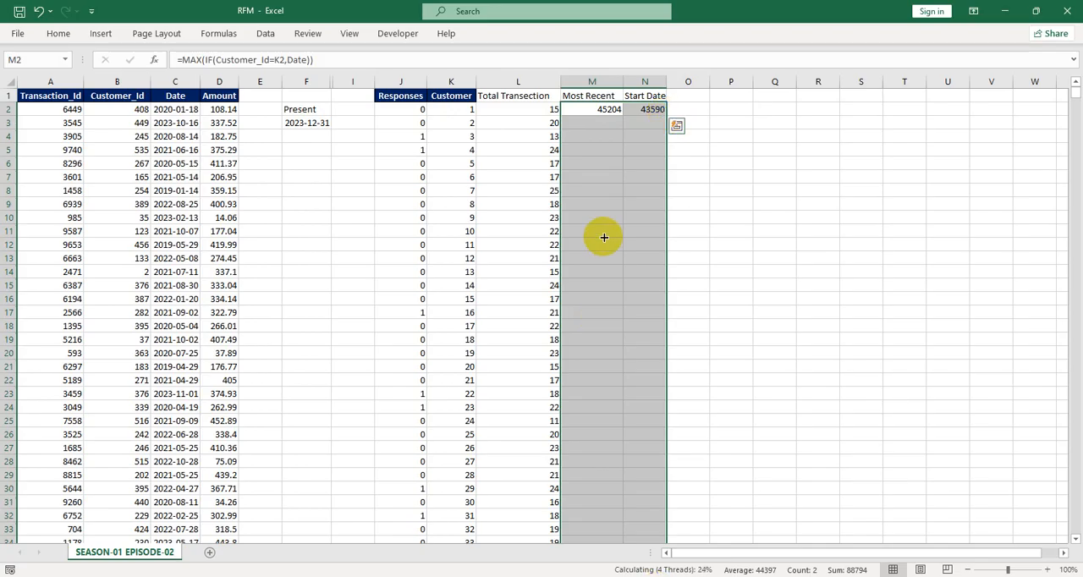
left_click(593, 137)
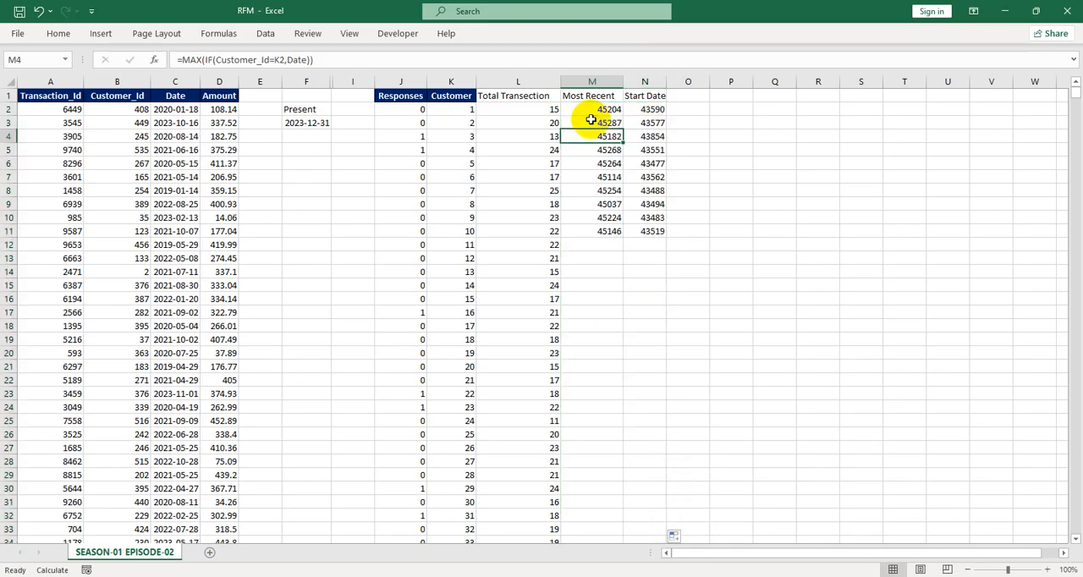
left_click_drag(593, 110, 641, 110)
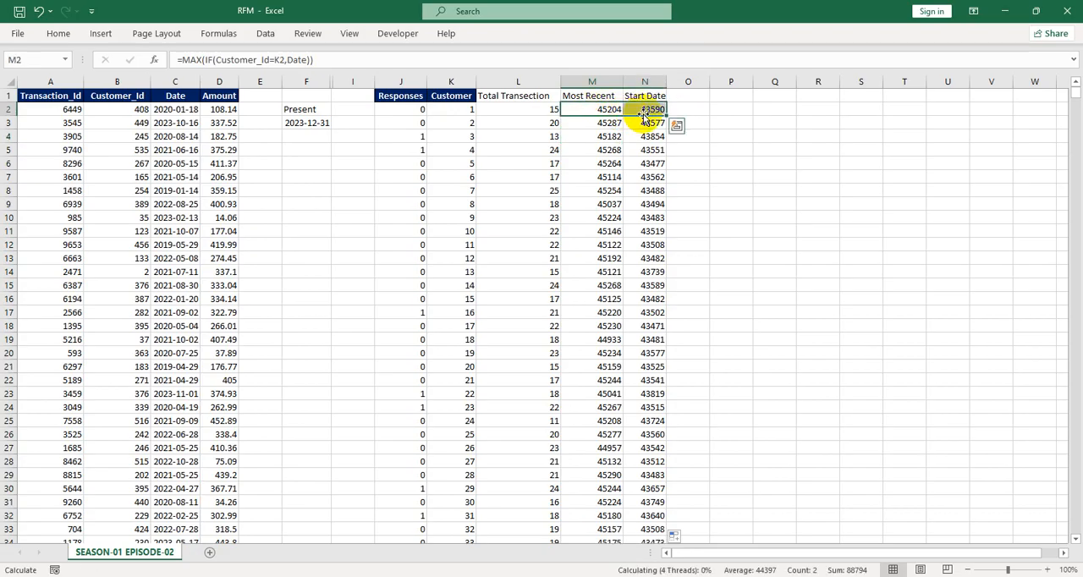
key("ctrl+shift+Down")
key("ctrl+d")
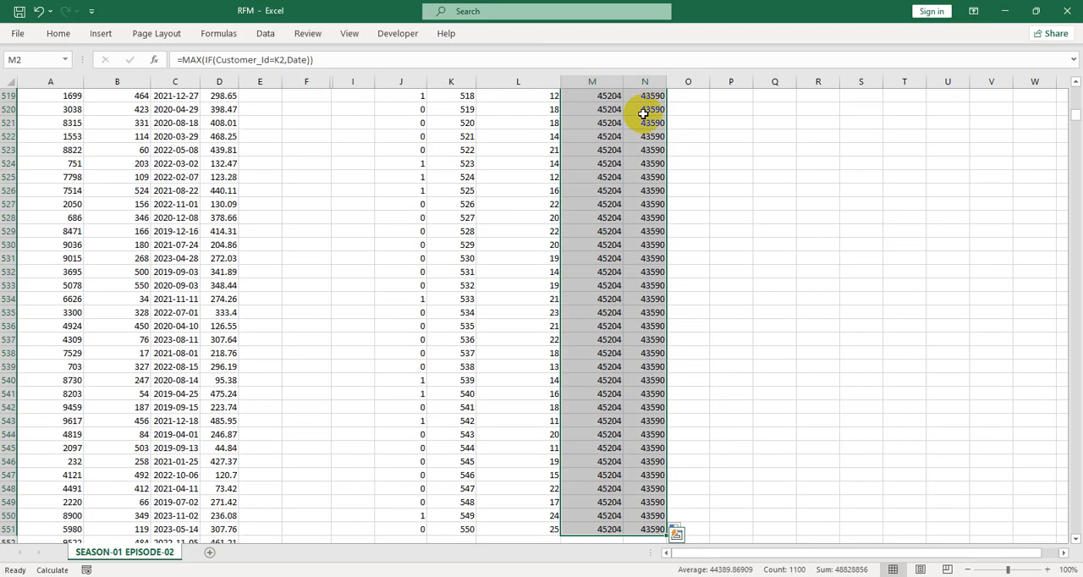
key("ctrl+BackSpace")
Format the Most Recent and Start Date columns as dates in the 2012-03-14 style
key("ctrl+1")
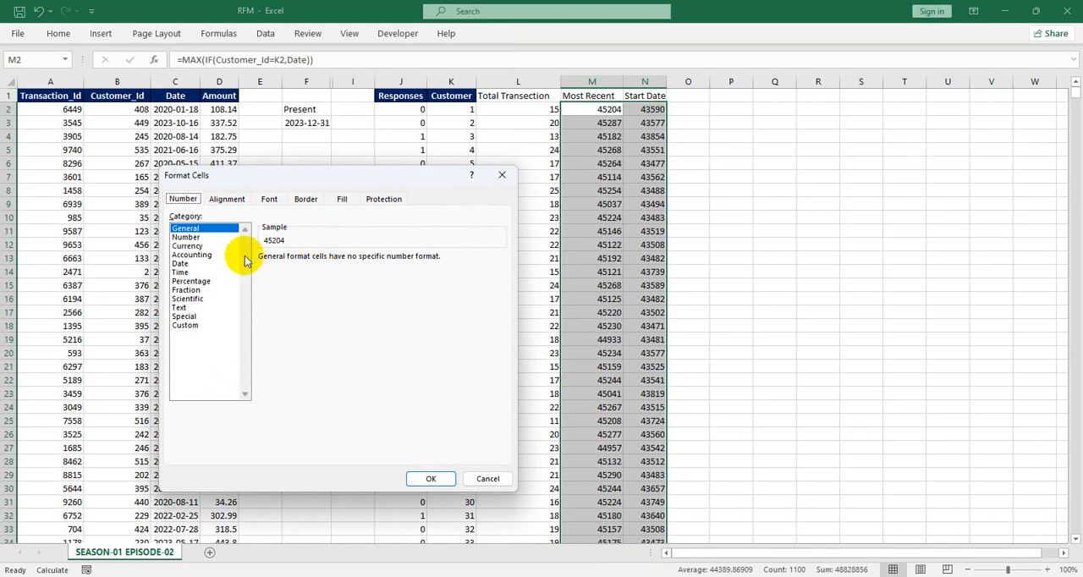
left_click(191, 237)
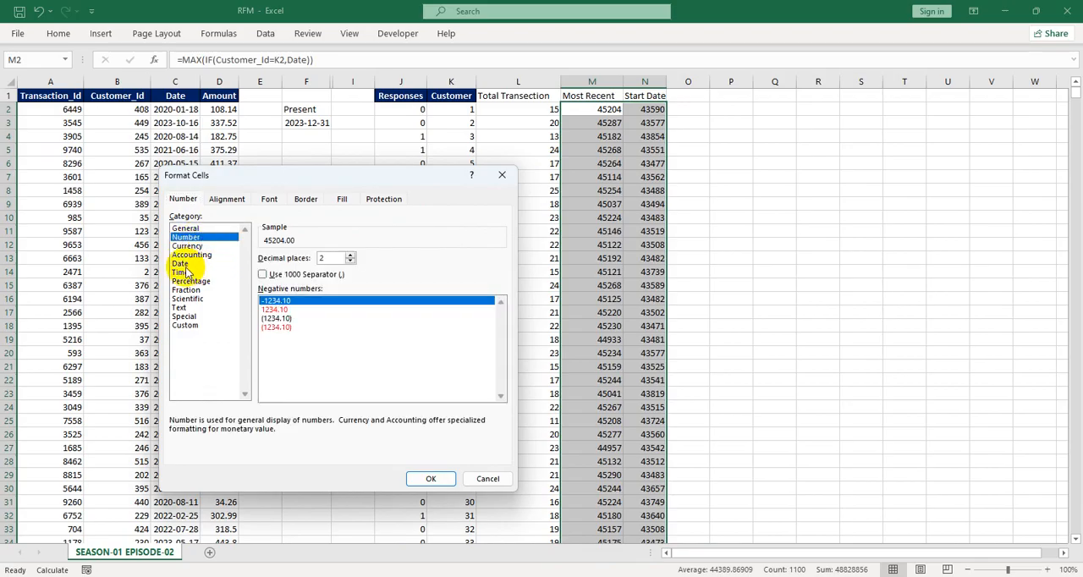
left_click(183, 264)
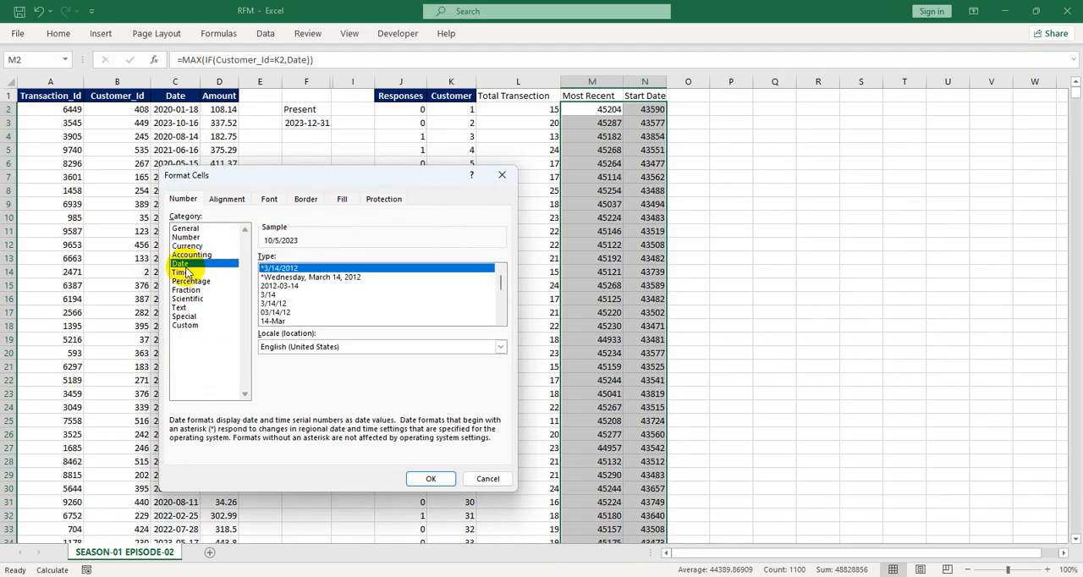
left_click(341, 286)
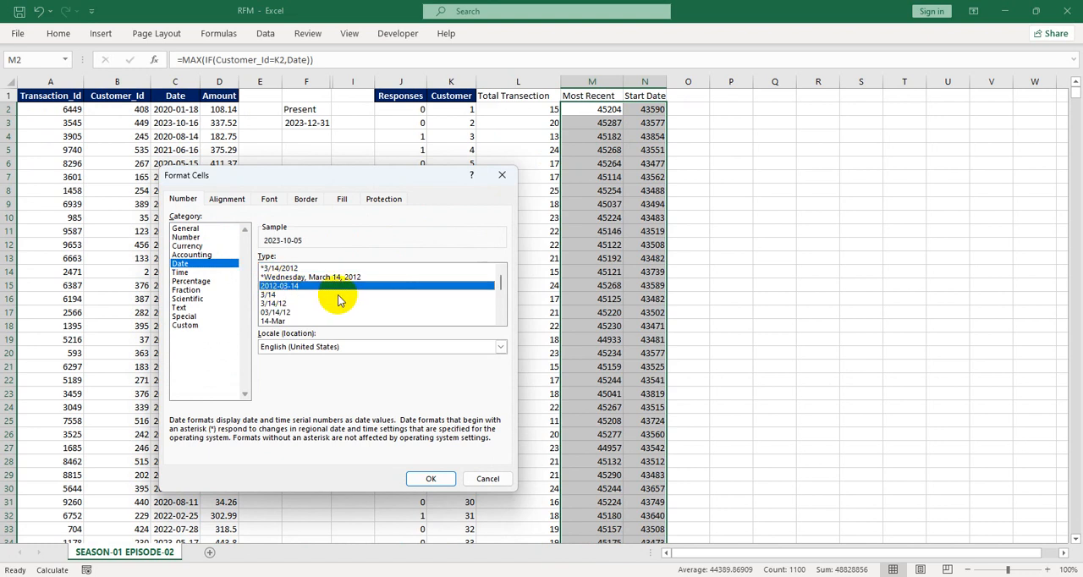
left_click_drag(502, 288, 504, 262)
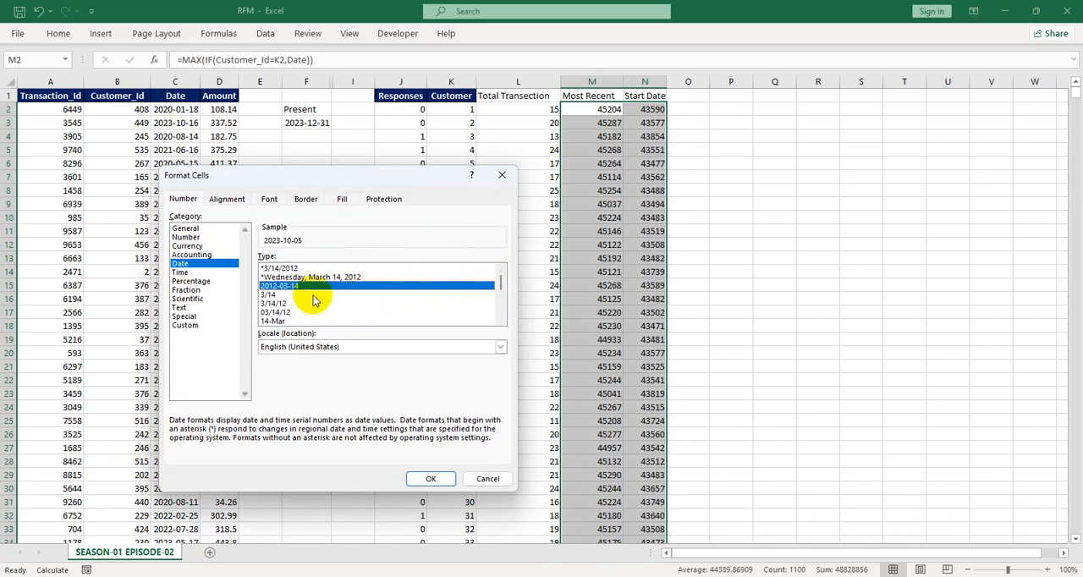
left_click(430, 478)
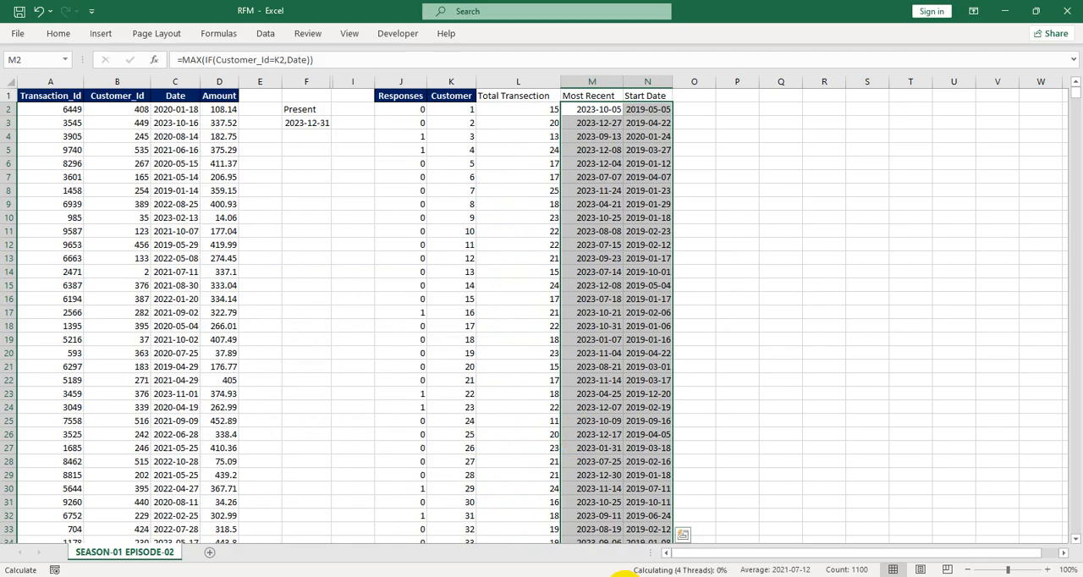
Enter the header Years_With_Us in O1 and widen column O to fit it
left_click(686, 96)
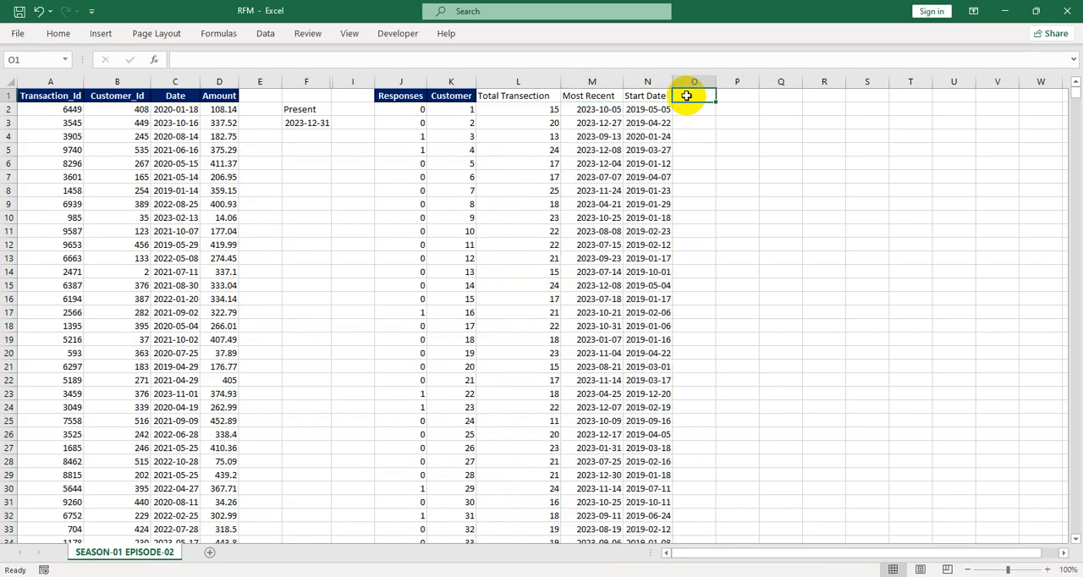
type("Y")
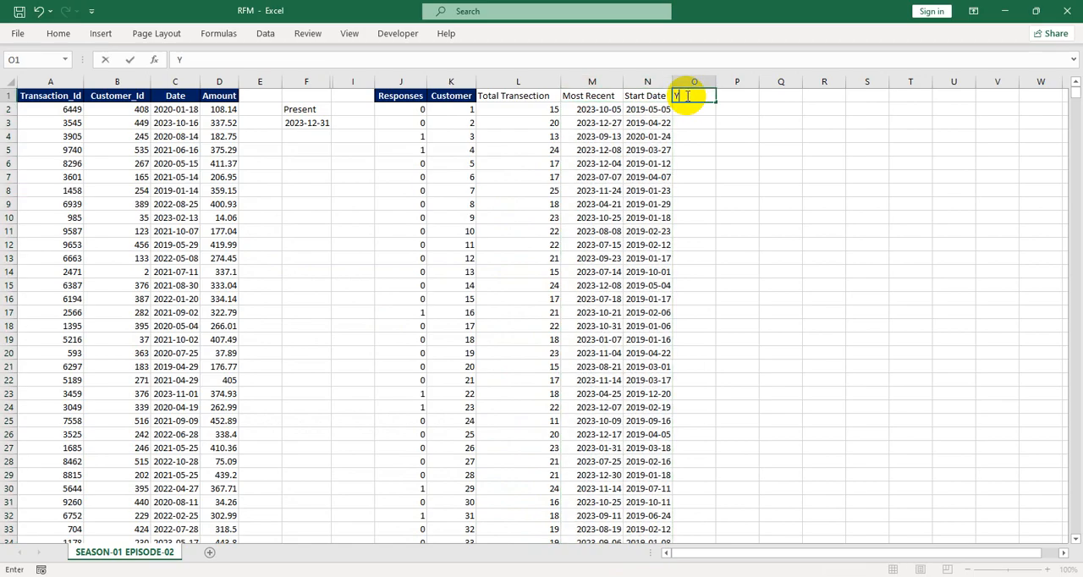
type("ears_With_U")
key("Return")
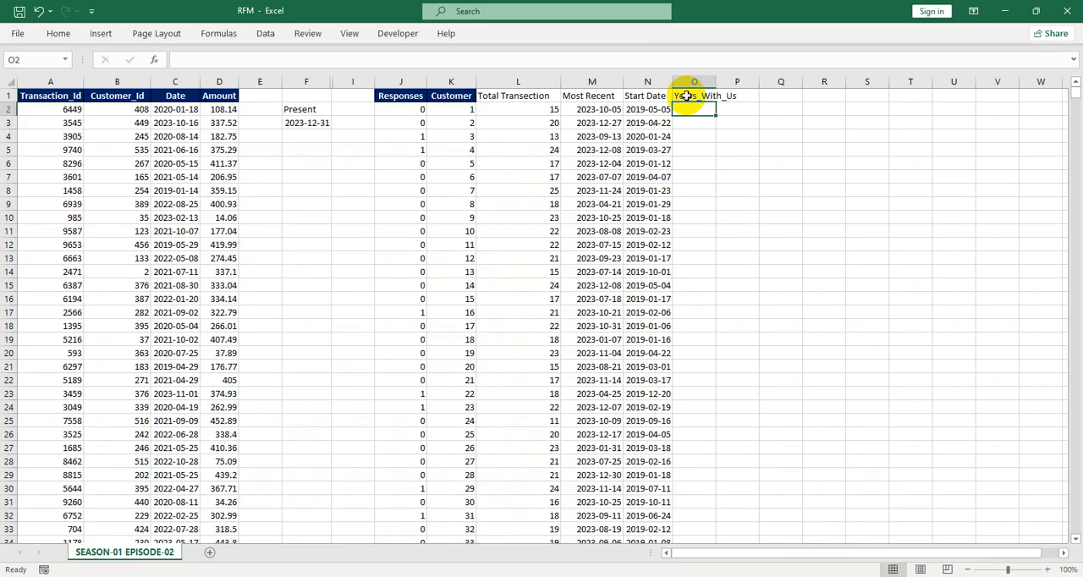
left_click_drag(717, 82, 742, 81)
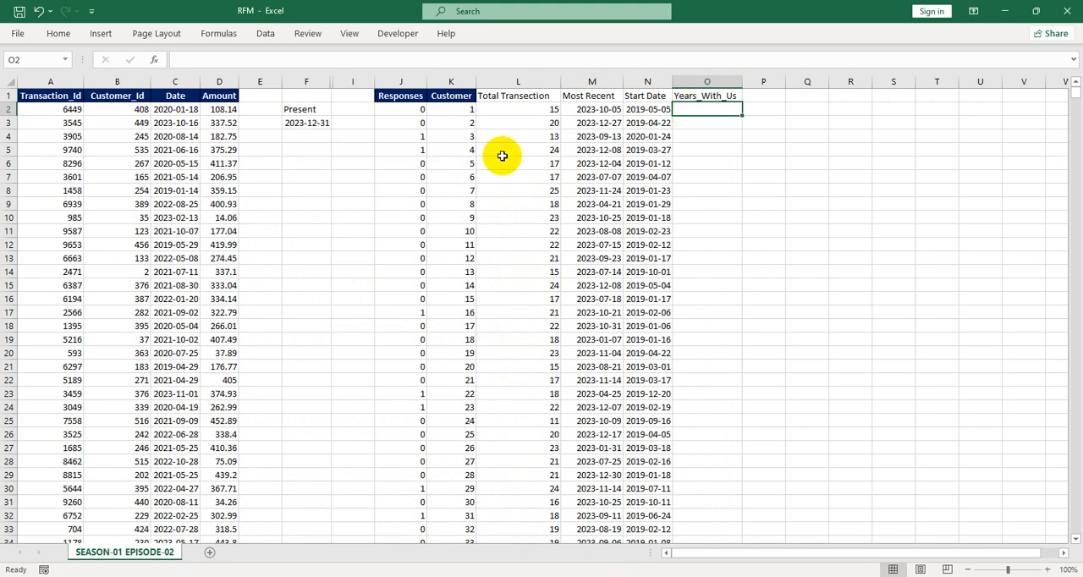
Give the Present label in F2 a dark blue fill and a white font colour
left_click(318, 107)
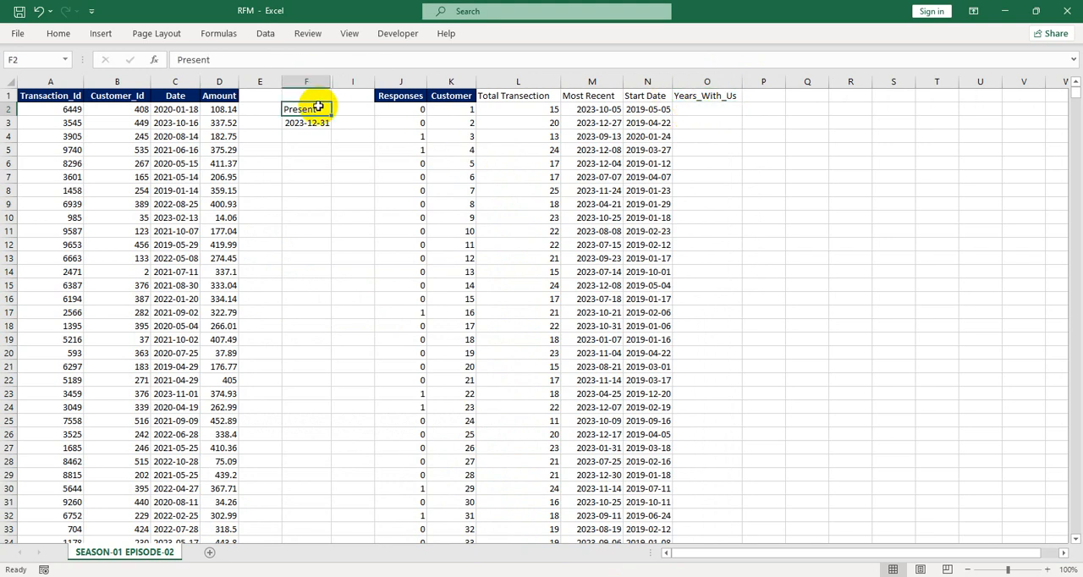
key("alt+h")
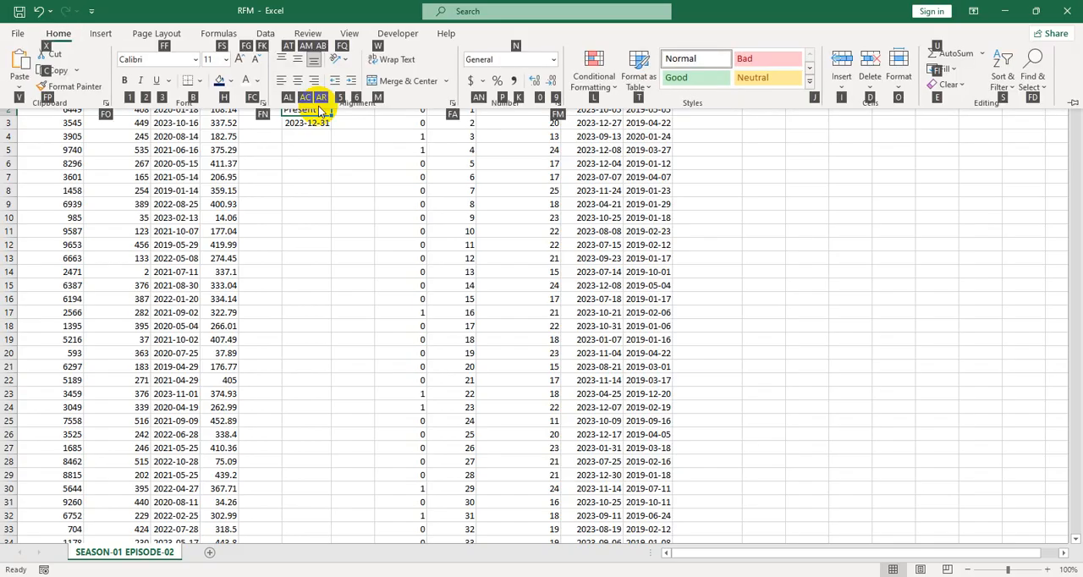
key("h")
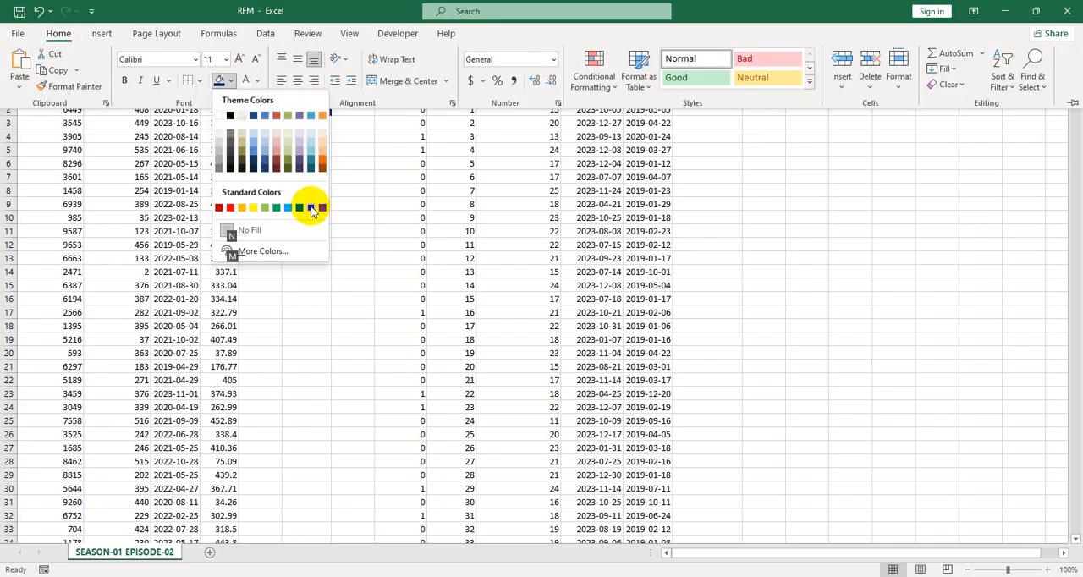
left_click(321, 207)
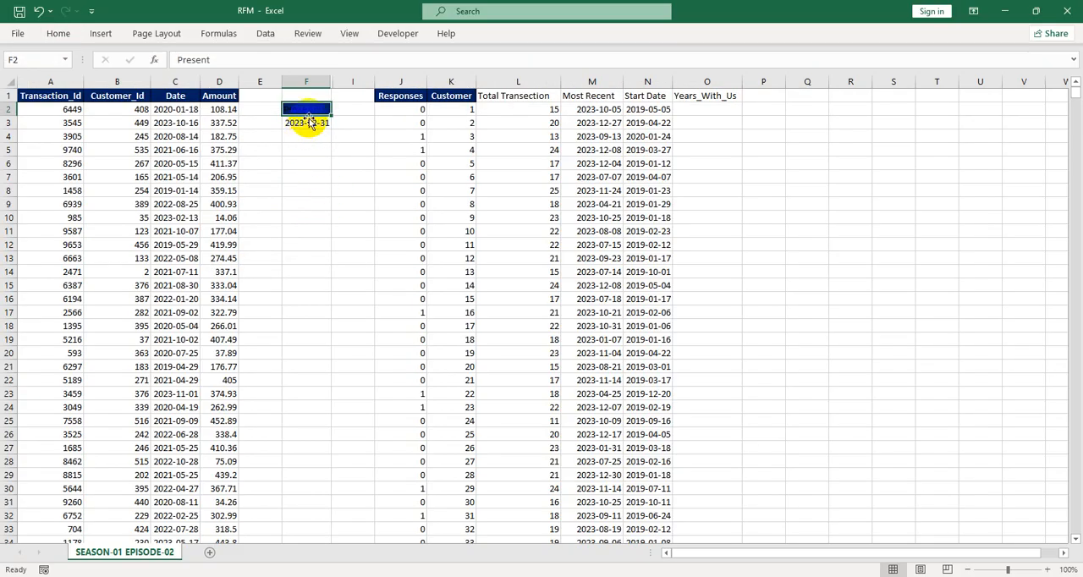
key("alt+h")
key("f")
key("c")
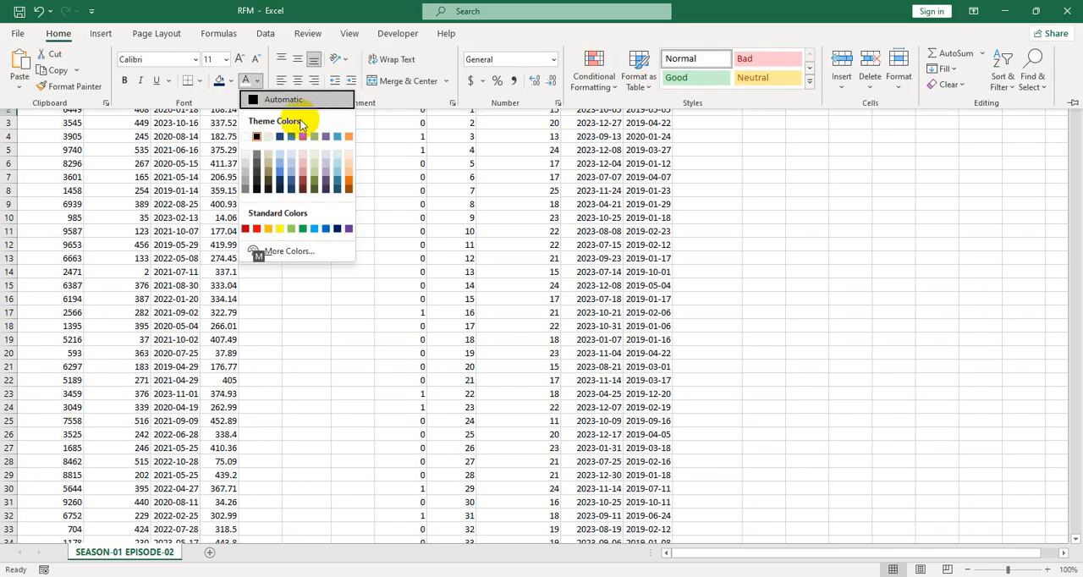
left_click(245, 136)
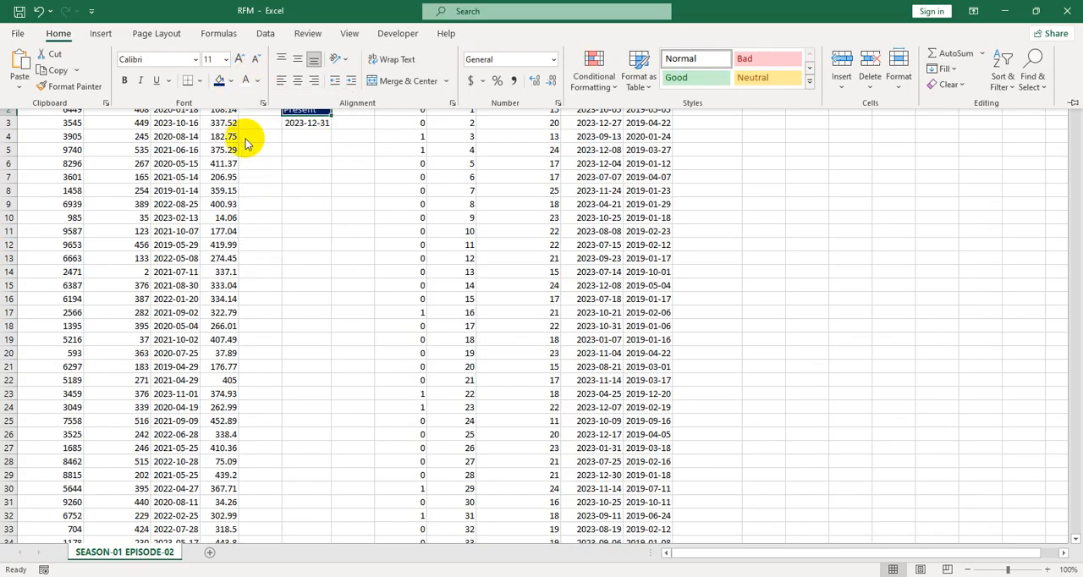
left_click(299, 139)
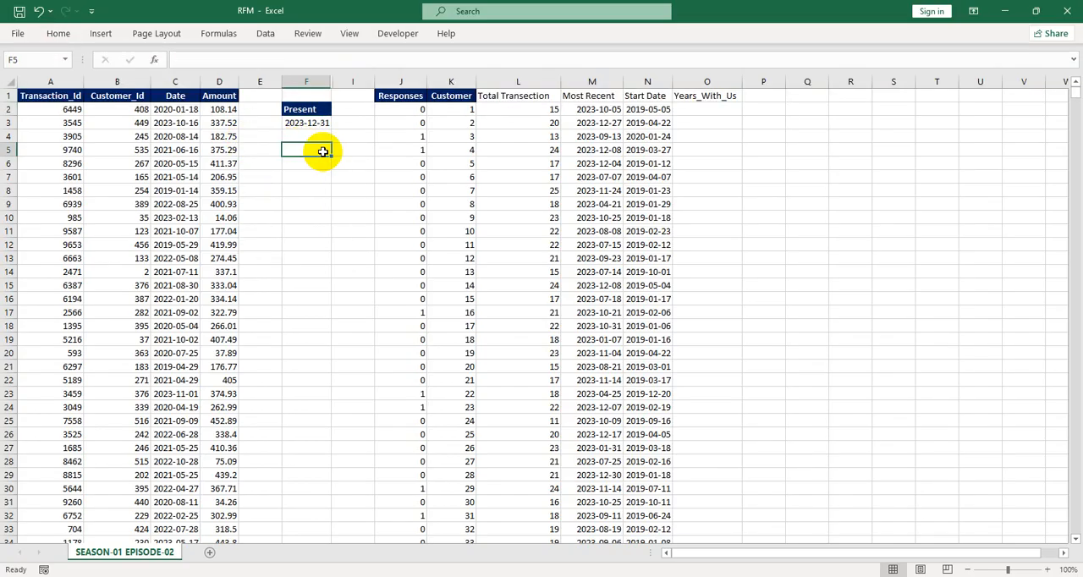
Inspect the formulas in the present date cell and the Most Recent and Start Date cells
left_click(315, 126)
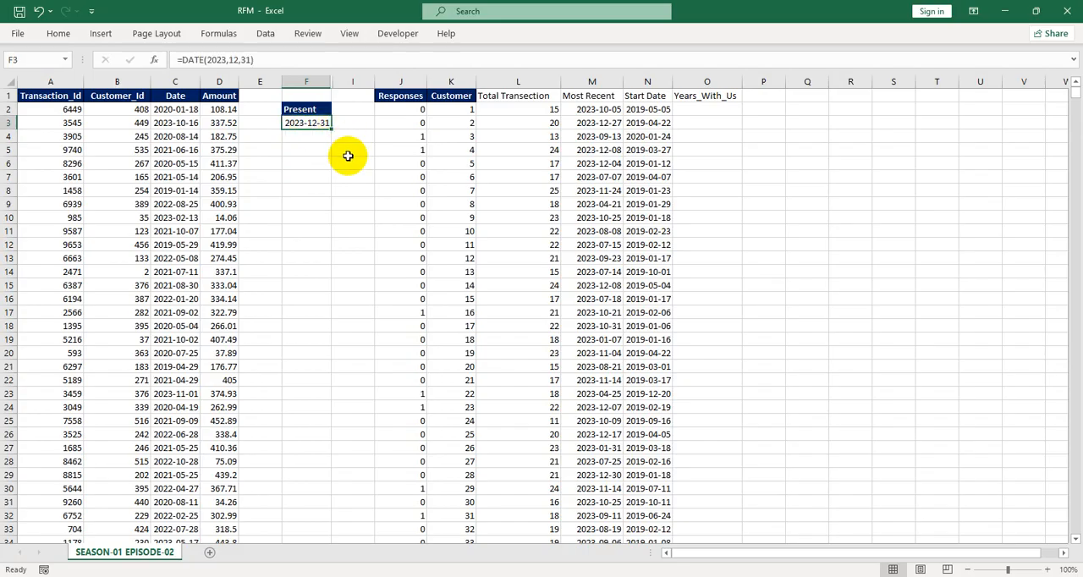
left_click(648, 109)
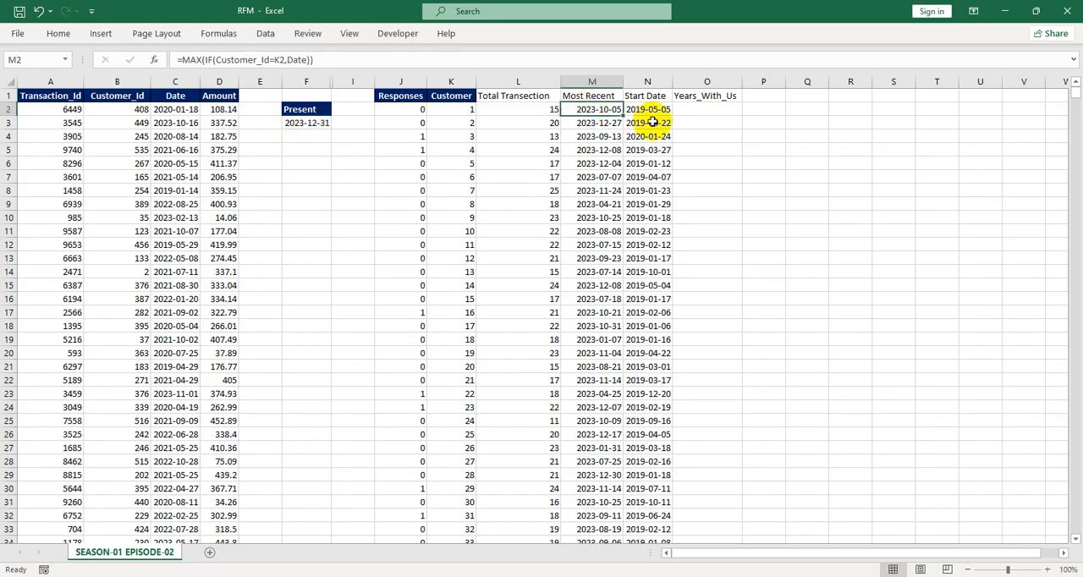
left_click(597, 113)
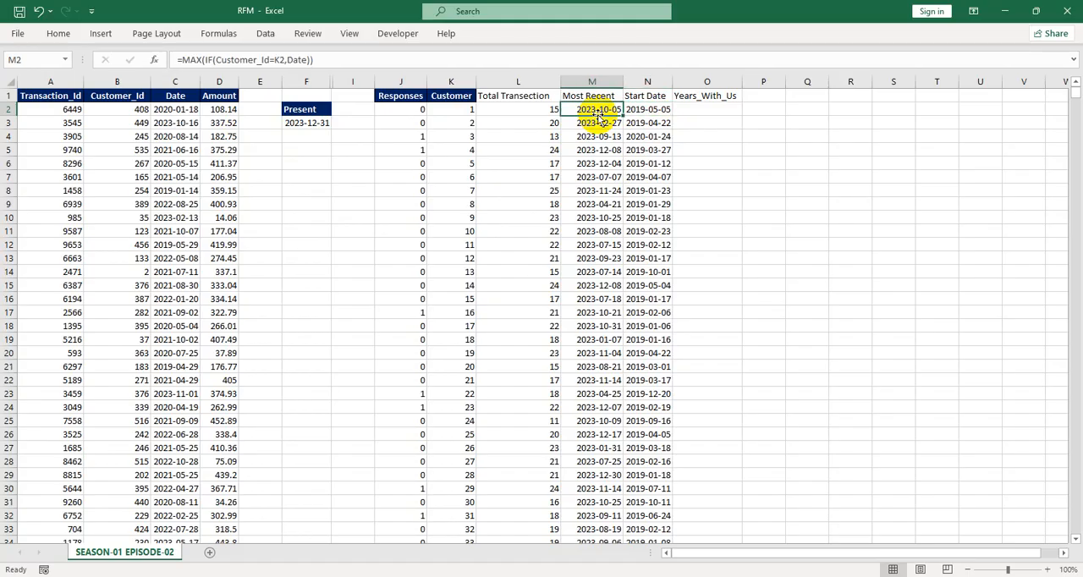
left_click(646, 109)
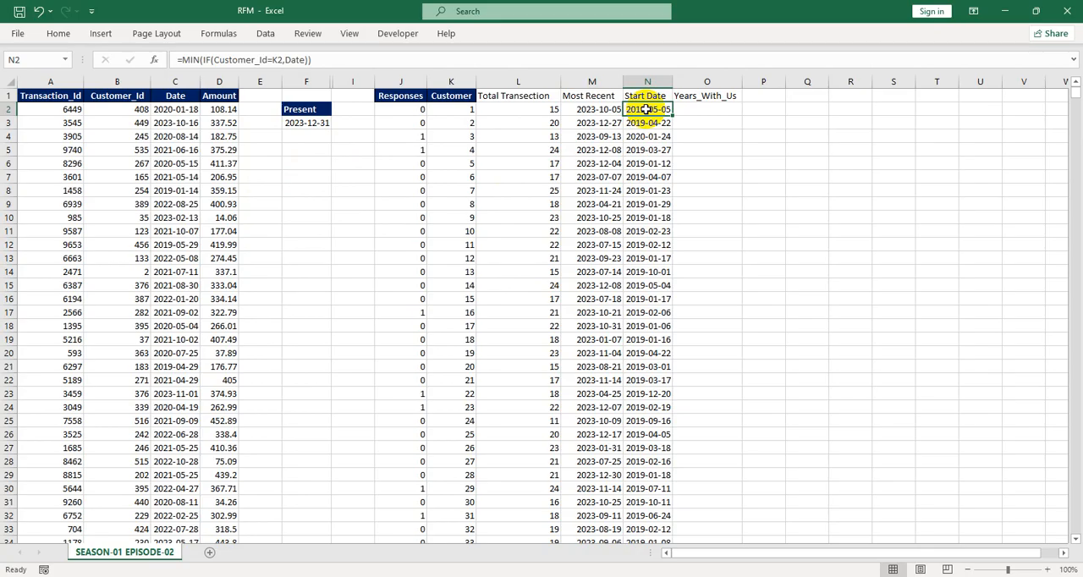
left_click(690, 109)
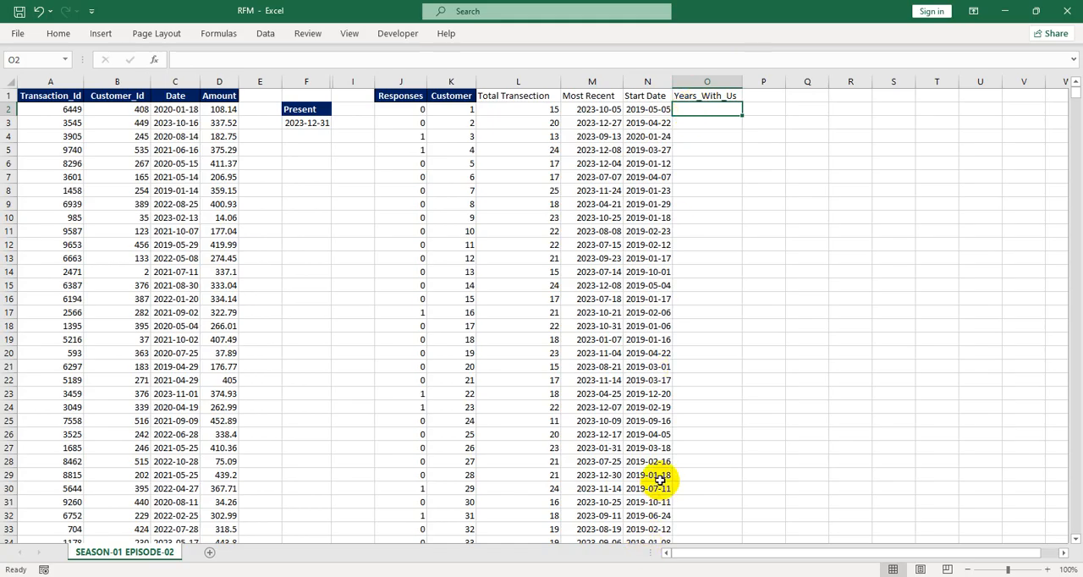
left_click(303, 111)
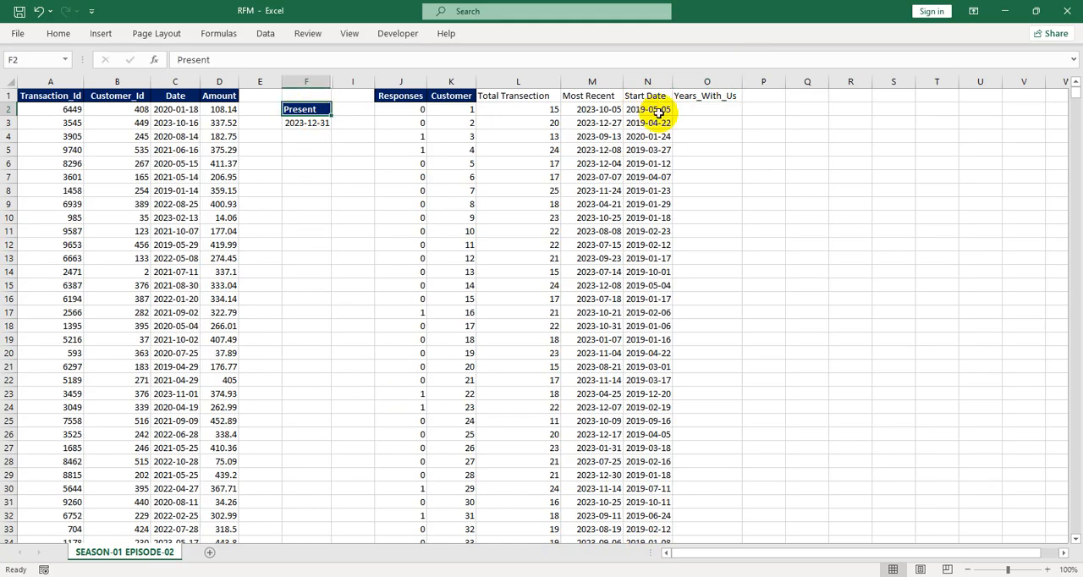
Enter the formula =($F$3-N2) in O2 to get the days between the start date and the present date
left_click(699, 115)
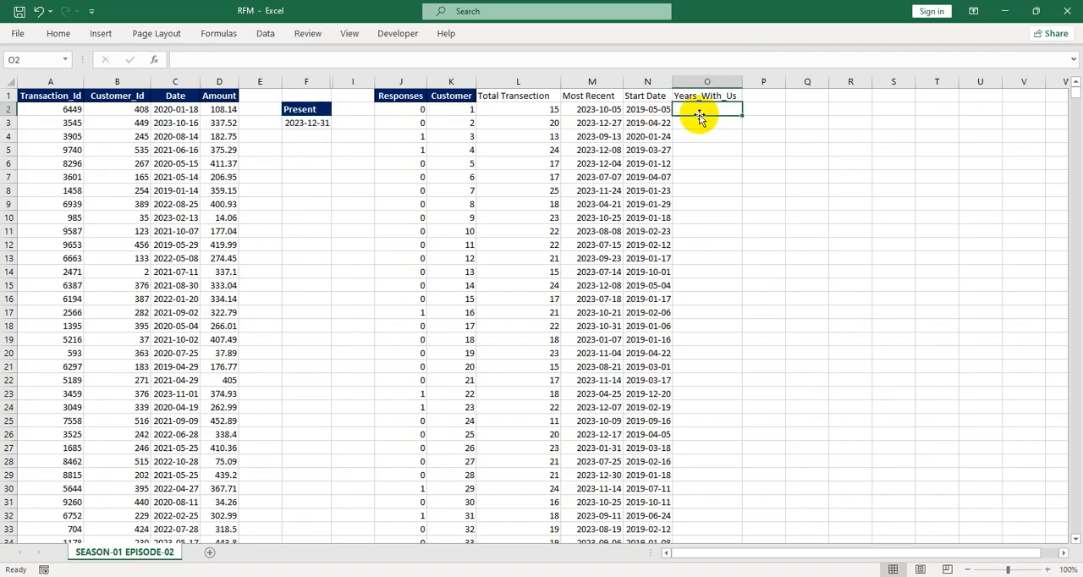
type("=")
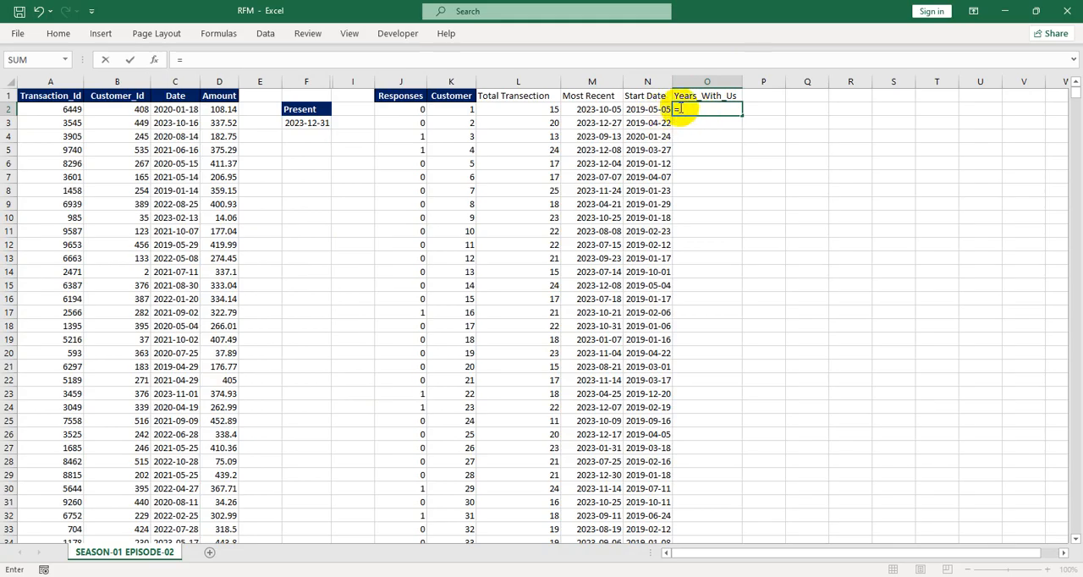
type("(")
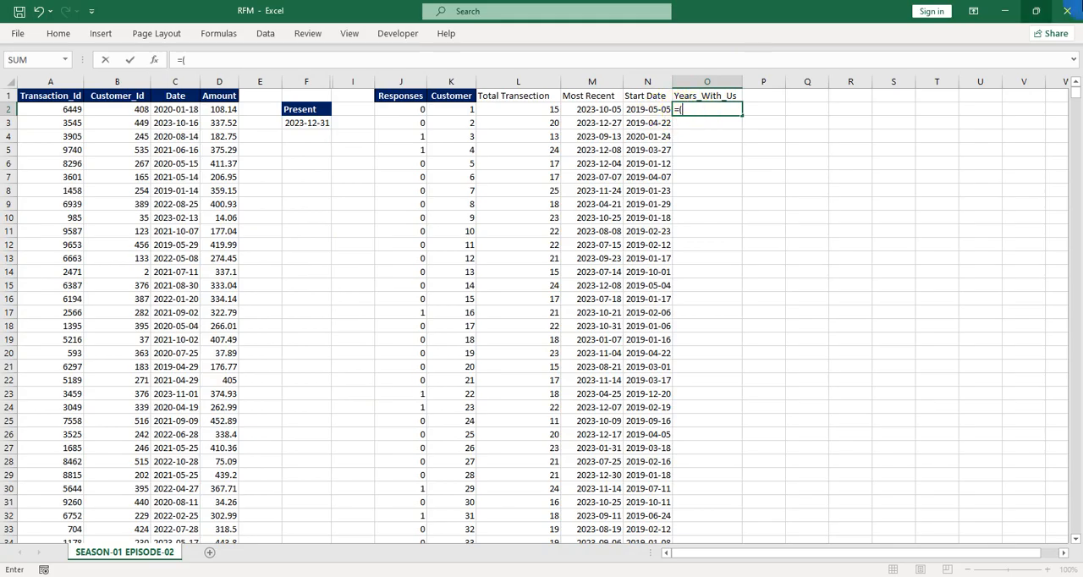
left_click(313, 124)
key("F4")
type("-")
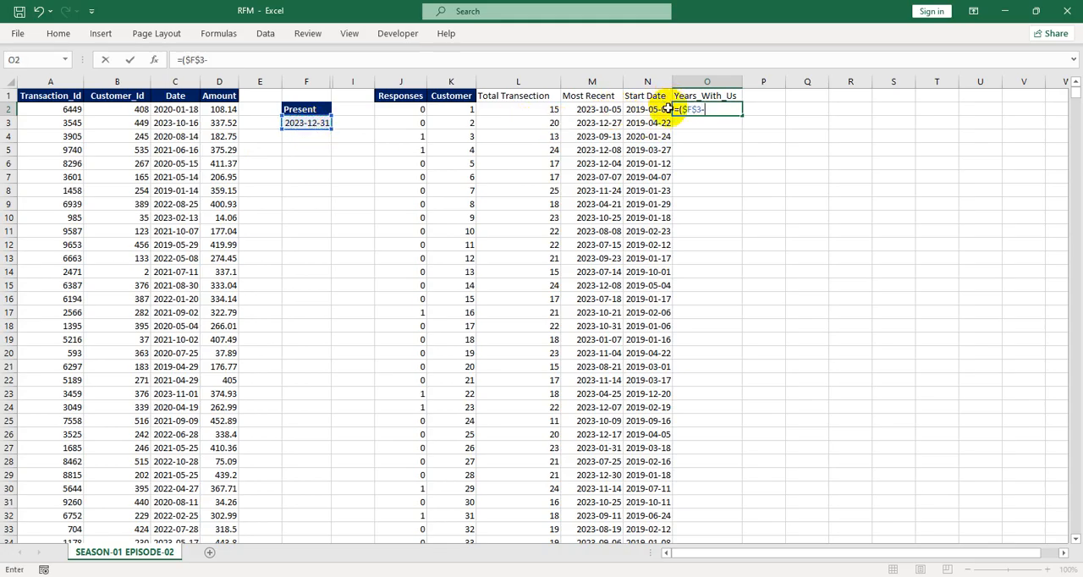
left_click(602, 110)
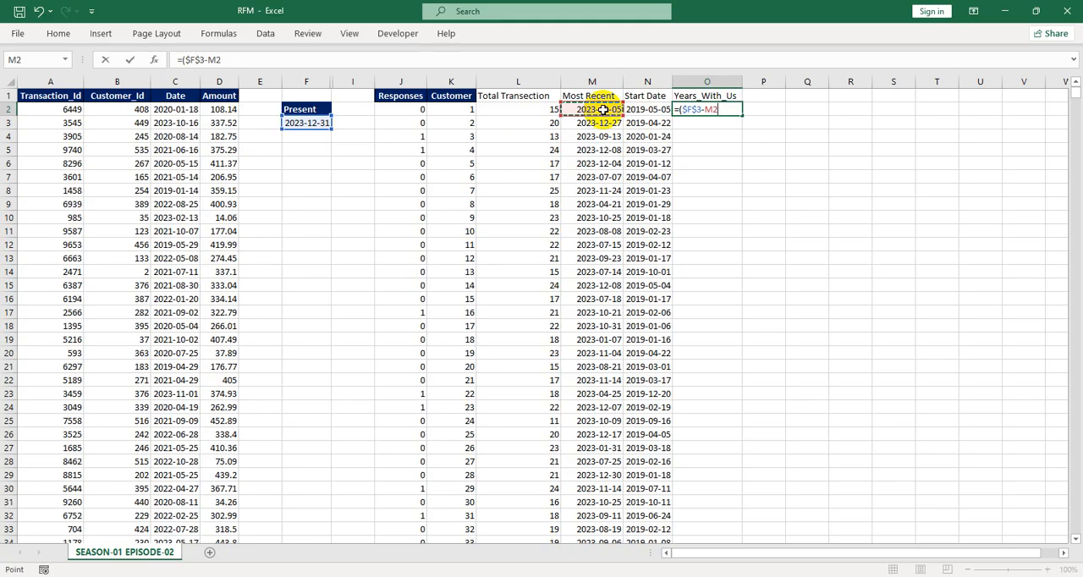
type(")")
key("BackSpace")
key("BackSpace")
key("BackSpace")
left_click(632, 112)
type(")")
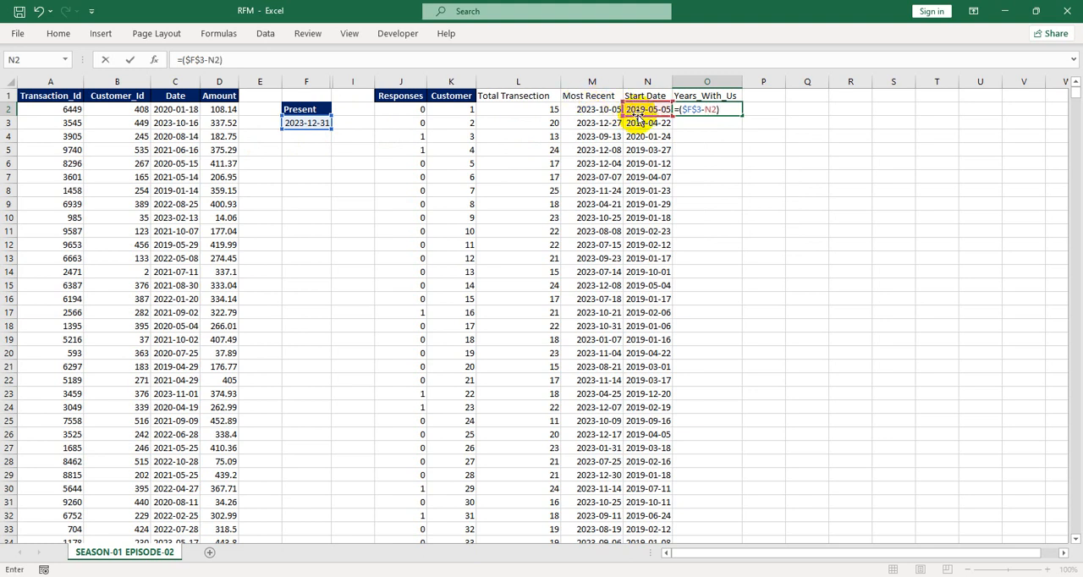
key("Return")
left_click(716, 109)
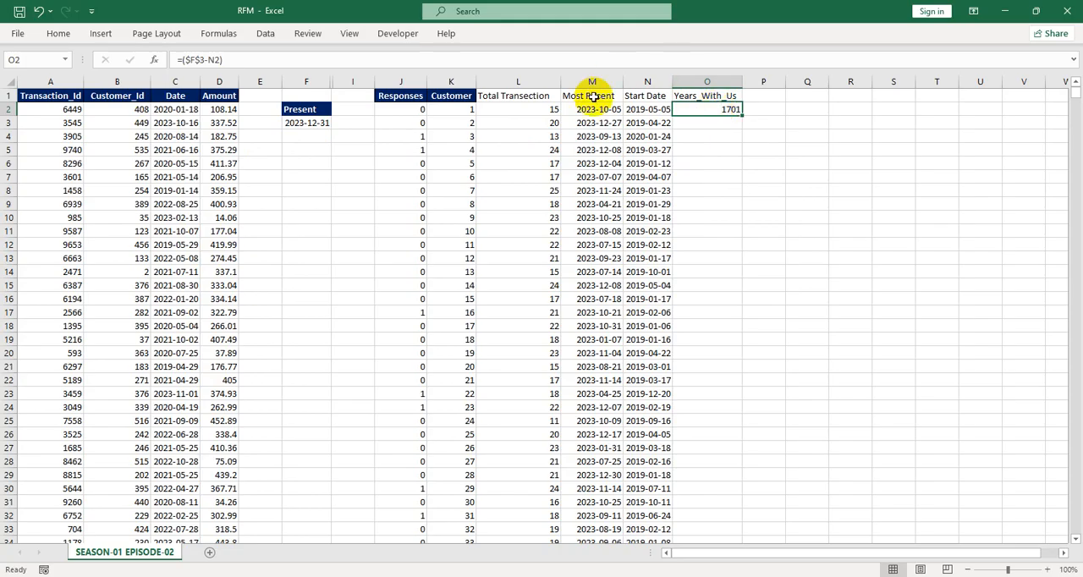
Divide the O2 formula by 365 so the customer's tenure is given in years
left_click(241, 59)
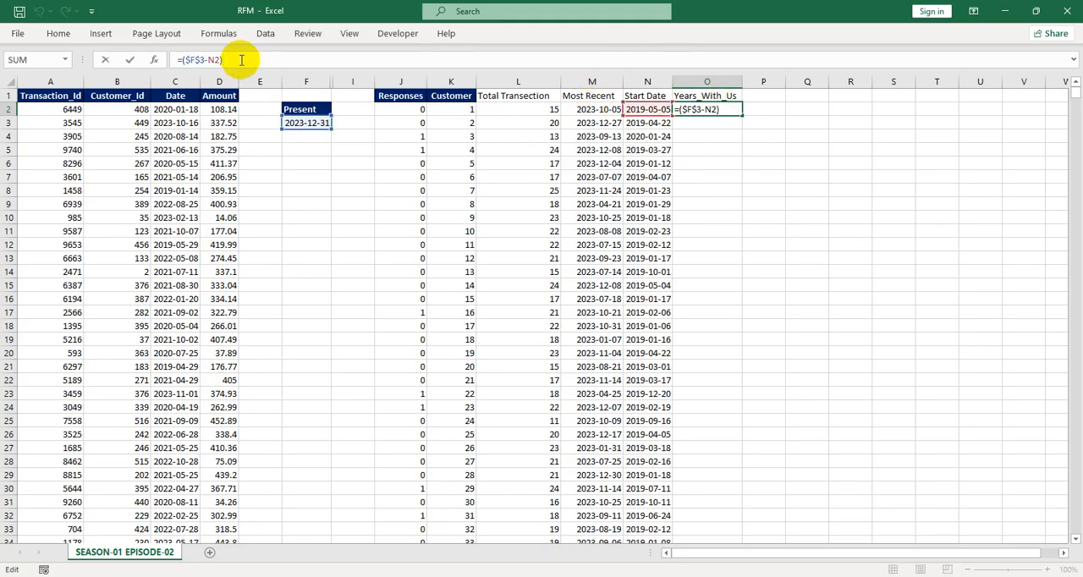
type("/365")
key("Return")
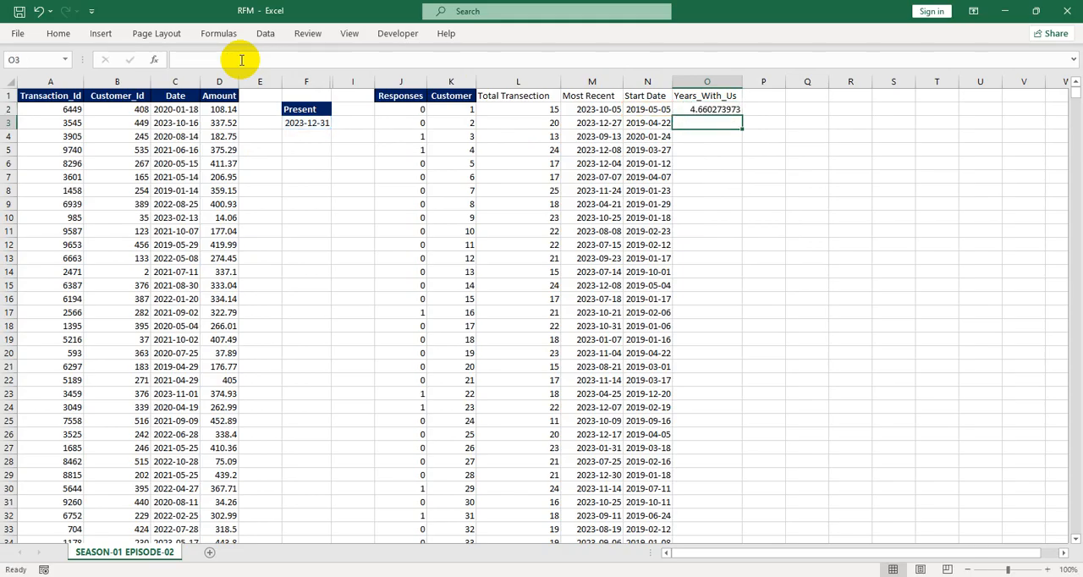
Reduce the decimal places of the years value in O2 to two
left_click(696, 109)
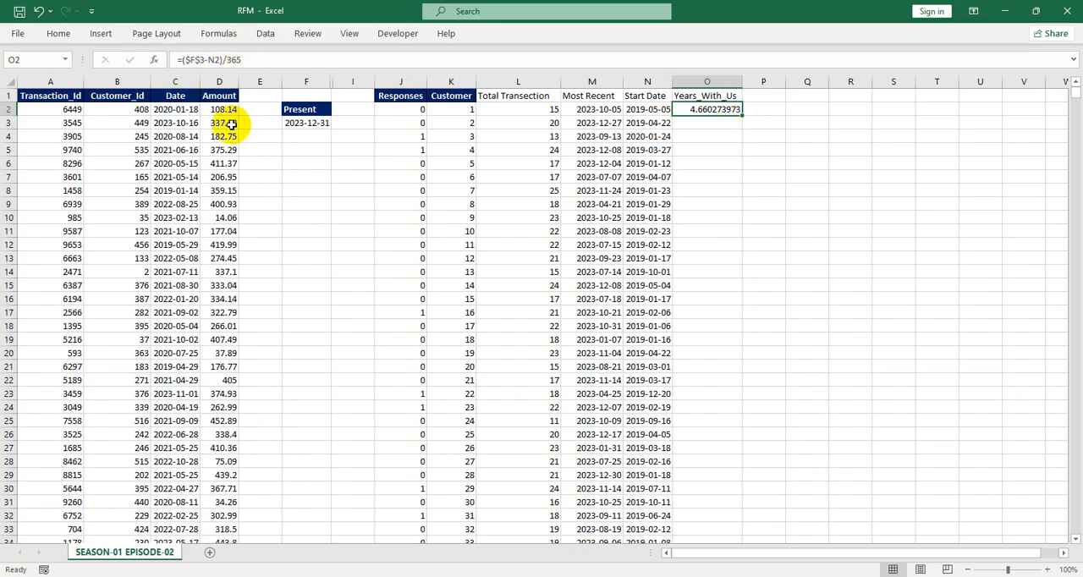
left_click(56, 34)
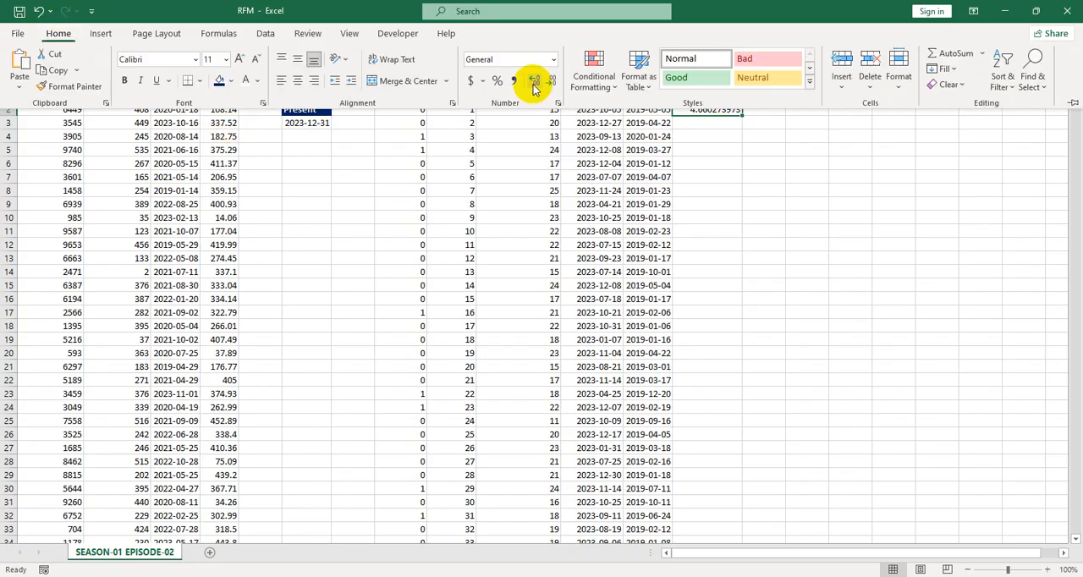
left_click(551, 84)
left_click(551, 83)
left_click(551, 84)
left_click(551, 84)
Fill the Years_With_Us formula down column O for all customers
left_click(745, 157)
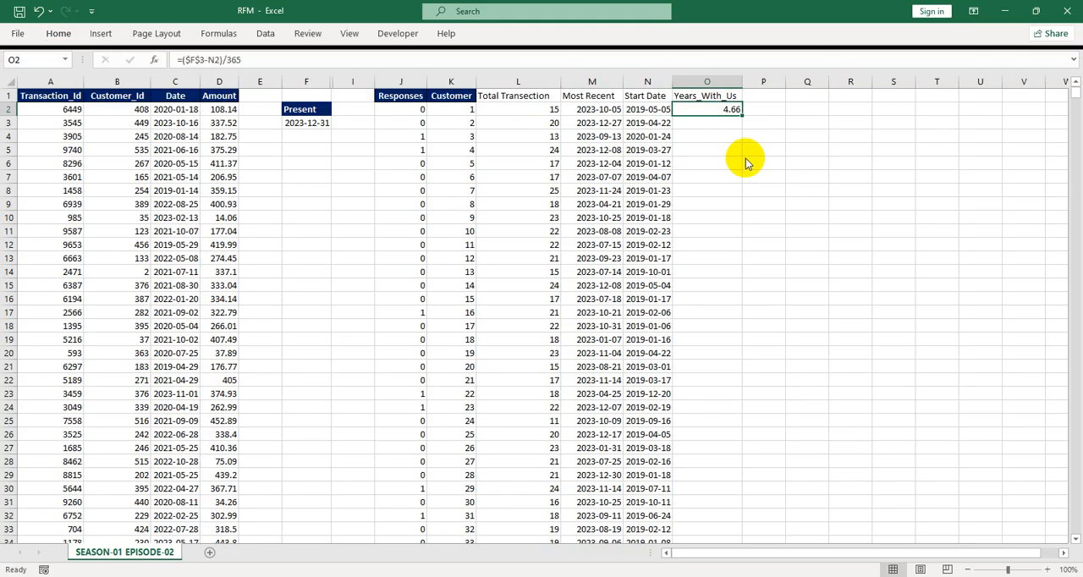
double_click(741, 113)
left_click(701, 127)
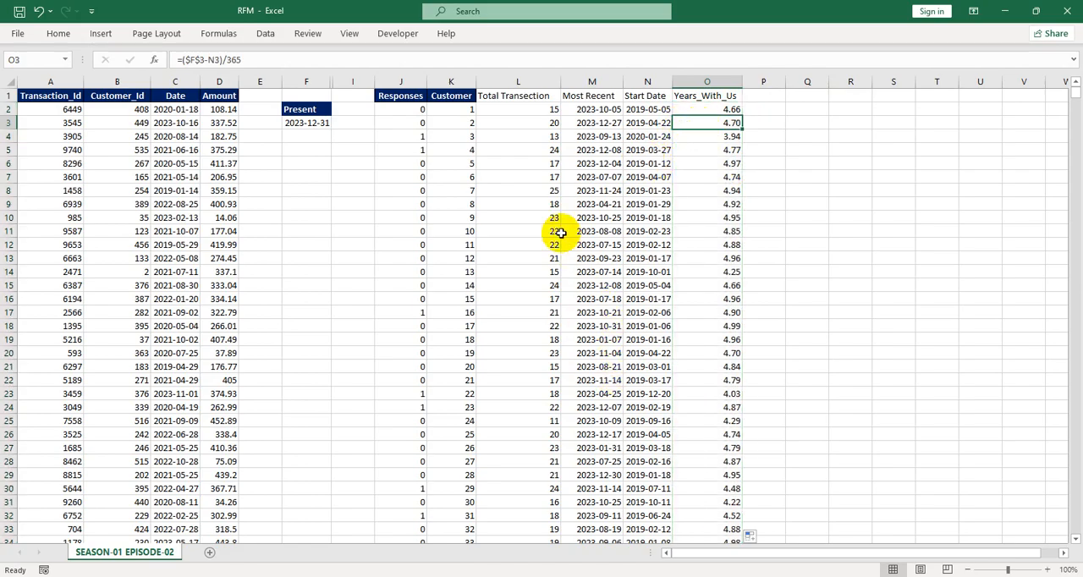
Give the headers from Total Transection to Years_With_Us a dark blue fill colour
left_click_drag(514, 96, 710, 95)
key("alt+h")
key("h")
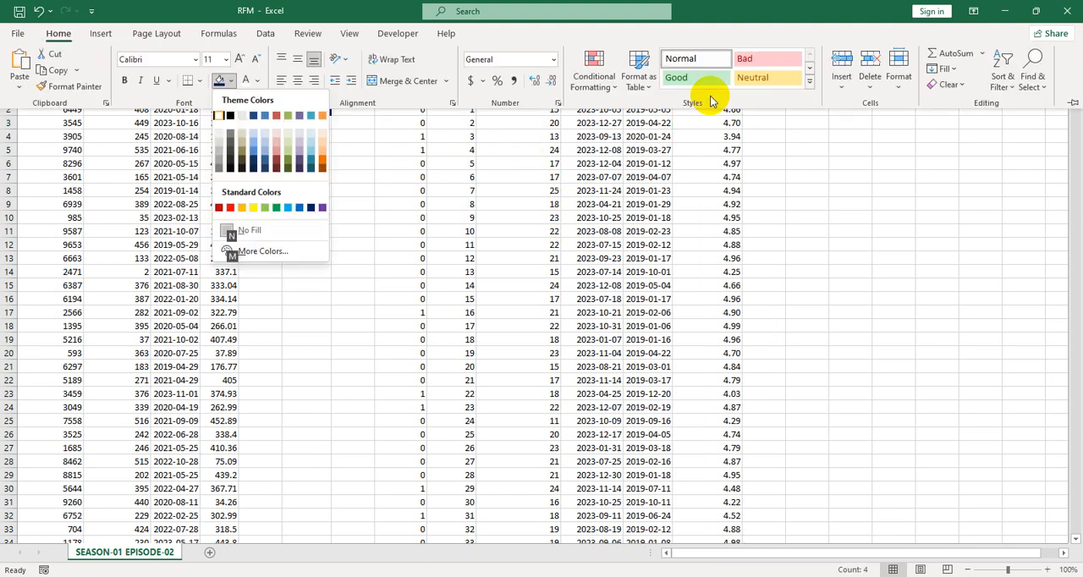
left_click(310, 208)
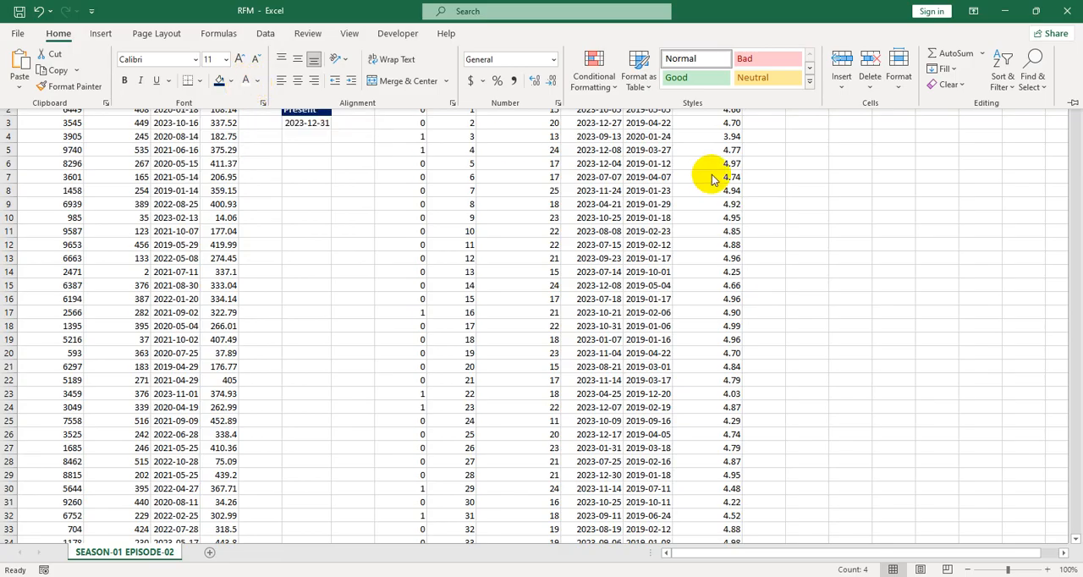
left_click(643, 152)
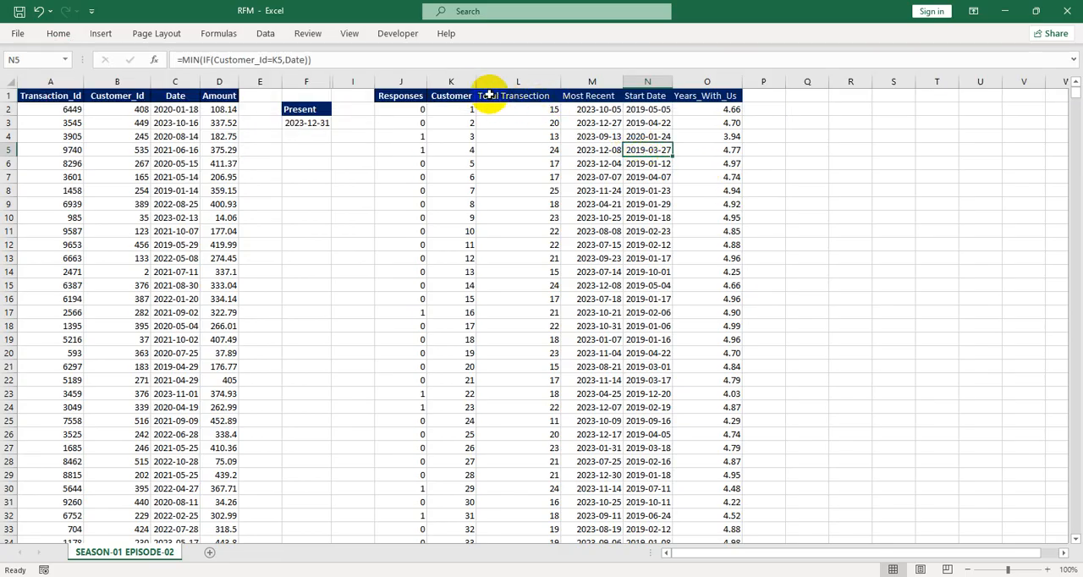
Enter the header Monetary Value in P1 and widen column P to fit it
left_click_drag(479, 97, 736, 91)
left_click(696, 137)
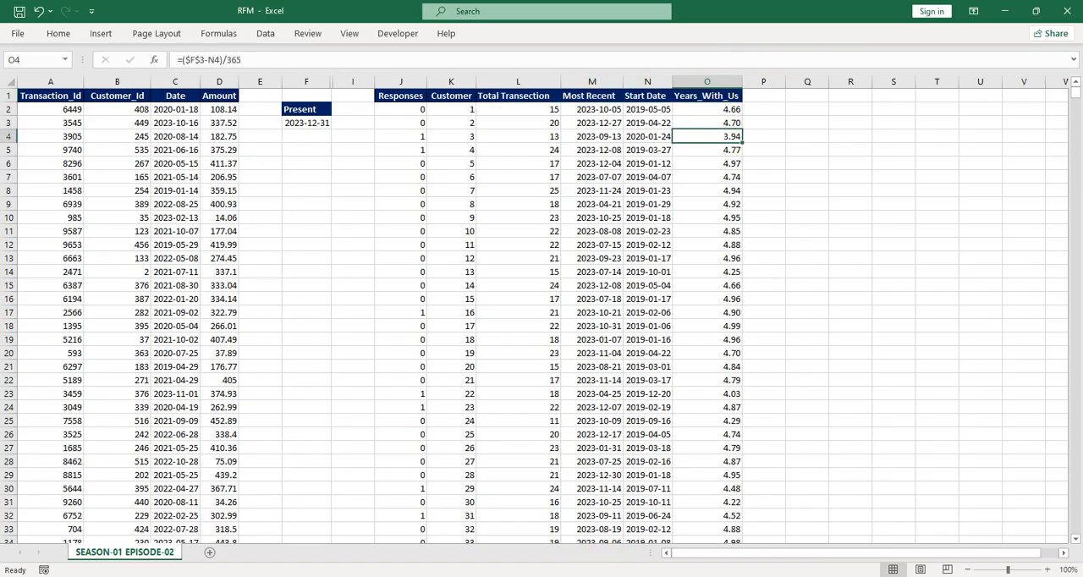
left_click(748, 98)
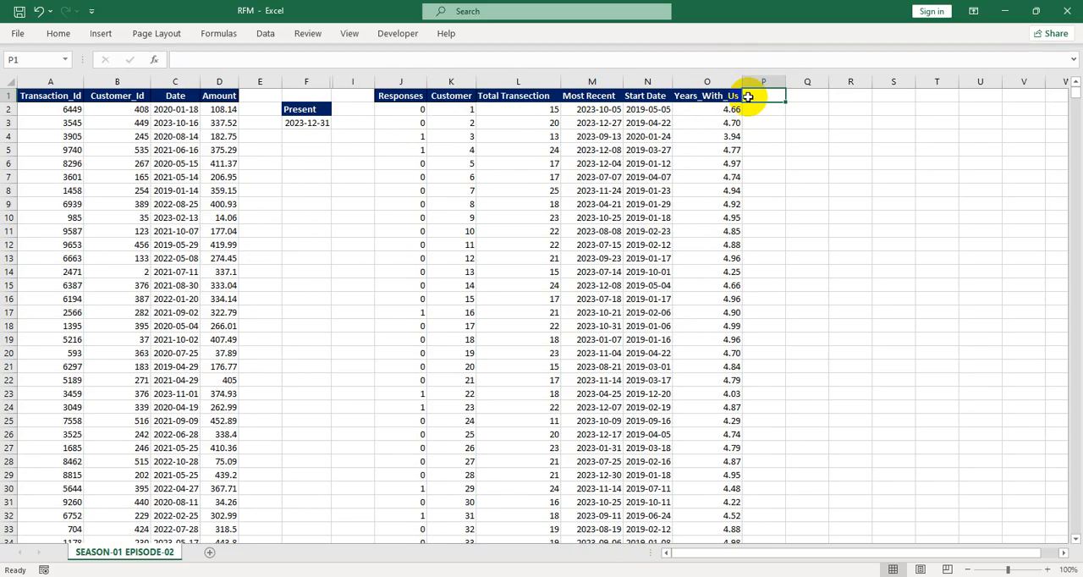
type("MOn")
key("BackSpace")
key("BackSpace")
type("o")
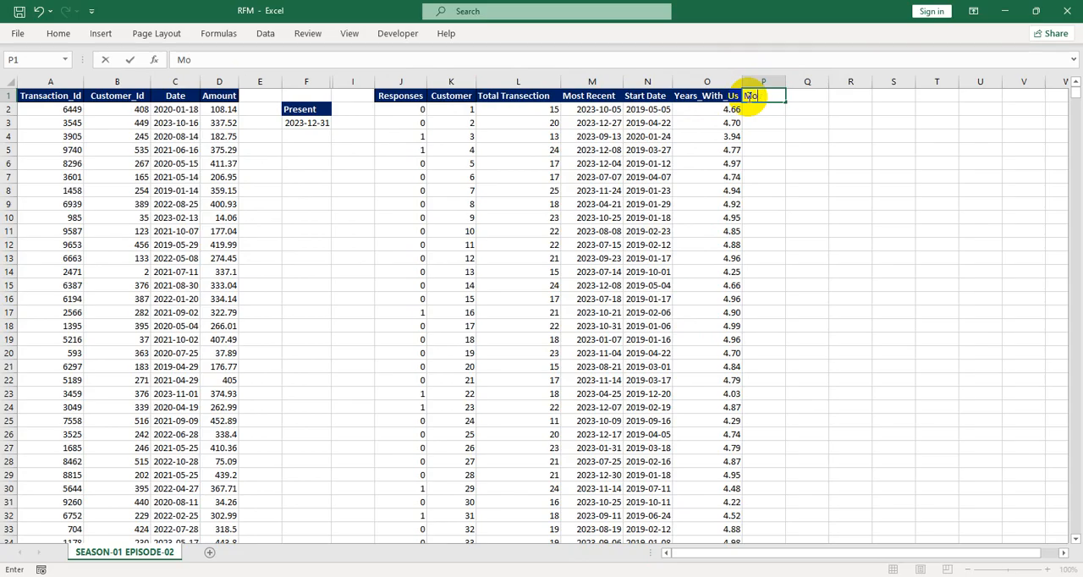
type("netary Value")
key("Return")
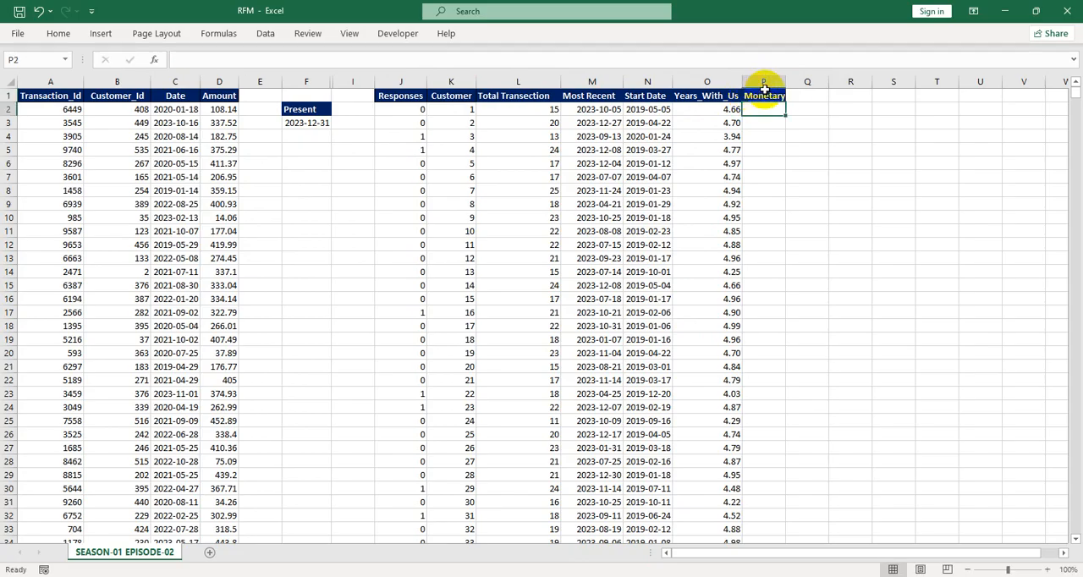
double_click(786, 81)
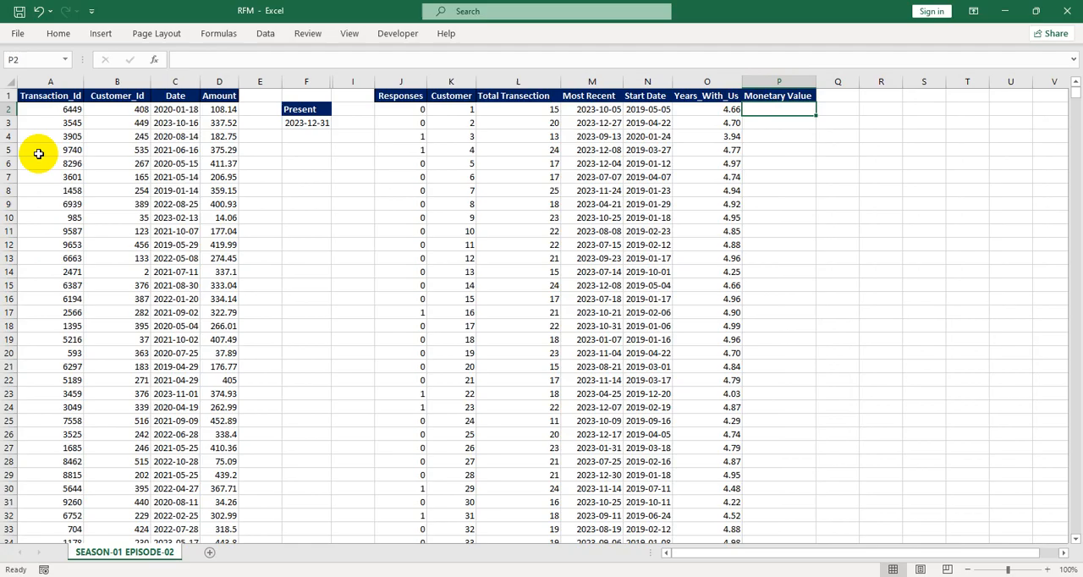
Enter =SUMIF(Customer_Id,K2,Amount) in P2 to total each customer's purchase amounts
left_click(50, 96)
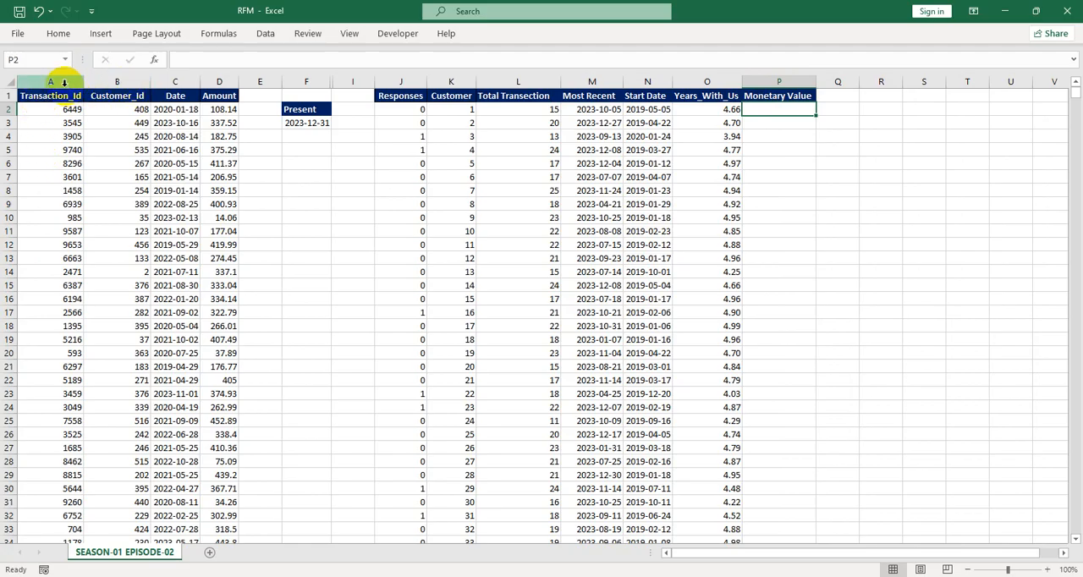
key("ctrl+a")
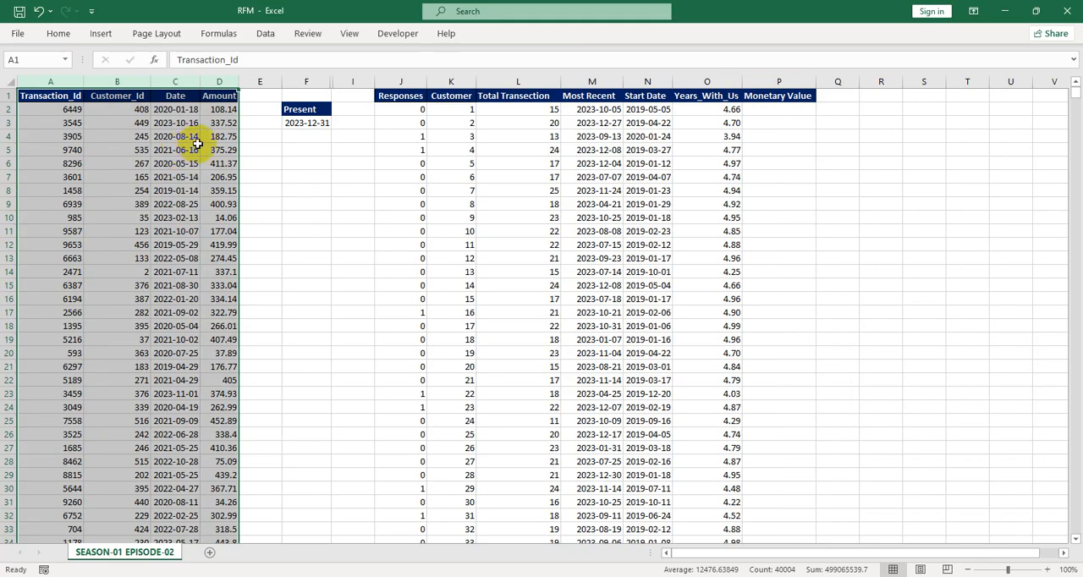
left_click(773, 111)
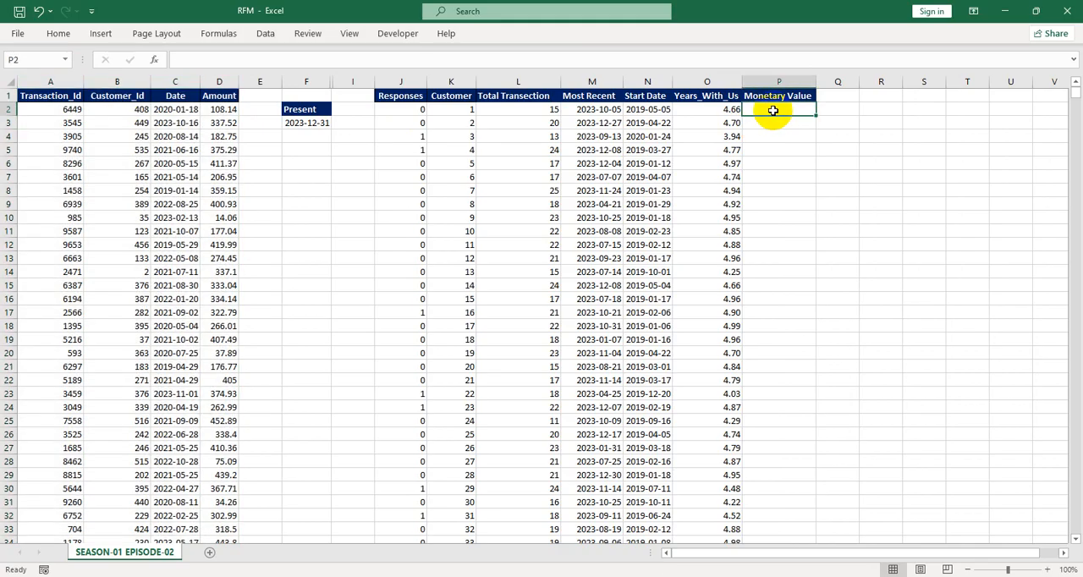
type("=su")
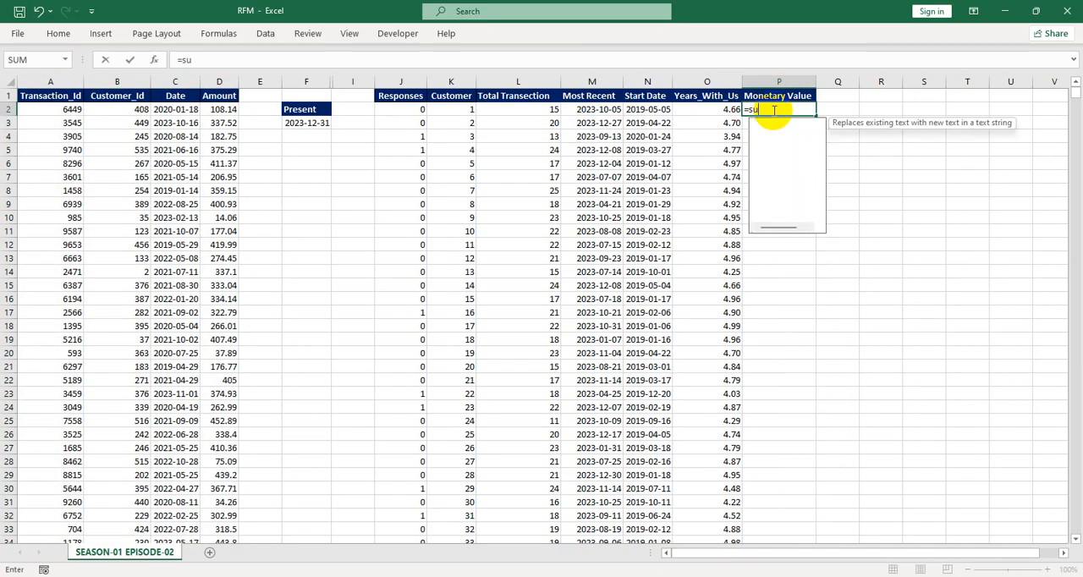
type("mi")
key("Tab")
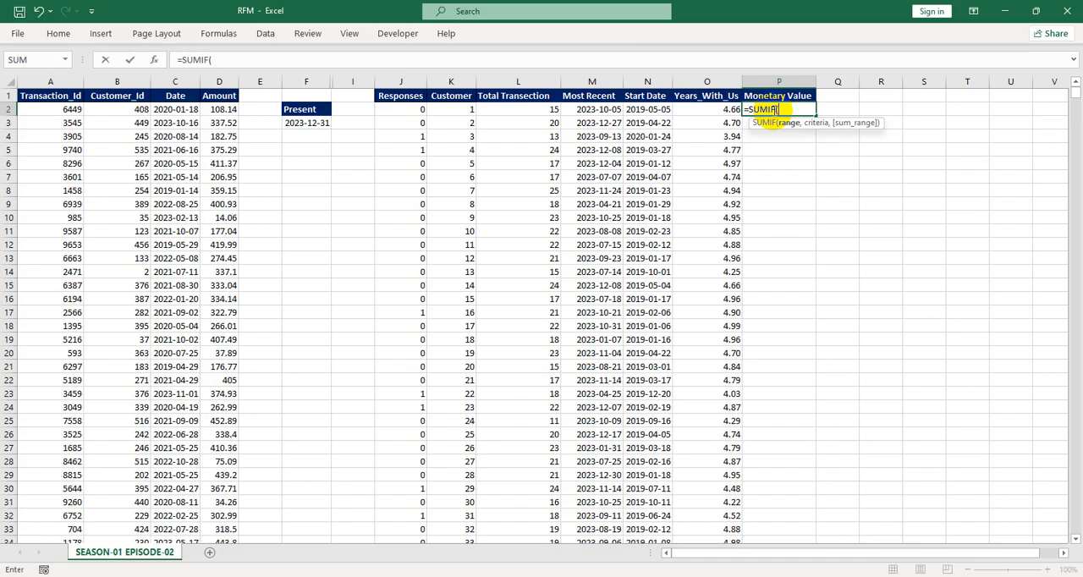
type("cus")
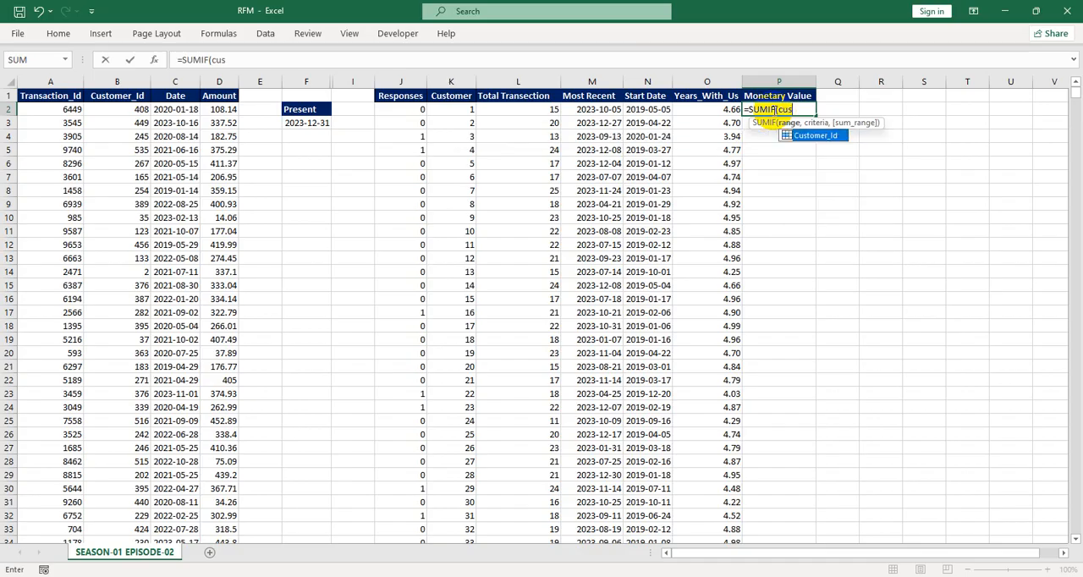
key("Tab")
type(",")
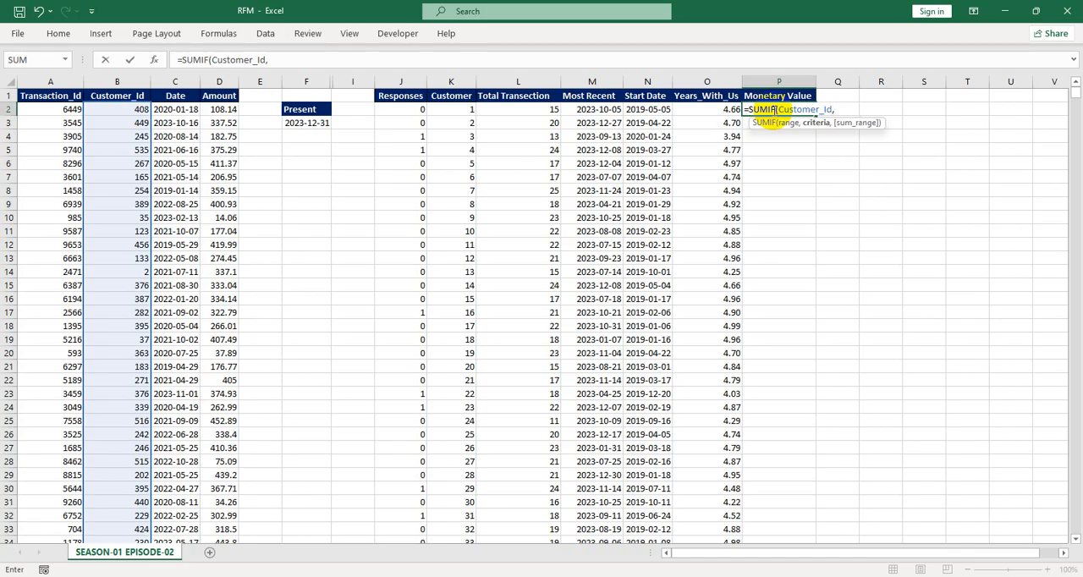
left_click(449, 108)
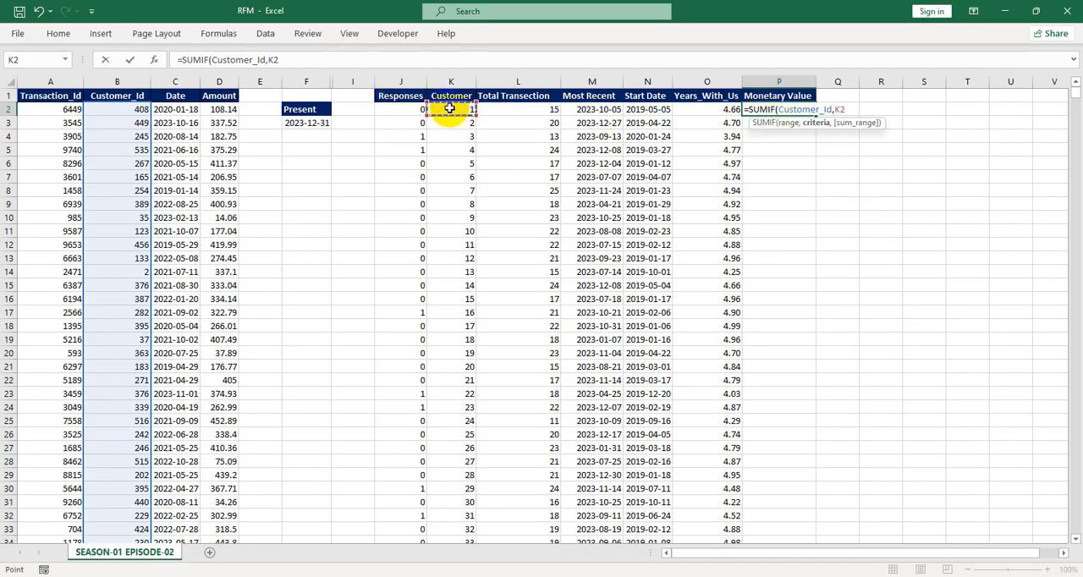
type(",")
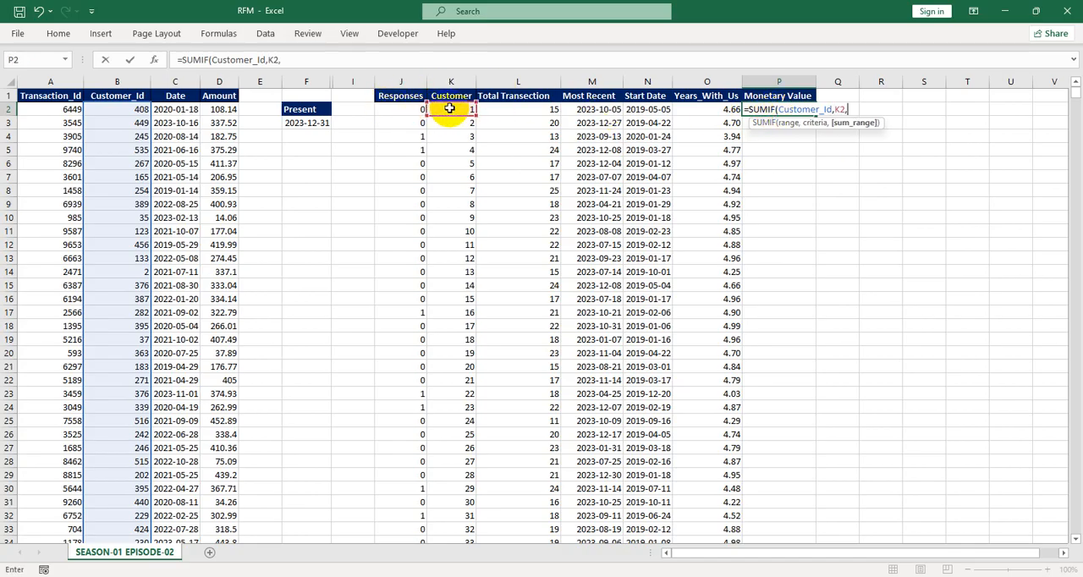
type("Amount")
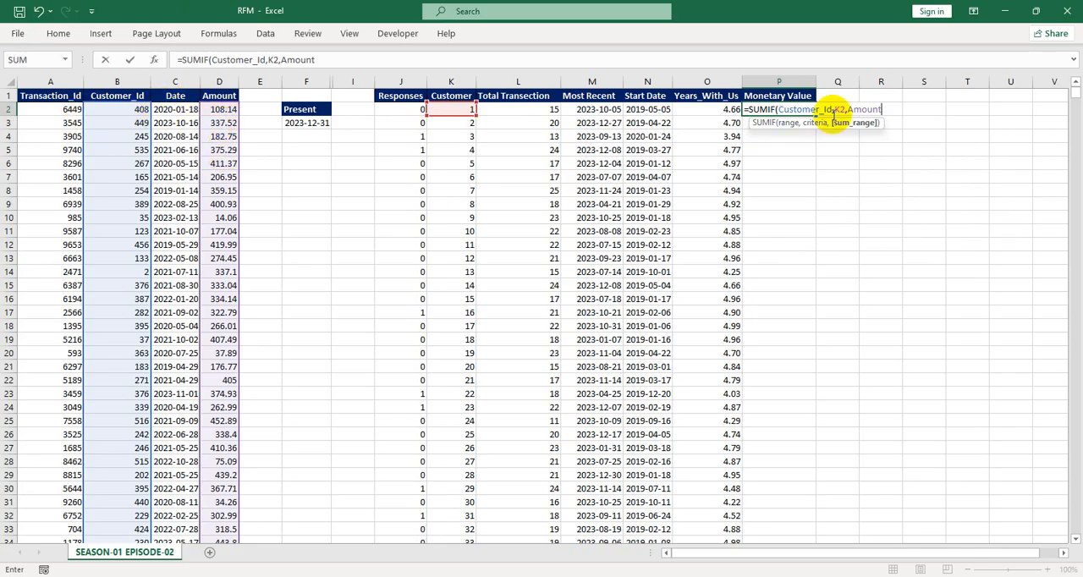
type(")")
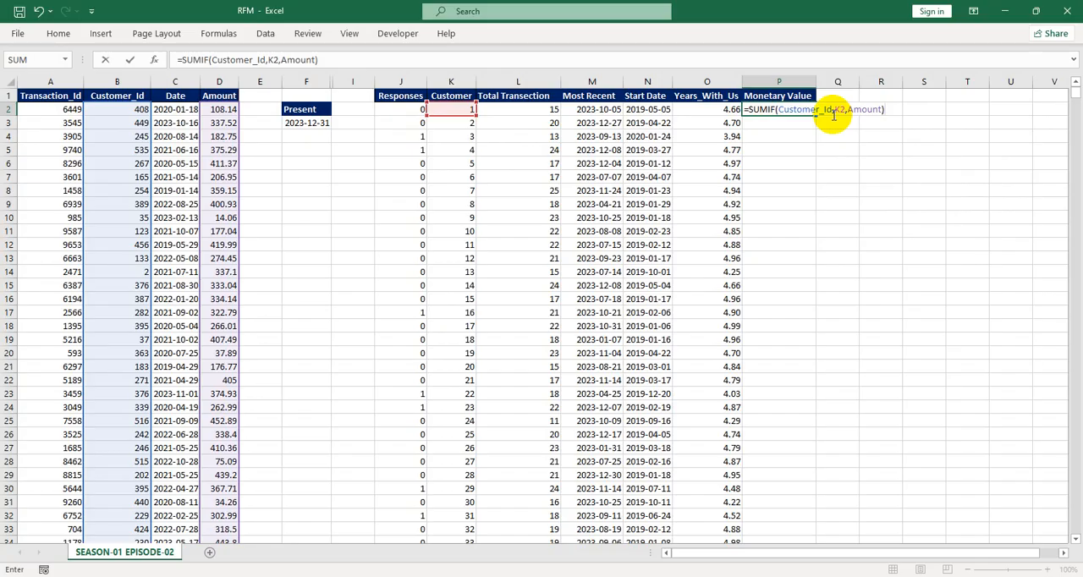
key("Return")
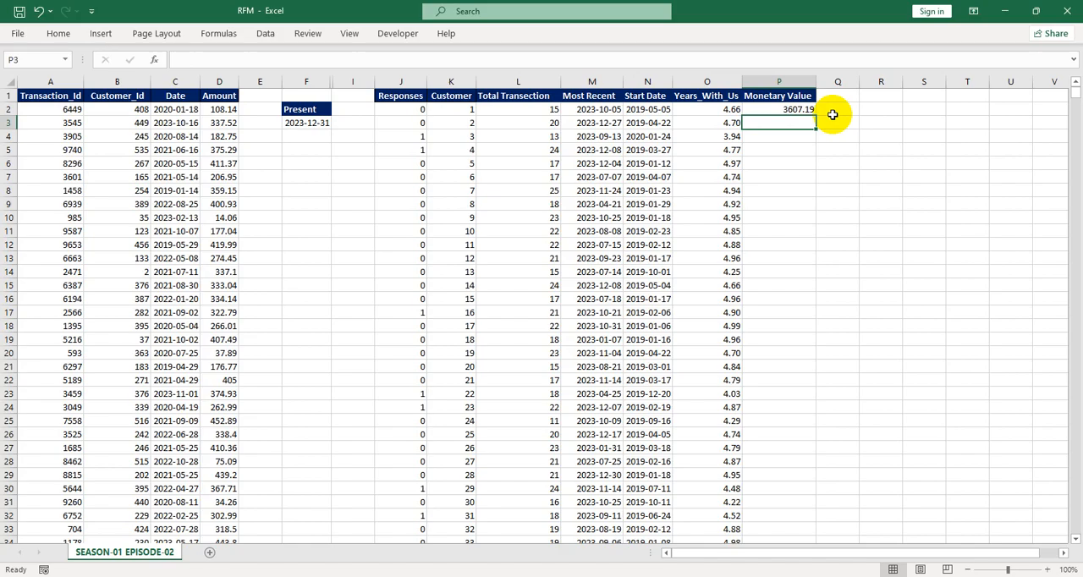
Fill the SUMIF formula down column P for all customers
left_click(793, 109)
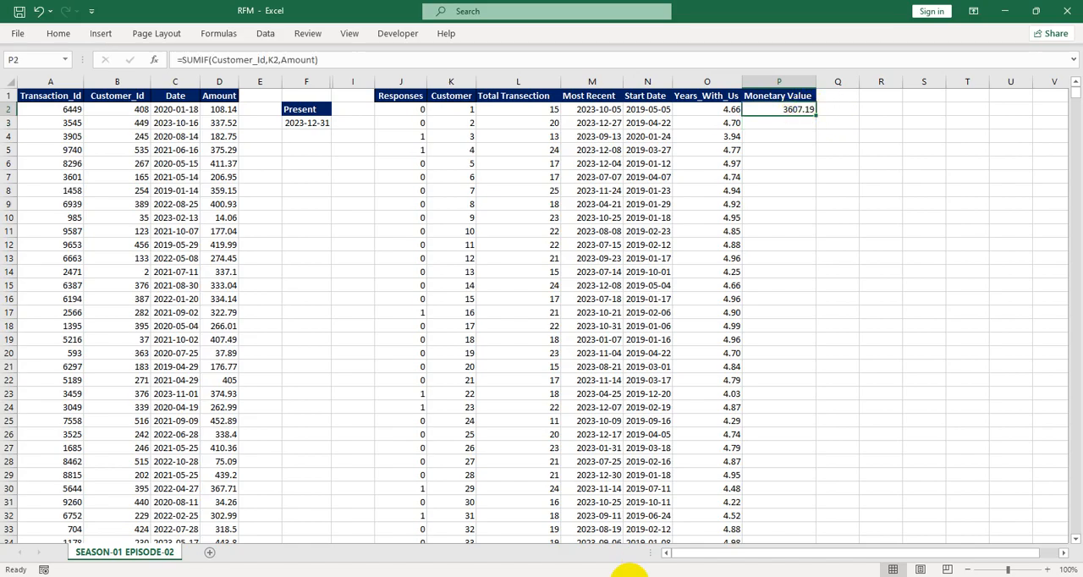
double_click(816, 116)
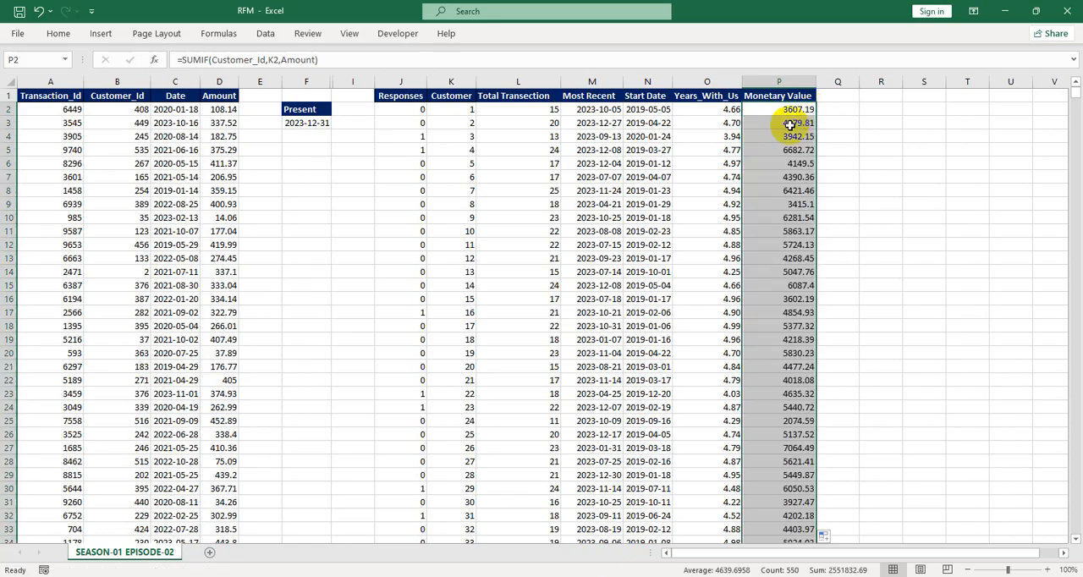
left_click(796, 125)
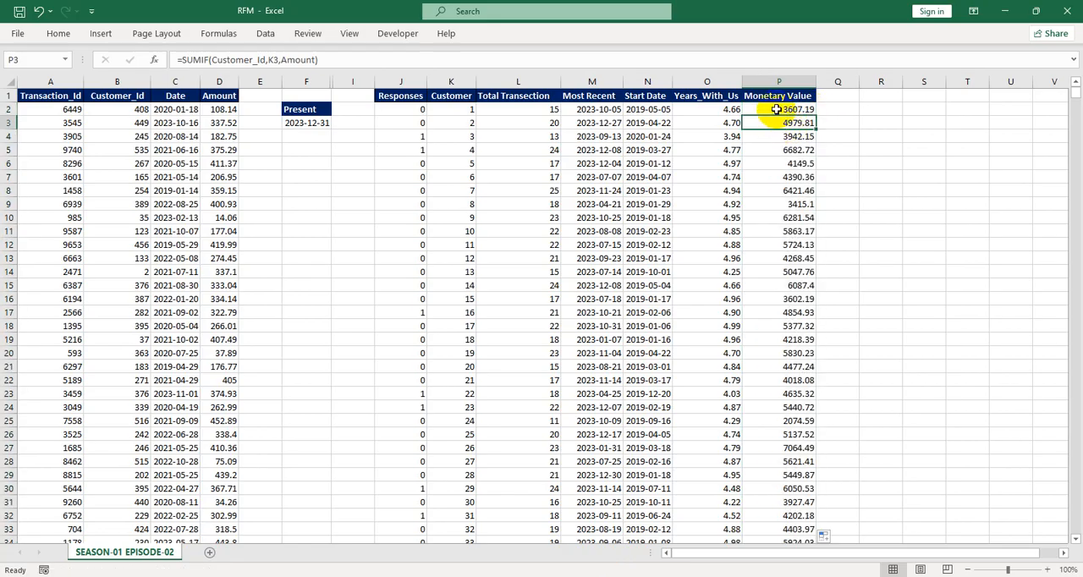
Divide the P2 formula by O2 to get the yearly monetary value and fill it down column P
left_click(775, 109)
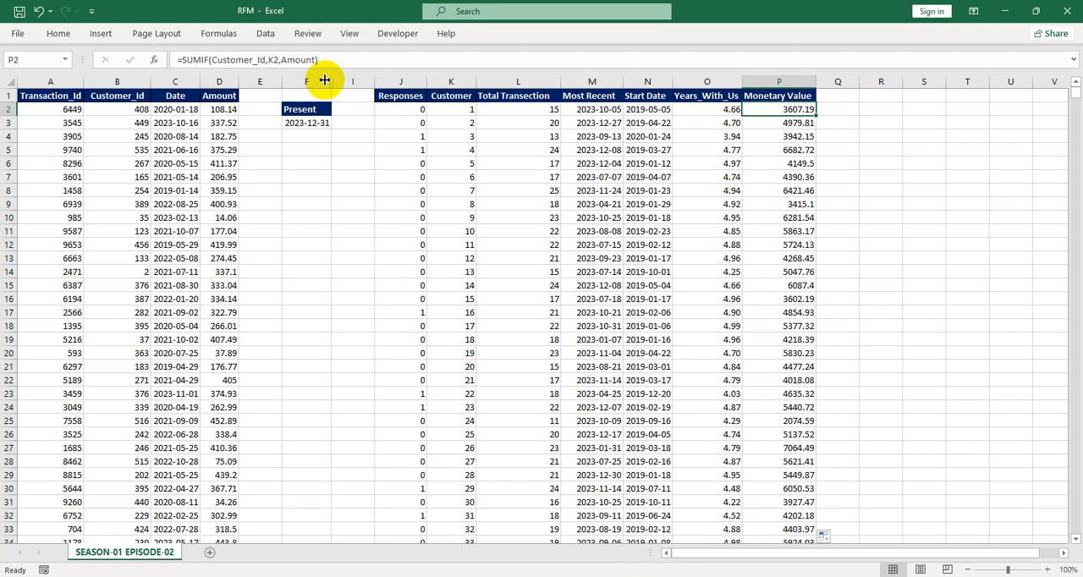
left_click(354, 61)
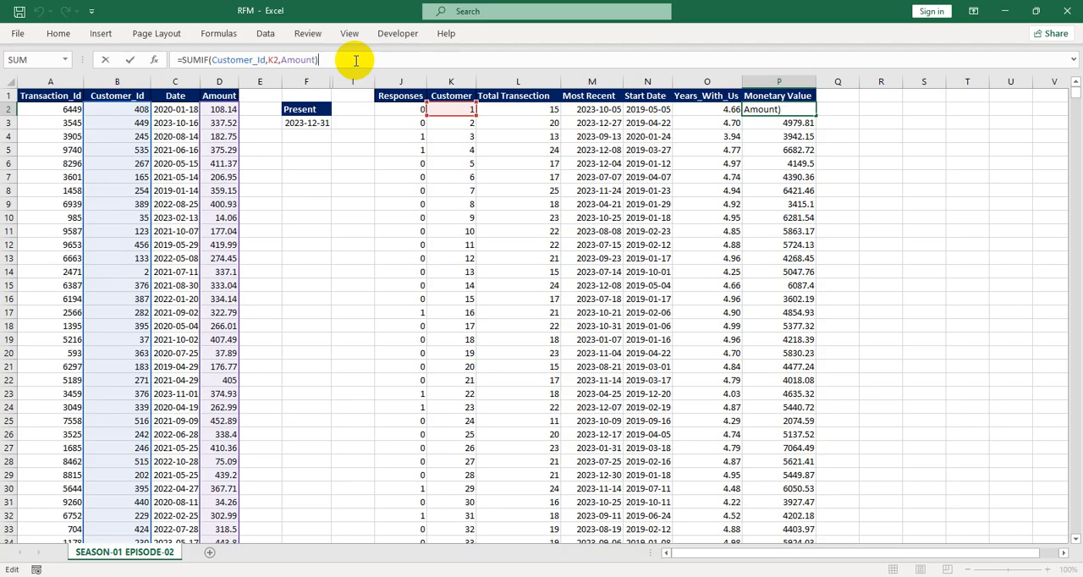
type("/")
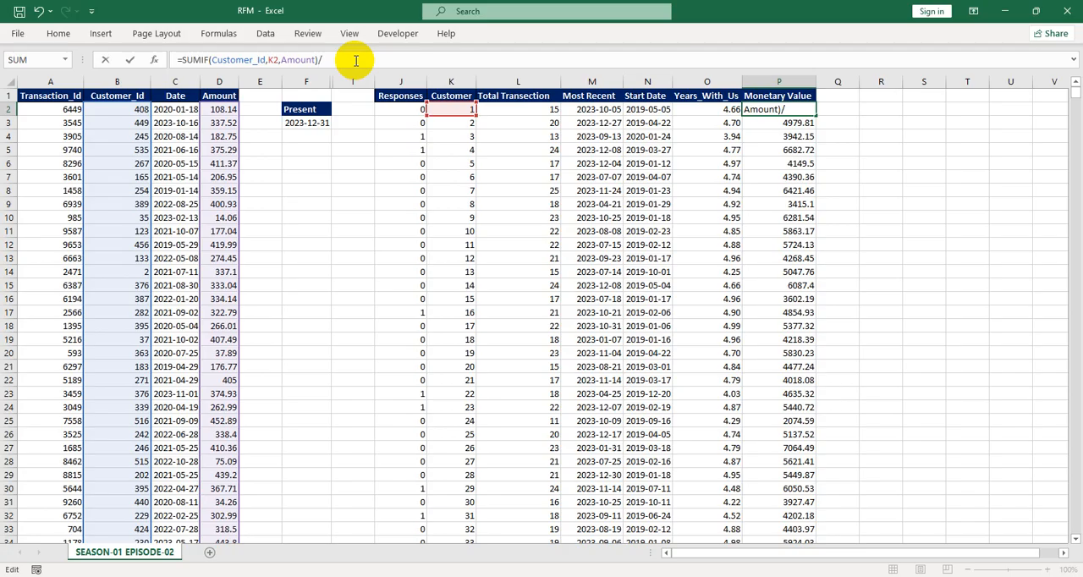
left_click(702, 109)
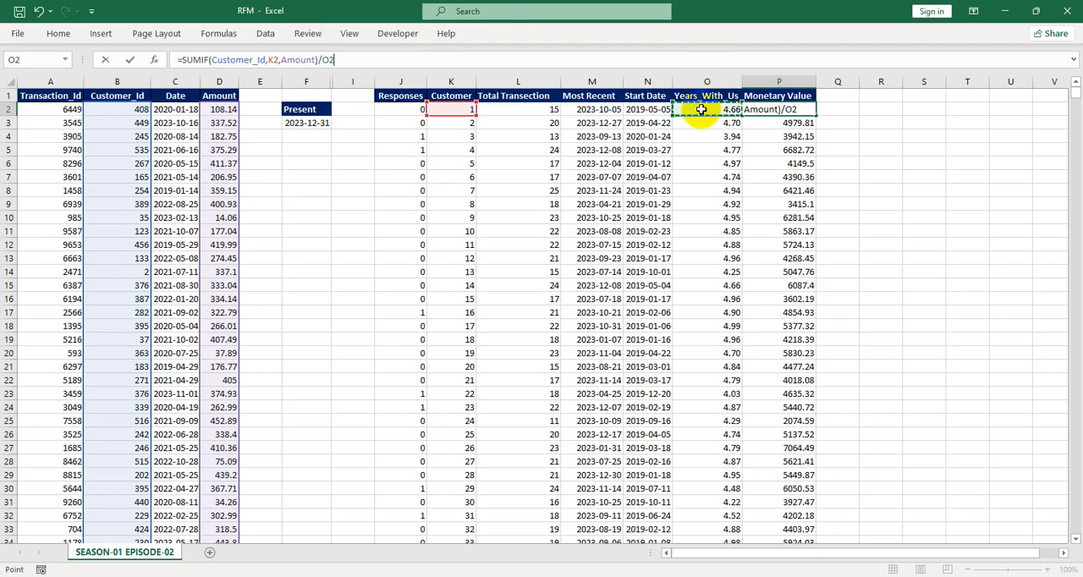
key("Return")
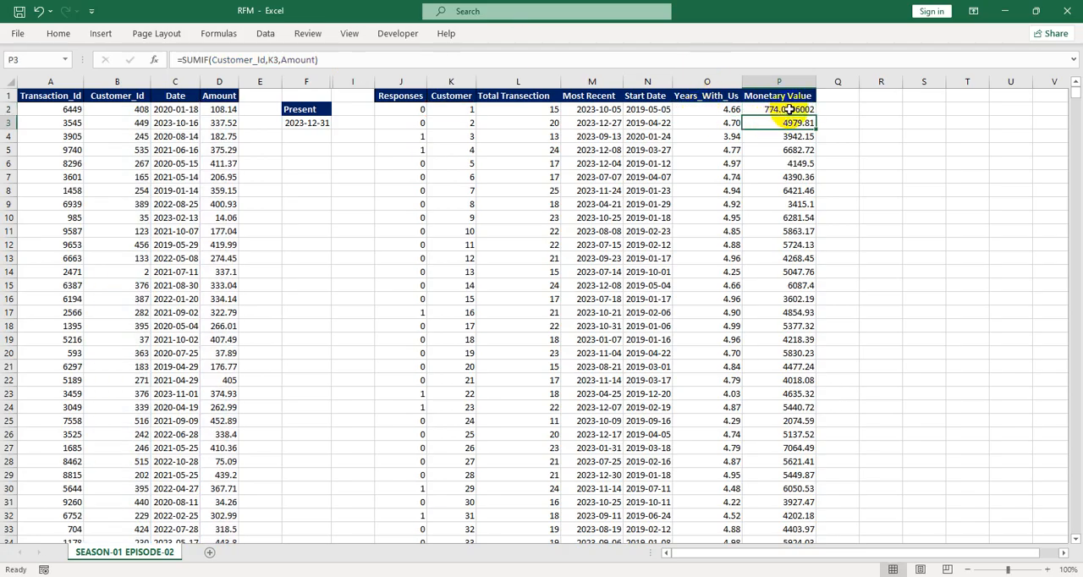
left_click(783, 109)
double_click(815, 116)
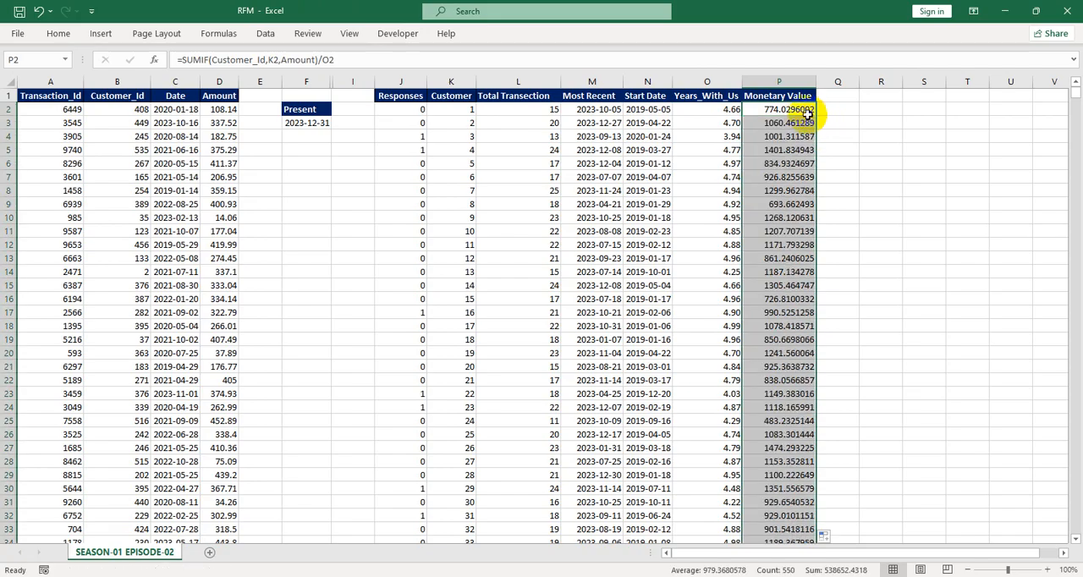
Reduce the monetary values in column P to two decimal places
left_click(59, 33)
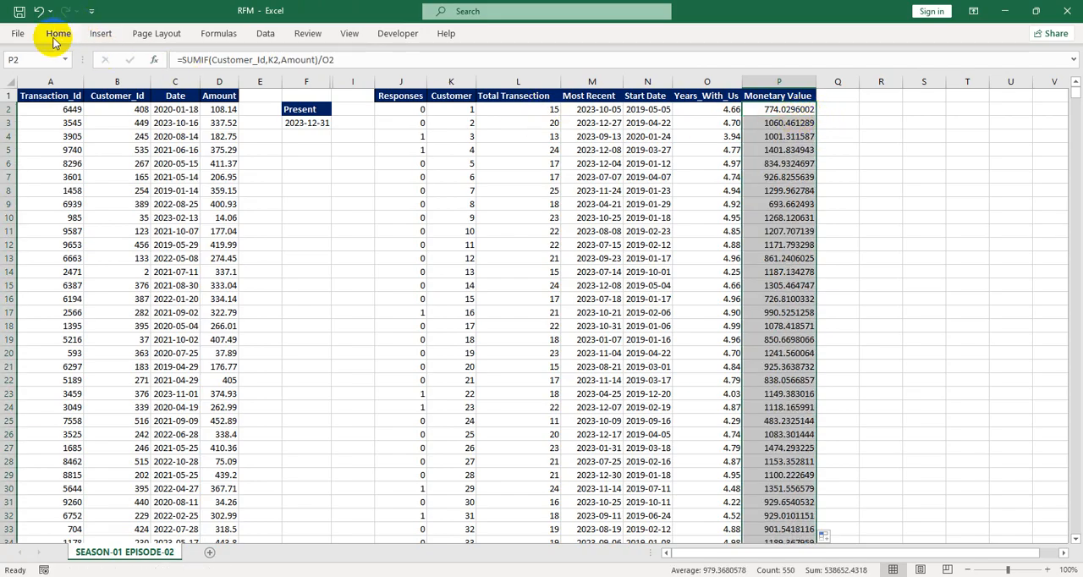
left_click(552, 81)
left_click(552, 80)
left_click(552, 81)
left_click(552, 80)
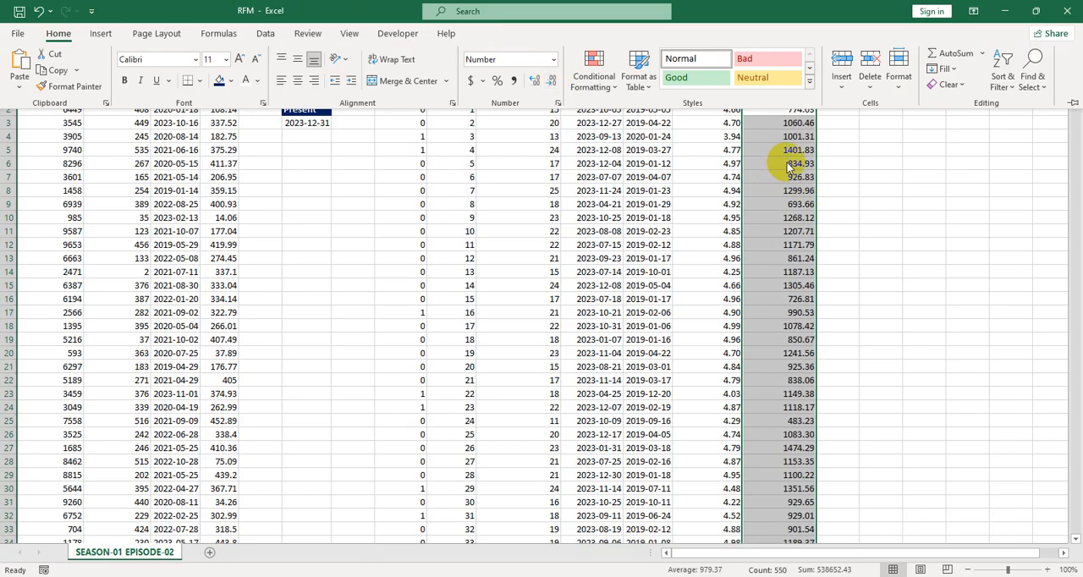
left_click(757, 136)
left_click(756, 123)
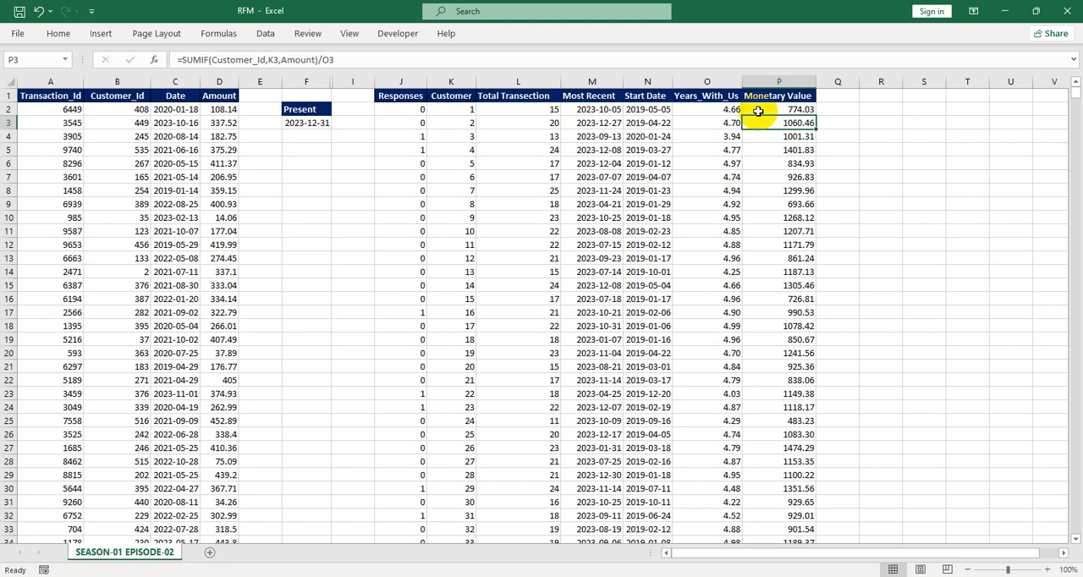
Enter the header Frequency in Q1 and widen column Q to fit it
left_click(835, 95)
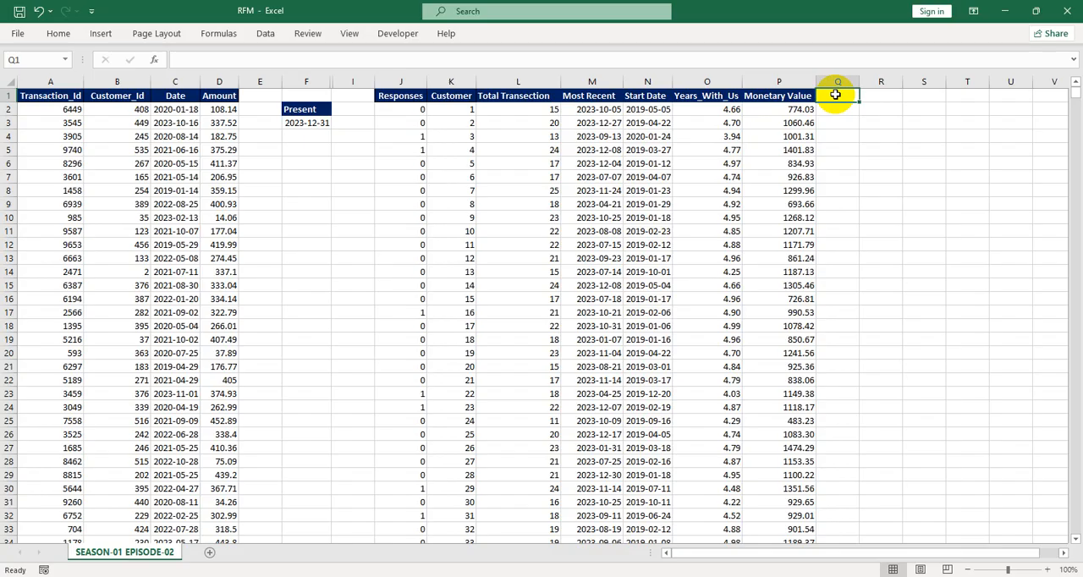
type("Freque")
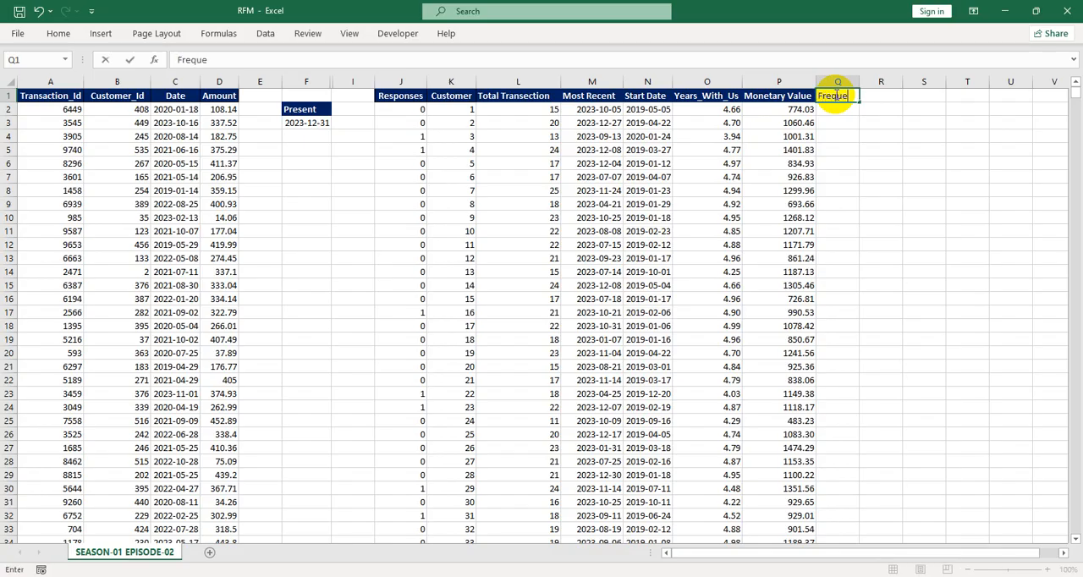
type("ncy")
key("Return")
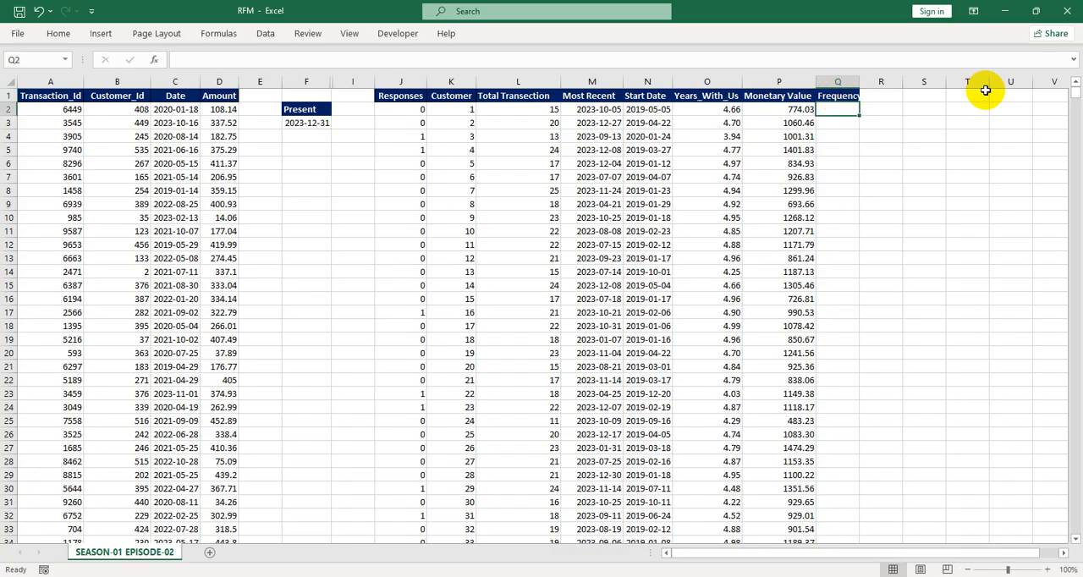
left_click_drag(867, 90, 876, 91)
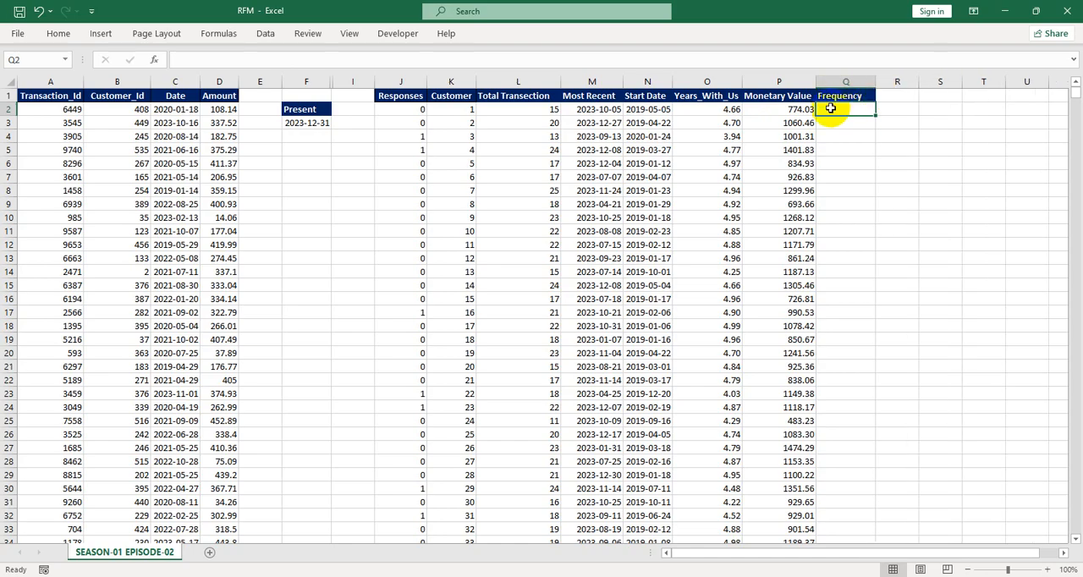
Enter =L2/O2 in Q2 to compute each customer's yearly transaction frequency
double_click(832, 109)
type("=")
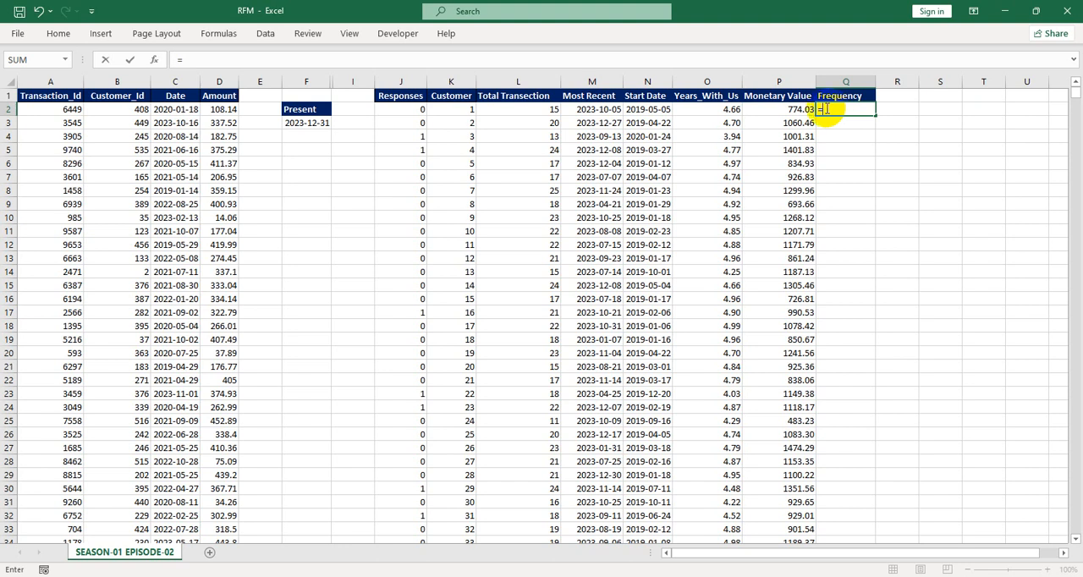
left_click(527, 108)
type("/")
left_click(715, 110)
key("Return")
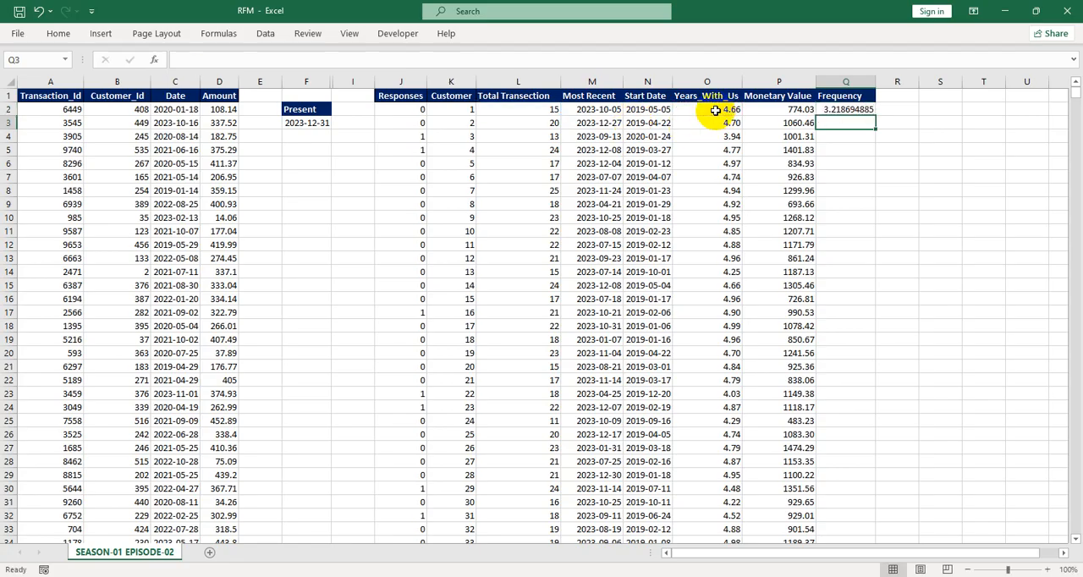
Fill the Frequency formula down column Q for all customers
left_click(705, 111)
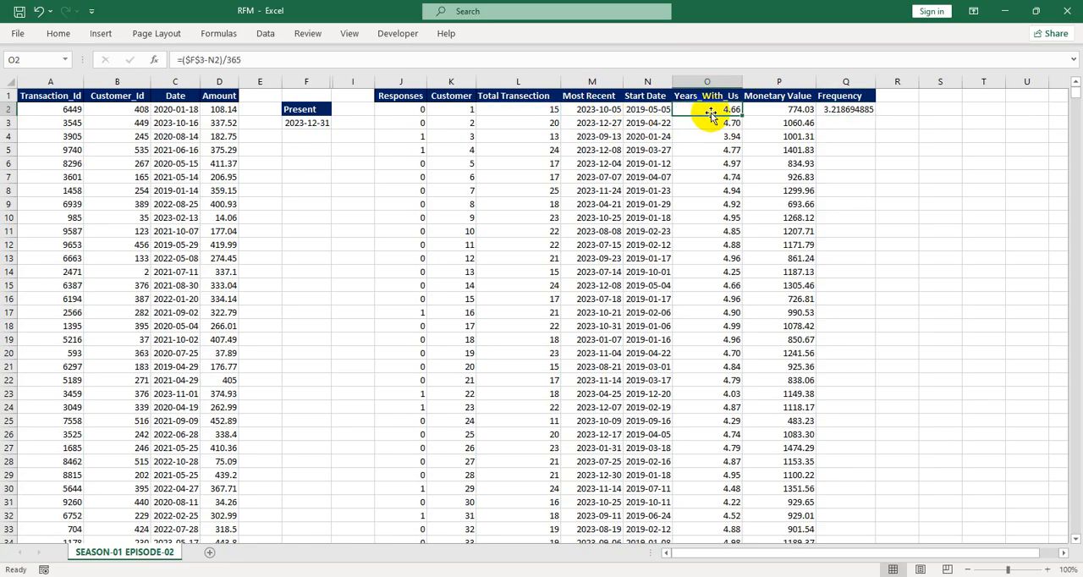
left_click(862, 109)
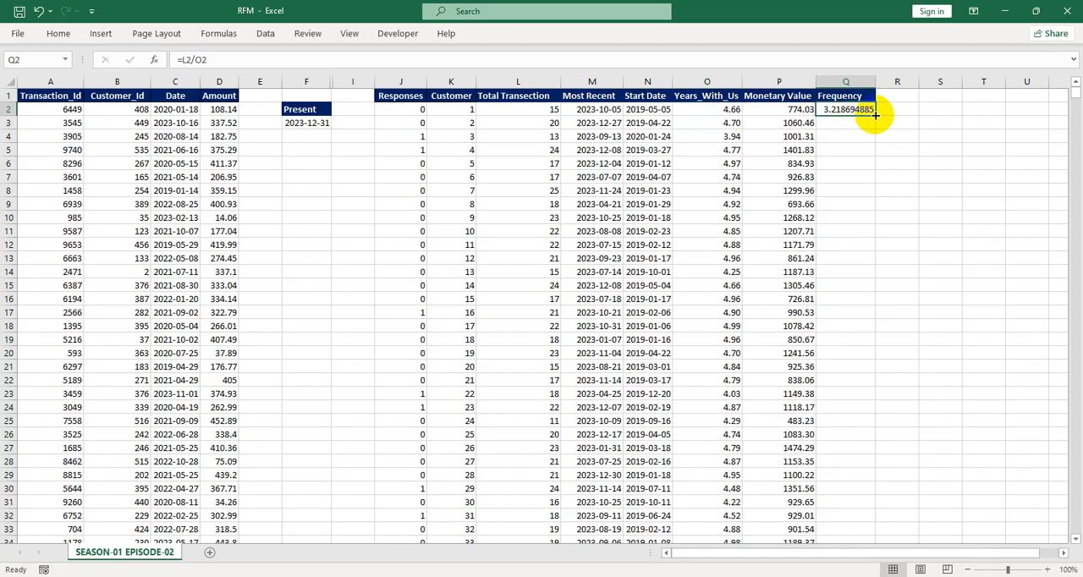
double_click(875, 113)
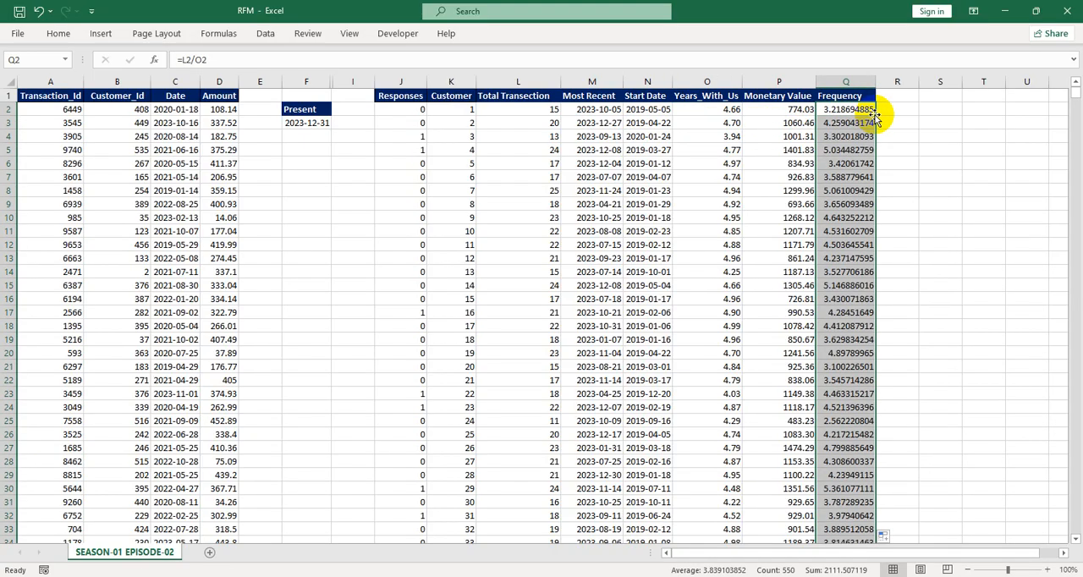
Format the Frequency values in column Q to two decimal places
left_click(68, 34)
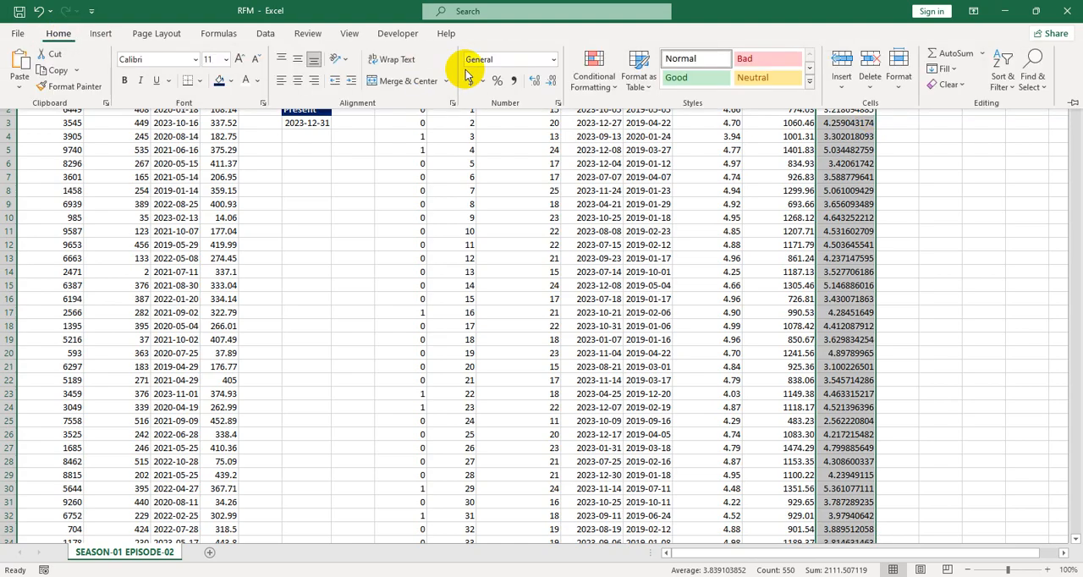
left_click(552, 91)
left_click(552, 91)
left_click(552, 91)
left_click(551, 92)
left_click(551, 91)
left_click(552, 92)
left_click(552, 91)
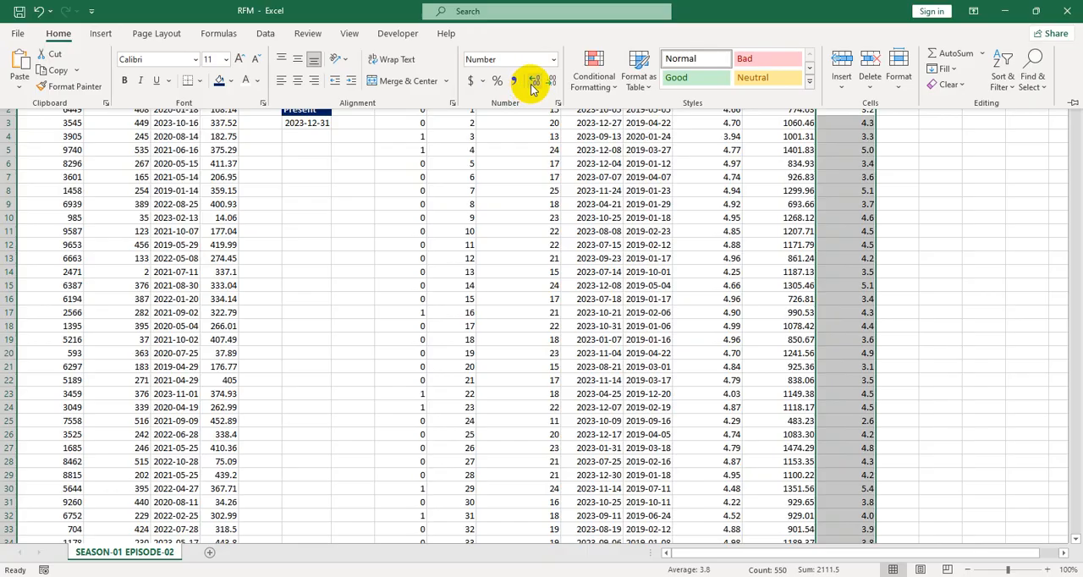
left_click(839, 133)
left_click(839, 126)
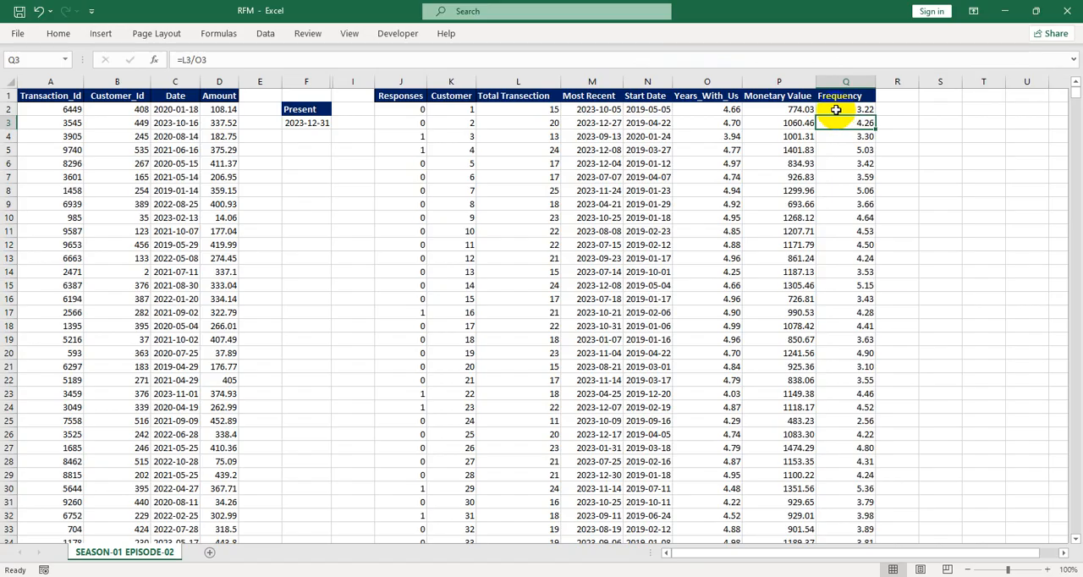
Enter the headers Rank R, Rank F and Rank M in R1 through T1
left_click(890, 97)
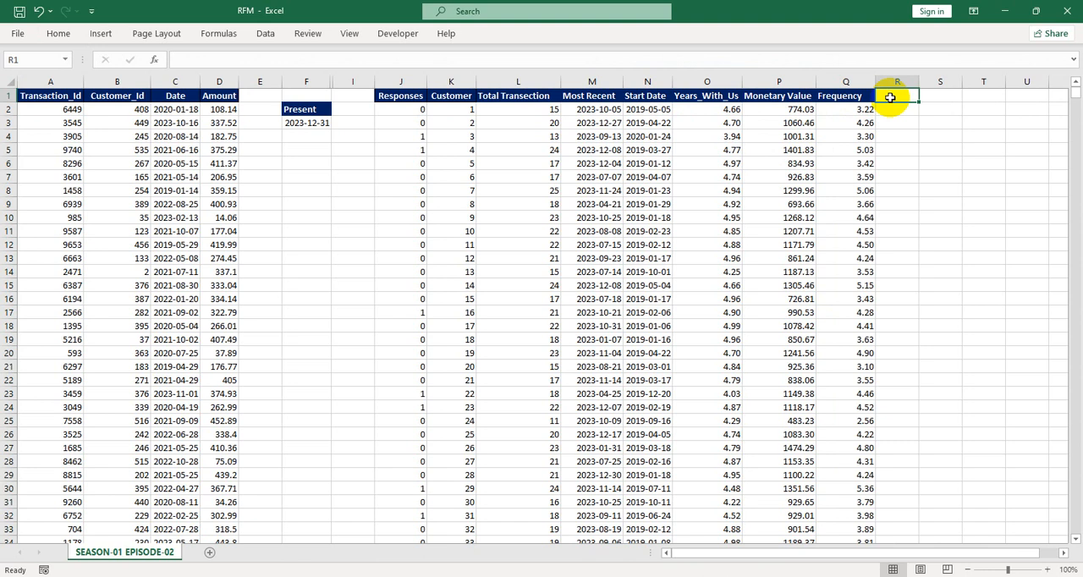
type("Rank R")
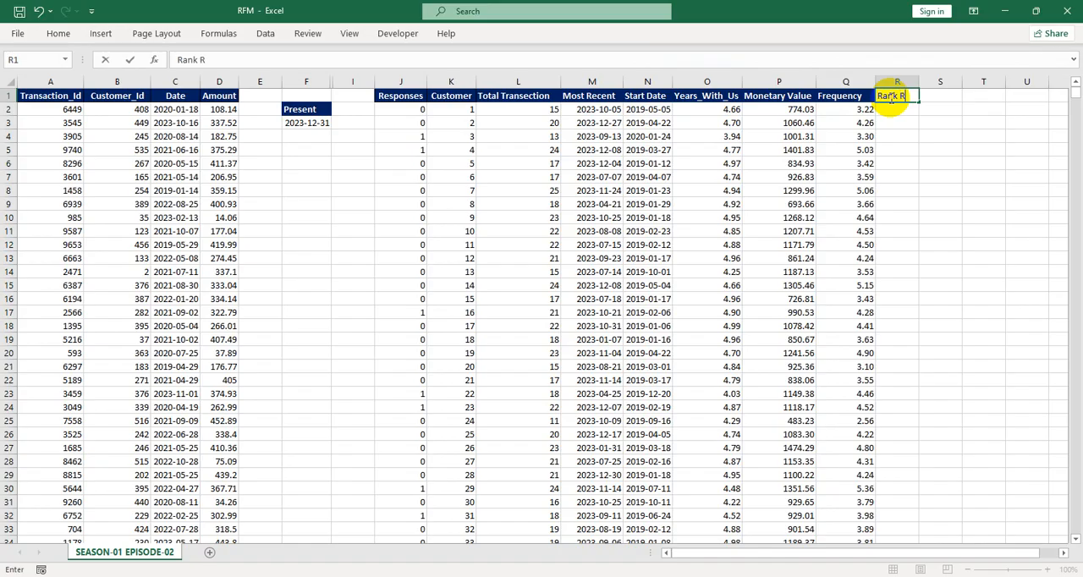
key("Tab")
type("Rank")
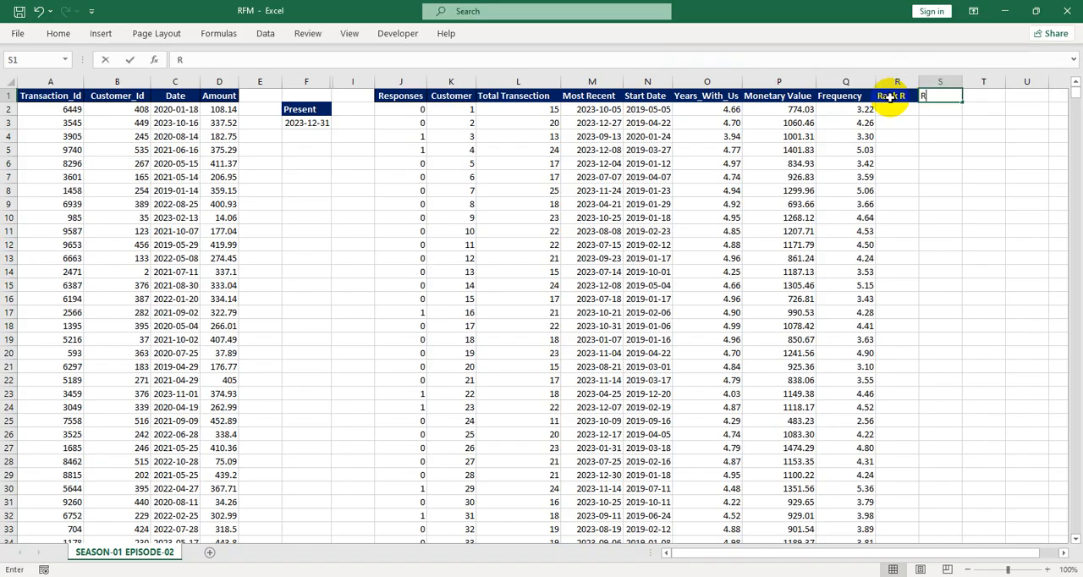
type(" F")
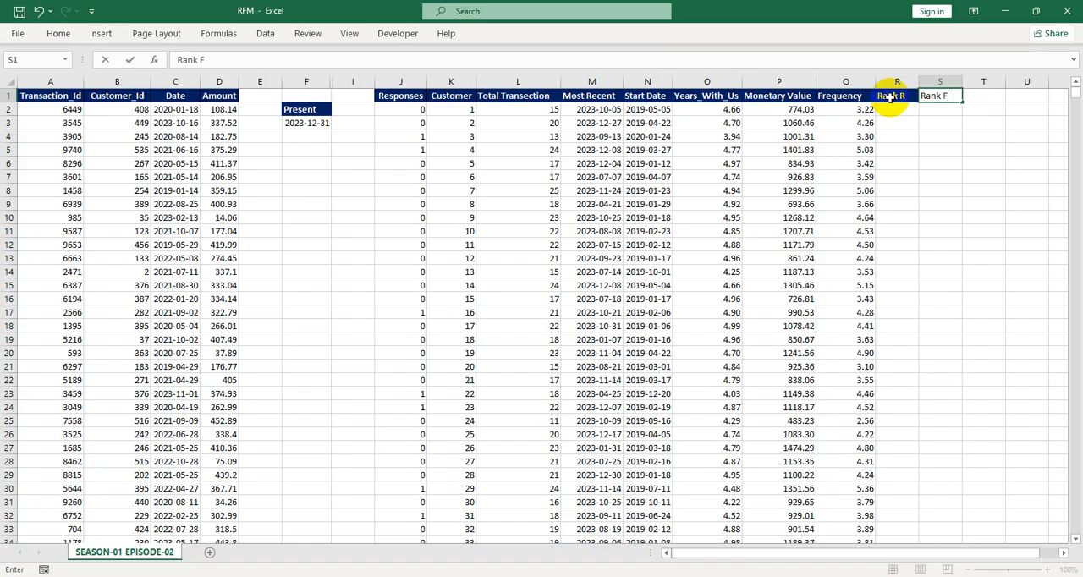
key("Tab")
type("Rank")
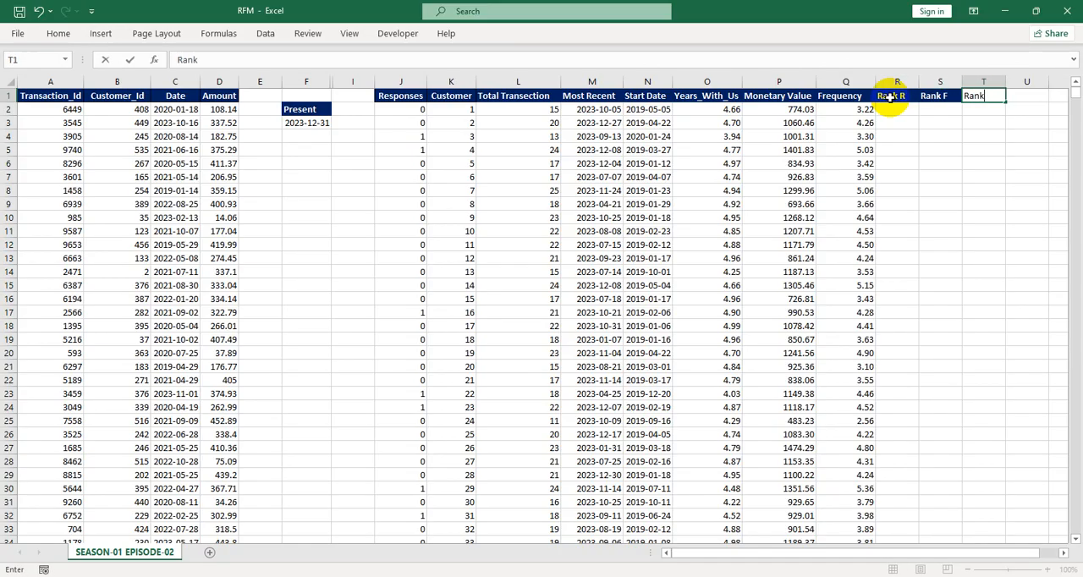
type(" M")
key("Return")
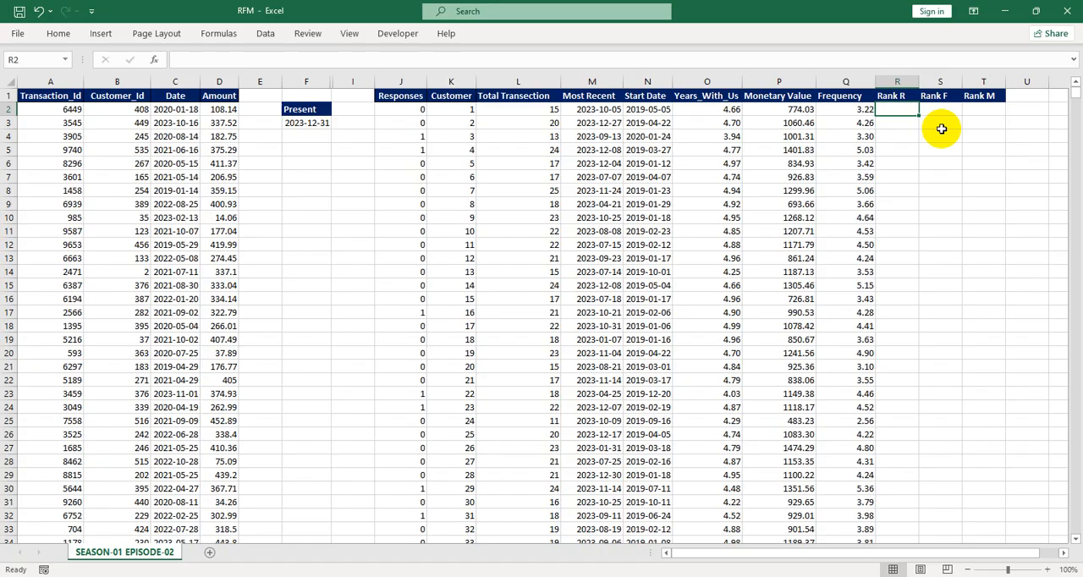
Create named ranges from the top-row headers of columns L through Q
left_click_drag(519, 82, 830, 80)
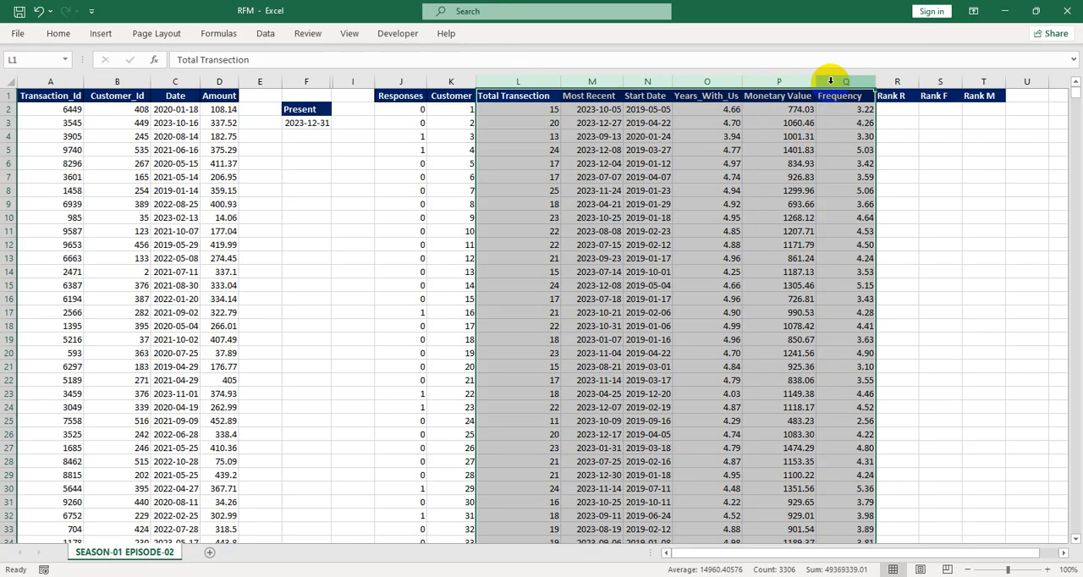
key("alt")
key("m")
key("c")
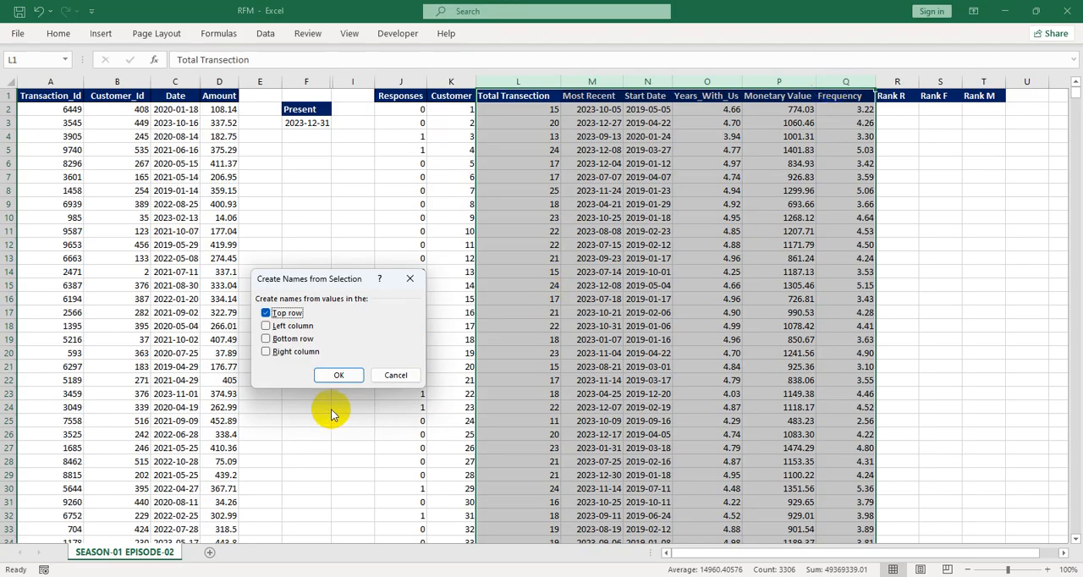
left_click(333, 375)
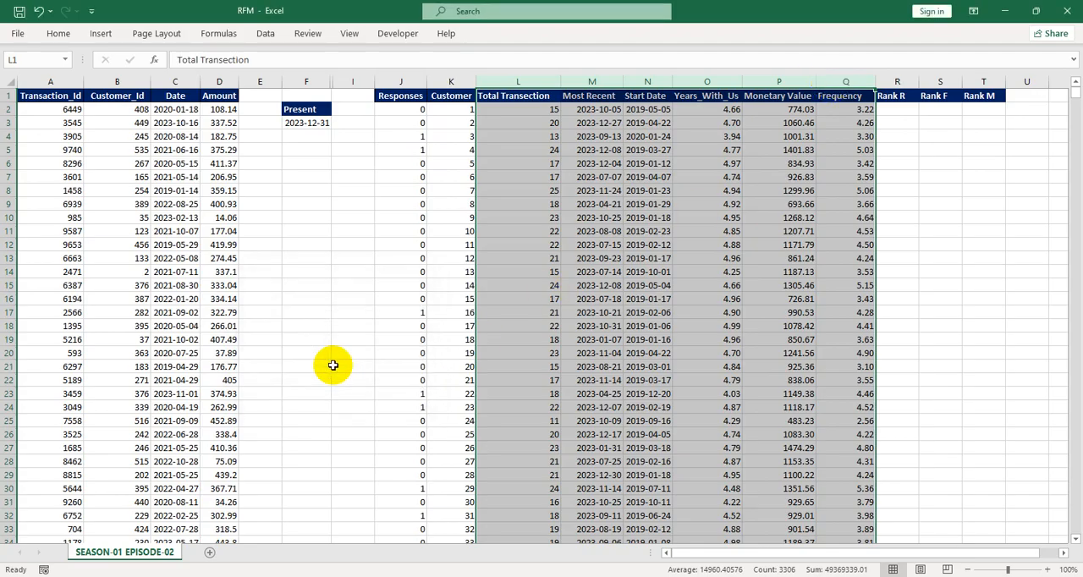
Enter =RANK(M2,Most_Recent) in R2 to rank each customer's recency
left_click(908, 113)
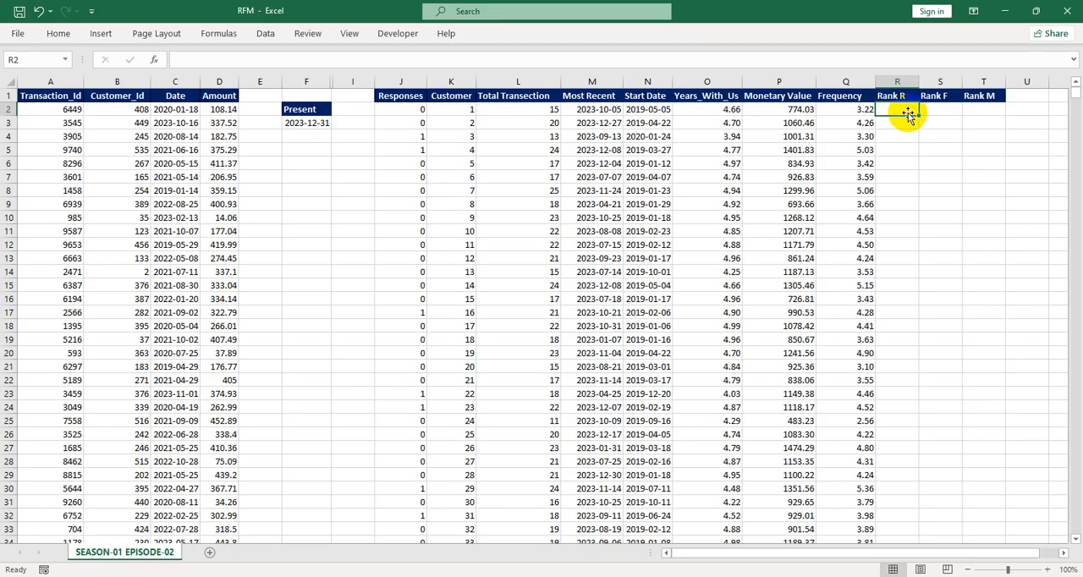
type("=rank")
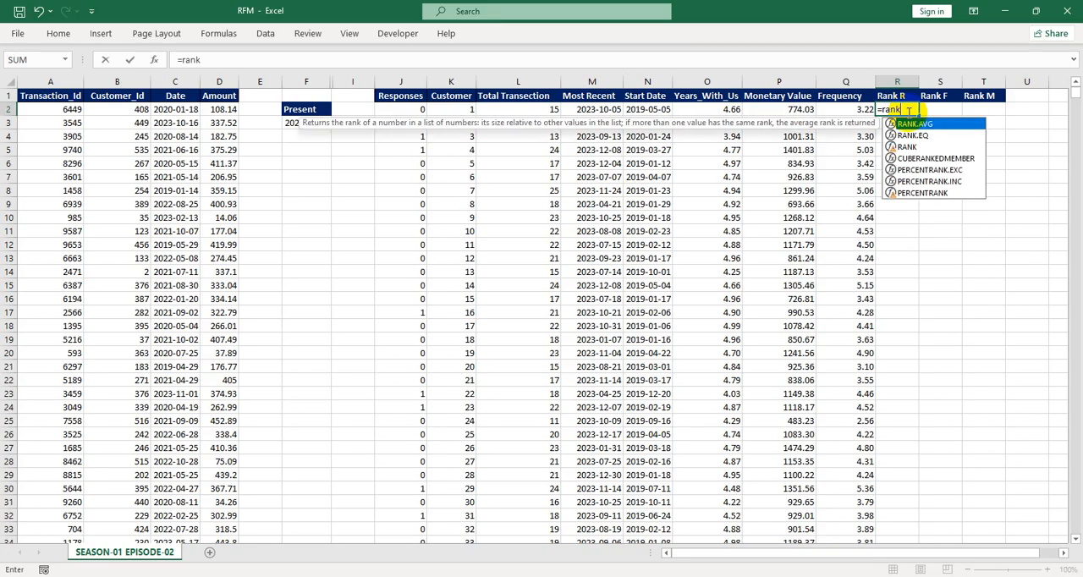
type("(")
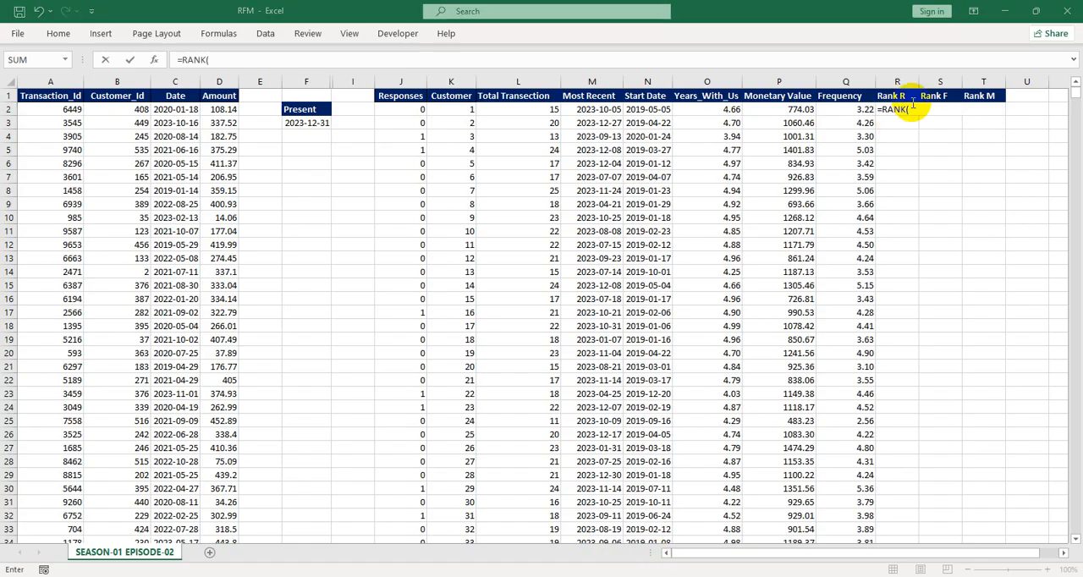
left_click(914, 108)
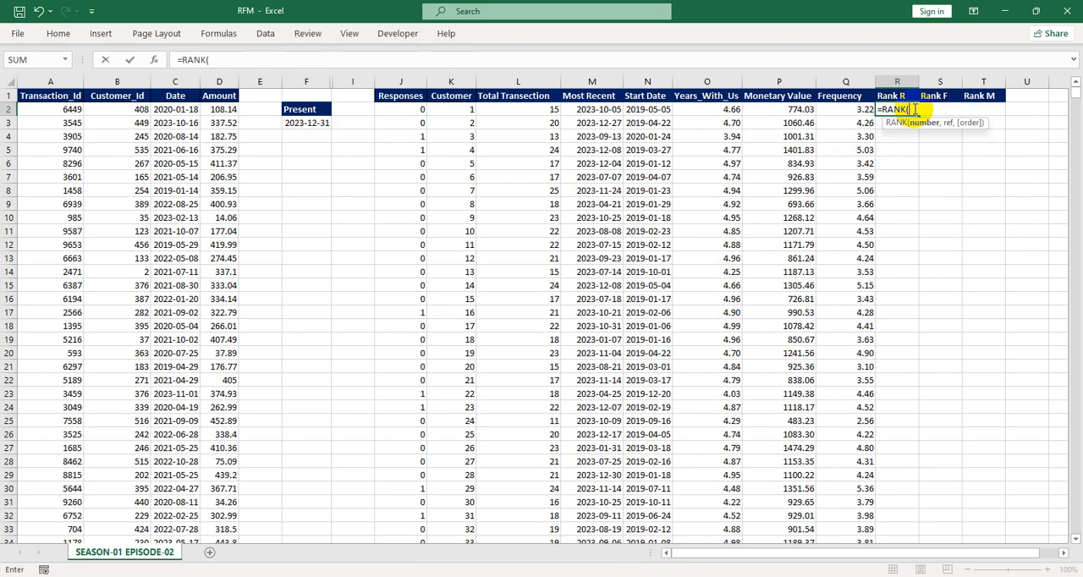
left_click(590, 108)
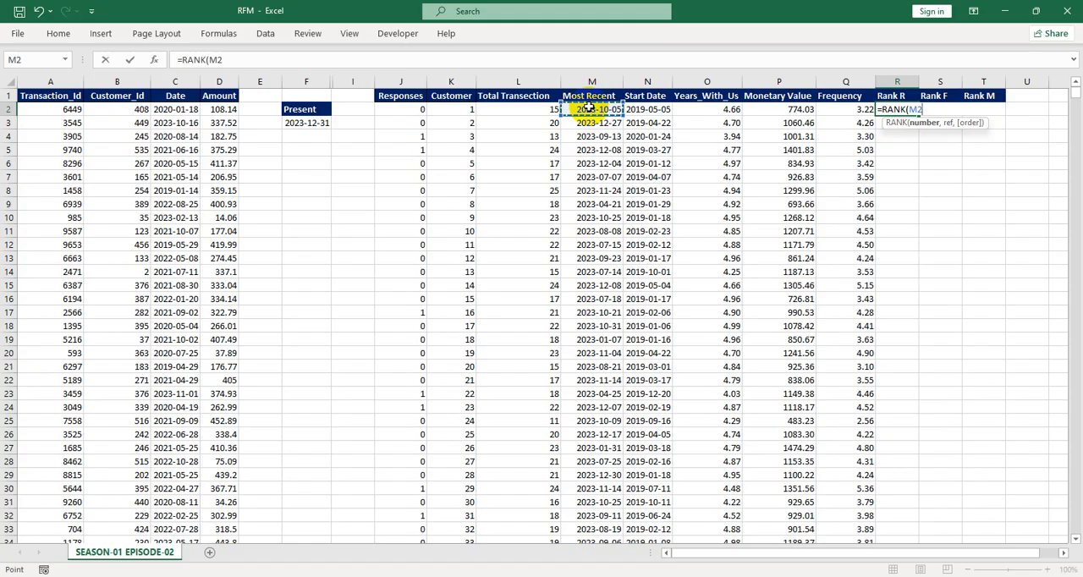
type(",Most")
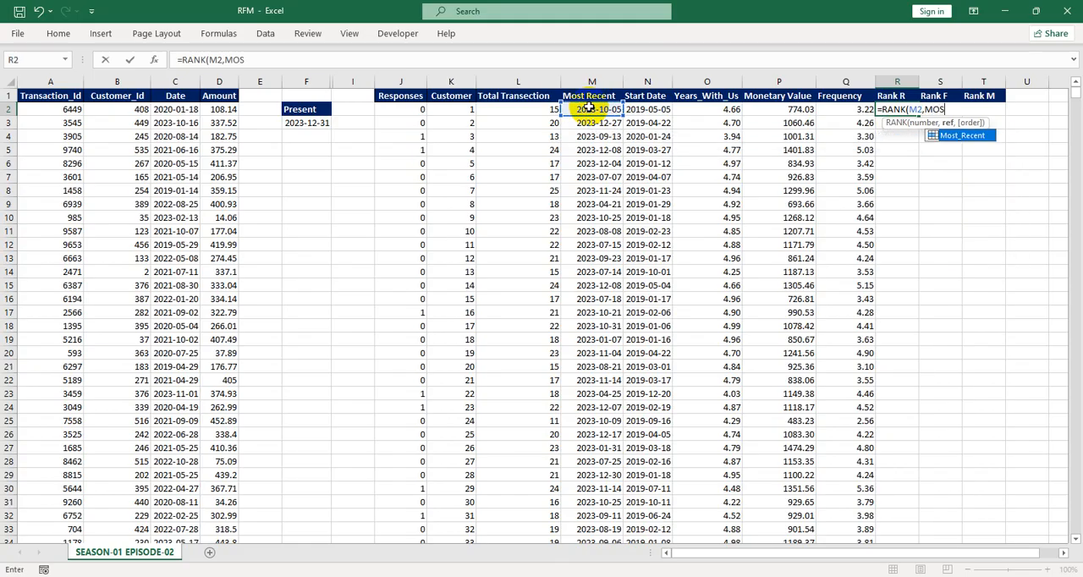
key("Tab")
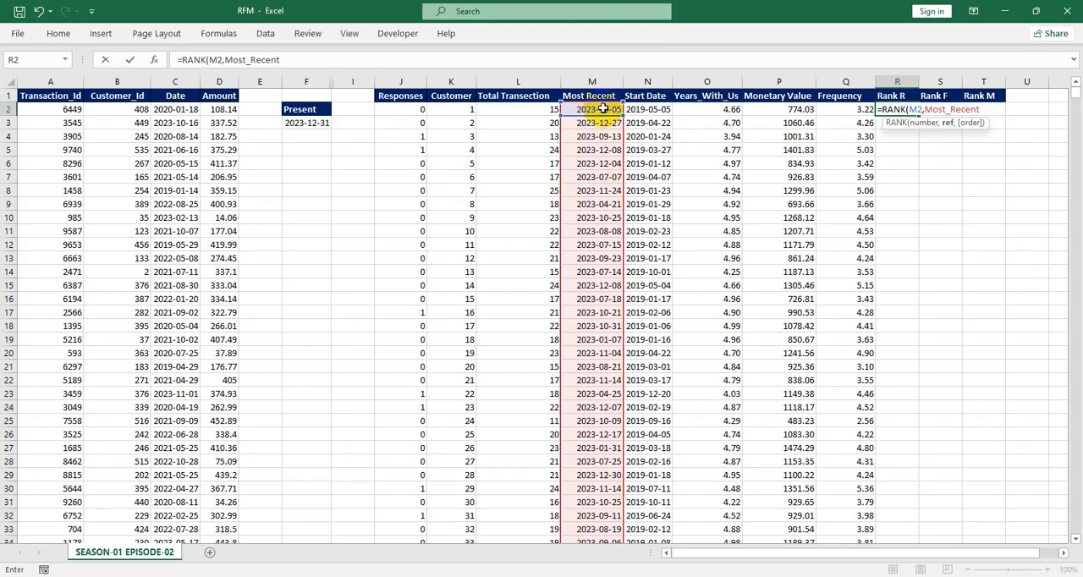
type(")")
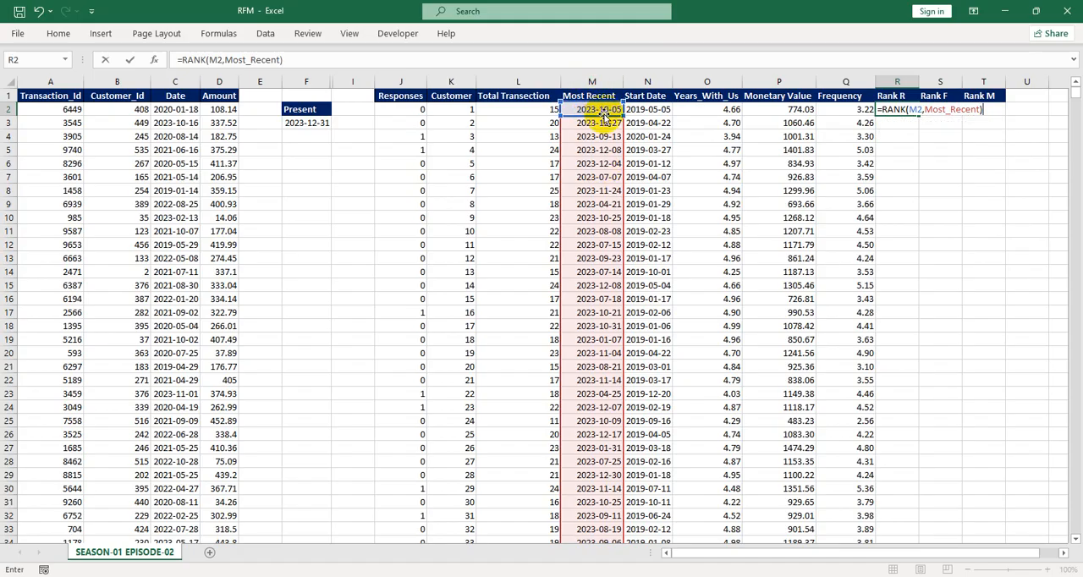
key("Return")
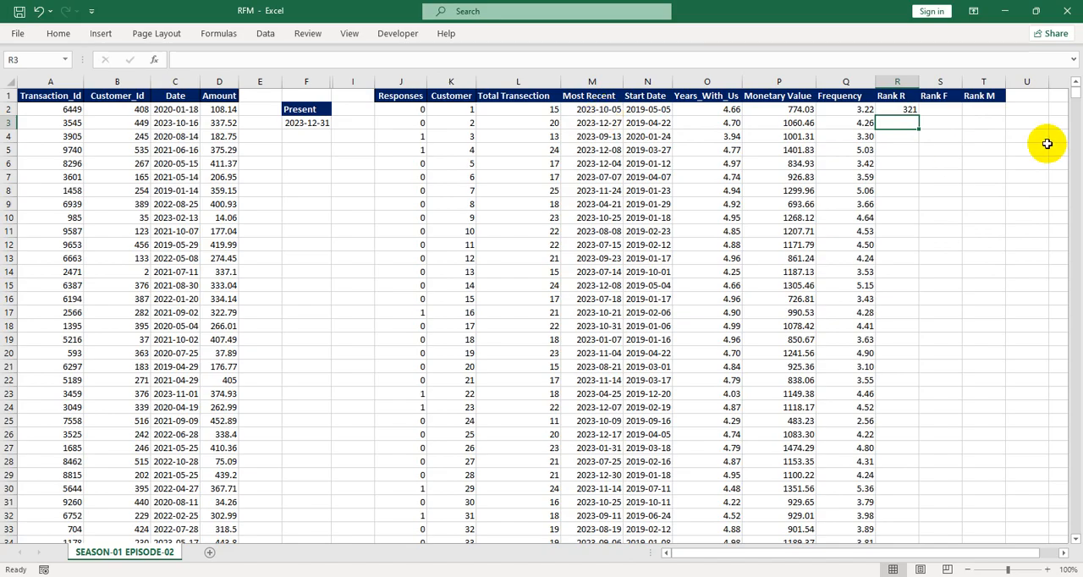
Enter =RANK(Q2,Frequency) in S2 to rank each customer's frequency
left_click(898, 108)
left_click(932, 107)
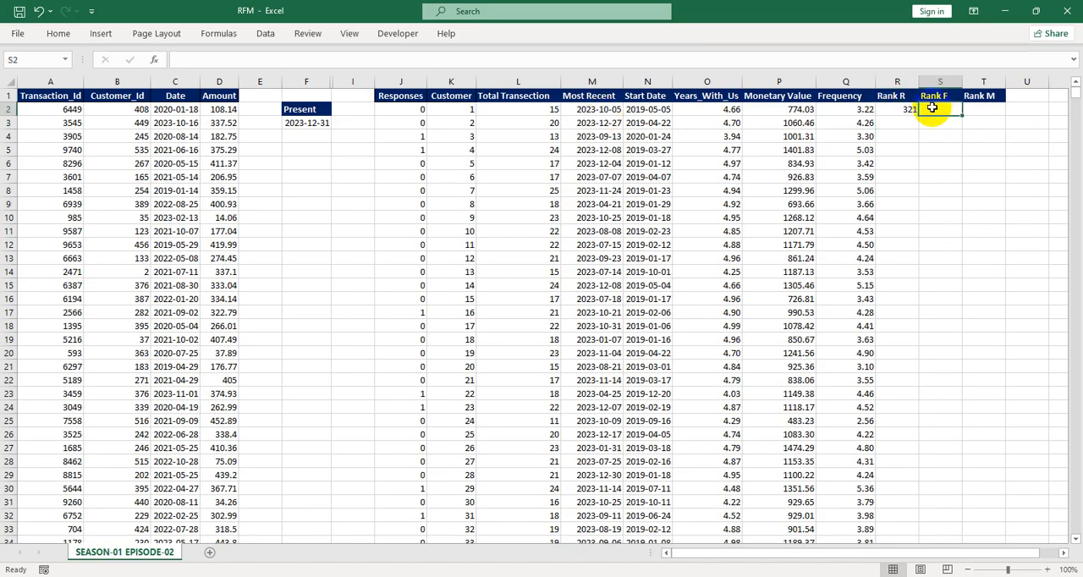
type("=r")
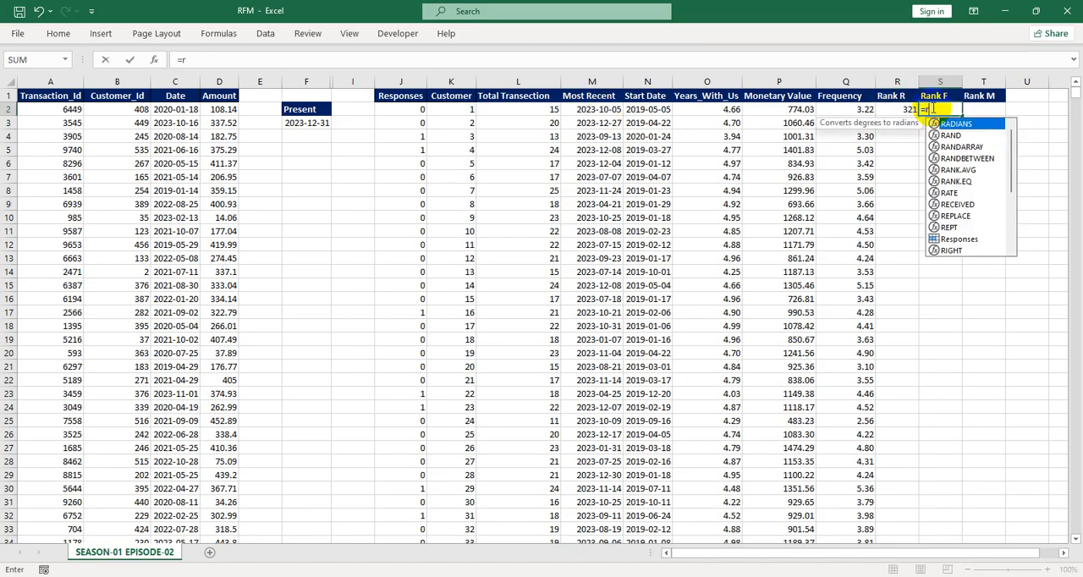
key("BackSpace")
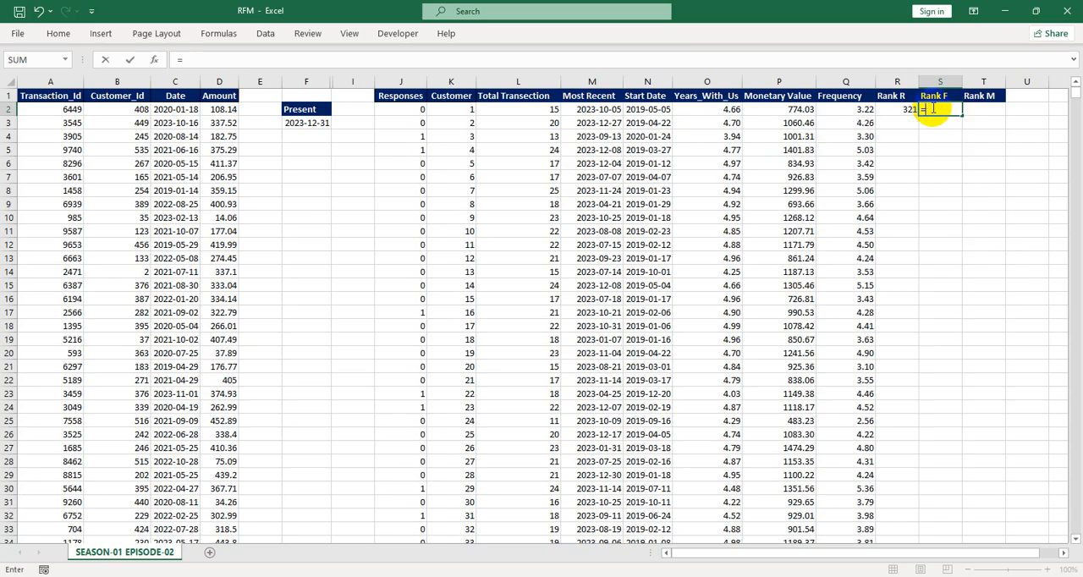
type("rank")
key("Tab")
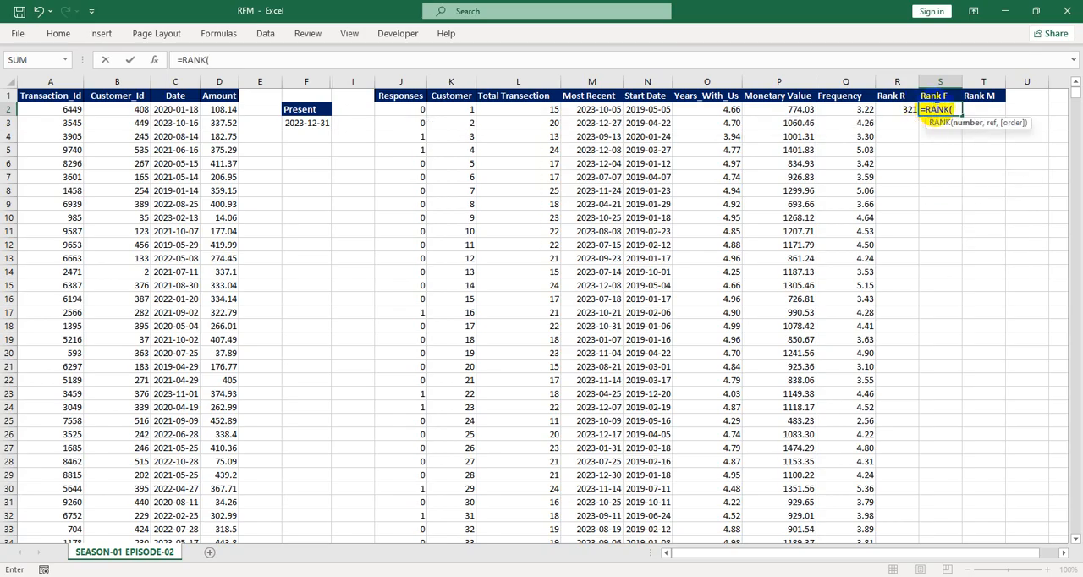
left_click(851, 110)
type(",FRE")
key("Tab")
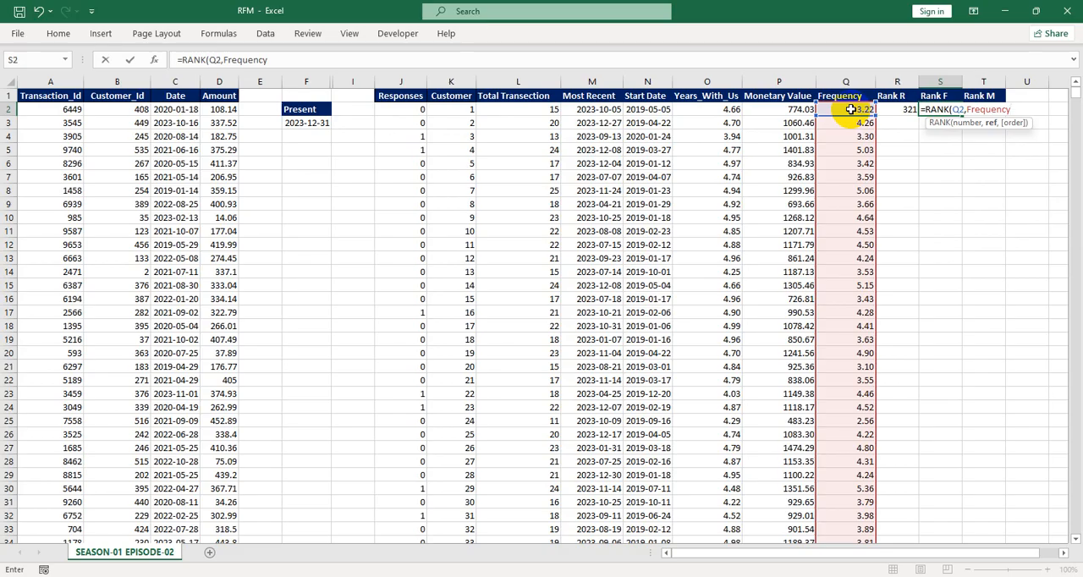
type(")")
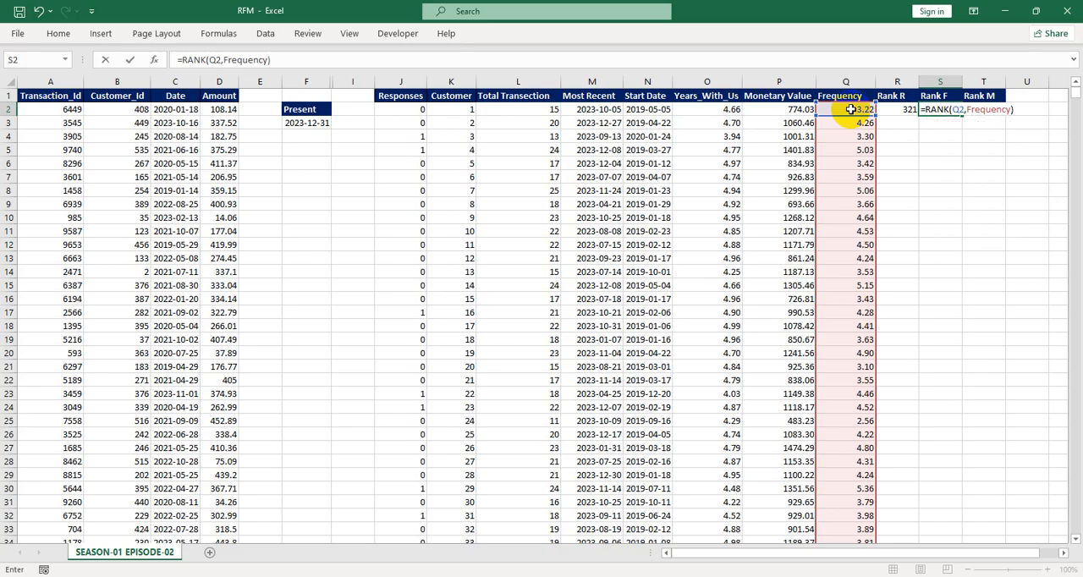
key("Return")
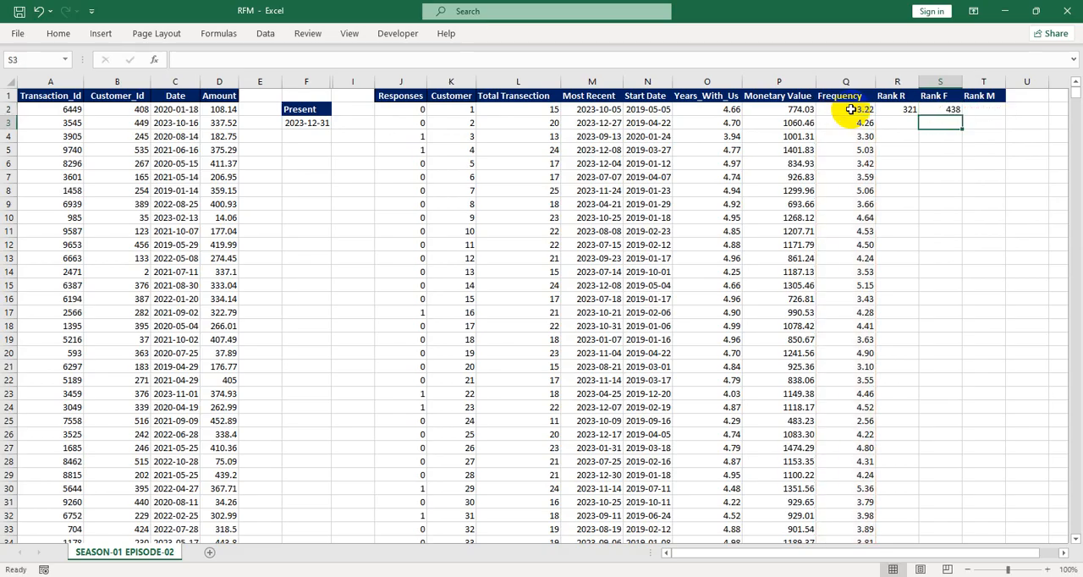
Enter =RANK(P2,Monetary_Value) in T2 to rank each customer's monetary value
left_click(976, 109)
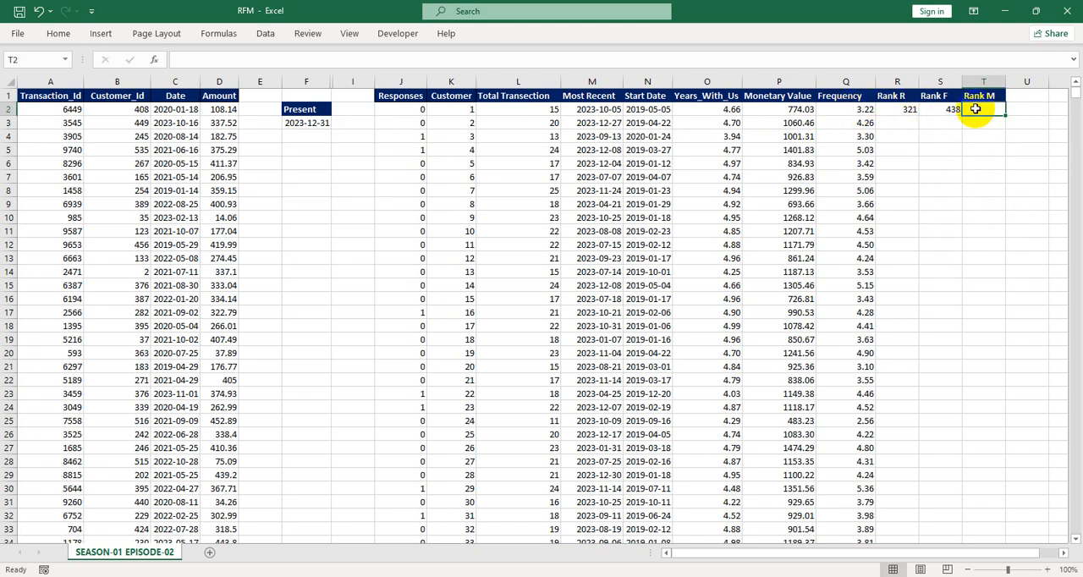
type("=r")
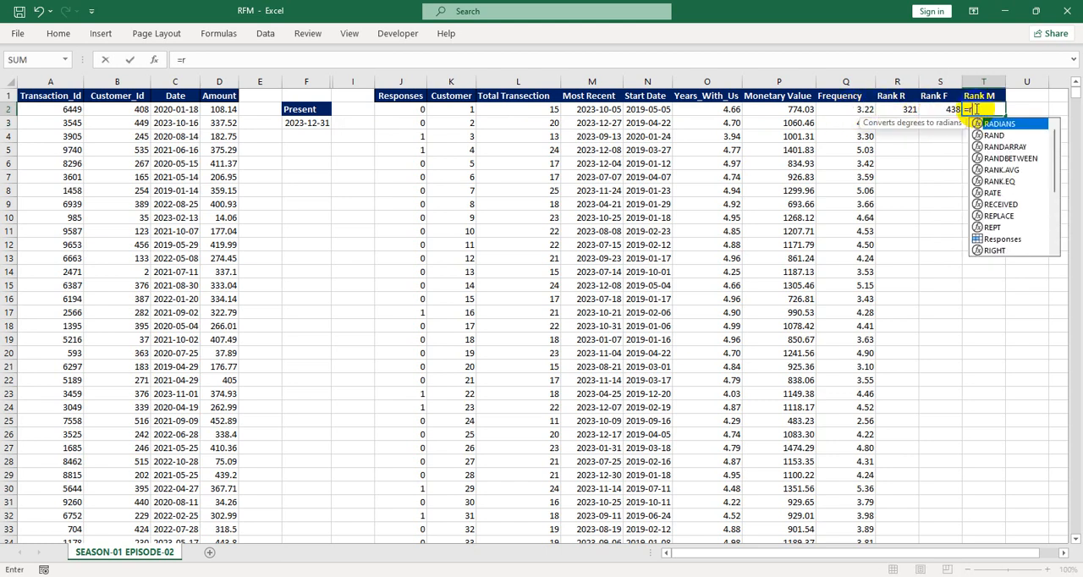
type("ank")
key("Tab")
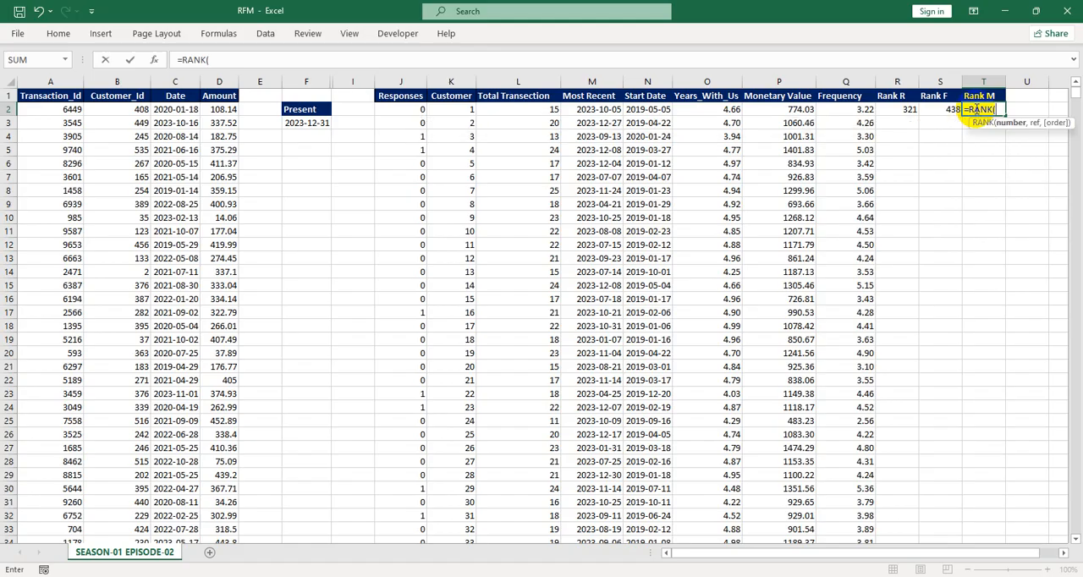
left_click(774, 109)
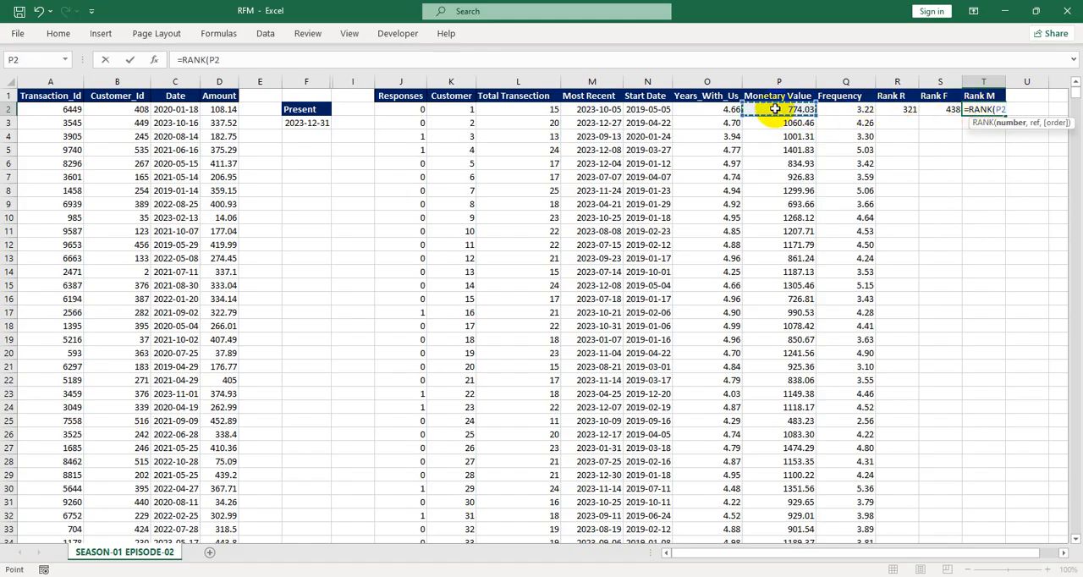
type(",")
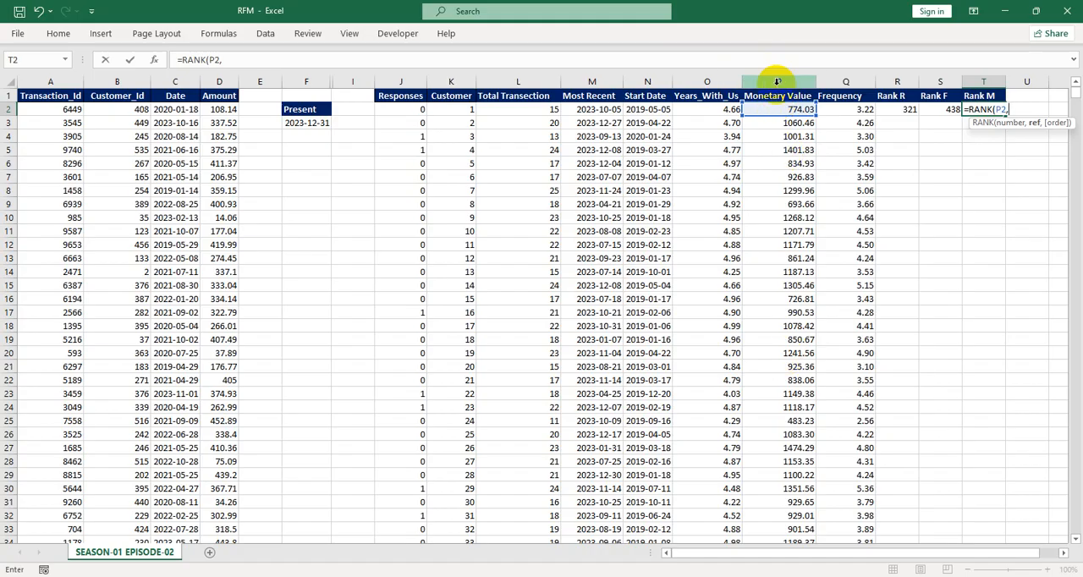
type("Mon")
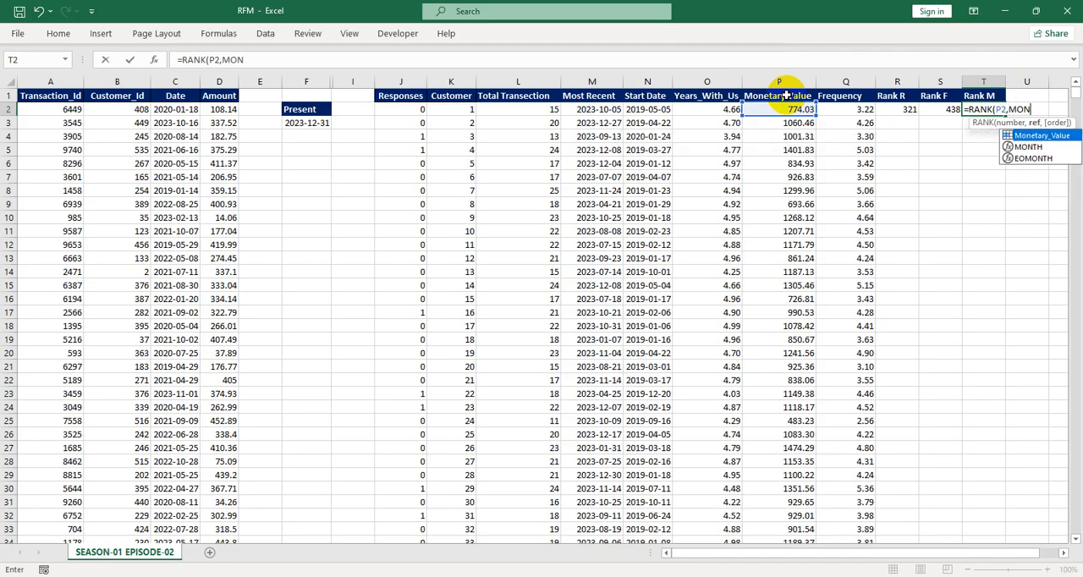
key("Tab")
type(")")
key("Return")
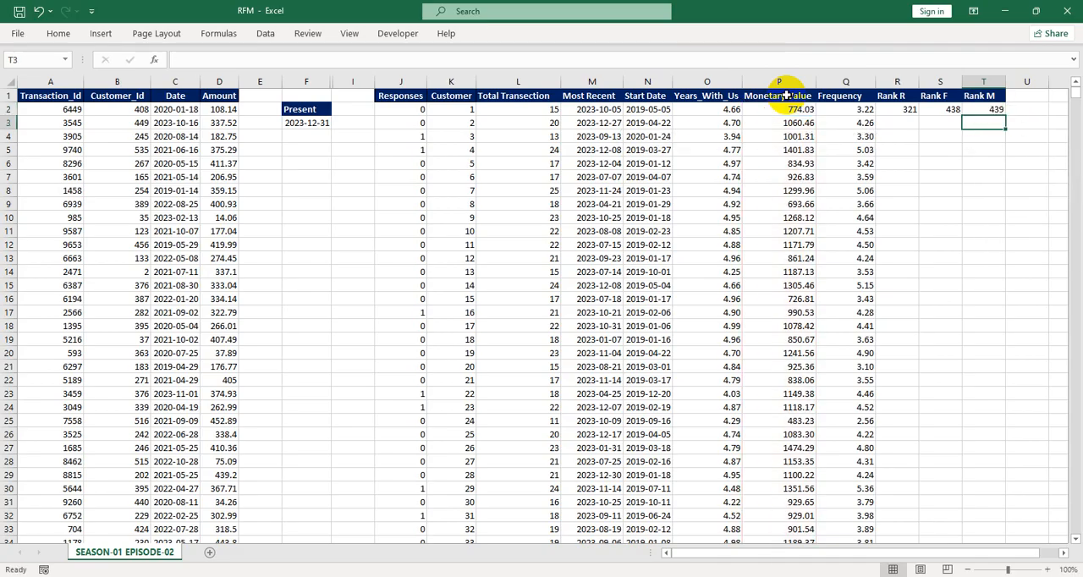
Fill the three rank formulas in R2:T2 down for all customers
left_click(900, 109)
left_click(981, 109, "shift")
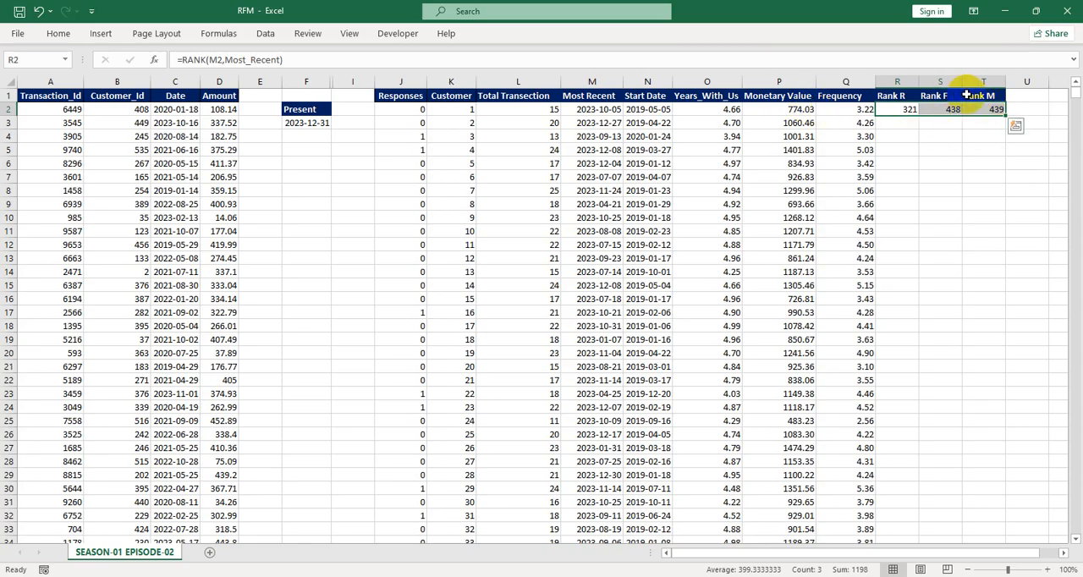
left_click(928, 147)
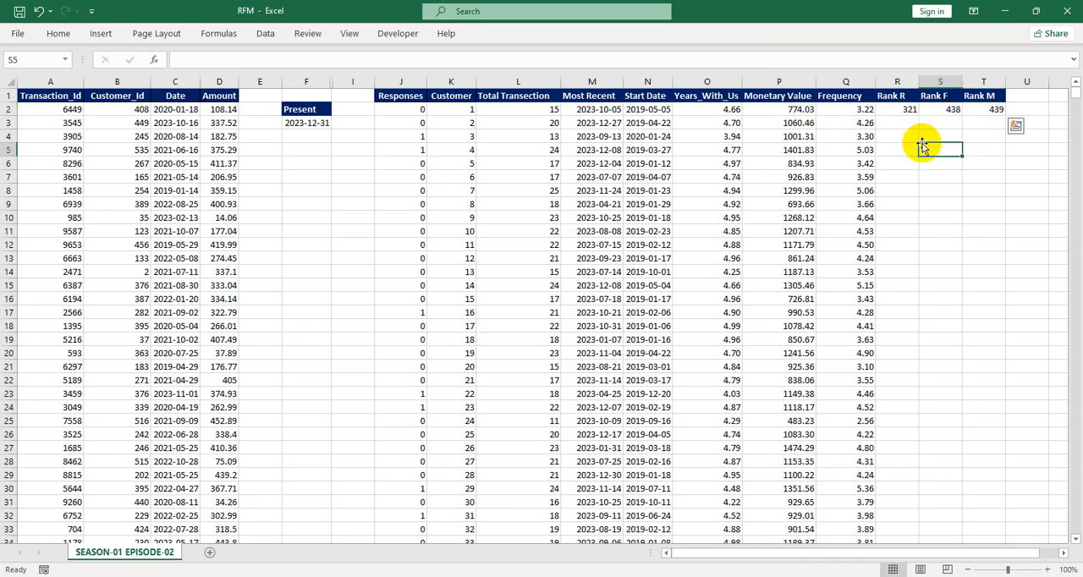
left_click(467, 110)
left_click(905, 110)
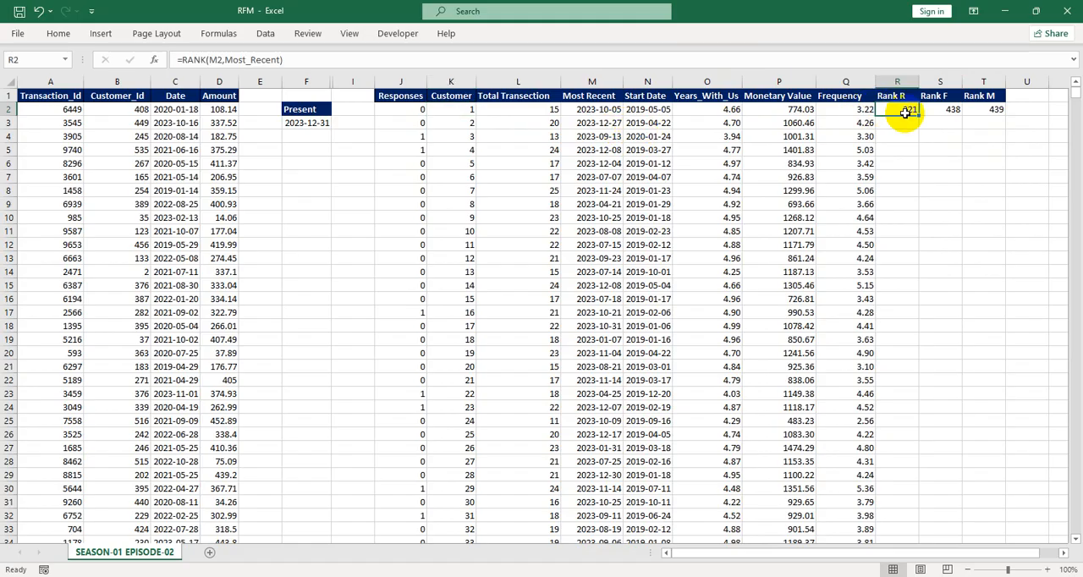
left_click(949, 97)
left_click(979, 97)
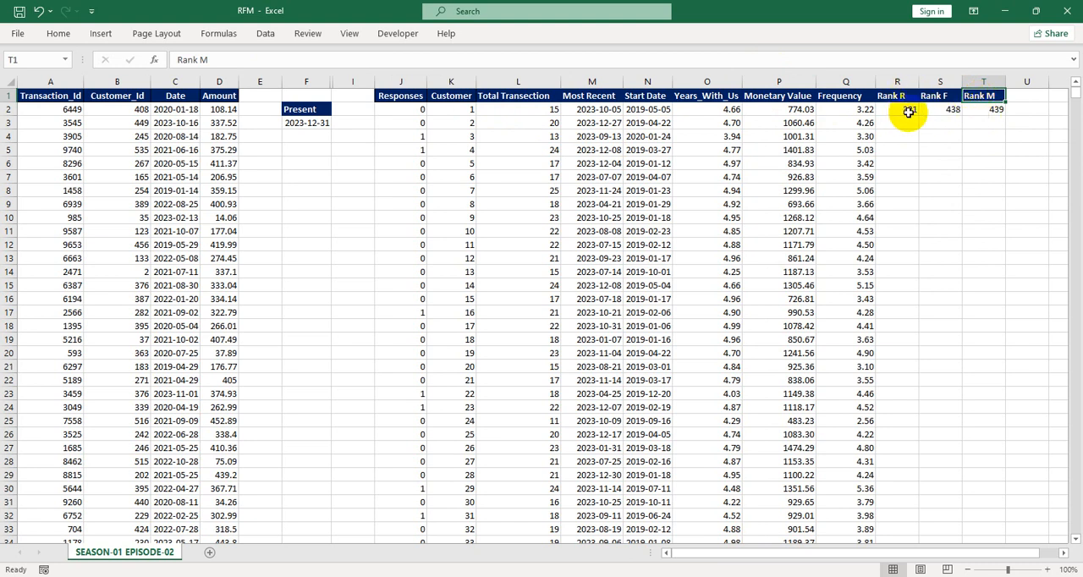
left_click_drag(906, 109, 977, 111)
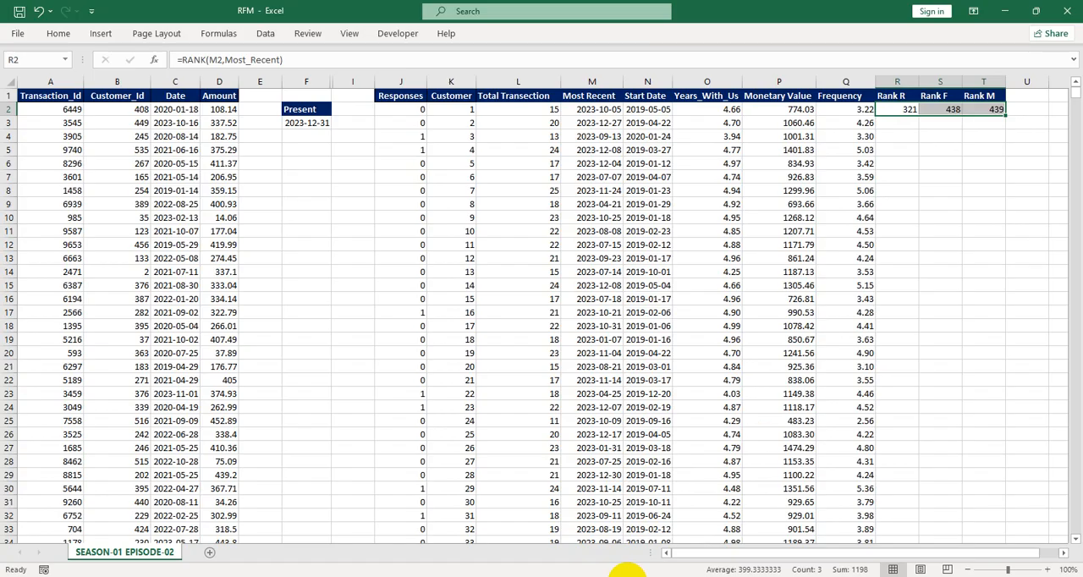
left_click(984, 150)
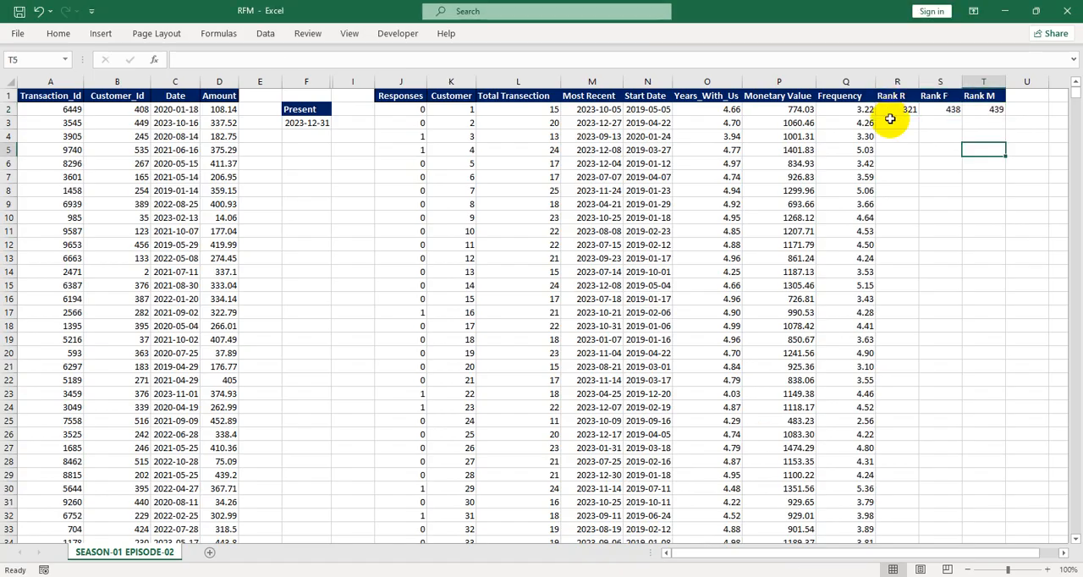
left_click_drag(891, 109, 1004, 116)
double_click(1004, 116)
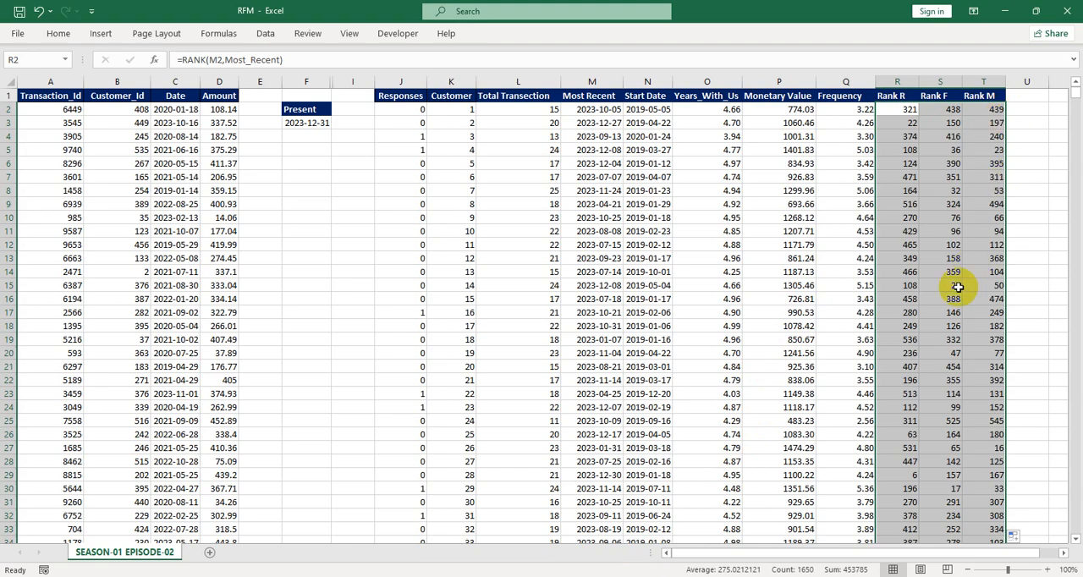
Hide the transaction data columns A through F
scroll(958, 287, "right", 3)
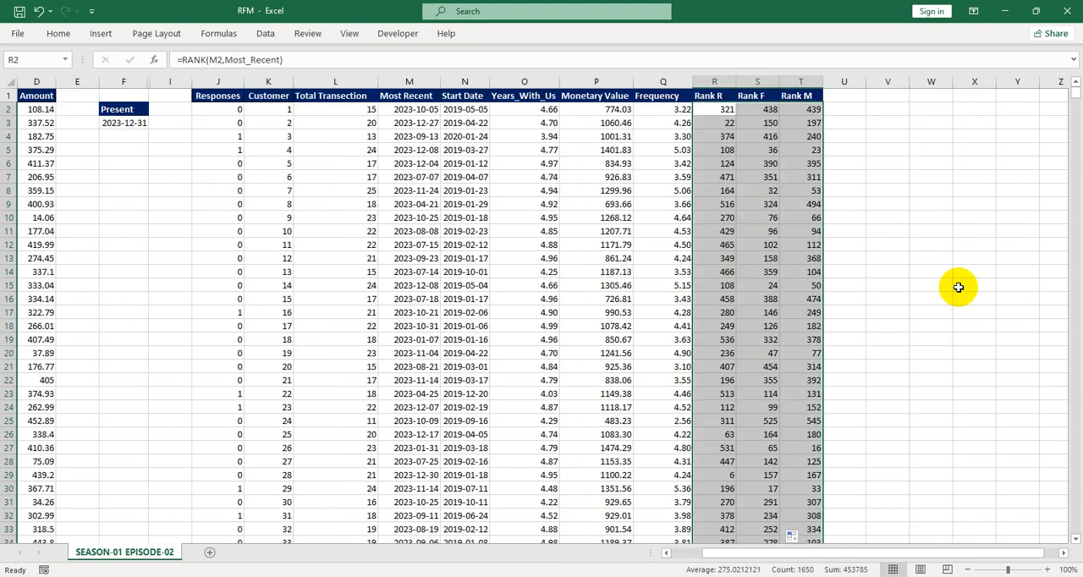
scroll(958, 287, "left", 3)
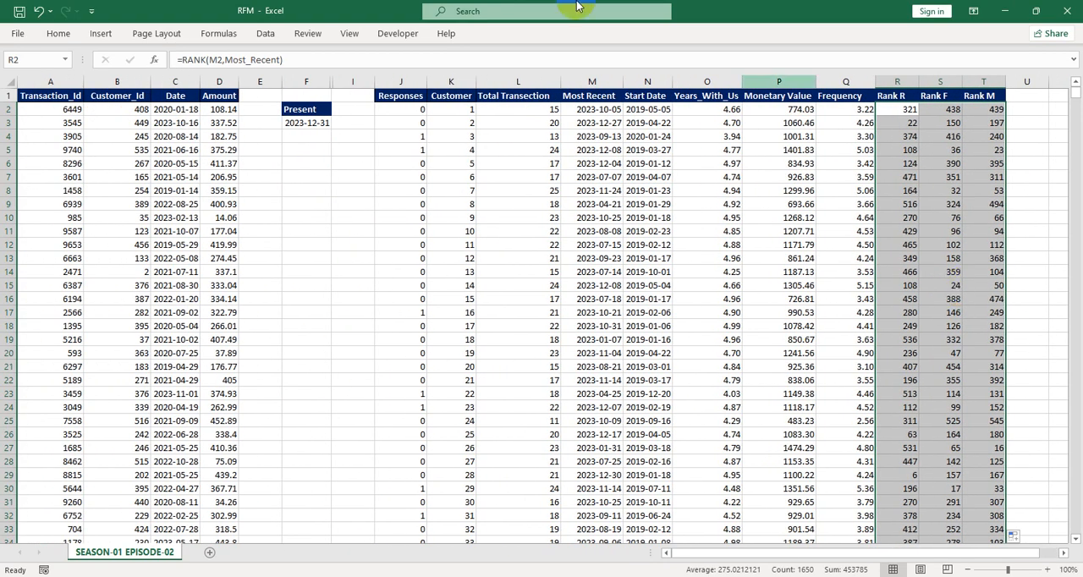
left_click(34, 150)
left_click_drag(50, 81, 222, 81)
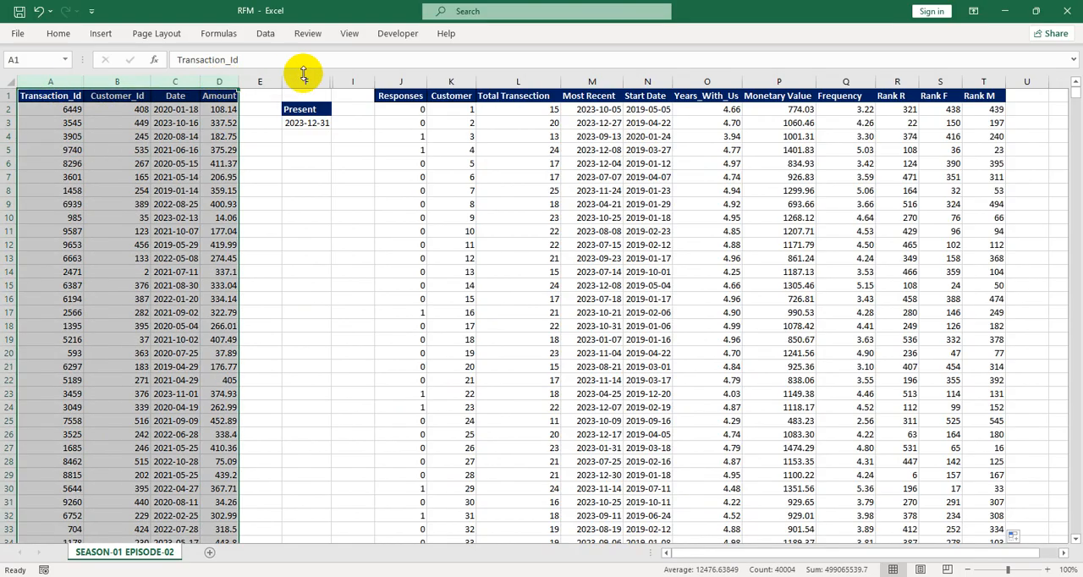
left_click(260, 123)
left_click_drag(47, 81, 276, 73)
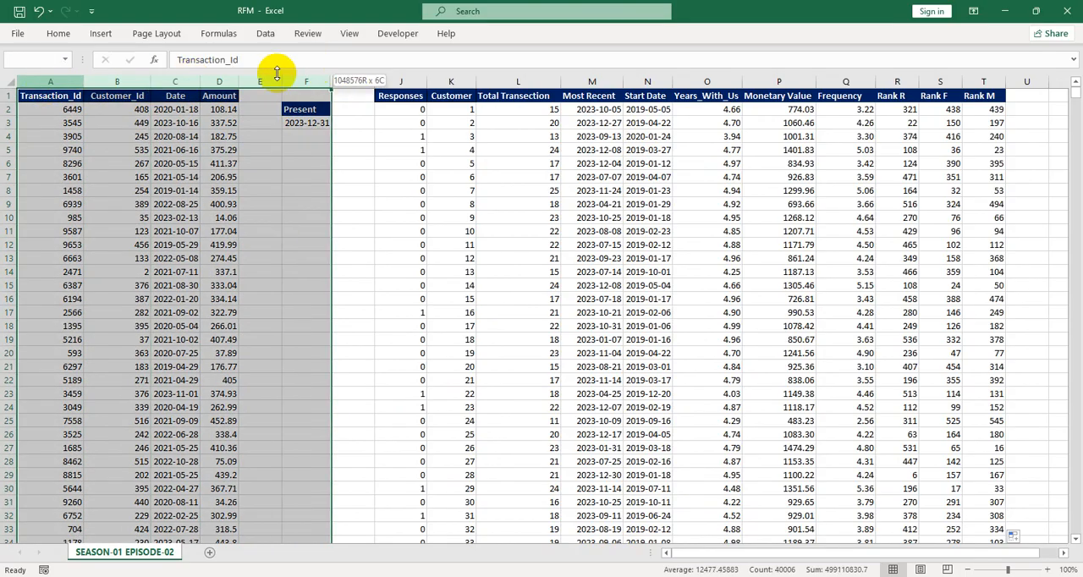
right_click(148, 82)
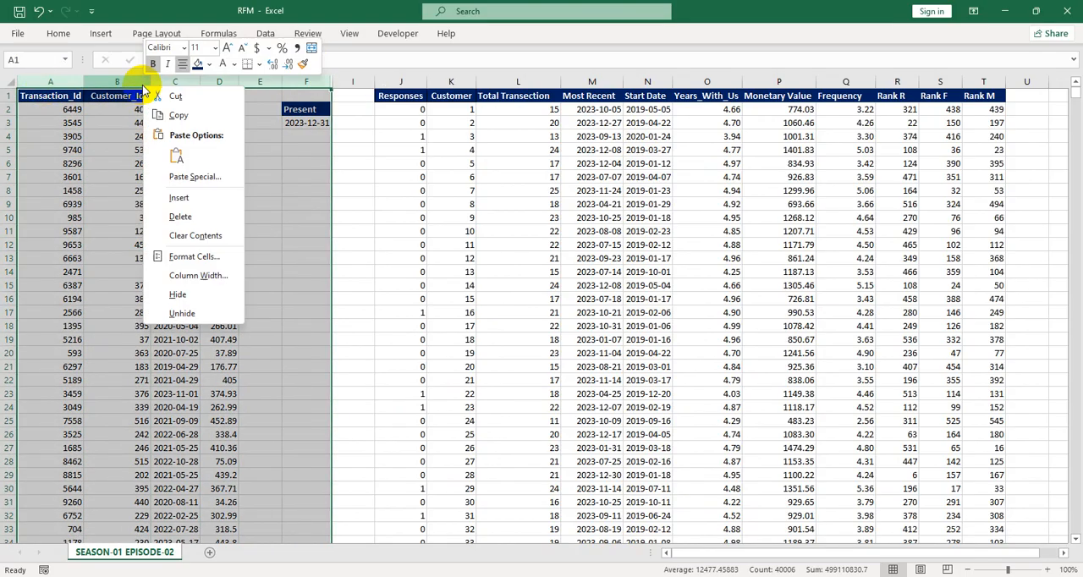
left_click(179, 295)
left_click(85, 150)
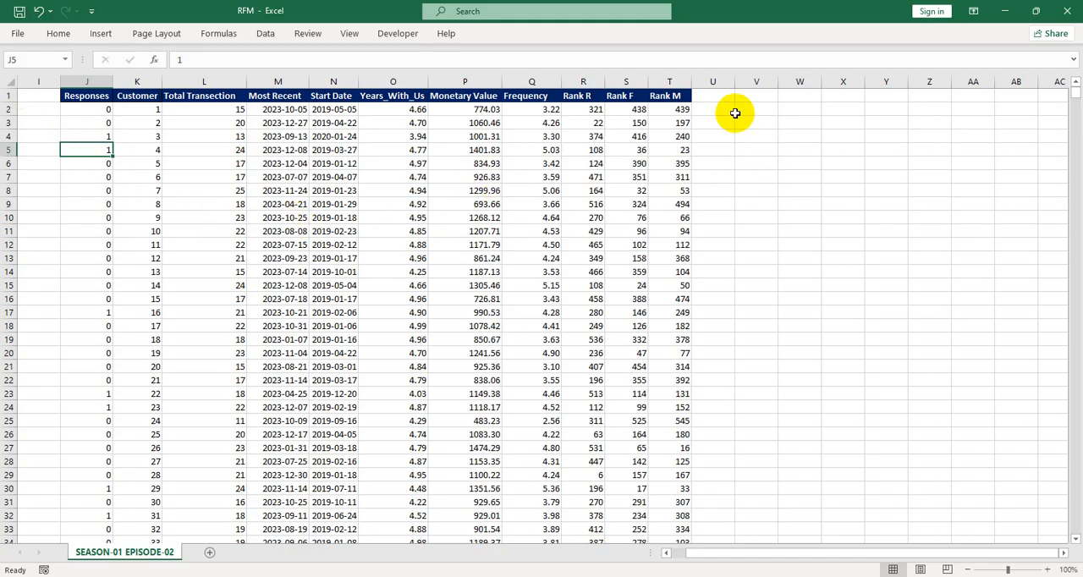
left_click(623, 576)
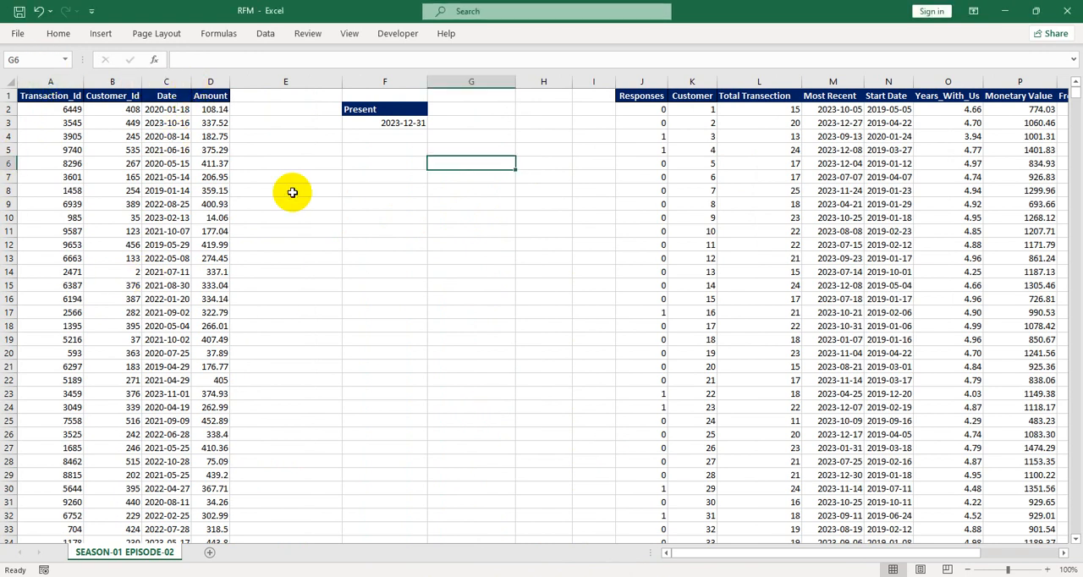
left_click(112, 82)
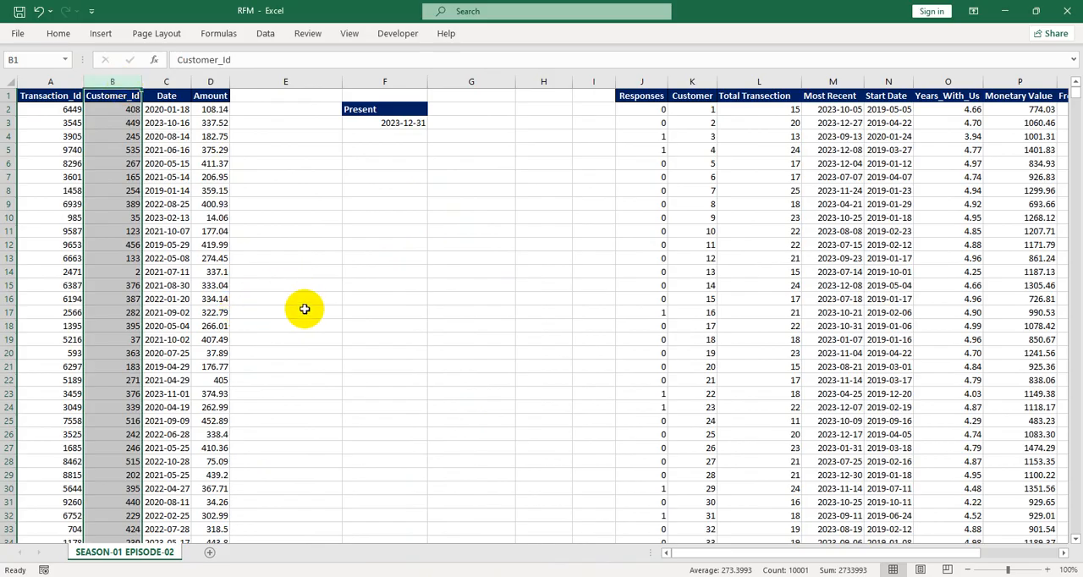
left_click(127, 340)
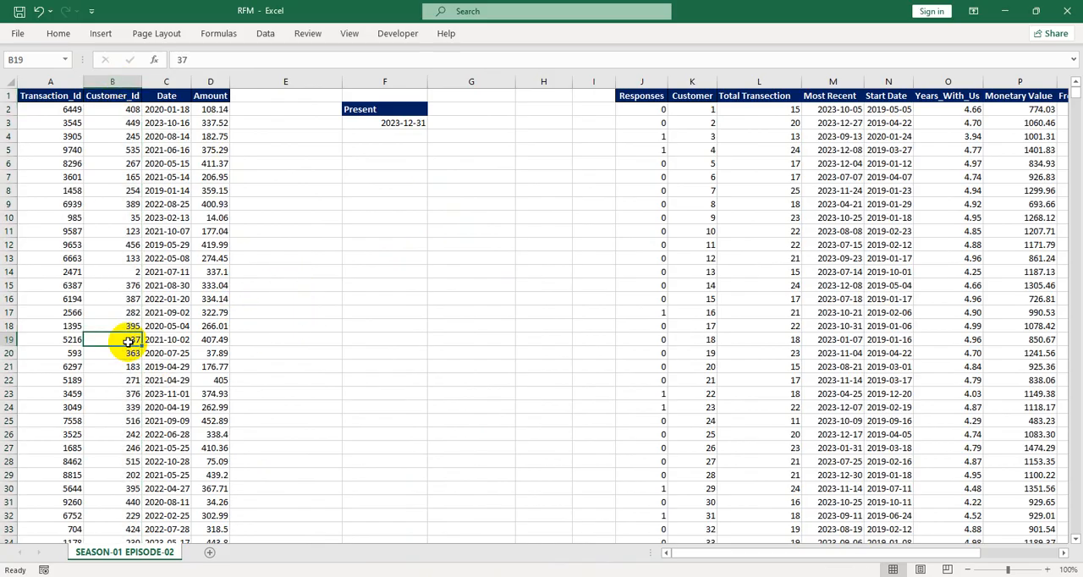
scroll(508, 303, "right", 9)
scroll(434, 274, "left", 6)
Widen the Monetary Value column slightly
left_click(631, 97)
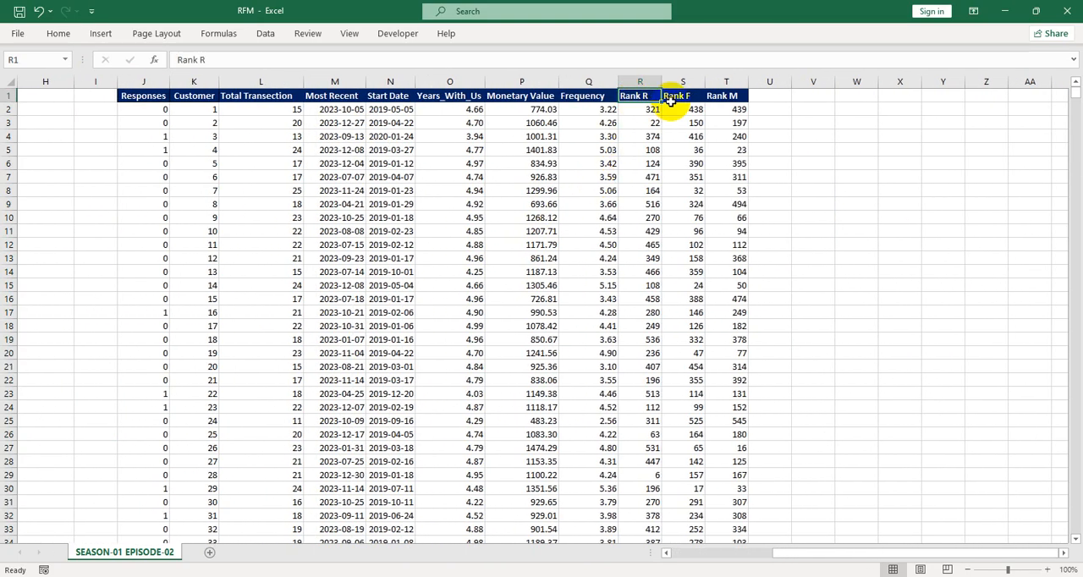
left_click(728, 98)
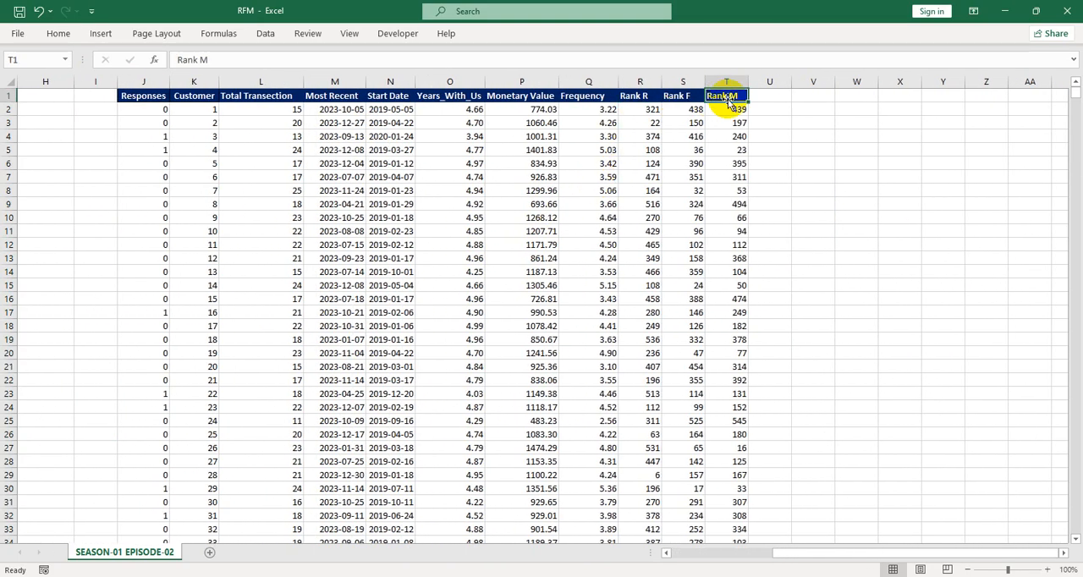
left_click(640, 111)
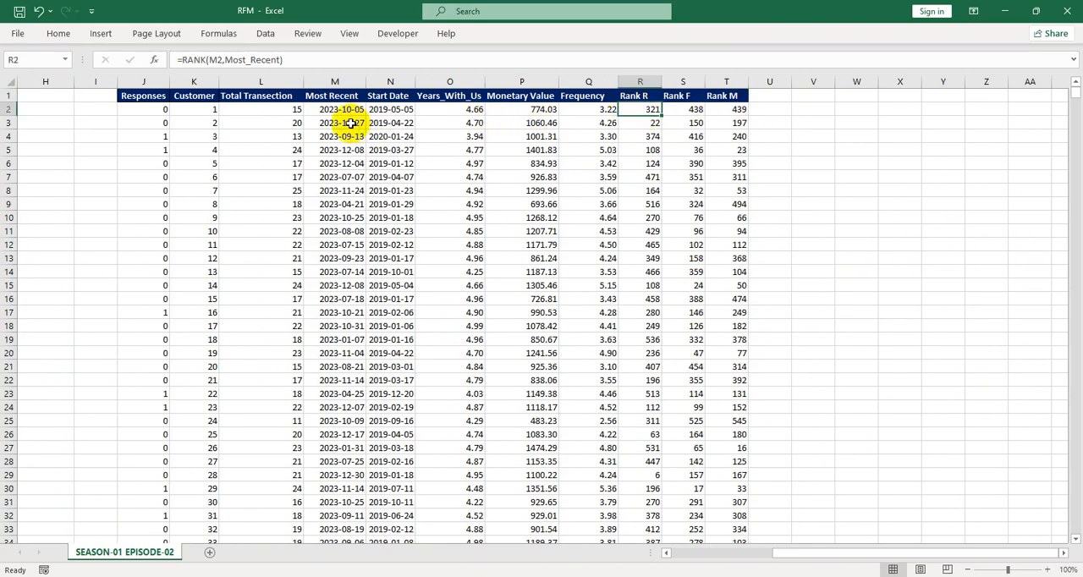
left_click(333, 83)
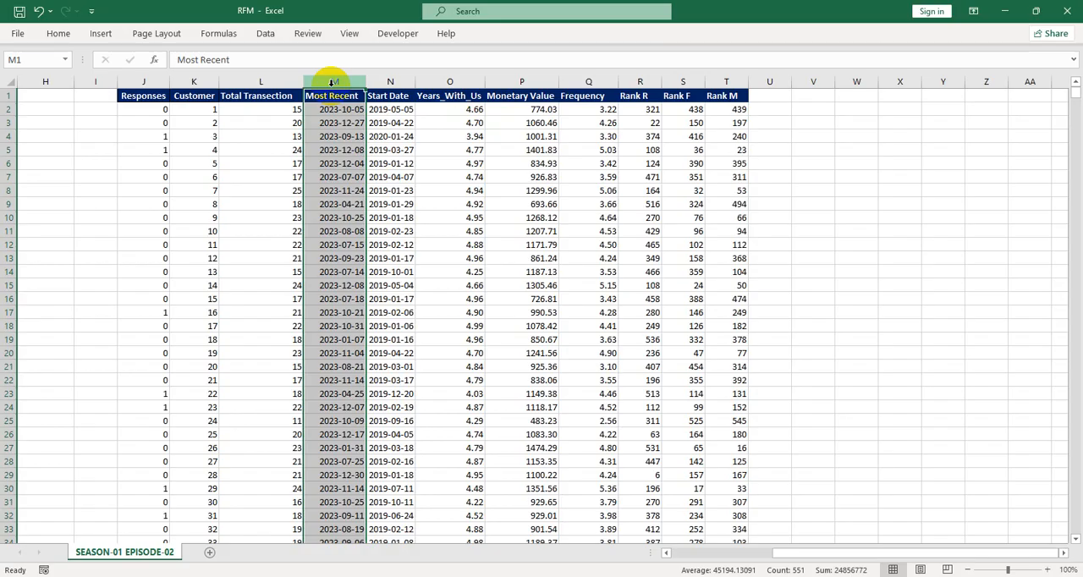
left_click_drag(559, 81, 563, 81)
left_click(685, 81)
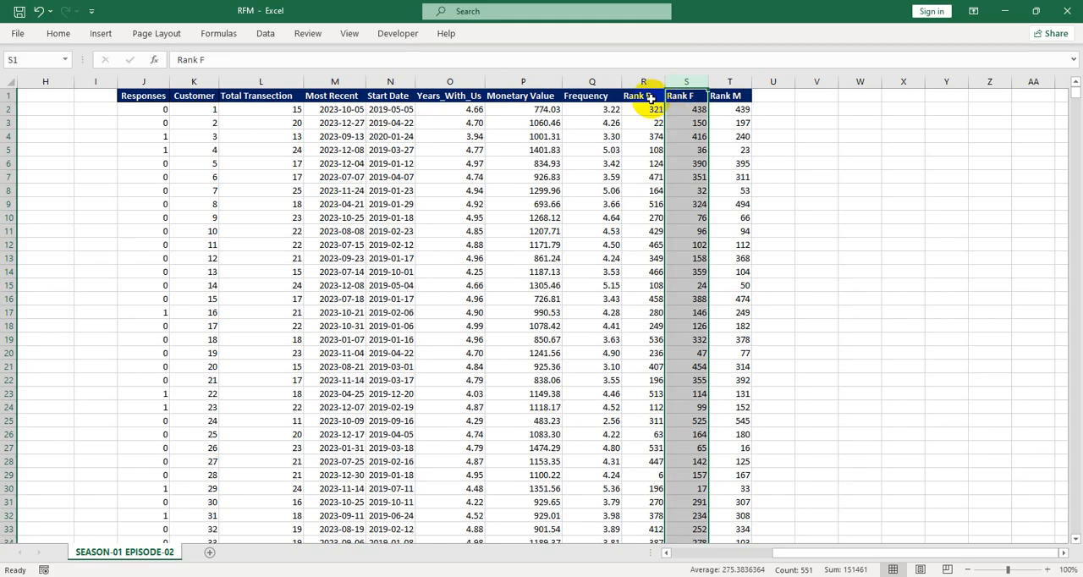
Inspect the rank and monetary formulas and check how far the customer list extends
left_click(643, 81)
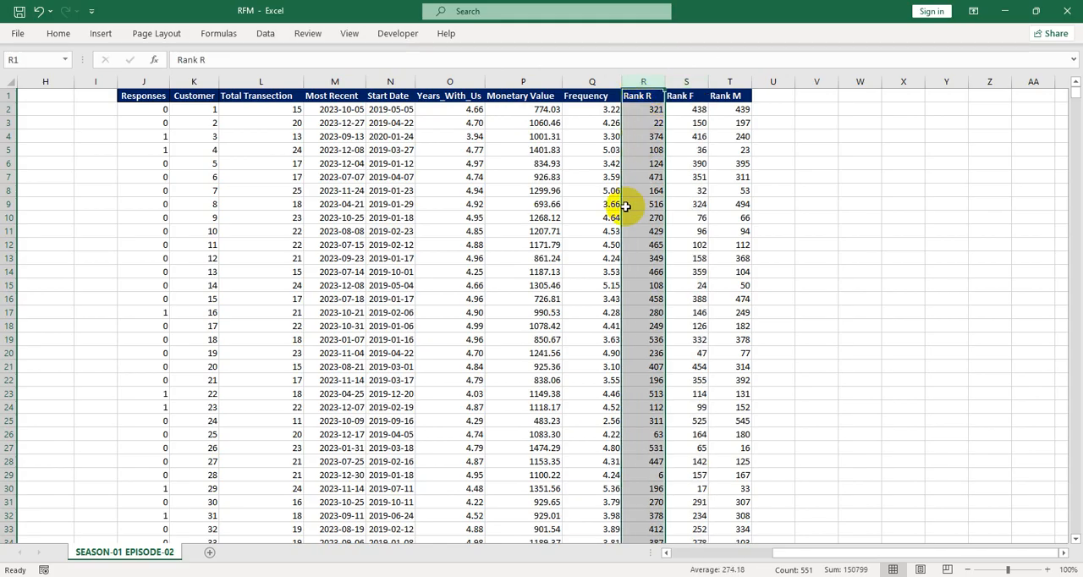
left_click(513, 124)
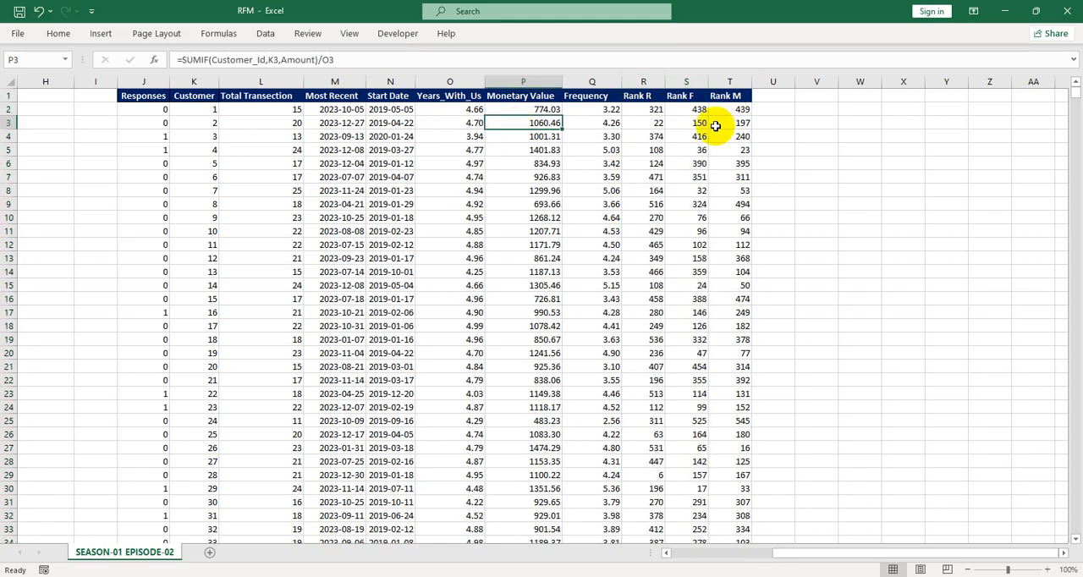
left_click(643, 81)
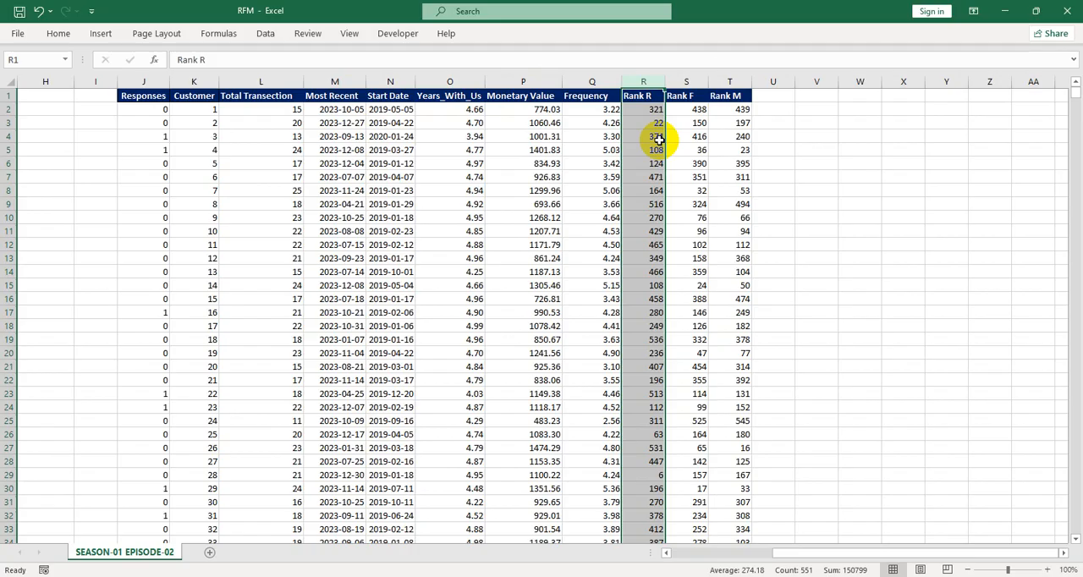
left_click(331, 271)
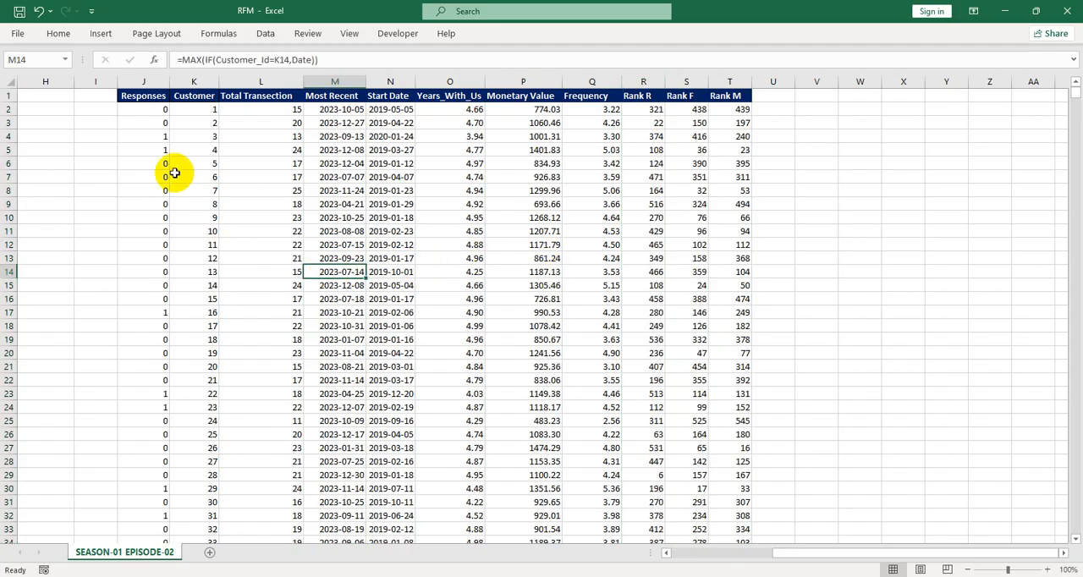
left_click(195, 111)
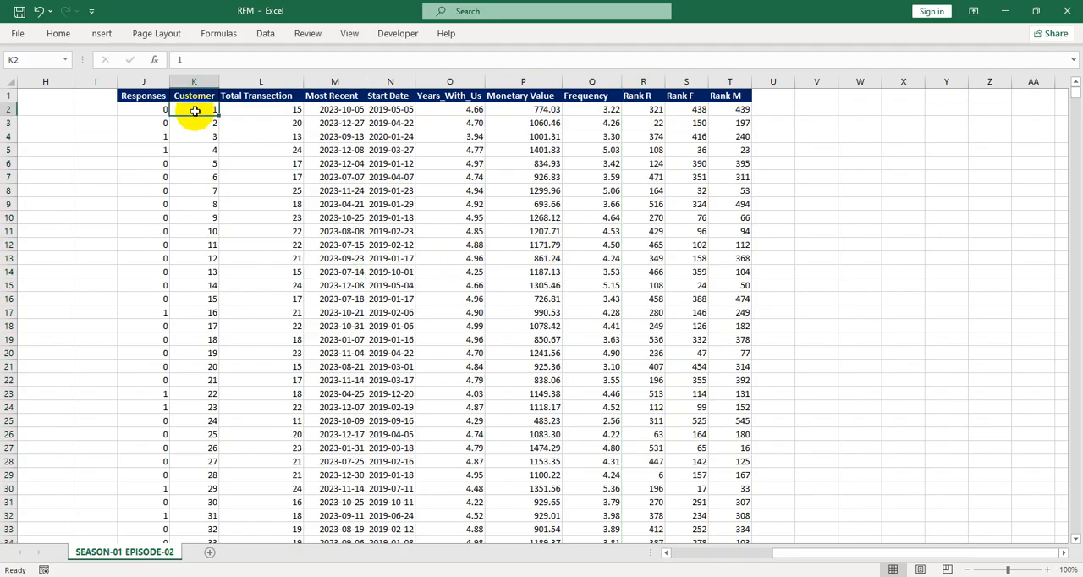
key("ctrl+shift+Down")
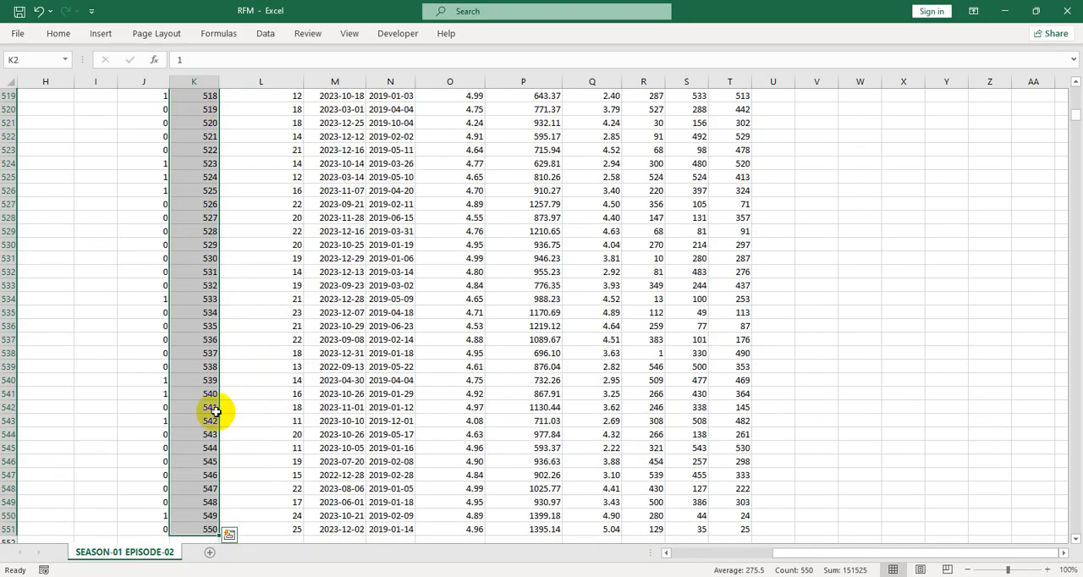
scroll(116, 391, "up", 6)
left_click_drag(1075, 117, 1073, 88)
scroll(34, 237, "left", 5)
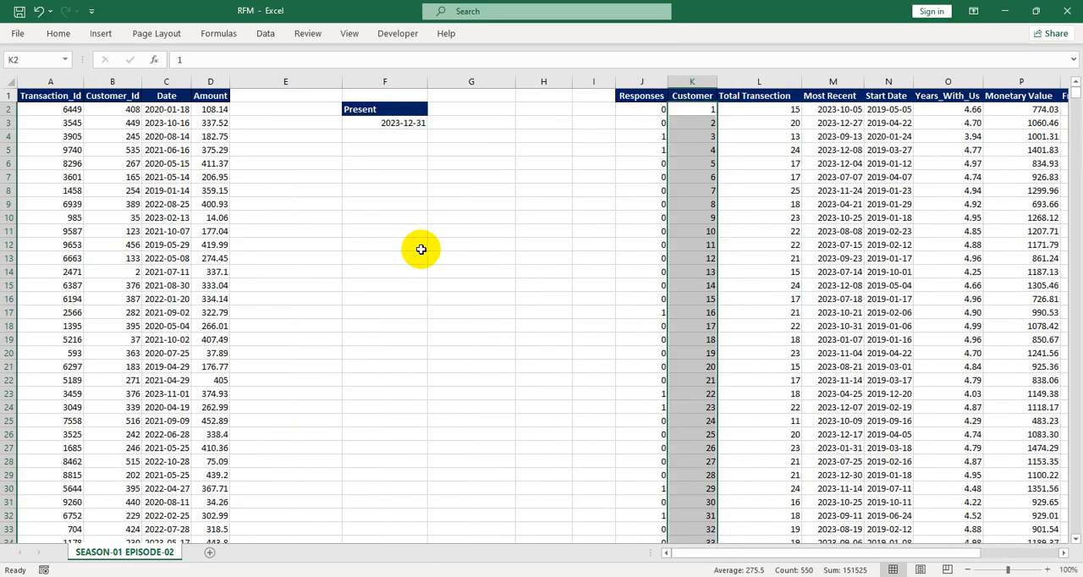
Label F11 as Rank Range and G11 as Rank for a score lookup table
left_click(397, 231)
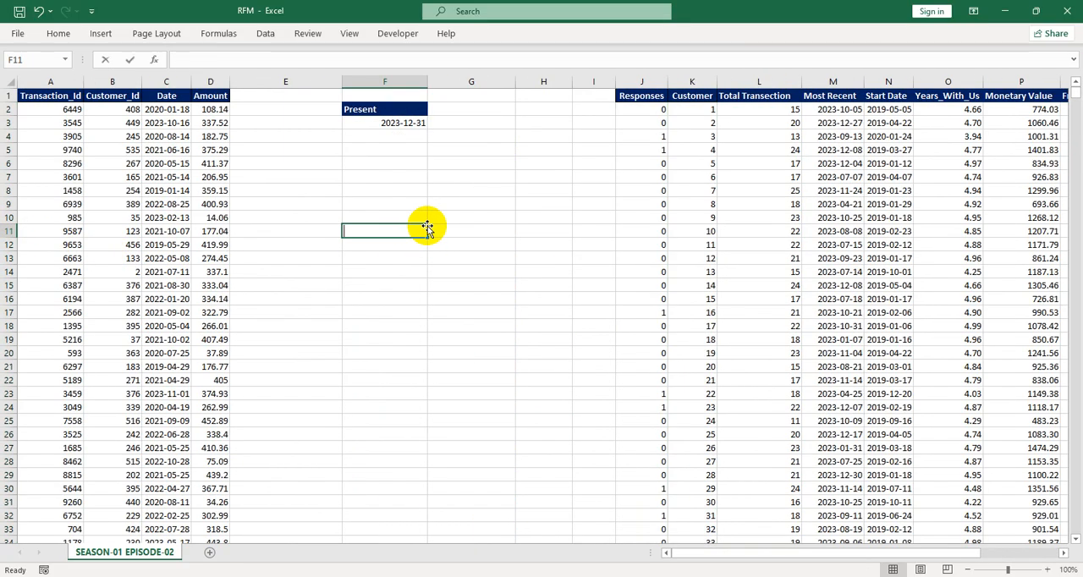
type("rANK")
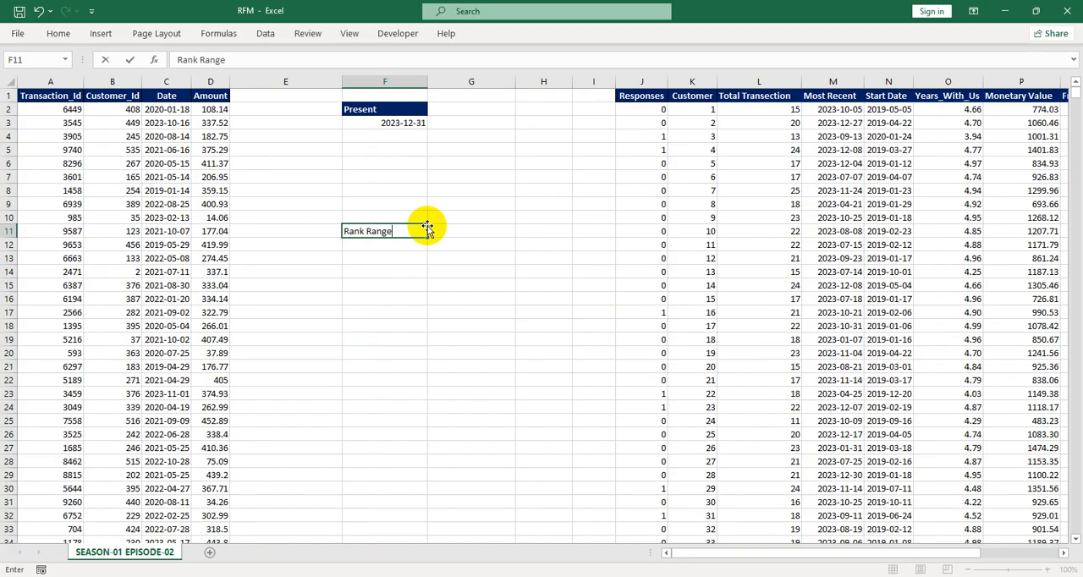
key("Tab")
type("Rank")
key("Return")
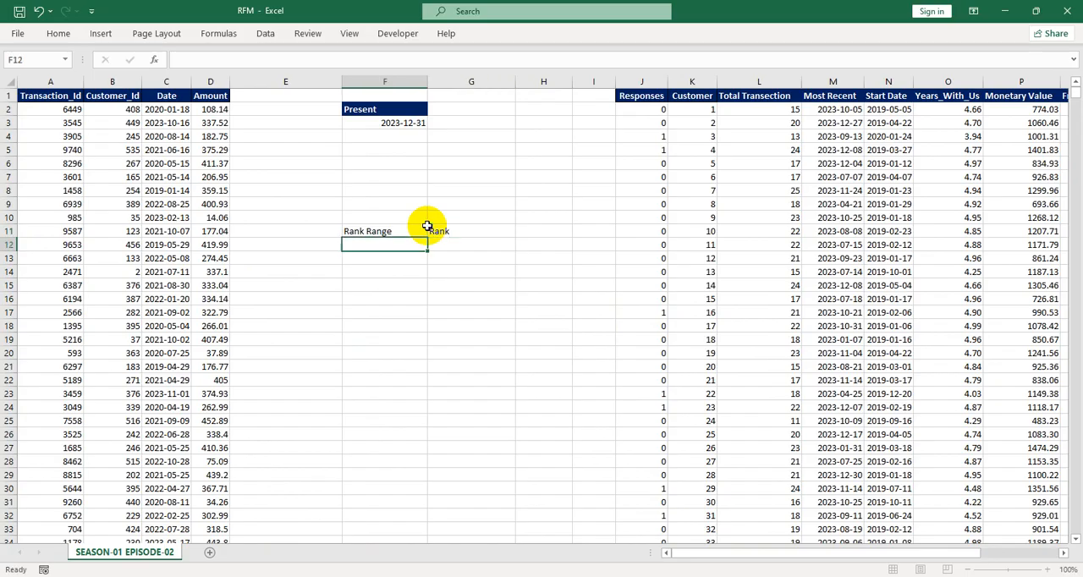
Enter rank range thresholds 1, 101, 201, 301 and 401 in F12:F16, with rank 1 beside the first
type("1")
key("Tab")
type("1")
key("Return")
type("1")
key("Return")
type("201")
key("Return")
type("301")
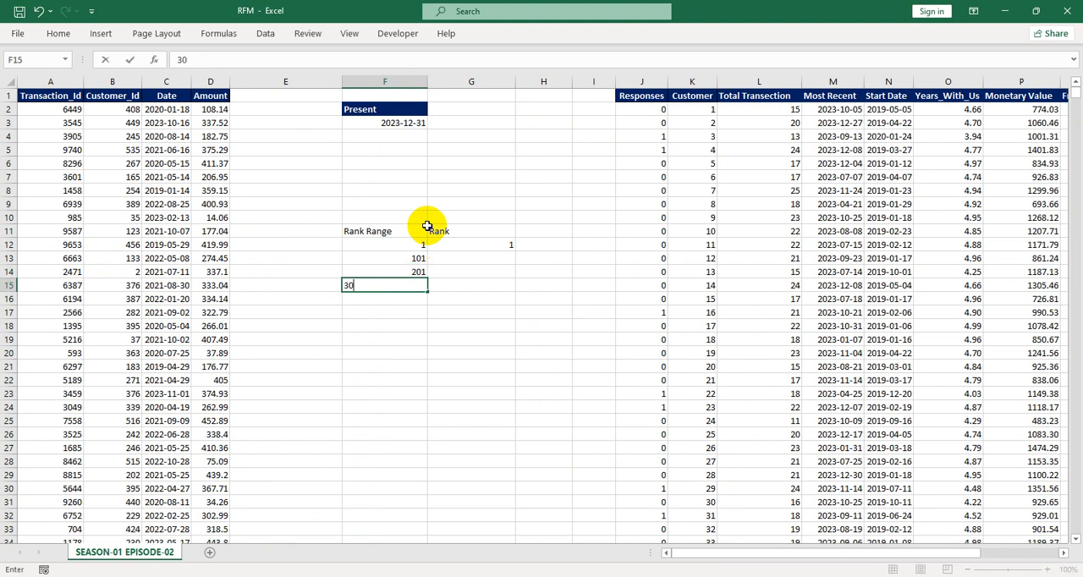
key("Return")
type("401")
key("Return")
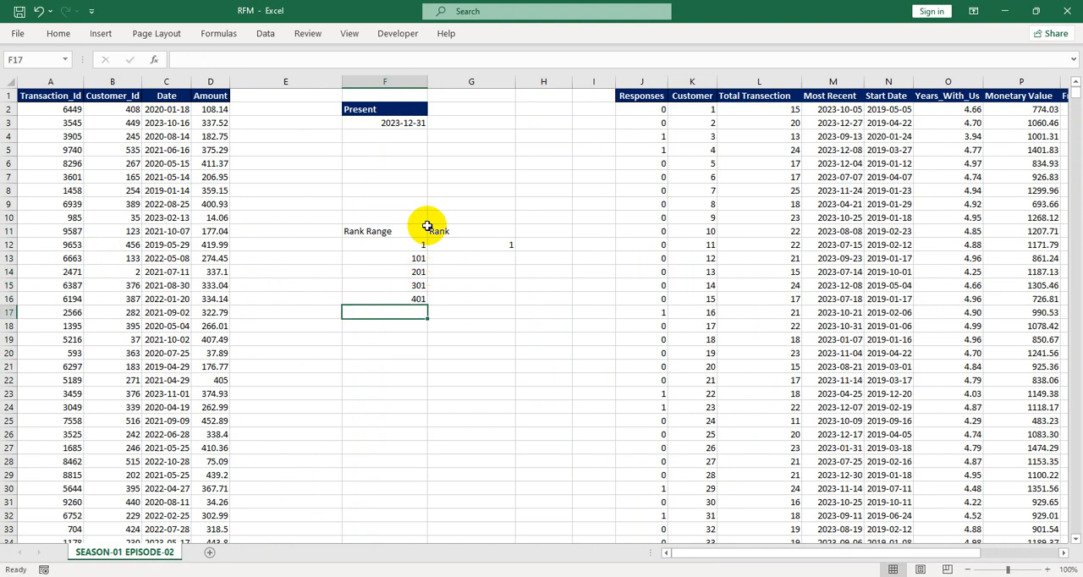
Enter ranks 2, 3, 4 and 5 beside the remaining thresholds in G13:G16
left_click(457, 260)
type("2")
key("Return")
type("3,")
key("Return")
type("4")
key("Return")
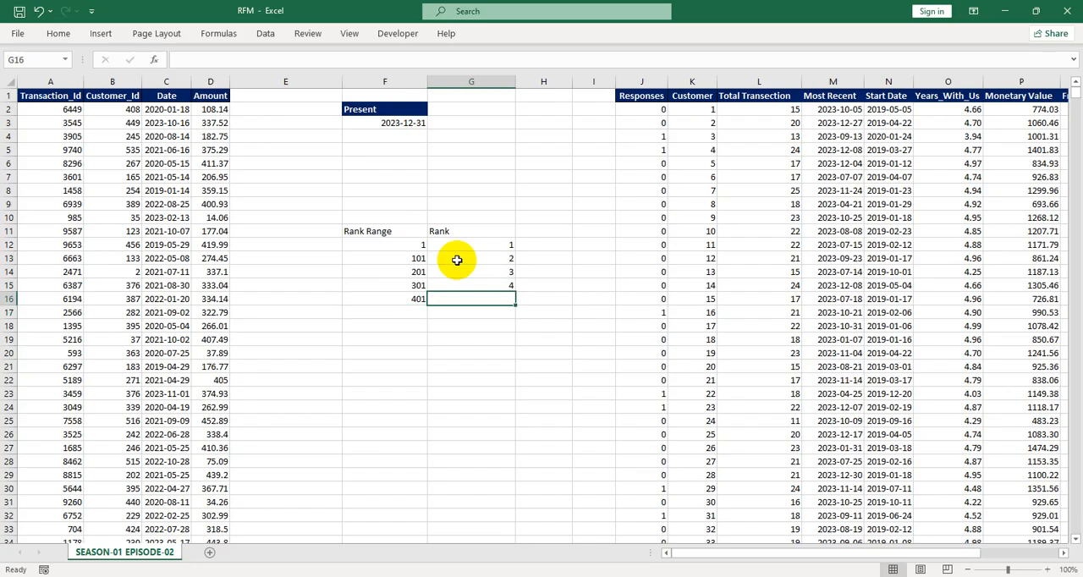
type("5")
key("Return")
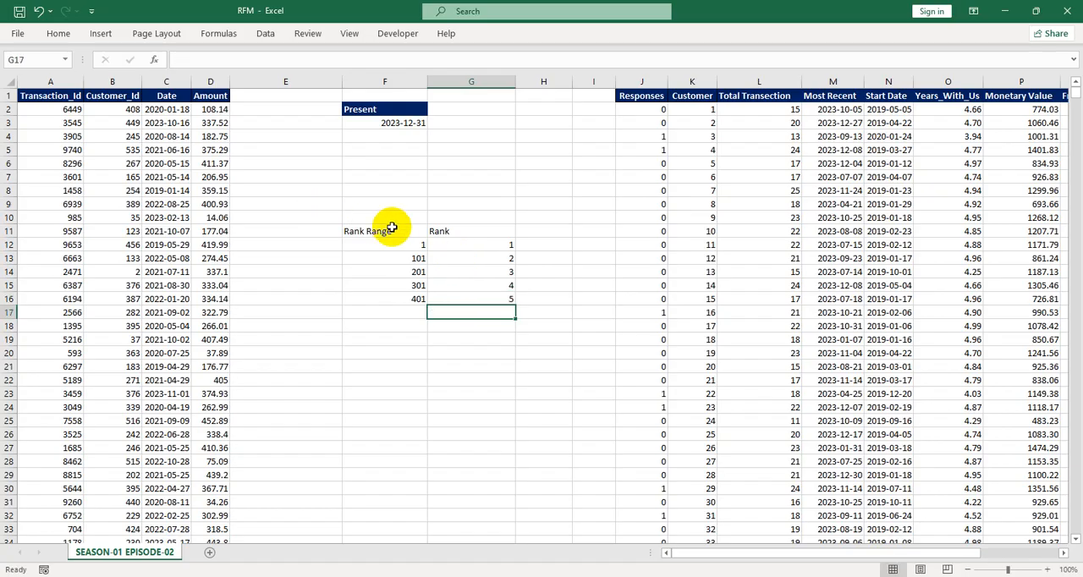
Format the Rank Range and Rank headers with a dark blue fill and white font
left_click(396, 231)
left_click_drag(438, 231, 452, 230)
key("alt+h")
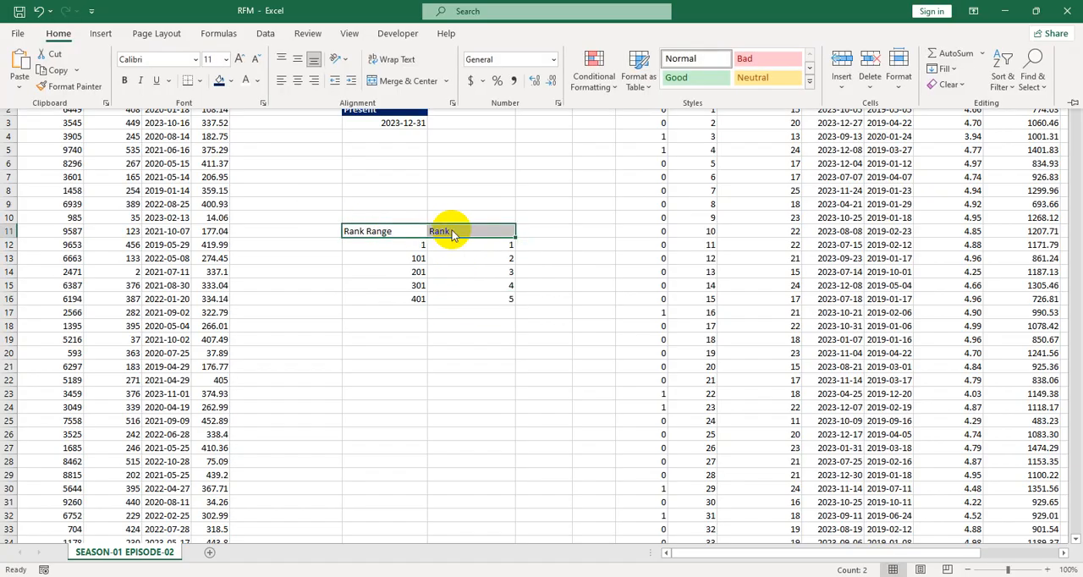
key("h")
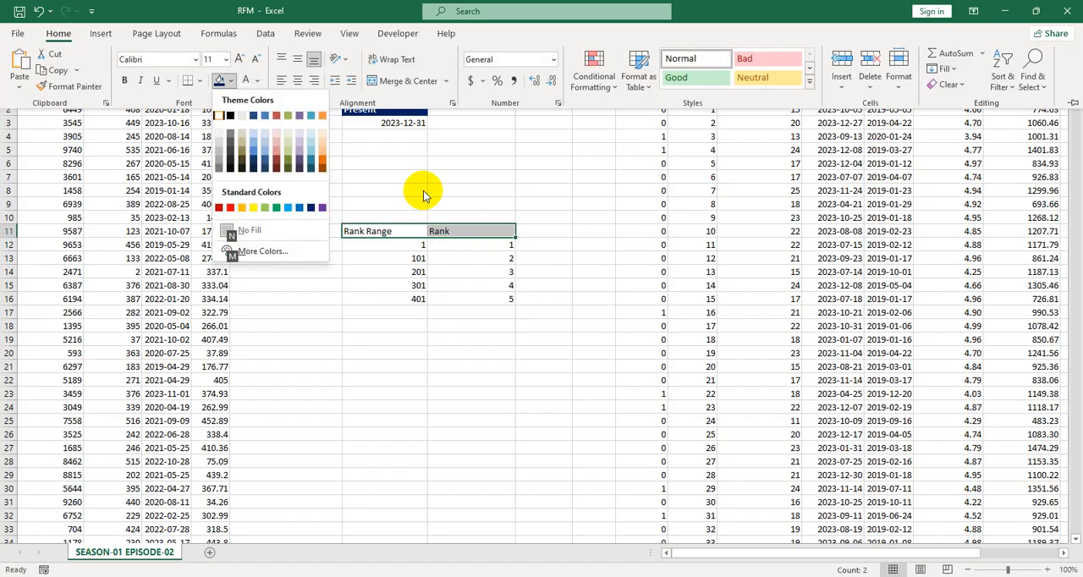
left_click(311, 208)
left_click(246, 82)
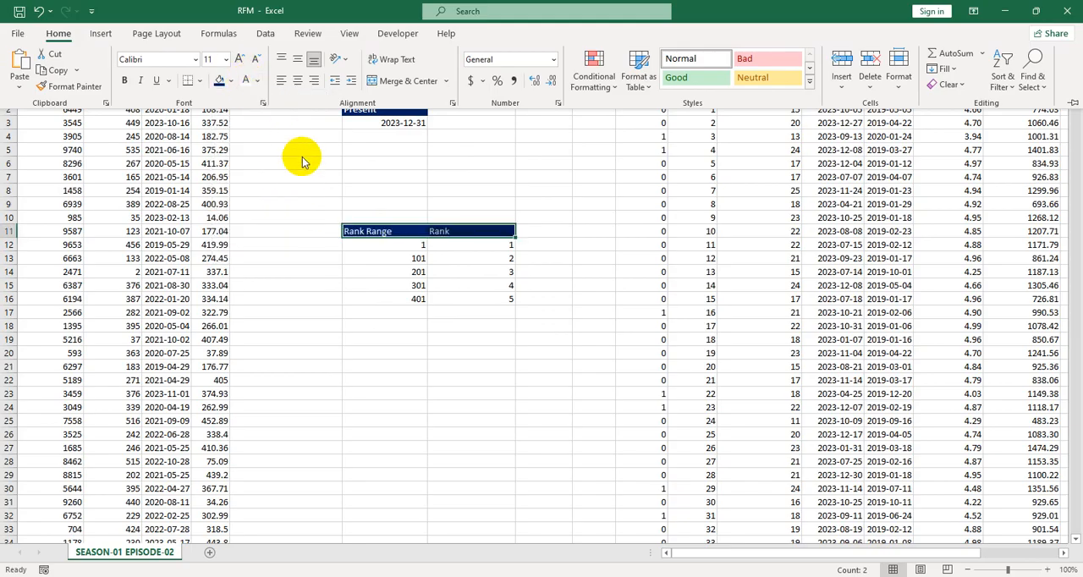
left_click(376, 269)
left_click(449, 269)
left_click_drag(375, 232, 506, 310)
left_click(472, 356)
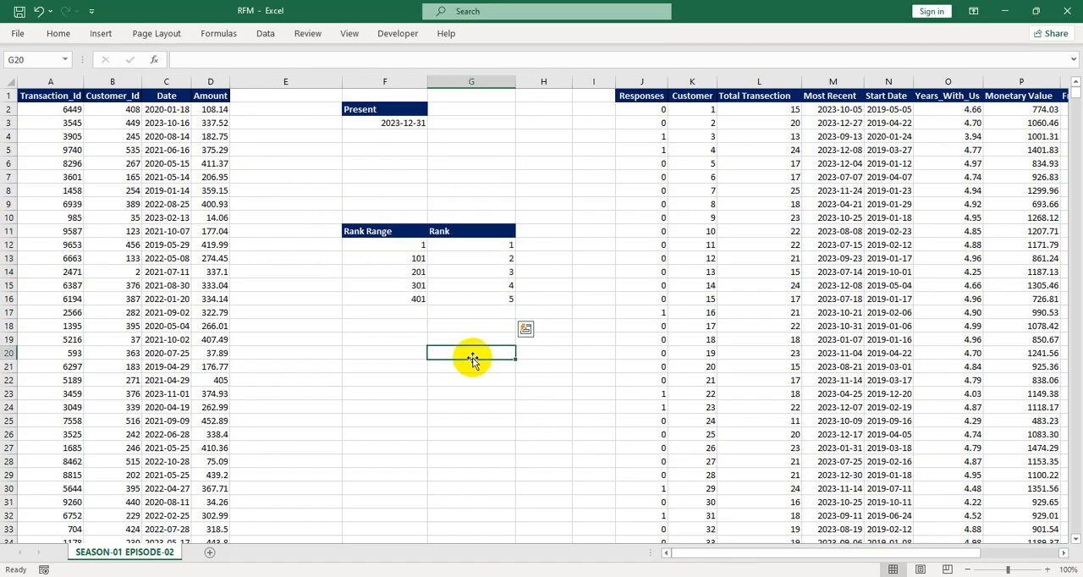
left_click(385, 247)
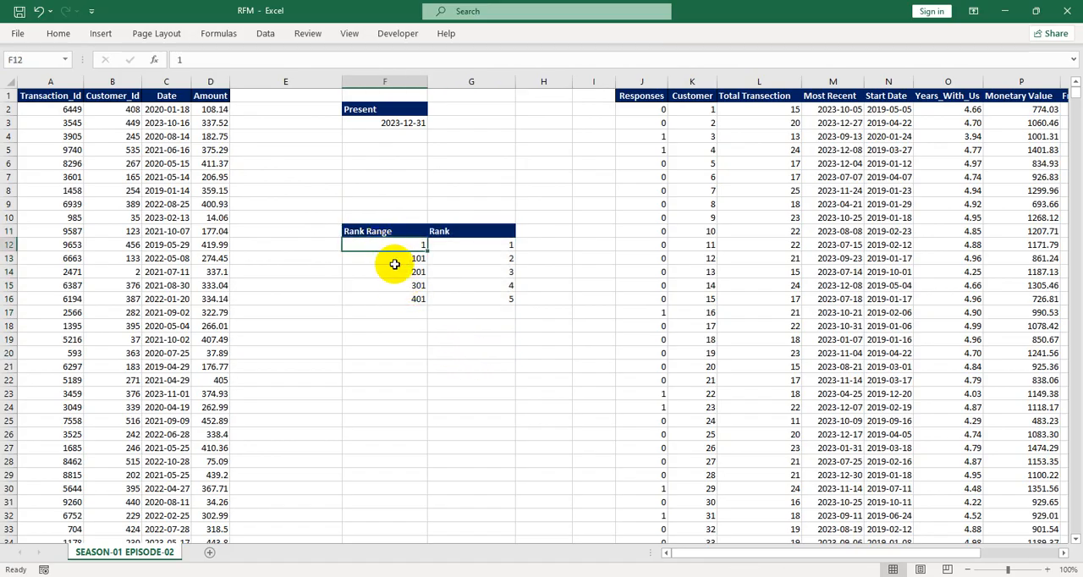
left_click(477, 247)
left_click(474, 258)
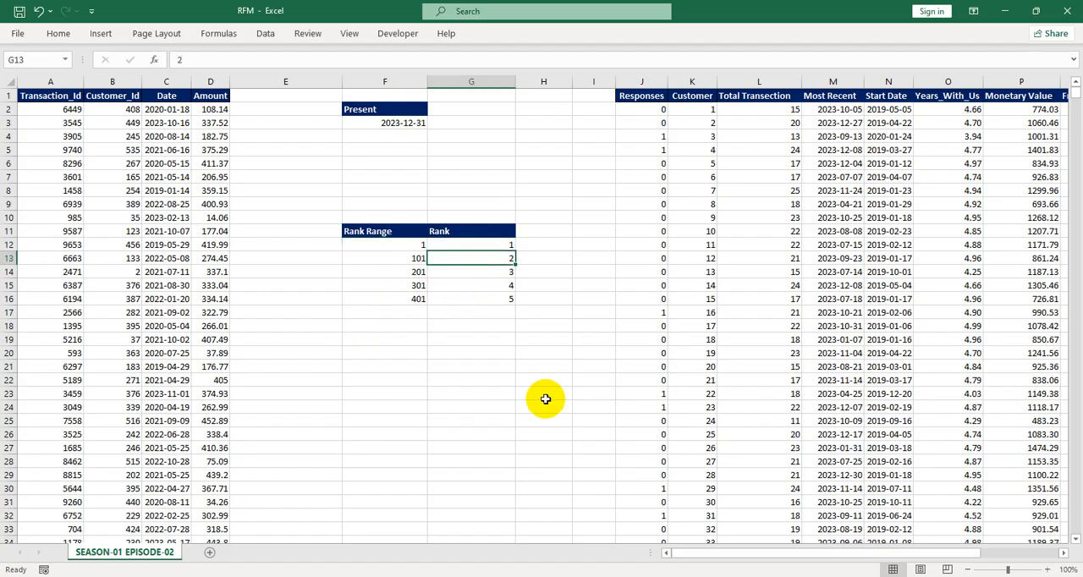
Hide columns A through E and the empty columns H and I
left_click_drag(44, 82, 191, 83)
right_click(139, 82)
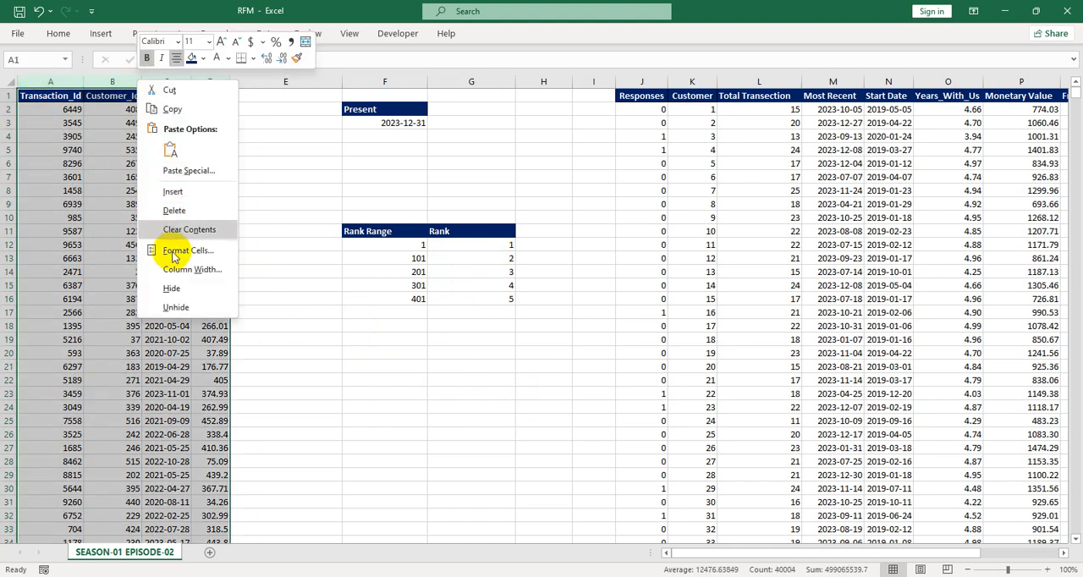
left_click(171, 287)
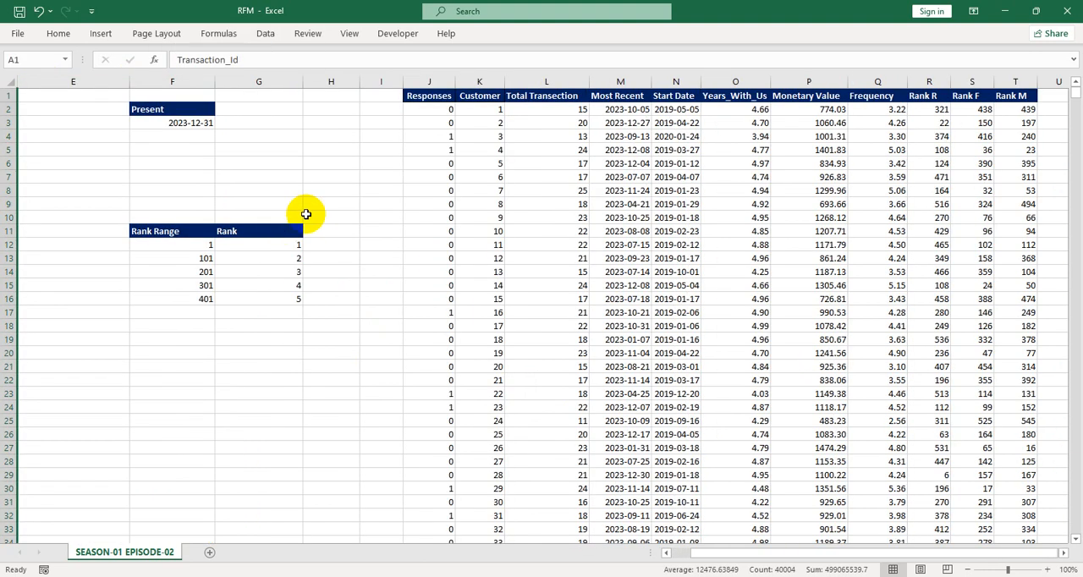
right_click(63, 84)
left_click(125, 285)
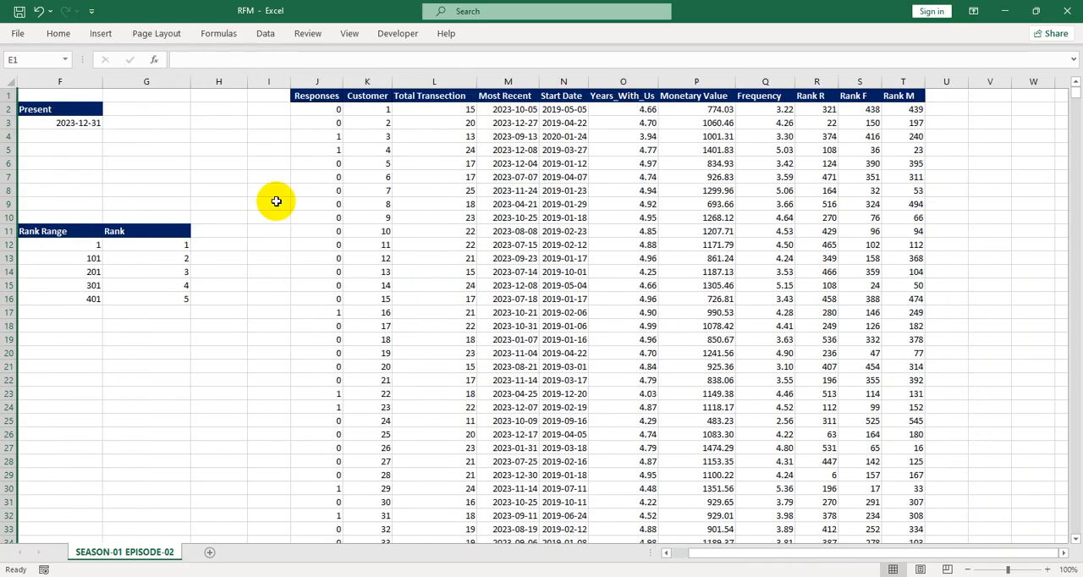
left_click(276, 203)
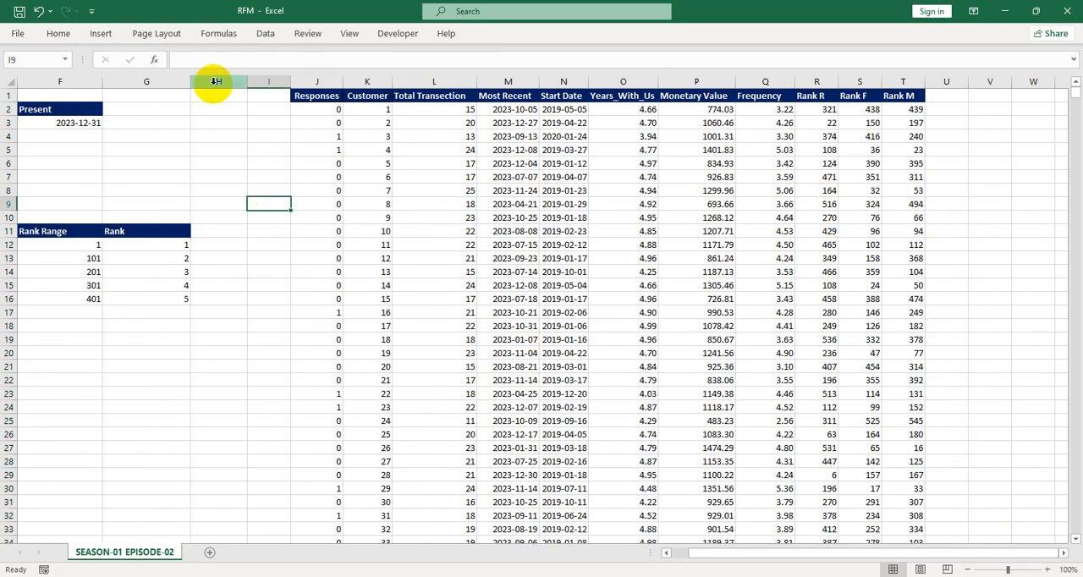
left_click_drag(213, 82, 254, 81)
right_click(256, 82)
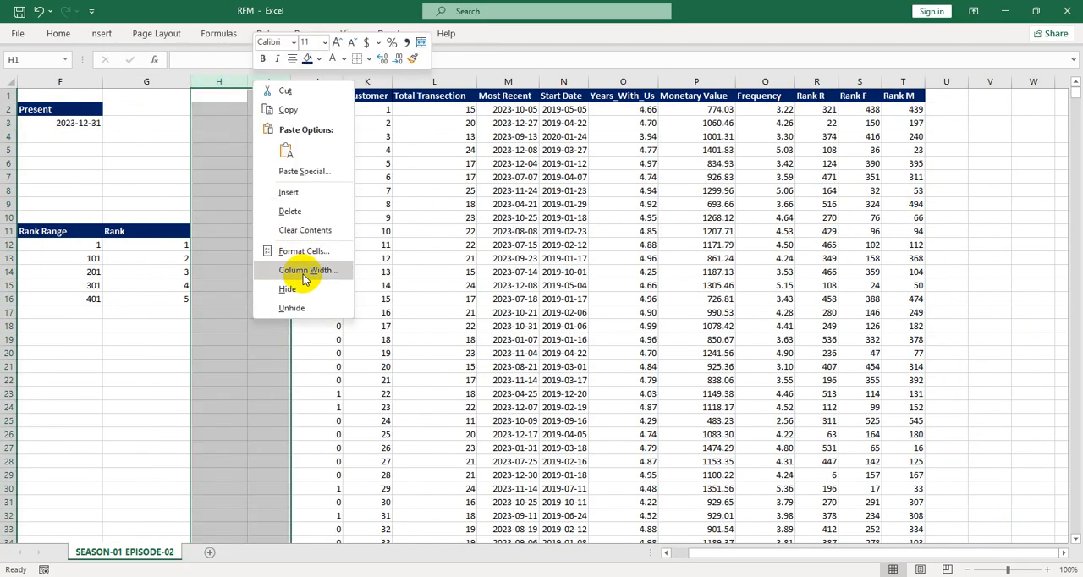
left_click(288, 288)
Add headers R, F and M in W1:Y1 for the RFM scores
left_click(833, 96)
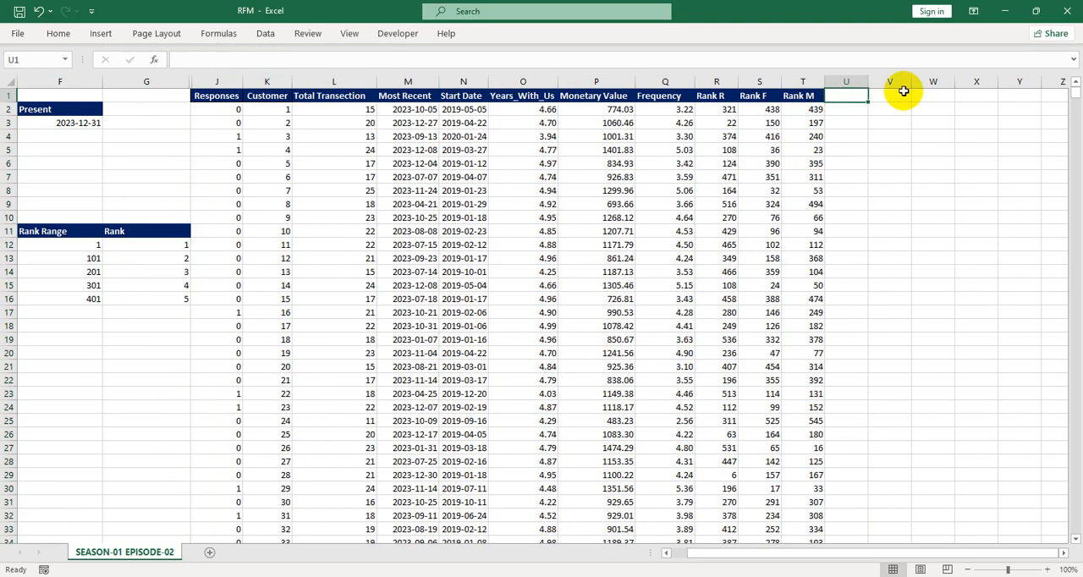
scroll(904, 91, "right", 2)
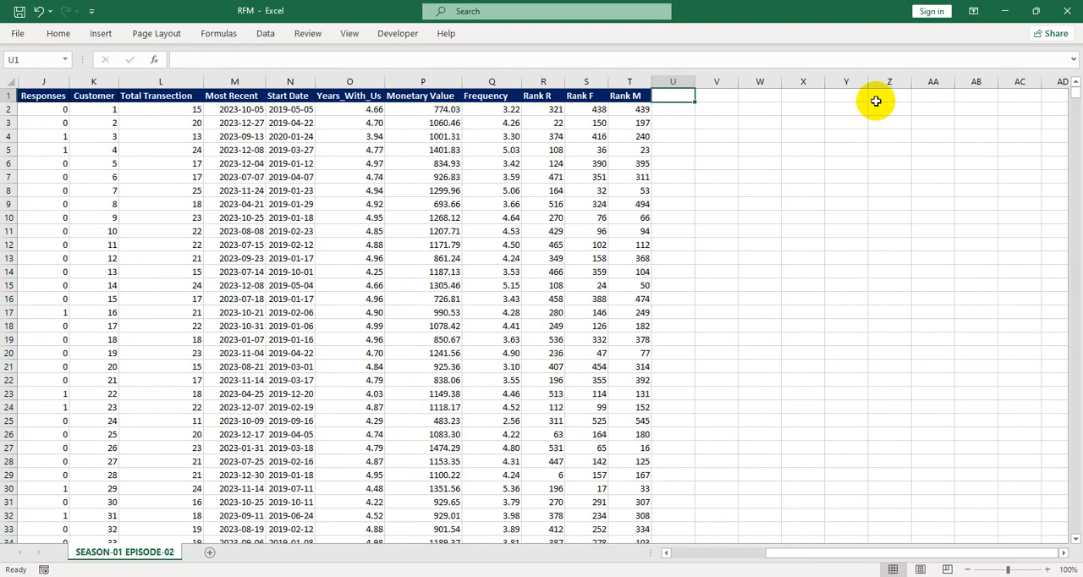
left_click(746, 97)
type("R")
key("Tab")
type("F")
key("Tab")
type("M")
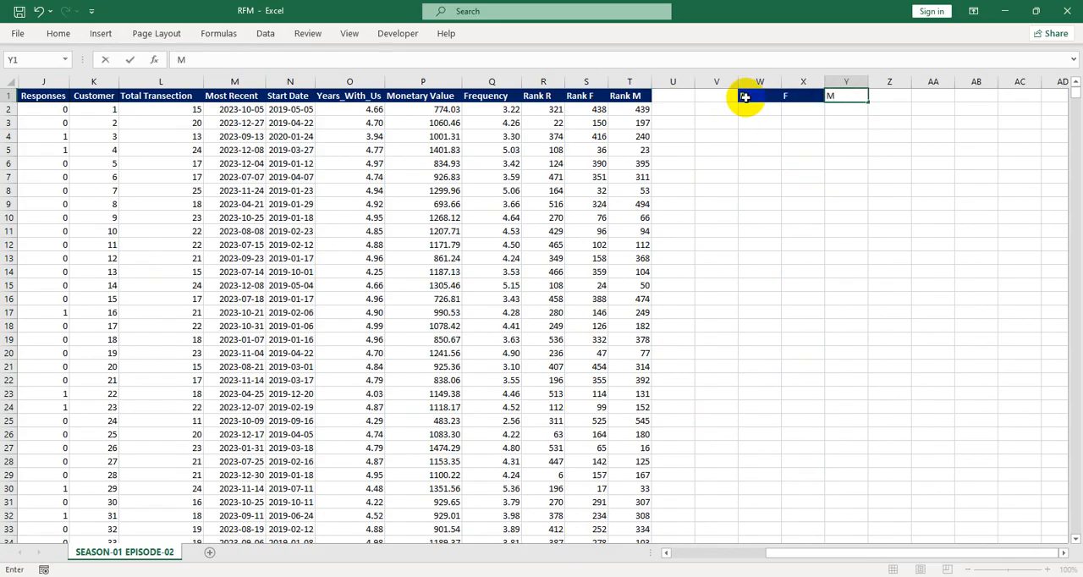
key("Return")
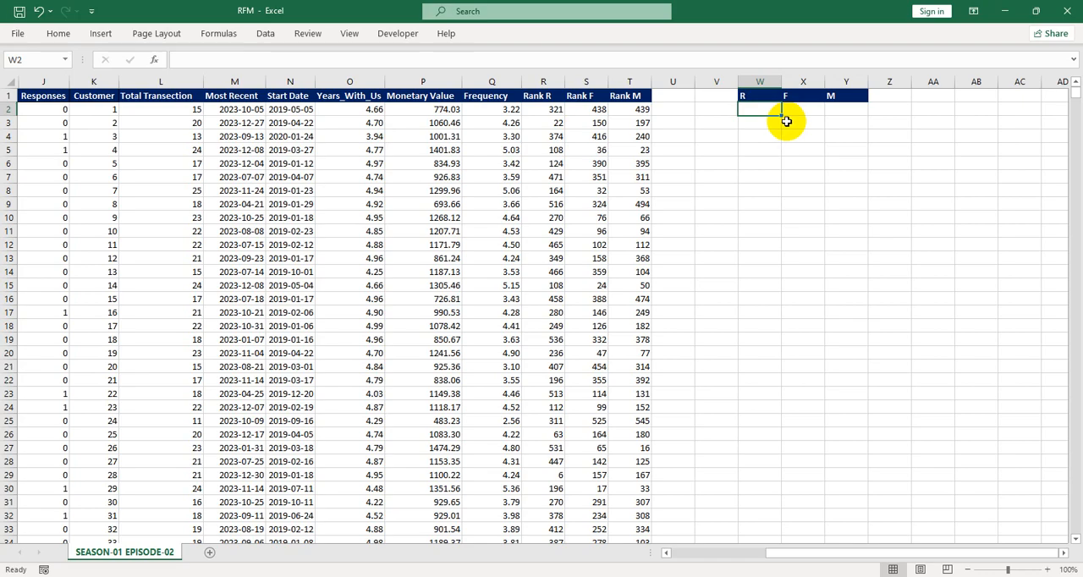
In W2, build =VLOOKUP(R2,$F$12:$G$16,2, to convert the recency rank into a score
key("F2")
type("=VLOOKUP(")
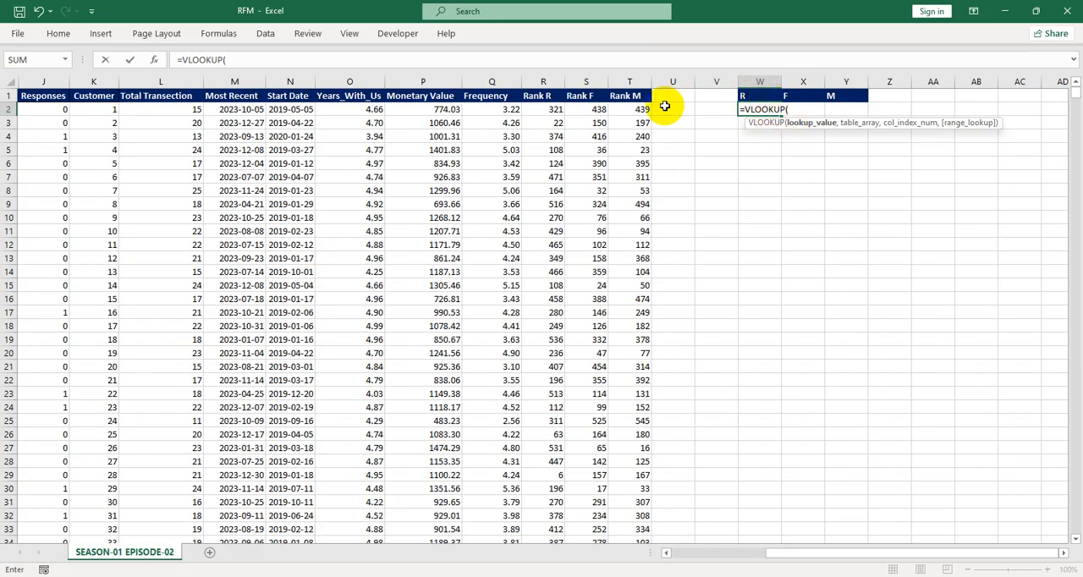
left_click(552, 112)
type(",")
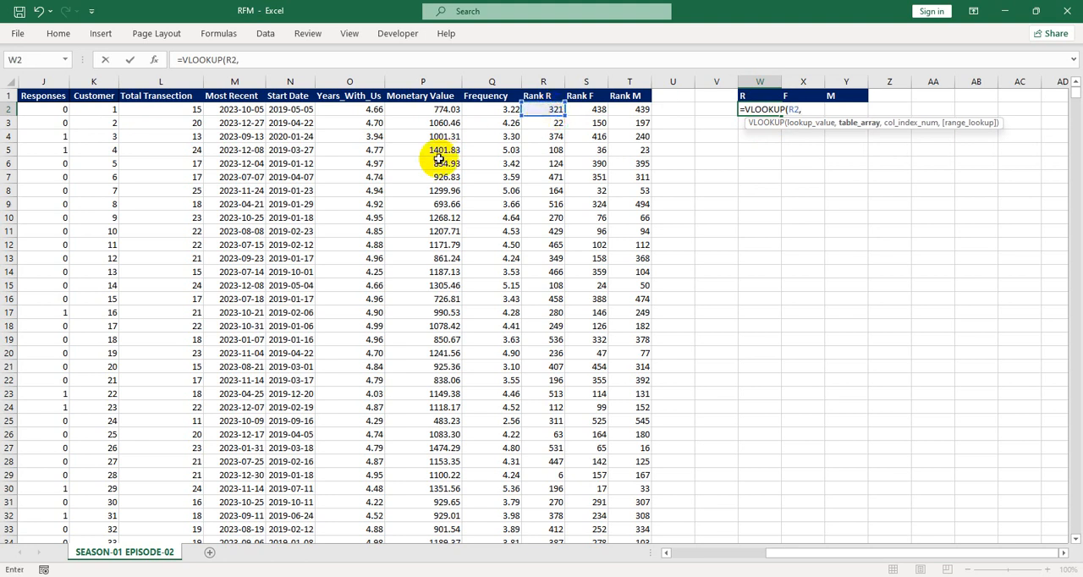
scroll(435, 157, "left", 2)
left_click_drag(59, 245, 165, 297)
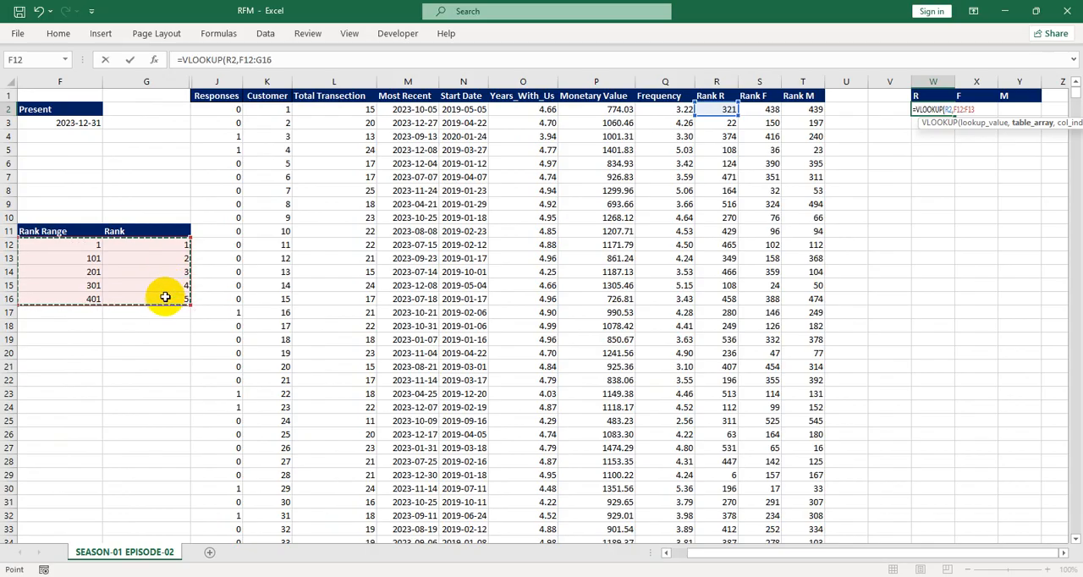
key("F4")
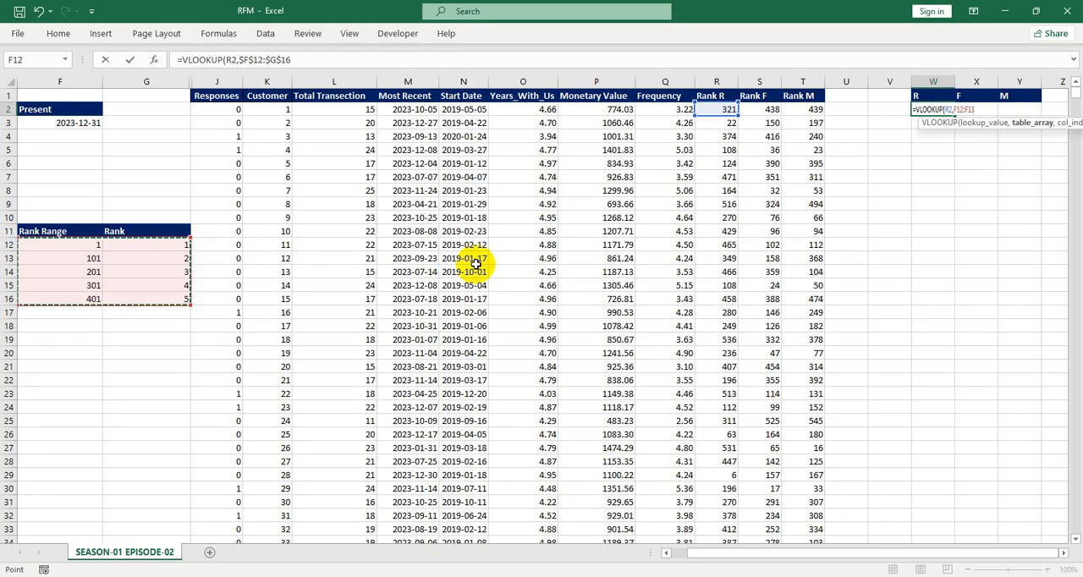
scroll(678, 224, "right", 4)
scroll(678, 225, "left", 2)
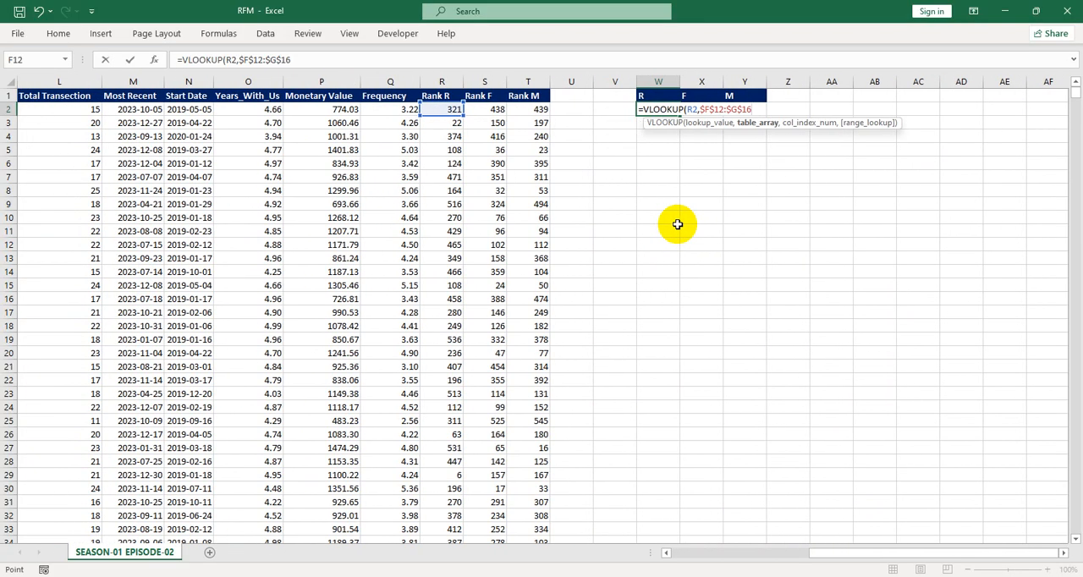
type(",2,")
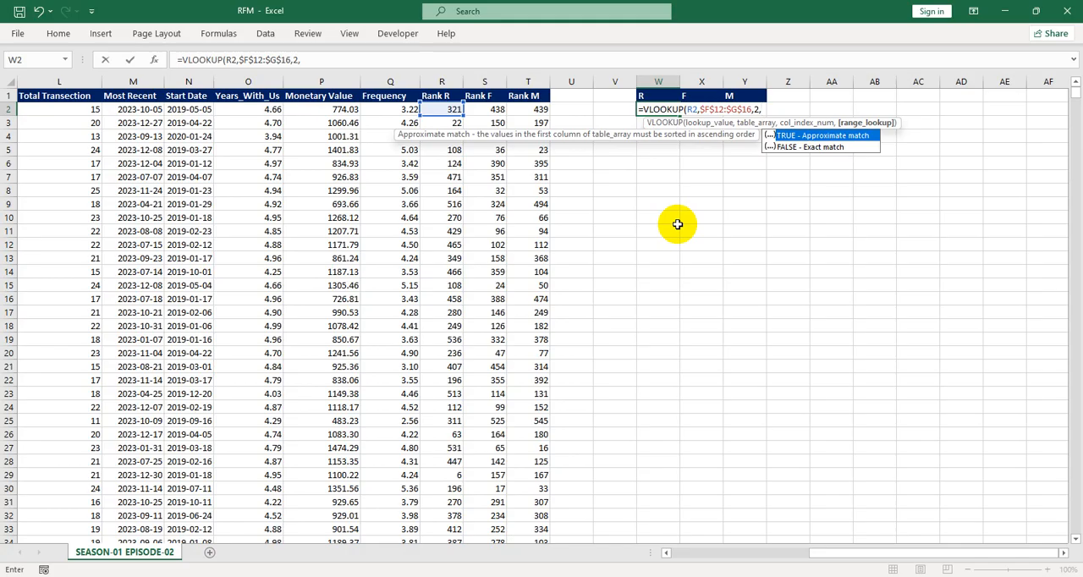
Finish the recency score formula in W2 with TRUE for approximate match and enter it
type("TRUE)")
key("Return")
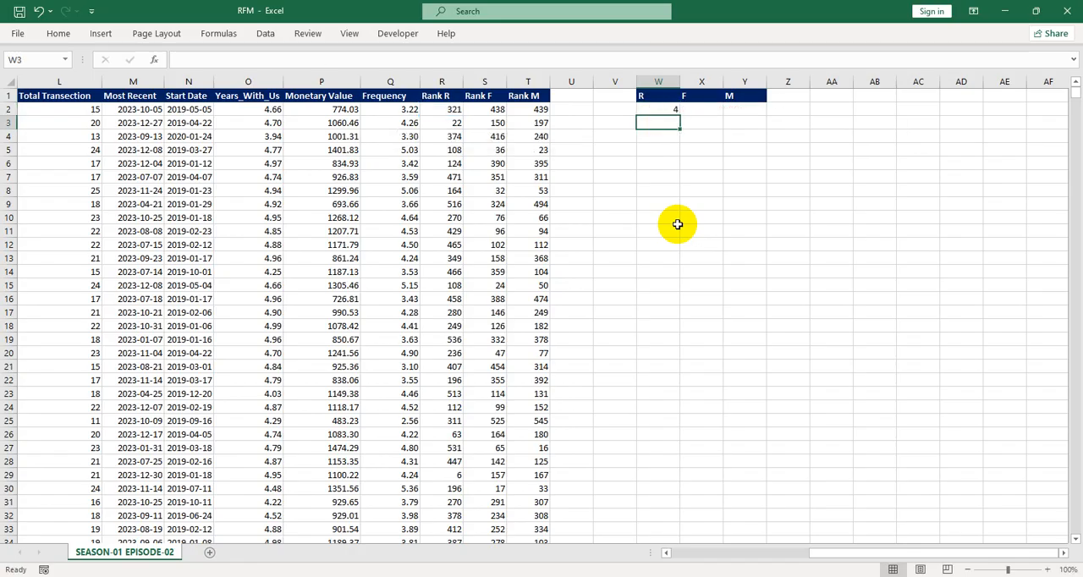
left_click(665, 110)
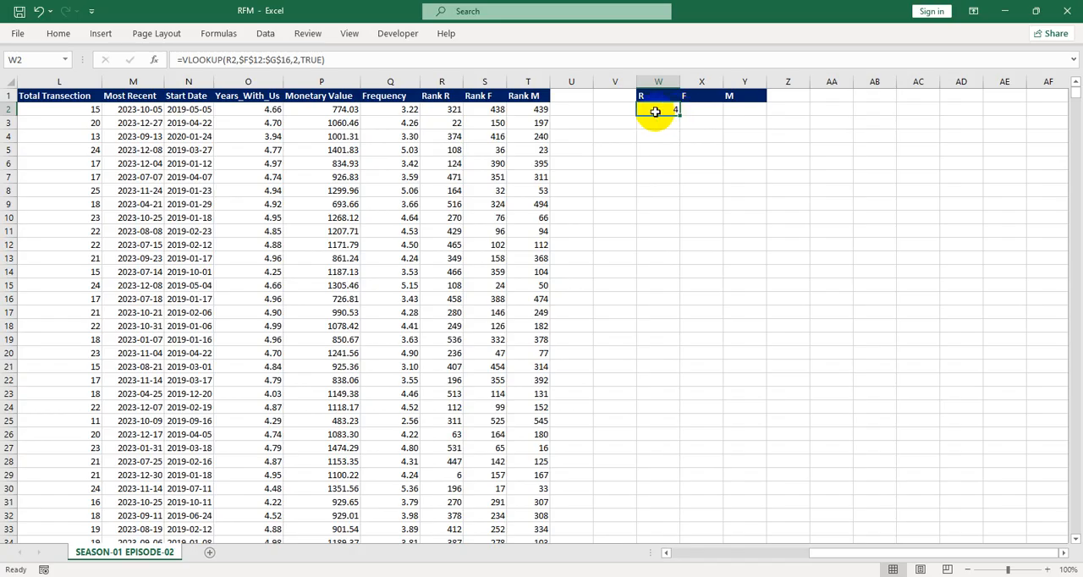
In X2, enter =VLOOKUP(S2,$F$12:$G$16,2,TRUE) to convert the frequency rank into a score
left_click(690, 110)
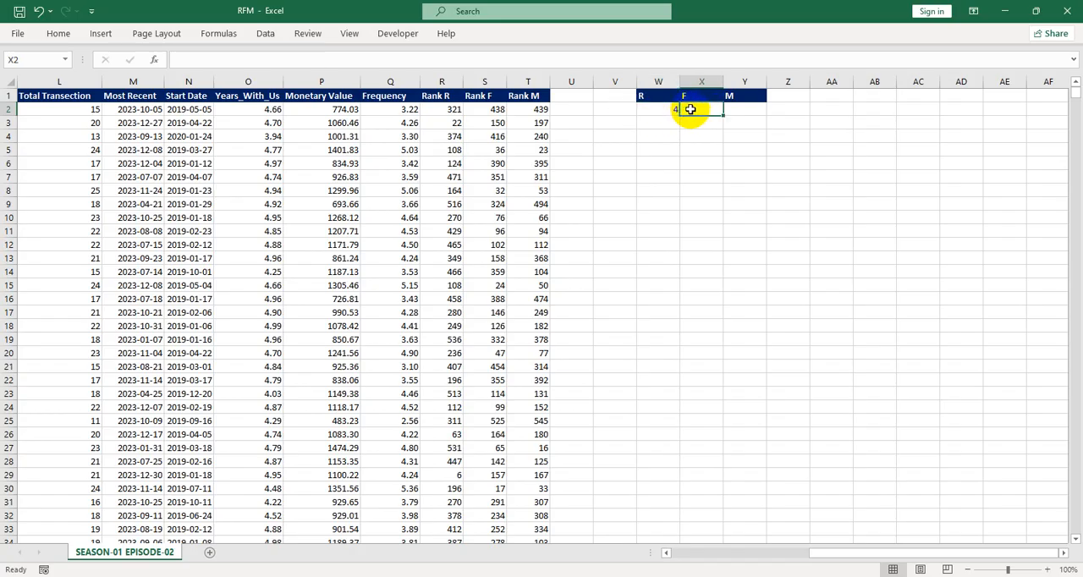
type("=VLO")
key("Tab")
left_click(485, 110)
type(",")
scroll(375, 207, "left", 2)
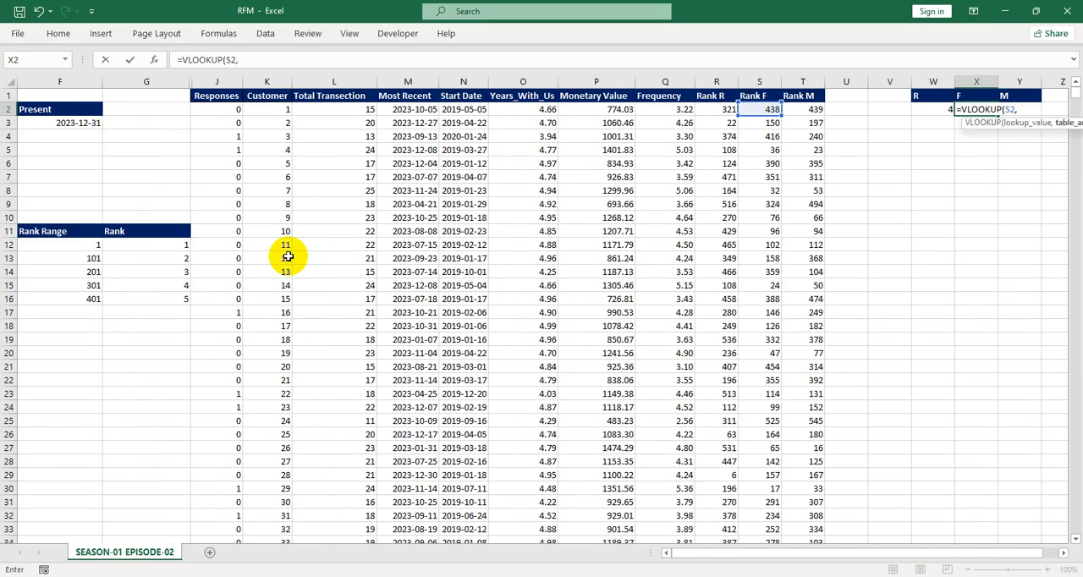
left_click_drag(92, 245, 176, 298)
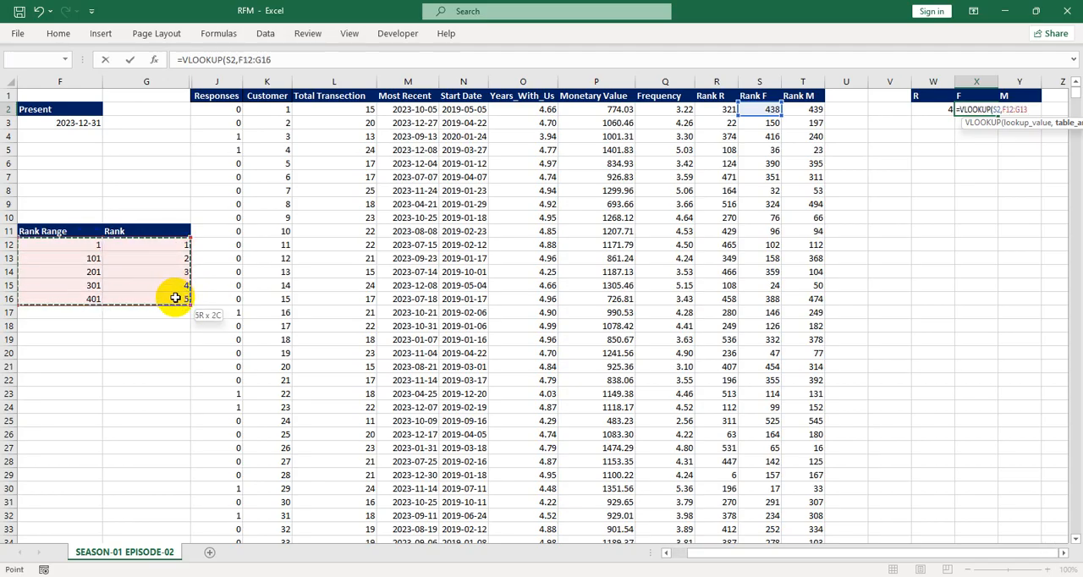
key("F4")
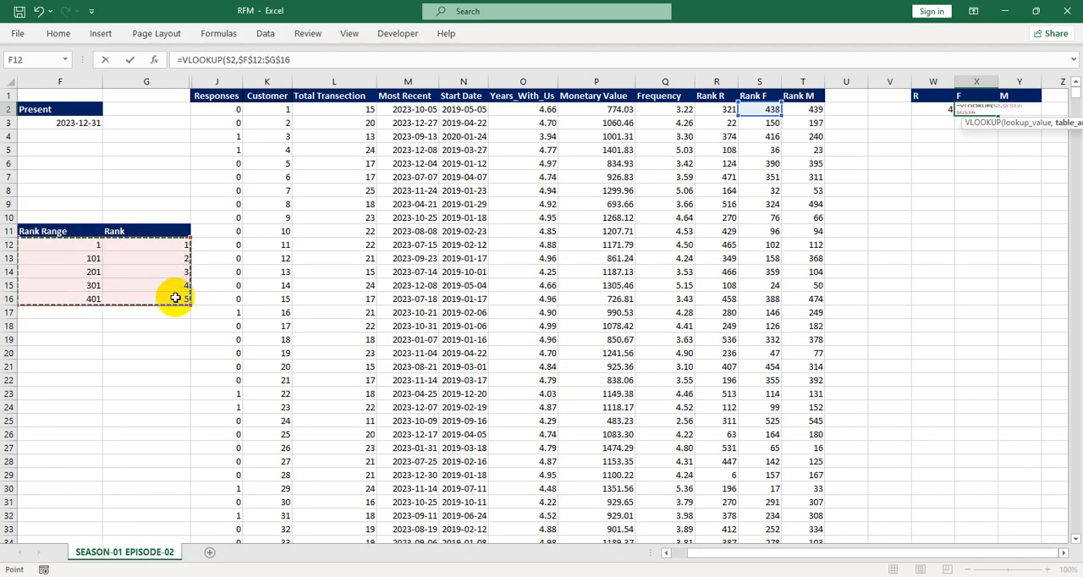
type(",")
scroll(453, 387, "right", 6)
scroll(453, 387, "left", 5)
type("2,true")
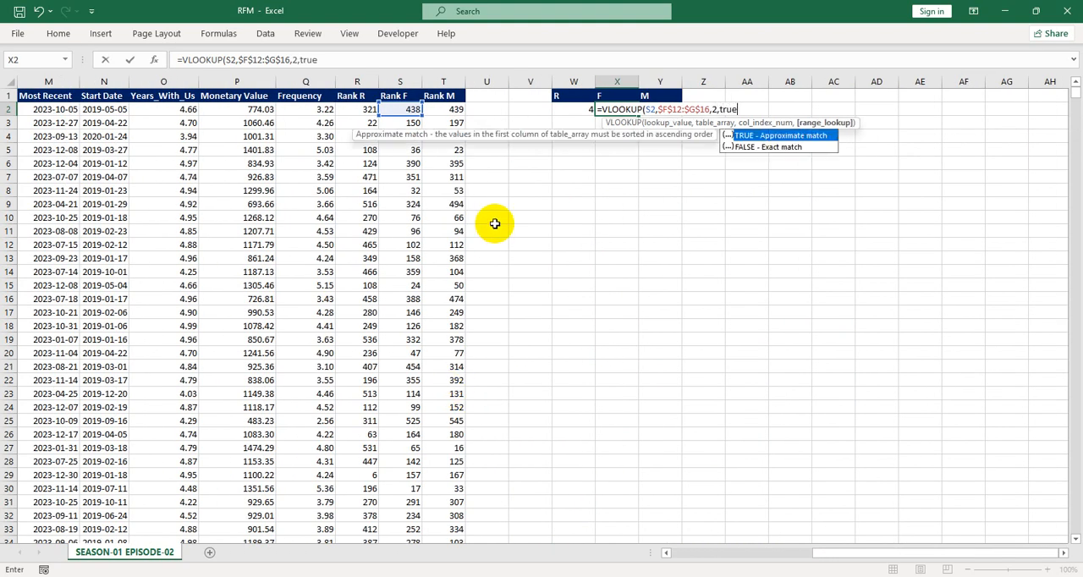
key("Tab")
key("Return")
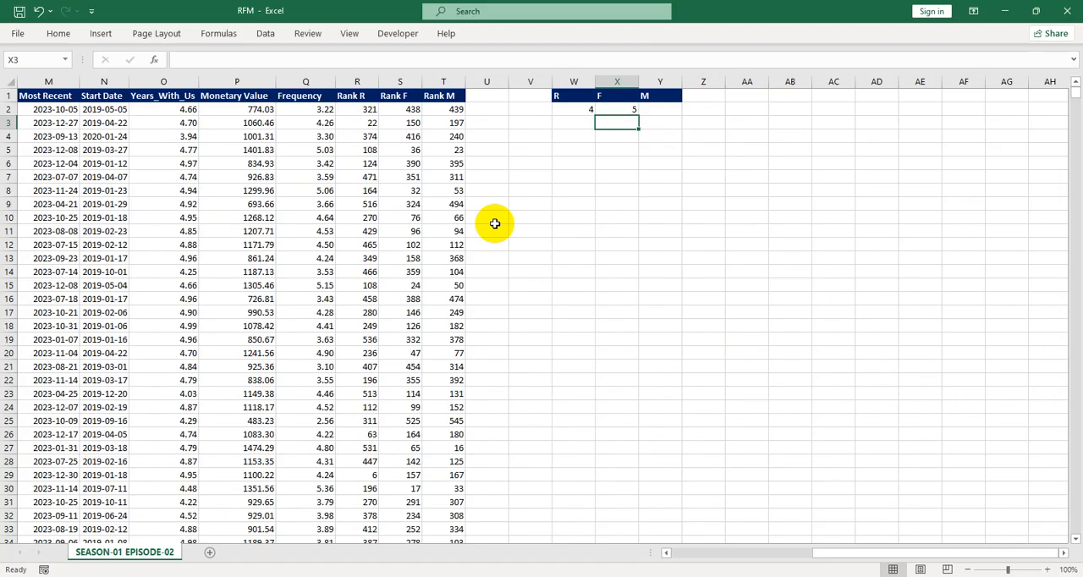
In Y2, enter =VLOOKUP(T2,$F$12:$G$16,2,TRUE) to convert the monetary rank into a score
left_click(656, 110)
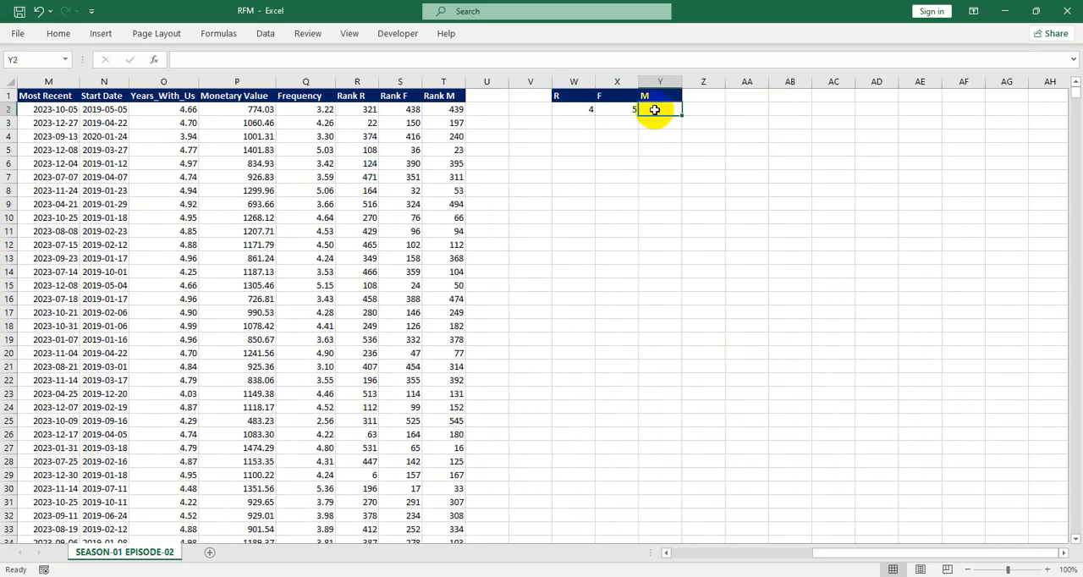
type("=VLOOKUP(")
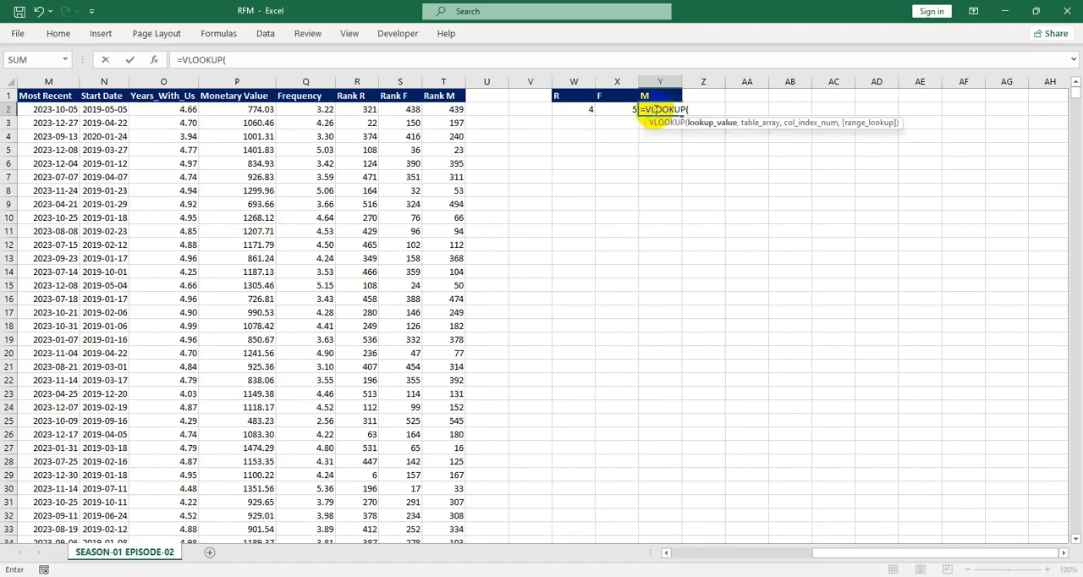
left_click(449, 111)
type(",")
scroll(264, 206, "left", 3)
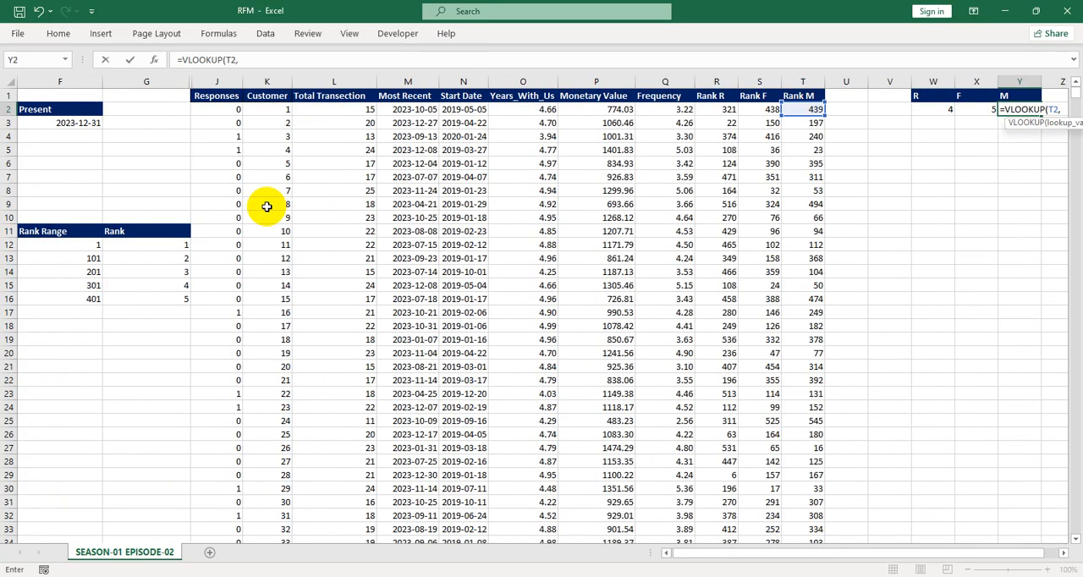
left_click_drag(81, 243, 149, 301)
key("F4")
type(",")
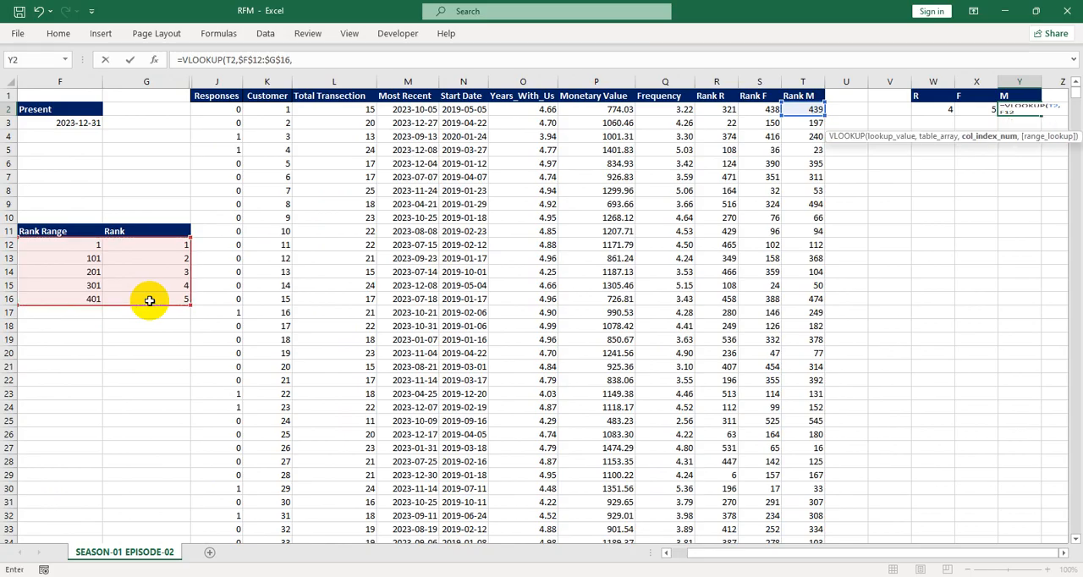
scroll(400, 244, "right", 5)
scroll(400, 244, "right", 2)
scroll(473, 244, "left", 5)
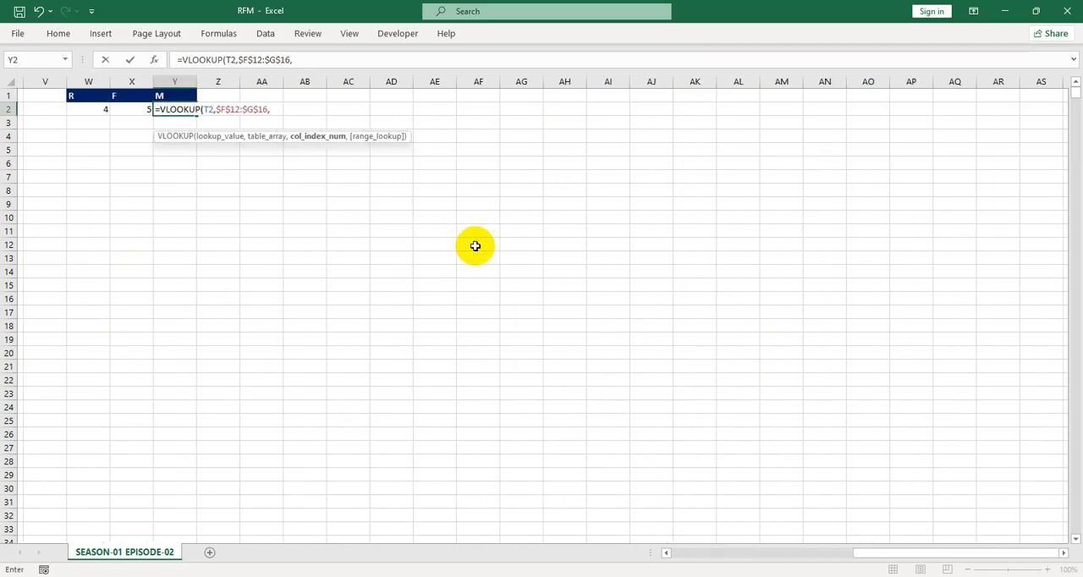
scroll(475, 245, "right", 2)
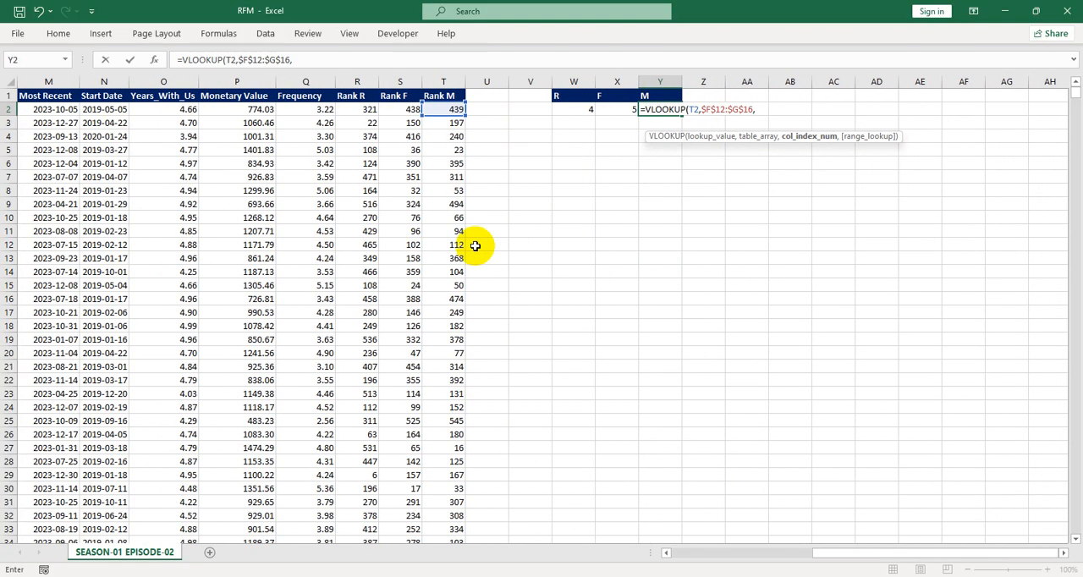
type("2,true")
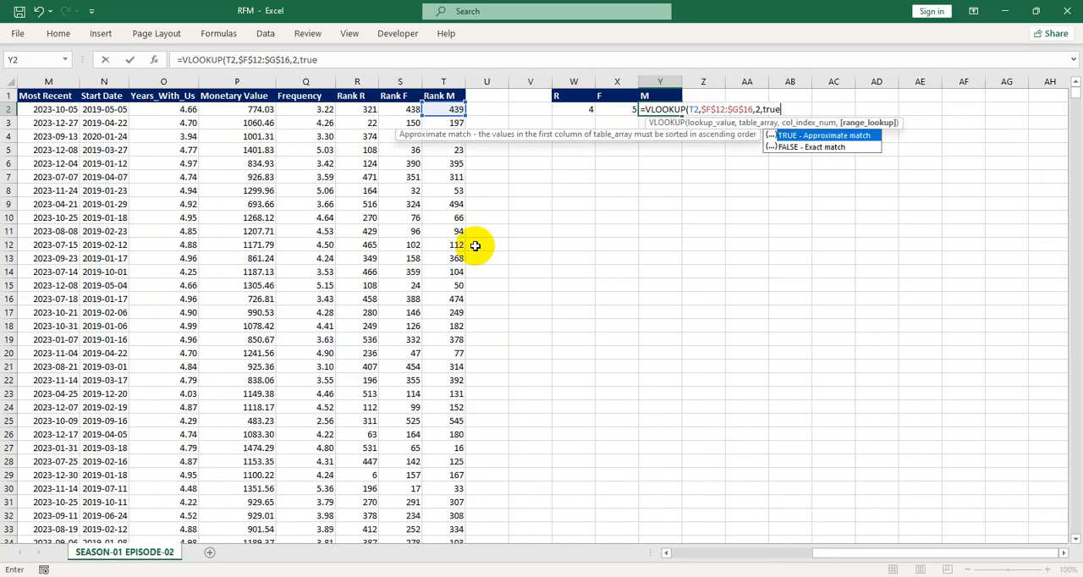
key("Tab")
type(")")
key("Return")
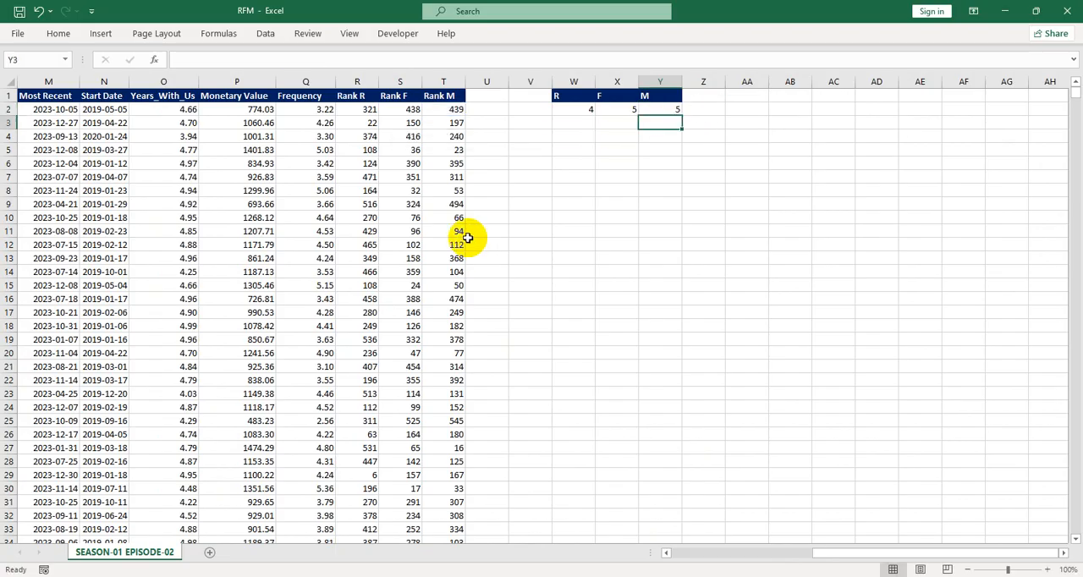
left_click_drag(563, 107, 660, 111)
left_click(579, 148)
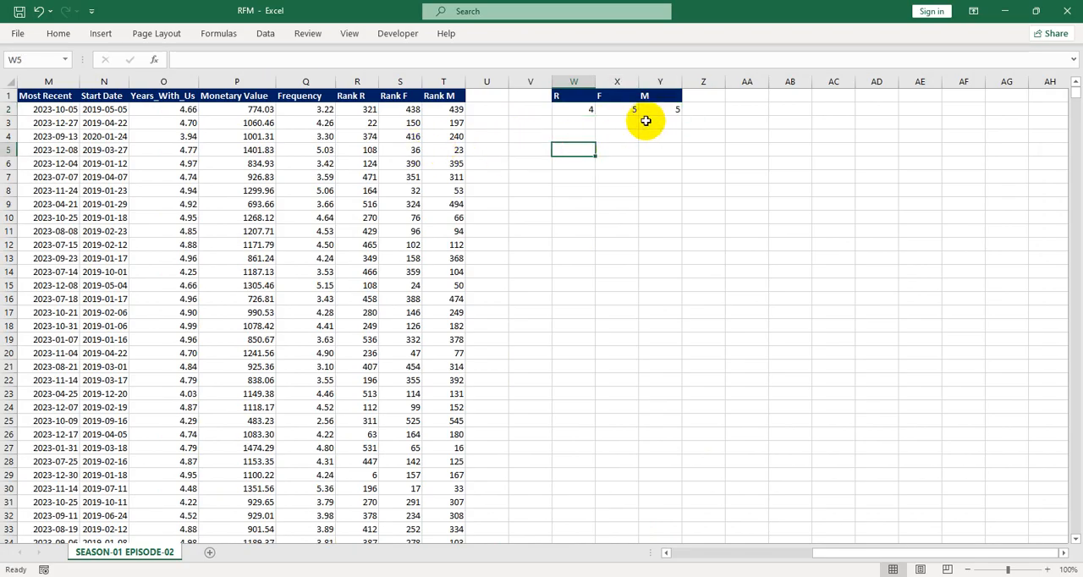
left_click_drag(587, 114, 632, 113)
left_click(569, 203)
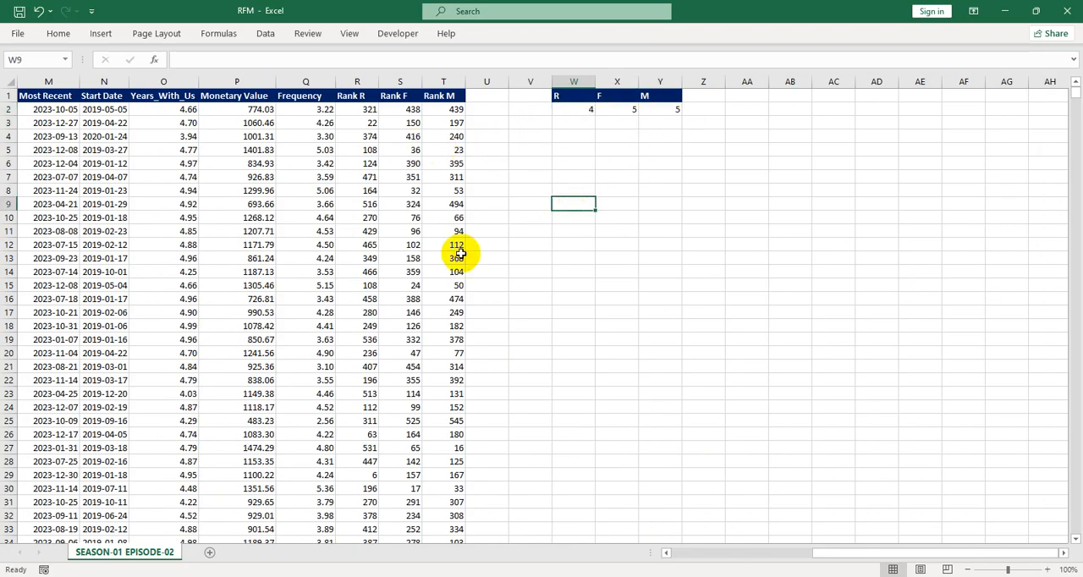
left_click_drag(842, 554, 656, 569)
left_click_drag(82, 244, 156, 300)
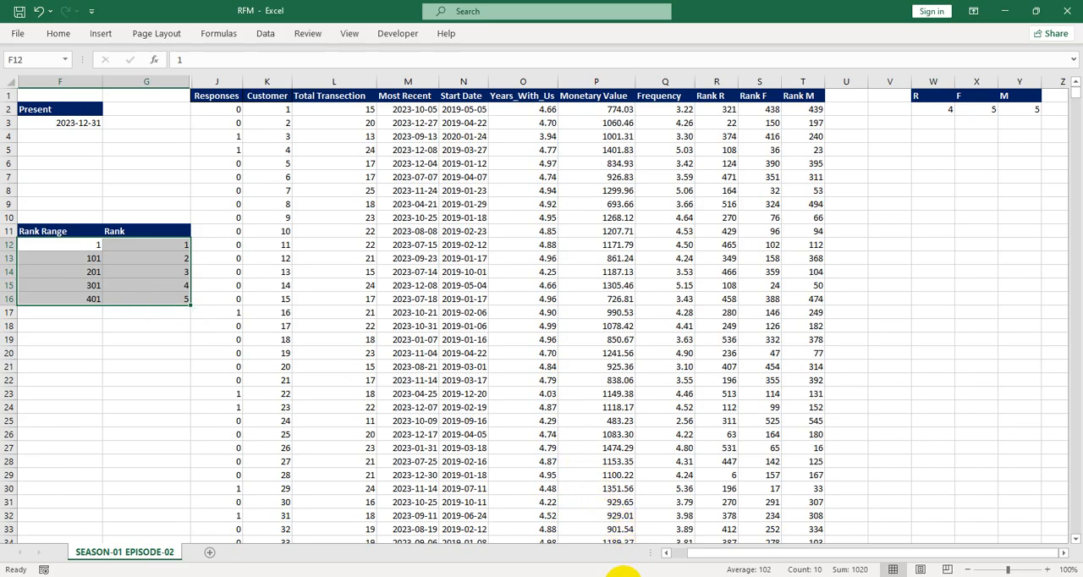
Fill the R, F and M score formulas from W2:Y2 down through all customer rows
left_click_drag(930, 108, 1039, 114)
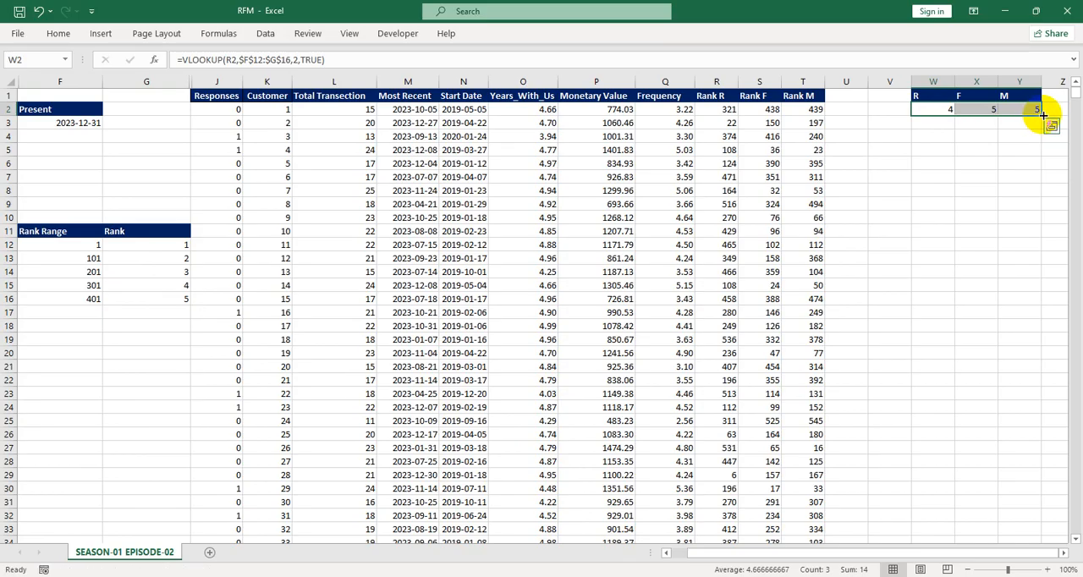
left_click(971, 144)
left_click_drag(951, 111, 1033, 110)
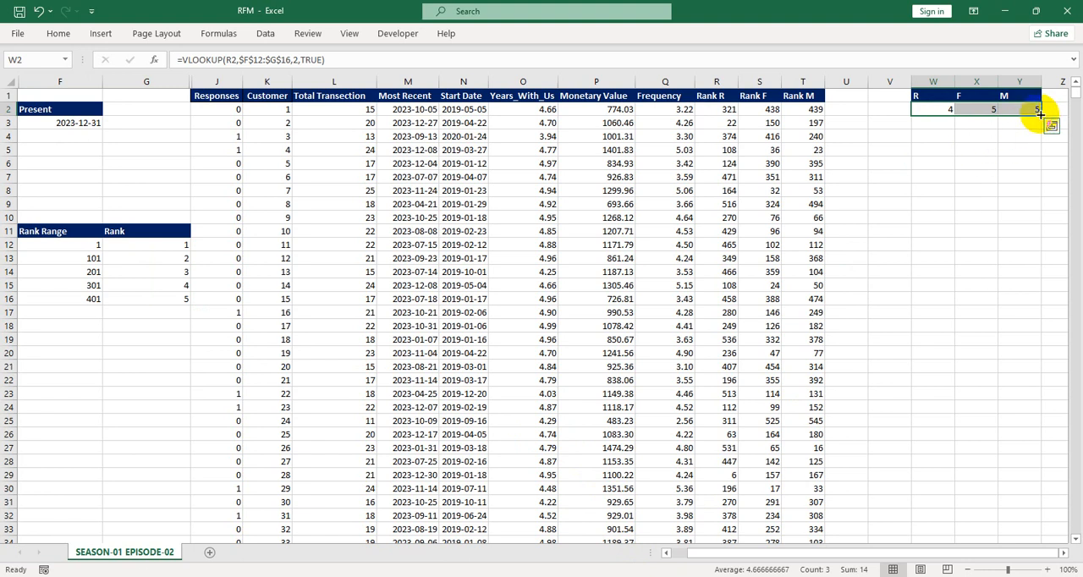
left_click_drag(1041, 114, 960, 355)
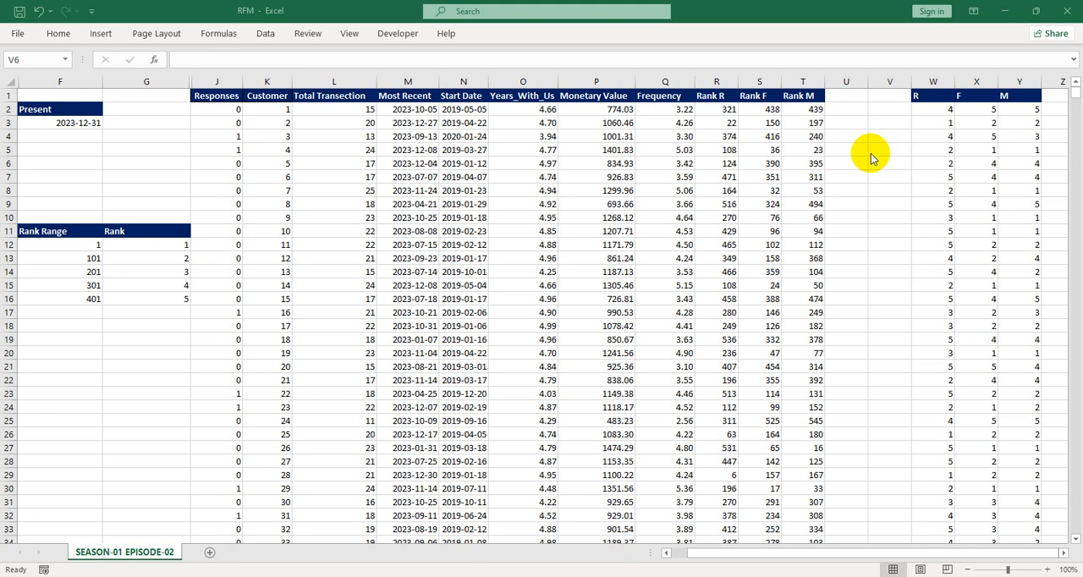
Delete the empty columns U and V next to the score columns
left_click(854, 108)
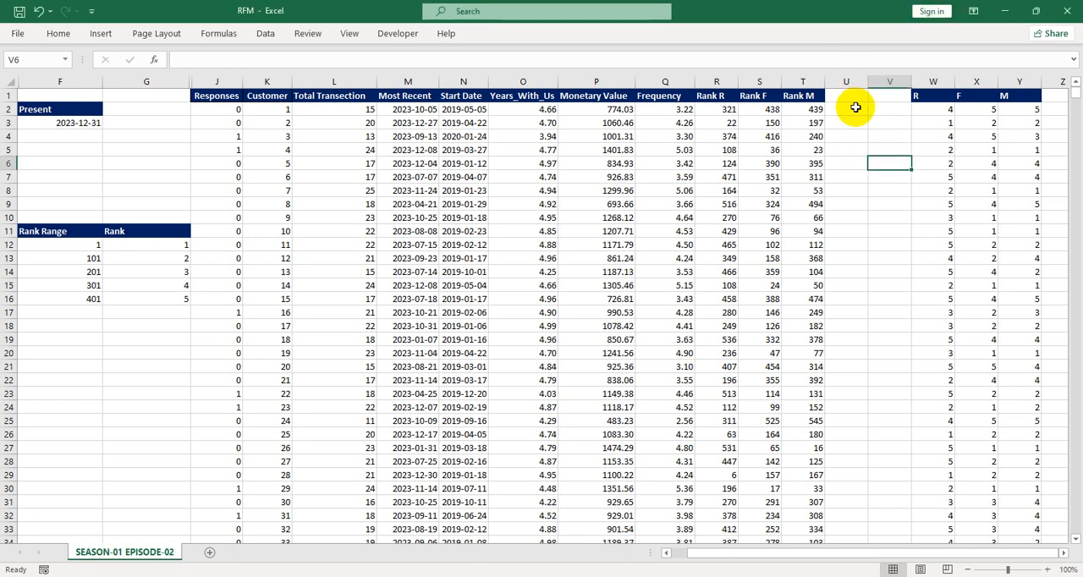
left_click_drag(844, 81, 890, 80)
right_click(869, 83)
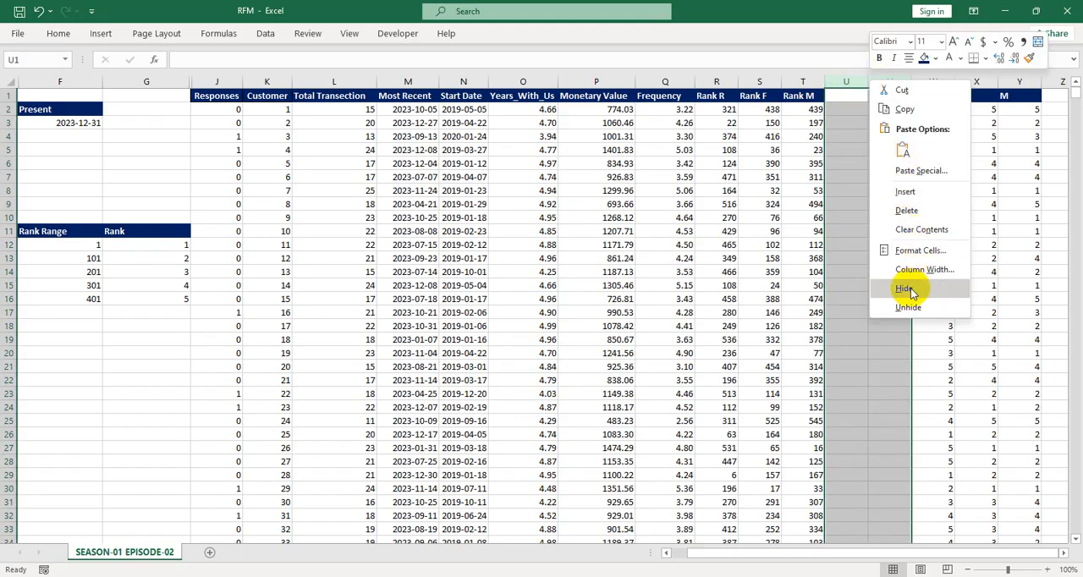
left_click(893, 213)
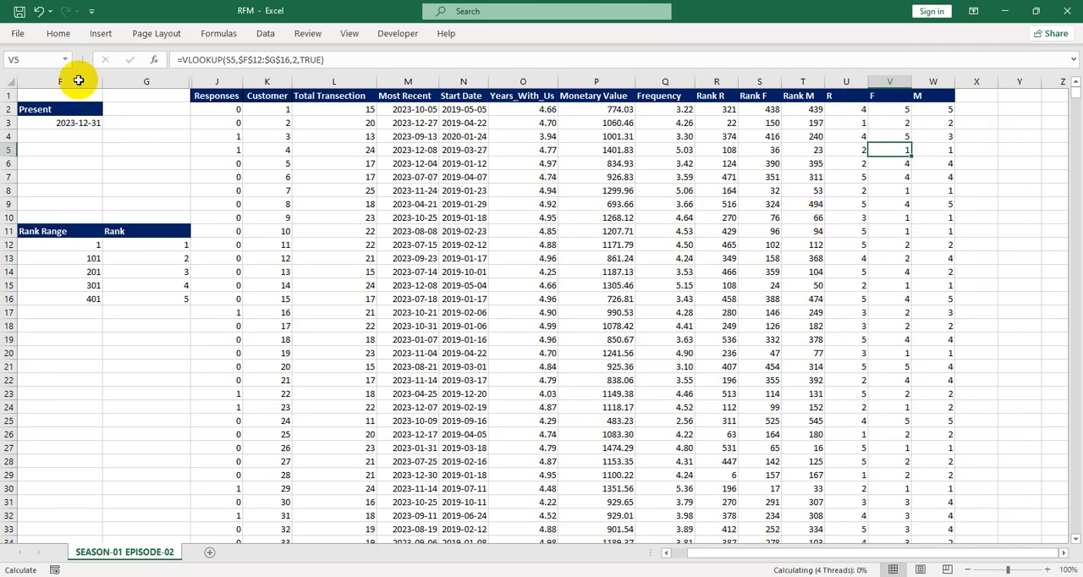
Hide columns F and G holding the Present date and rank lookup table
left_click_drag(97, 81, 138, 82)
right_click(105, 82)
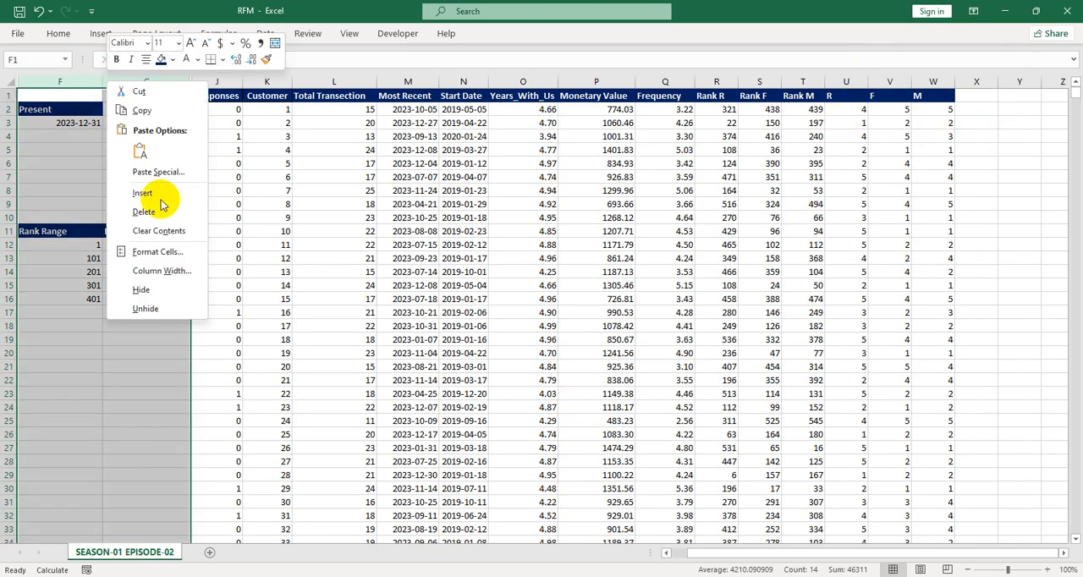
left_click(141, 290)
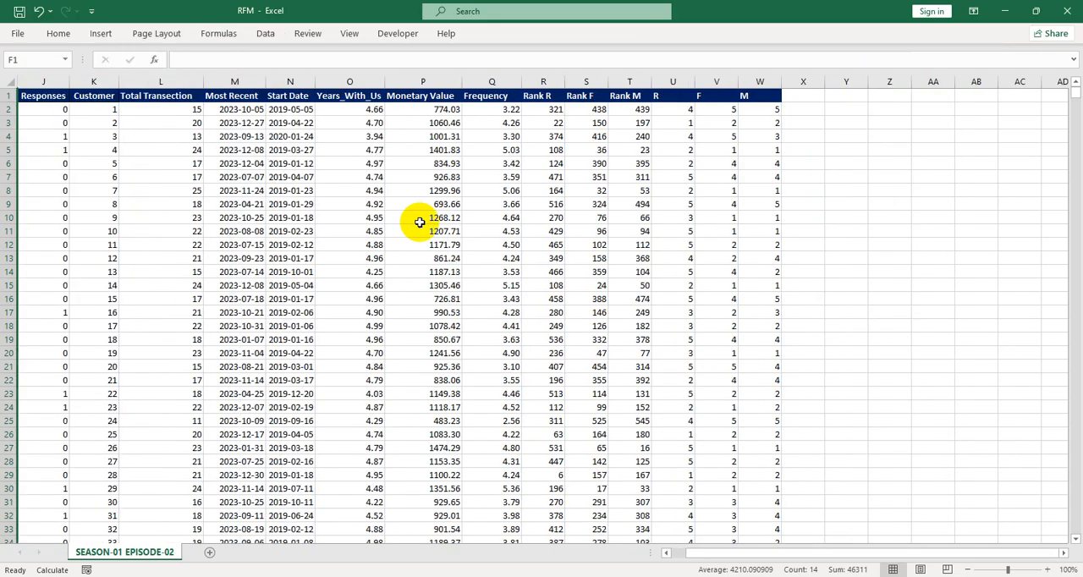
Calculate =5*5*5 in Y4 to count possible score combinations, then clear the cell
left_click(808, 98)
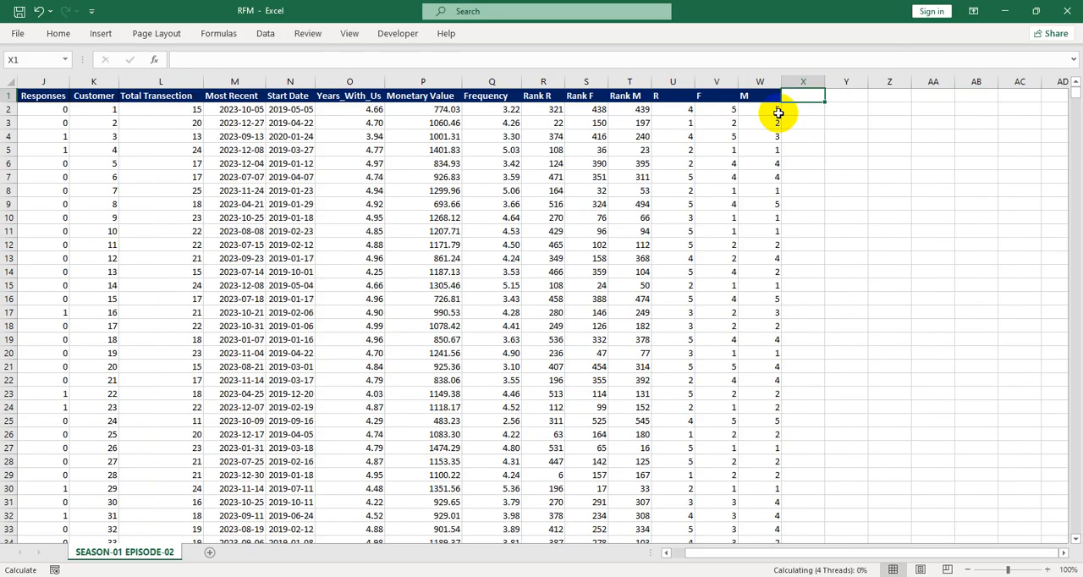
left_click(844, 139)
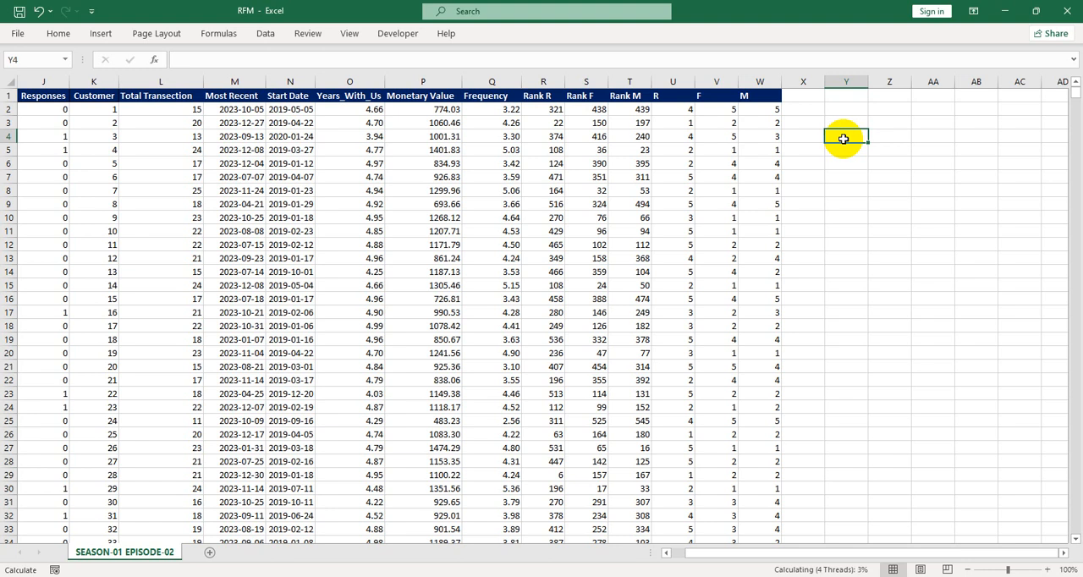
type("=5*5*5")
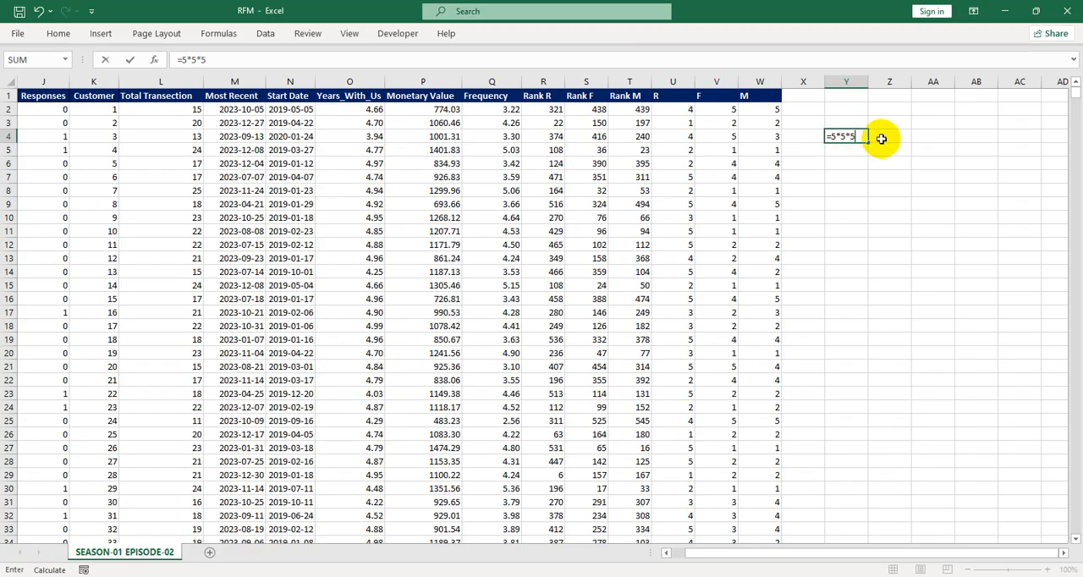
key("Return")
left_click(850, 138)
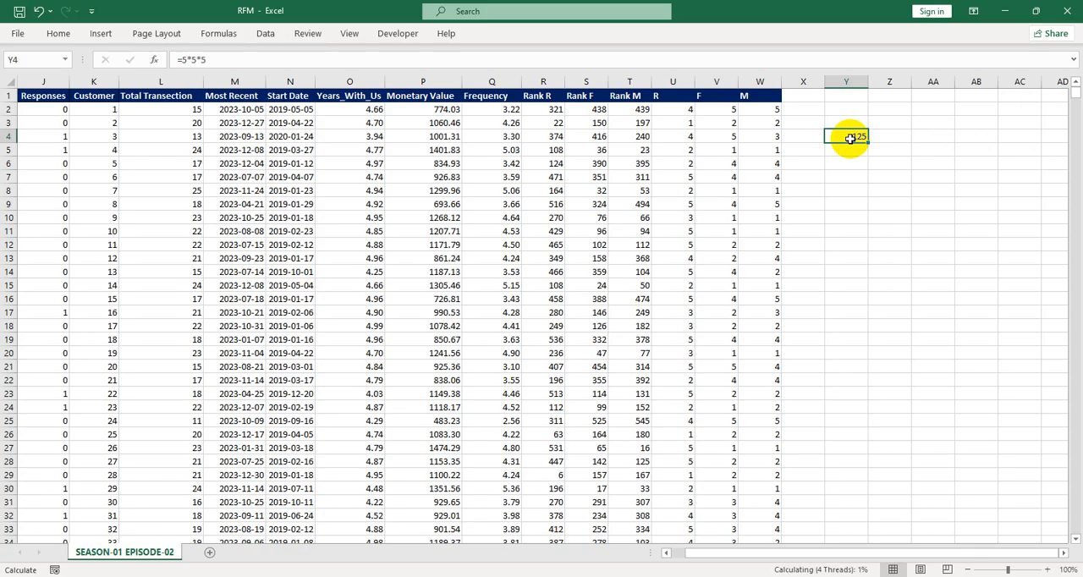
key("Delete")
Enter the headers R, F and M in cells Z1, AA1 and AB1 for a score-combination table
left_click(892, 94)
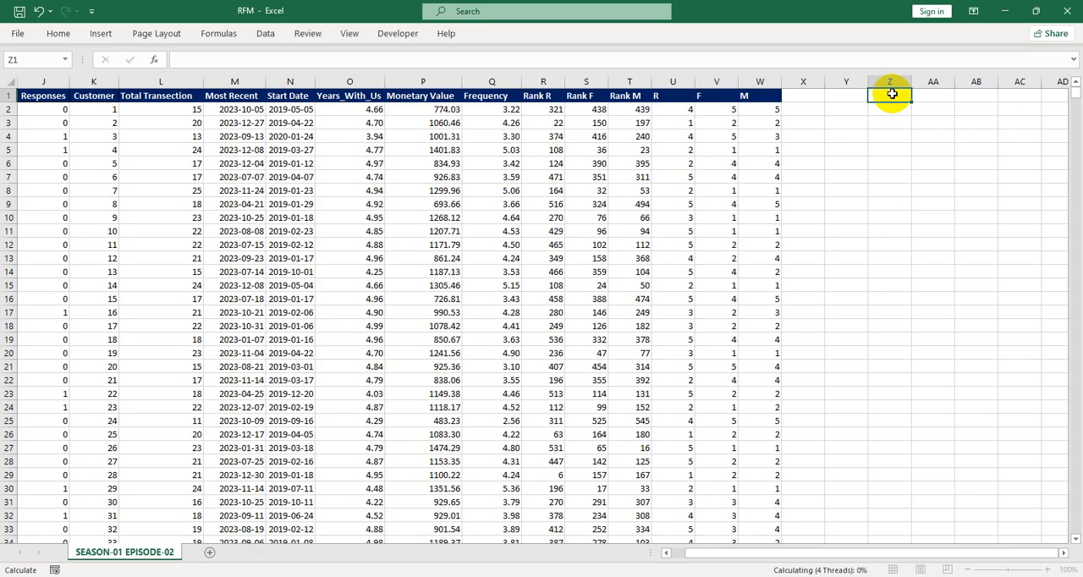
type("r")
key("Tab")
type("f")
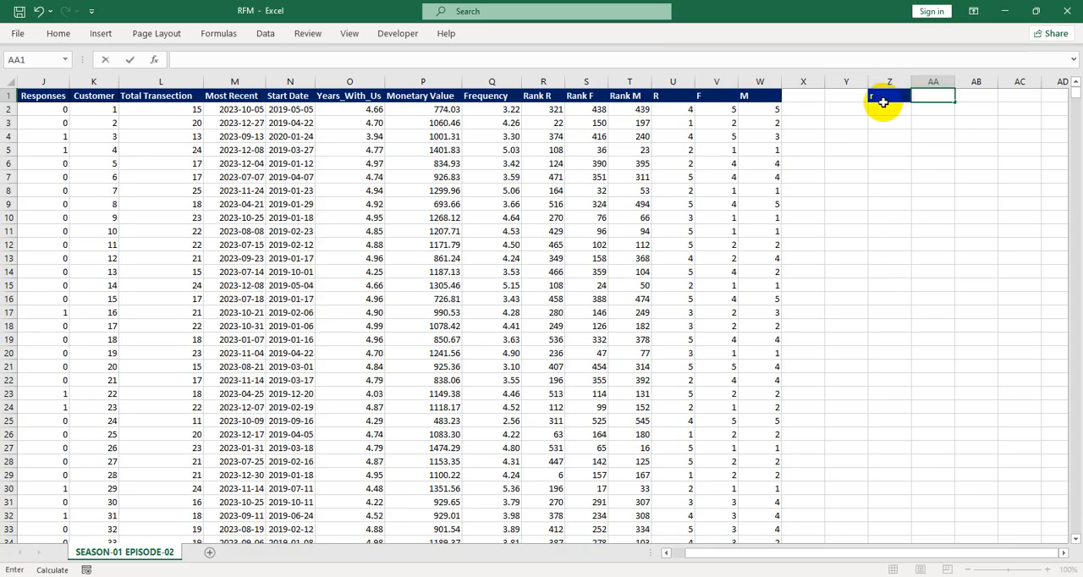
left_click(889, 94)
key("BackSpace")
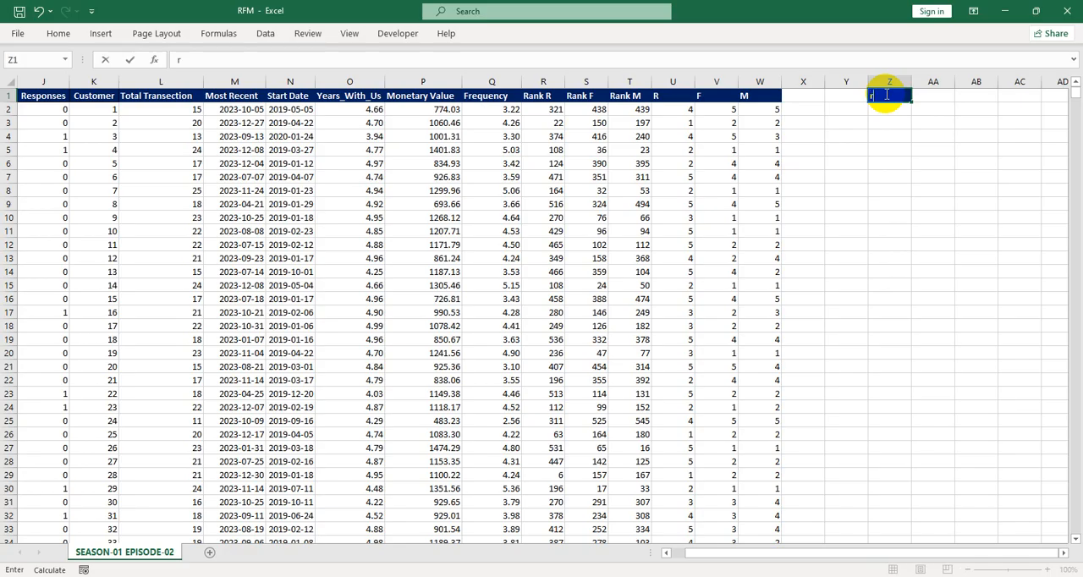
key("Tab")
type("F")
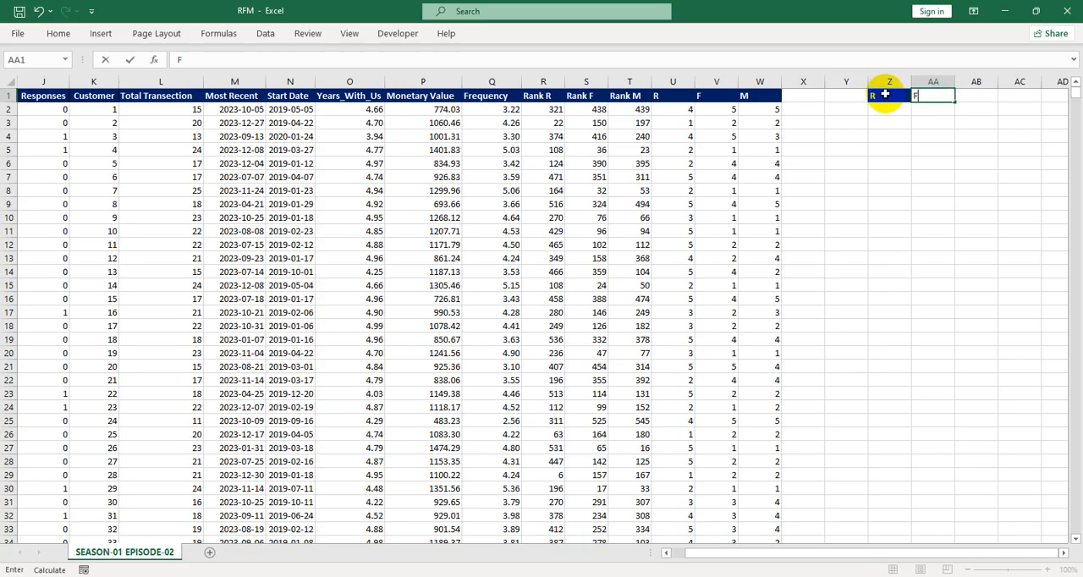
key("Tab")
type("M")
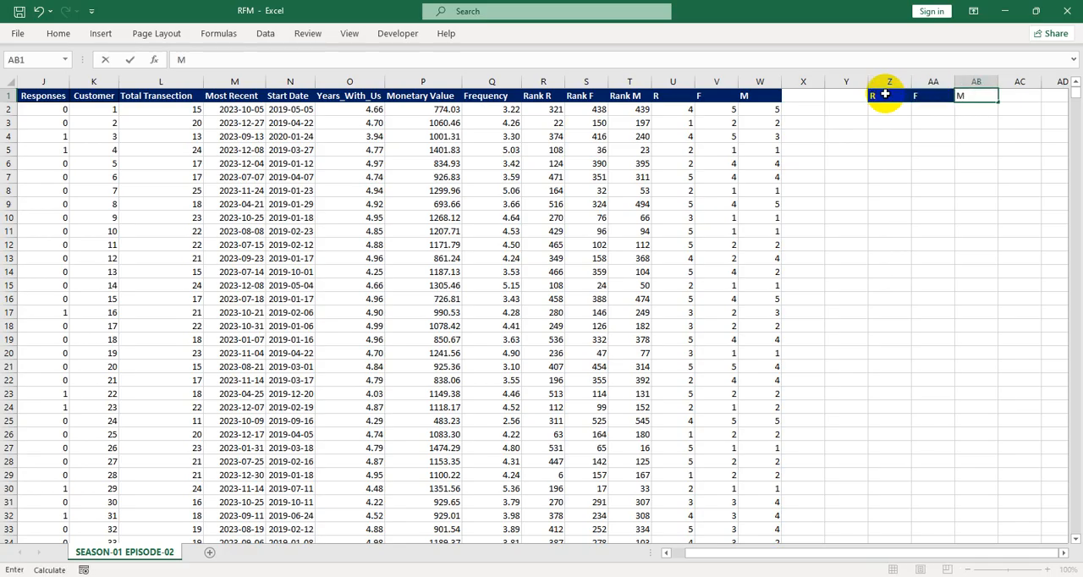
left_click(890, 111)
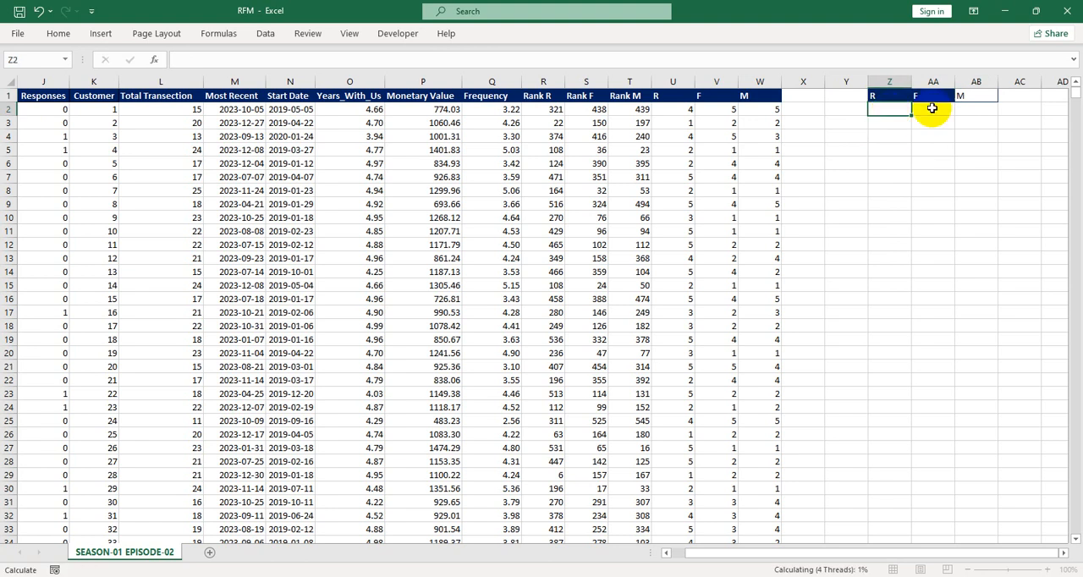
Fill the R column from Z2 down to Z26 with the value 1
scroll(932, 108, "right", 3)
left_click(931, 108)
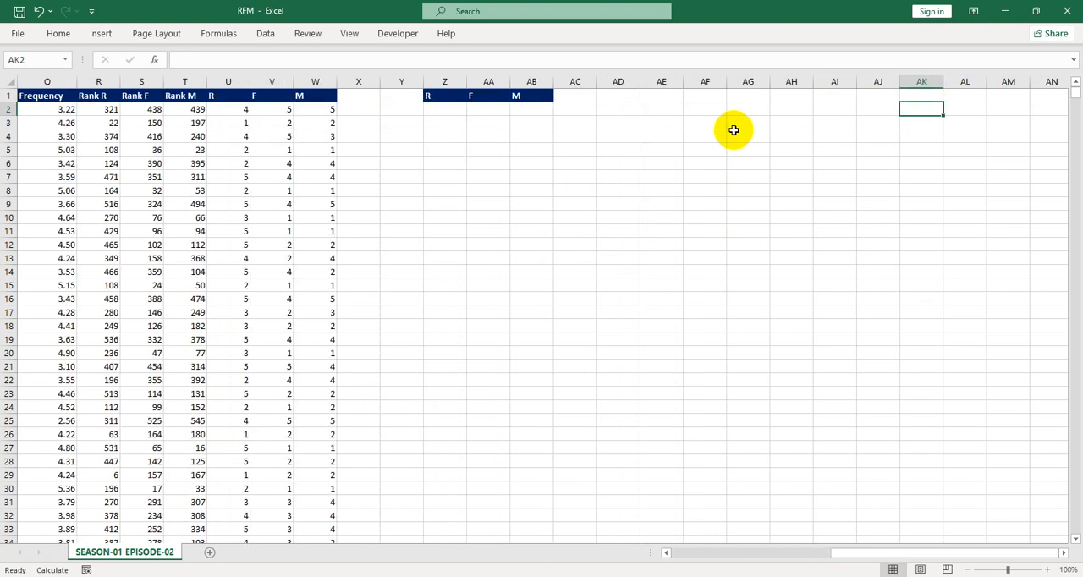
left_click(436, 110)
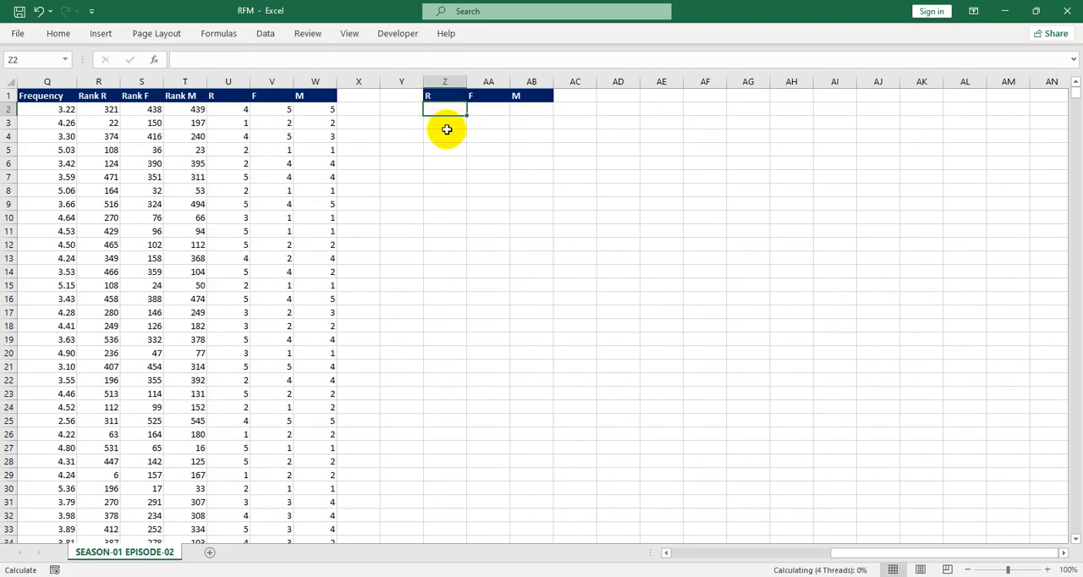
type("1")
key("Return")
type("1")
key("Return")
type("1")
key("Return")
type("1")
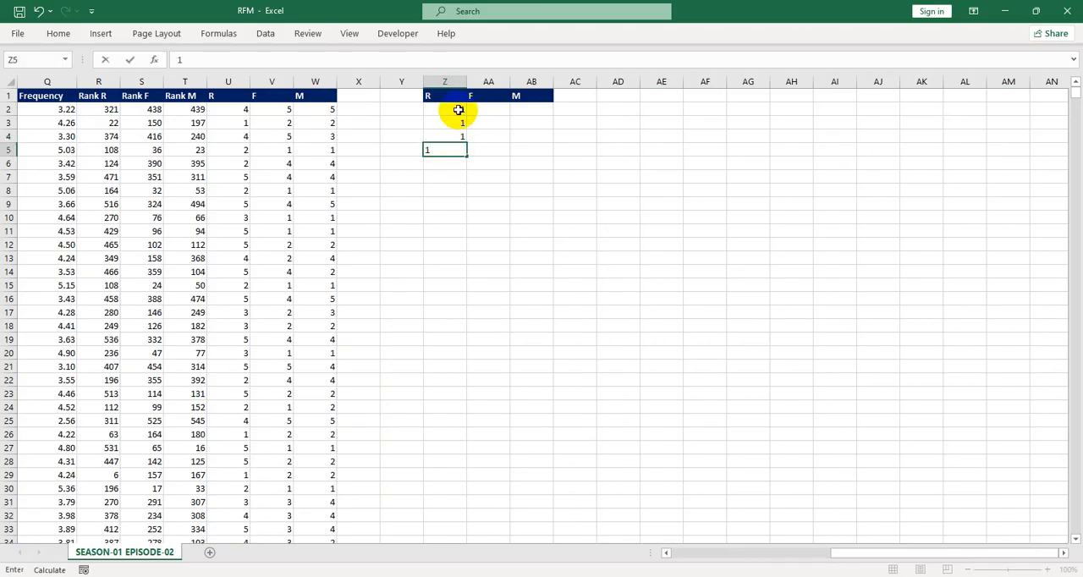
left_click_drag(458, 110, 445, 441)
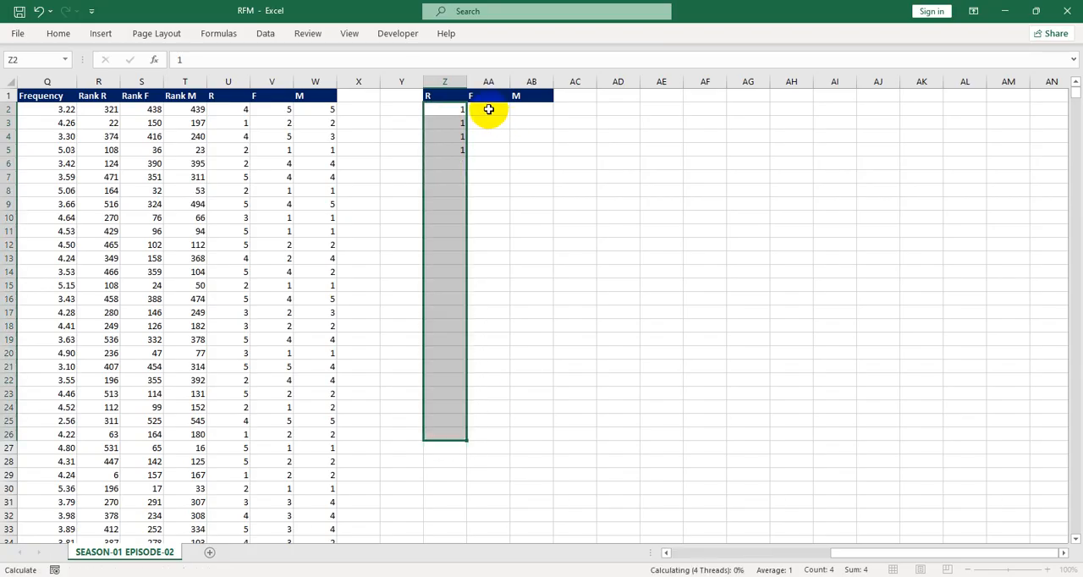
Enter 1 in AA2:AA6, put =AA2+1 in AA7 and fill it down to AA26
left_click(488, 109)
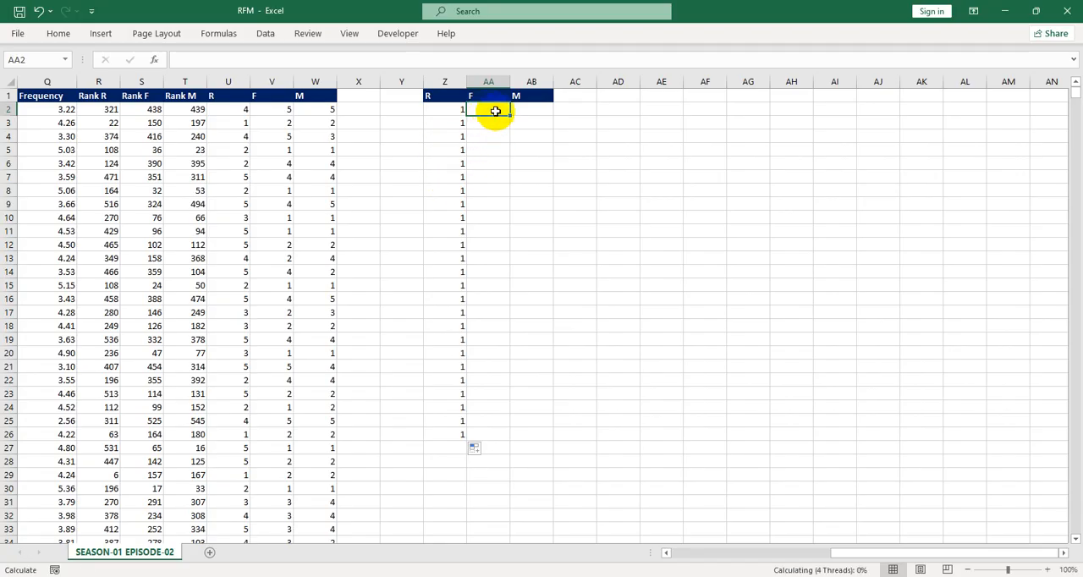
type("1")
key("Return")
type("1")
key("Return")
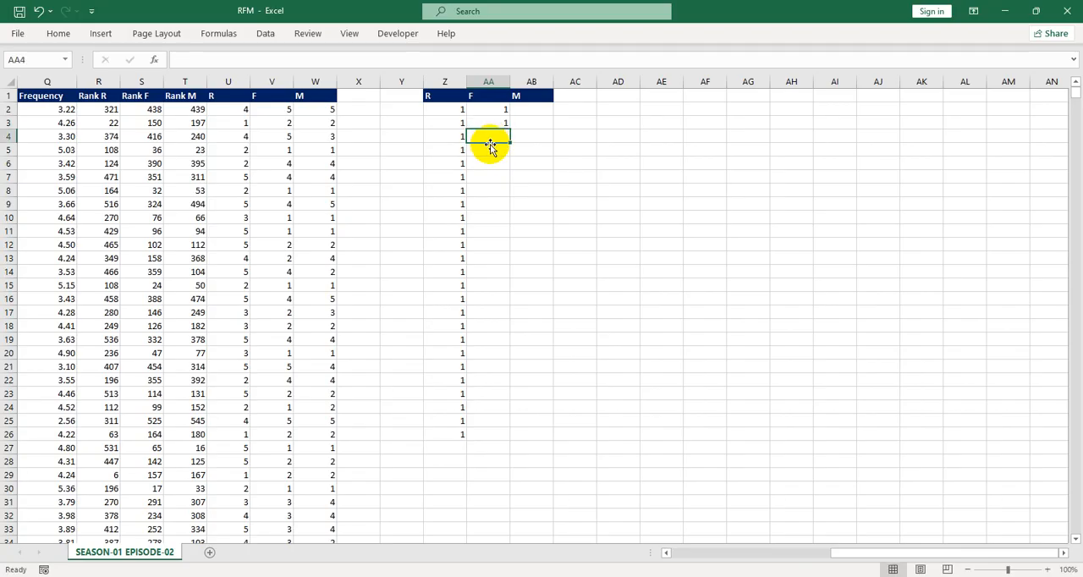
type("1")
key("Return")
type("1")
key("Return")
type("1")
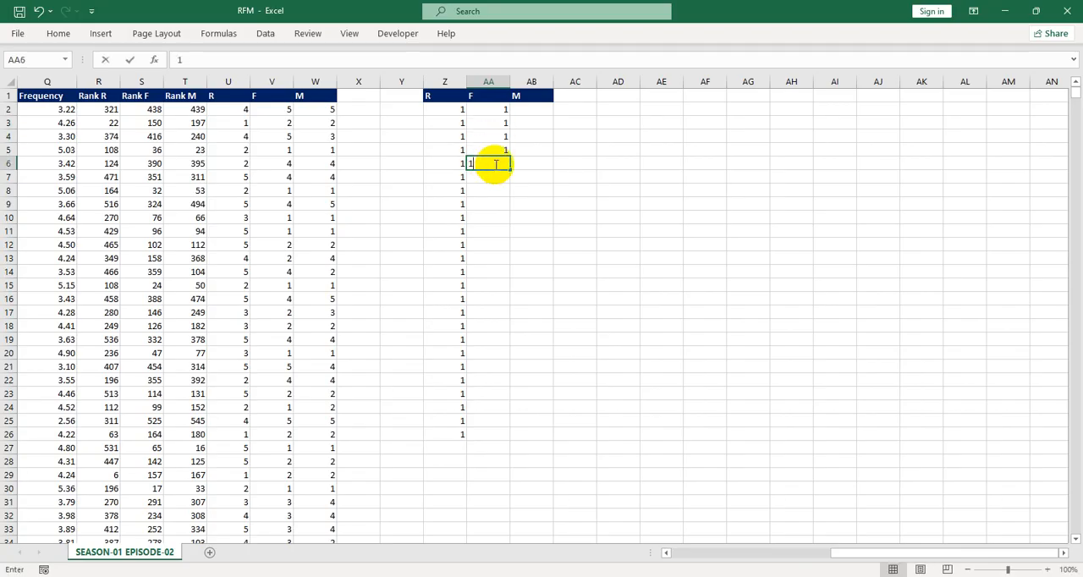
key("Return")
type("=")
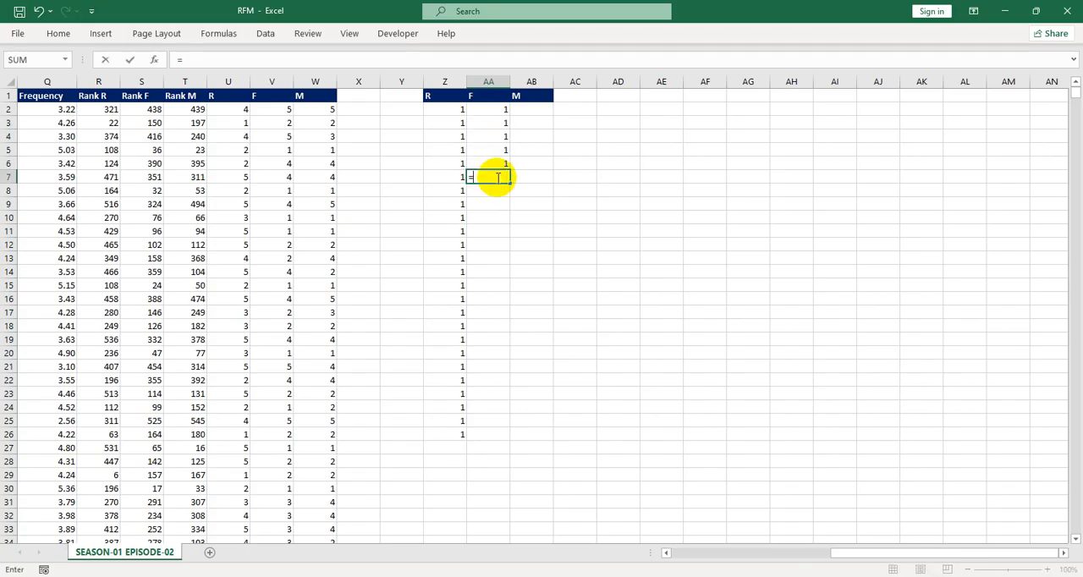
left_click(481, 108)
type("+1")
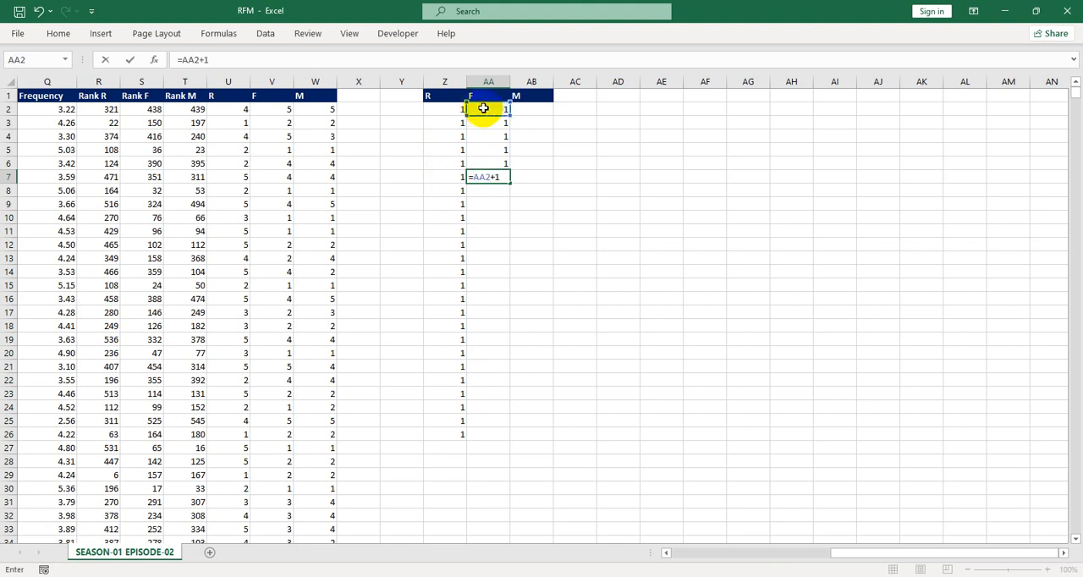
key("ctrl+Return")
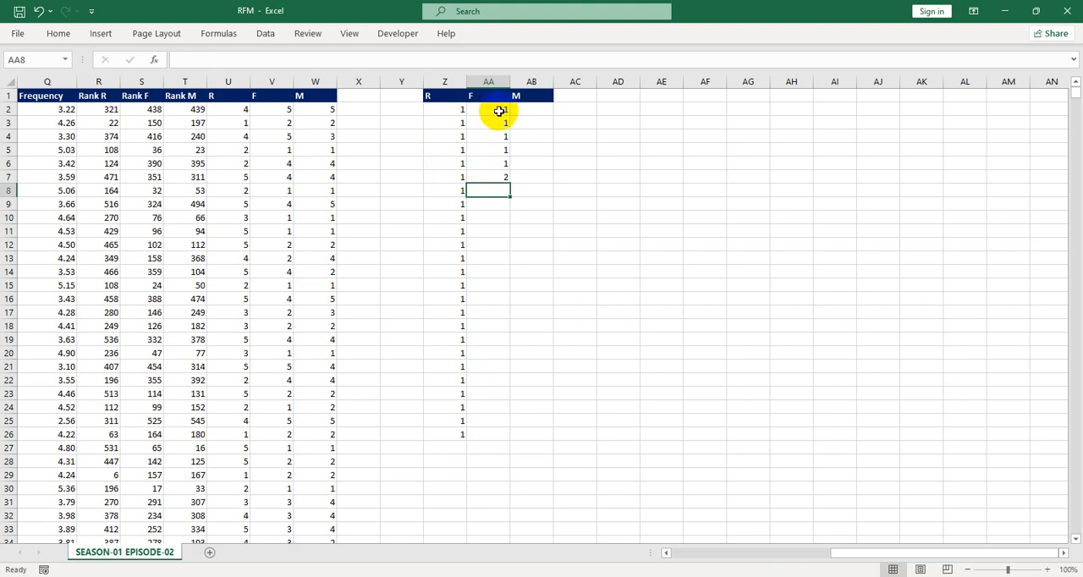
left_click_drag(508, 182, 502, 437)
left_click(548, 217)
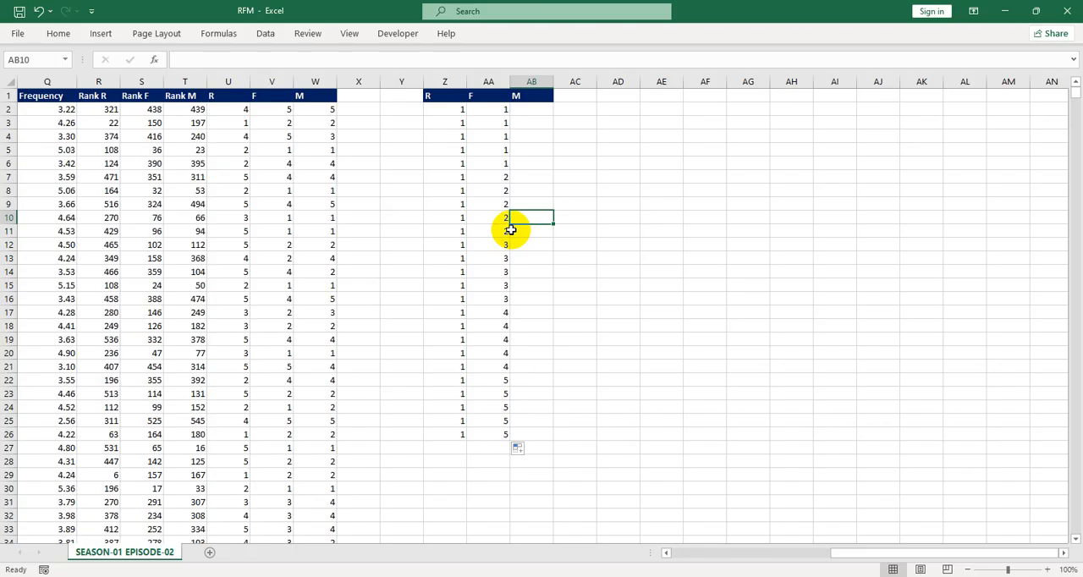
Enter 1 to 5 in AB2:AB6 and extend the series down to AB26
left_click(540, 111)
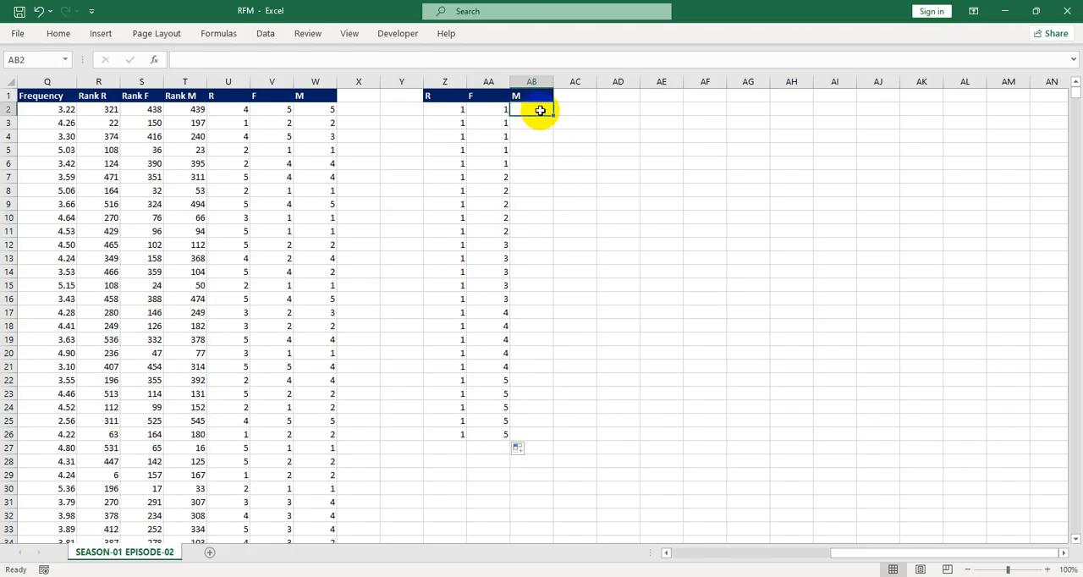
type("1")
key("Return")
type("2")
key("Return")
type("3")
key("Return")
type("4")
key("Return")
type("5")
key("Return")
left_click_drag(540, 111, 528, 436)
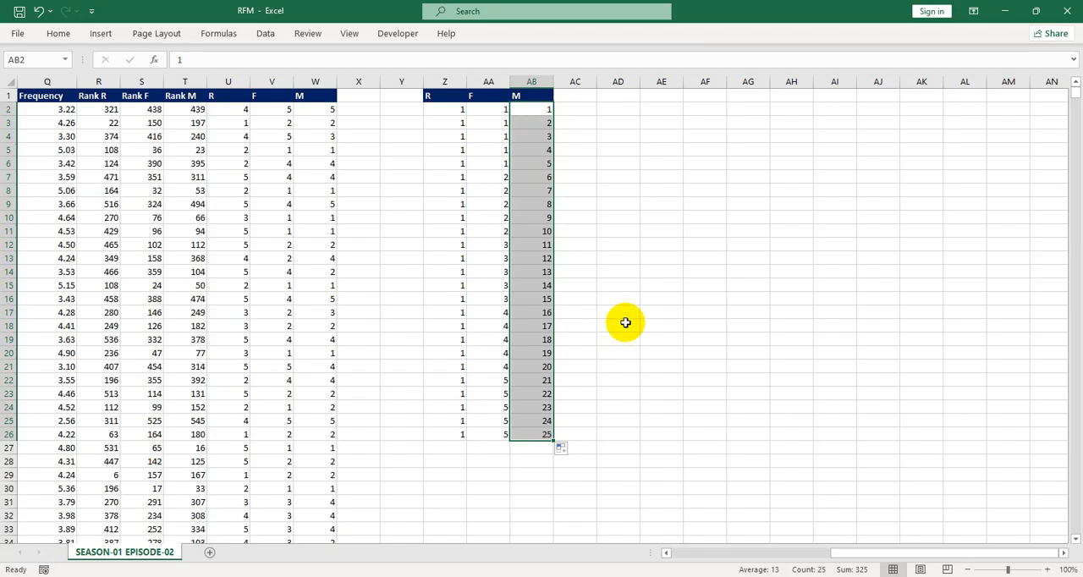
Enter =Z2+1 in Z27 and fill it down the R column to Z126
scroll(541, 356, "down", 1)
left_click(459, 408)
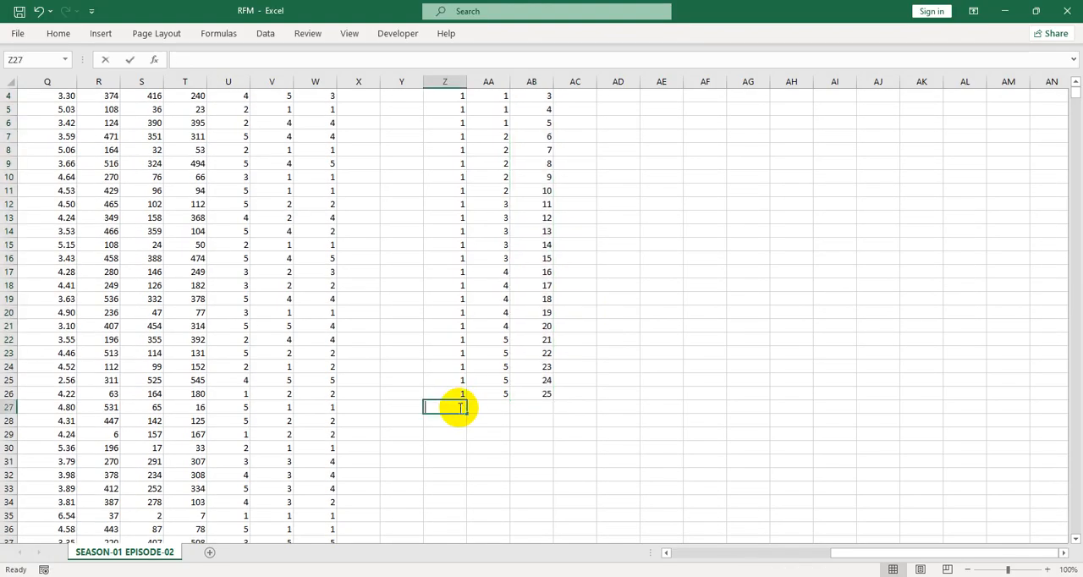
type("=")
scroll(423, 257, "up", 1)
left_click(446, 111)
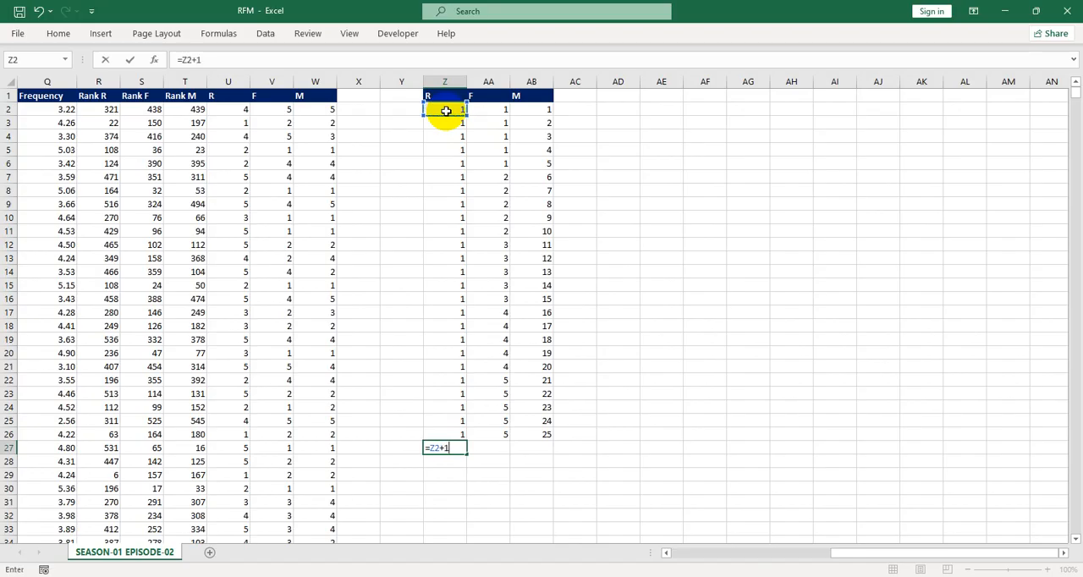
type("+1")
key("Return")
scroll(483, 169, "down", 3)
left_click(461, 329)
left_click_drag(467, 332, 487, 496)
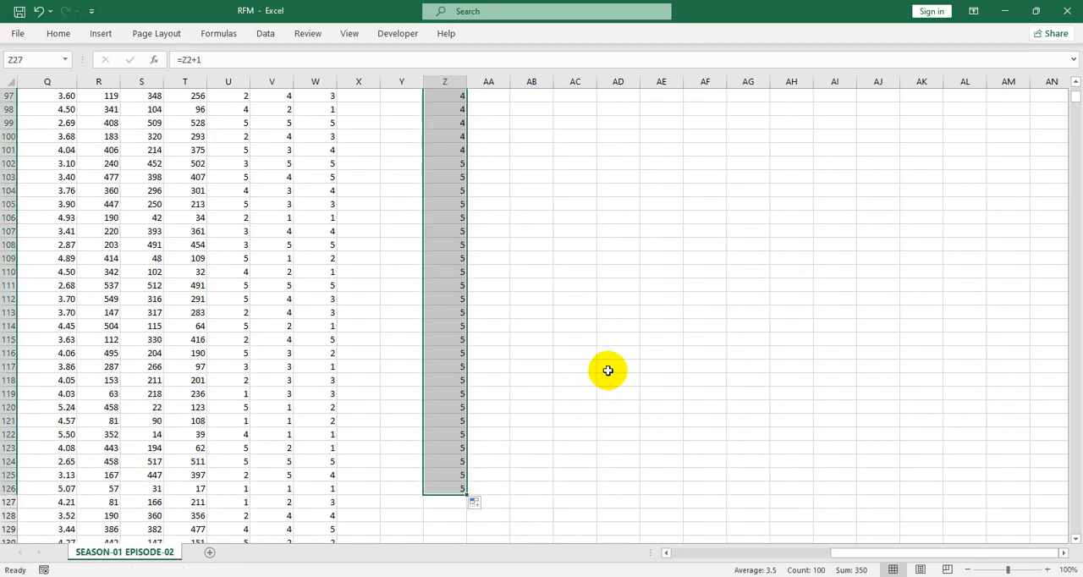
scroll(608, 370, "up", 20)
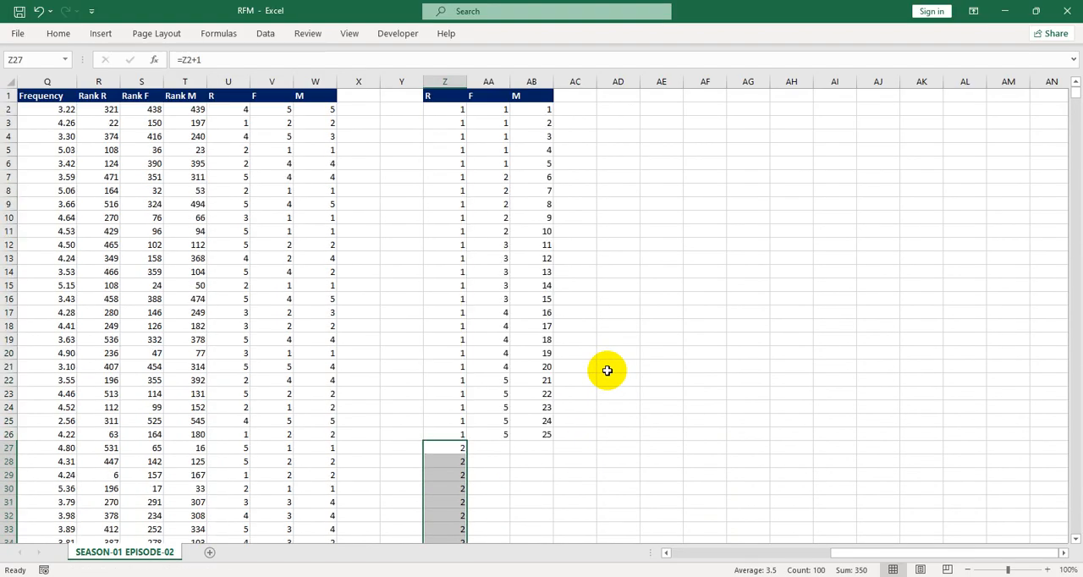
Clear the series values in AB7:AB26
left_click_drag(496, 109, 549, 439)
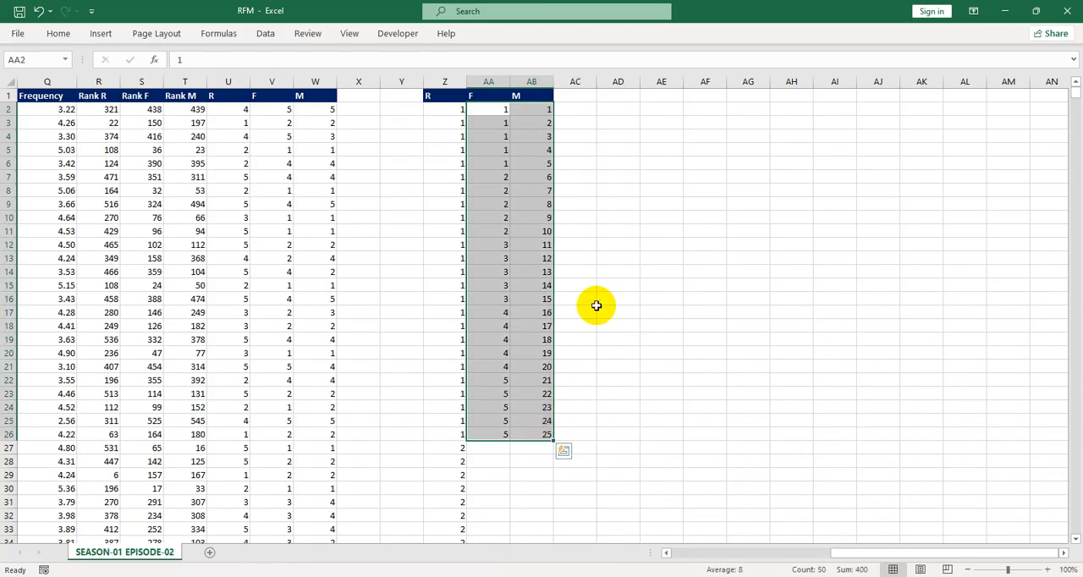
left_click(594, 303)
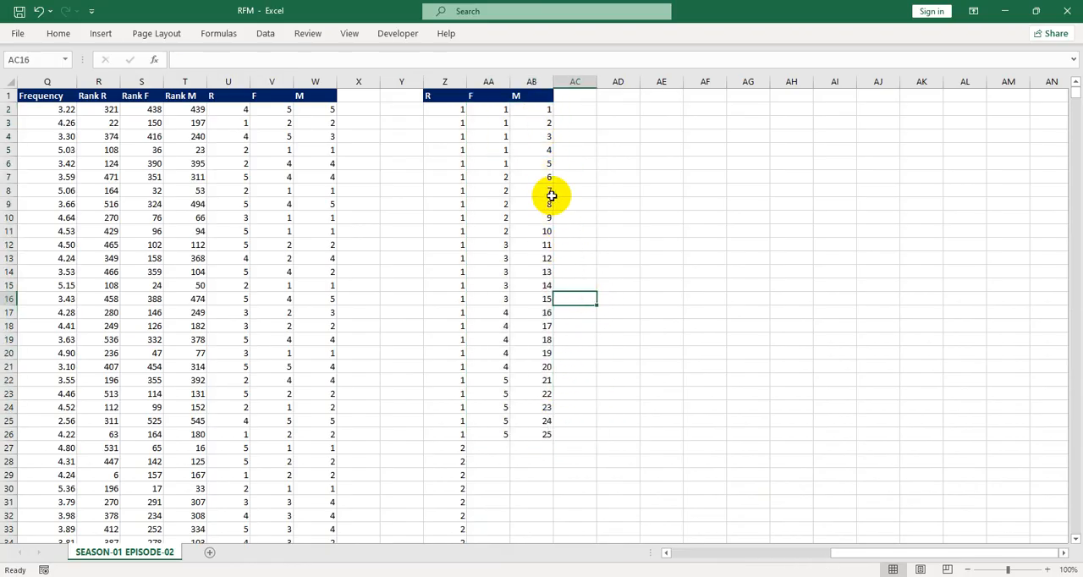
left_click_drag(546, 177, 551, 425)
key("alt")
key("h")
key("e")
key("a")
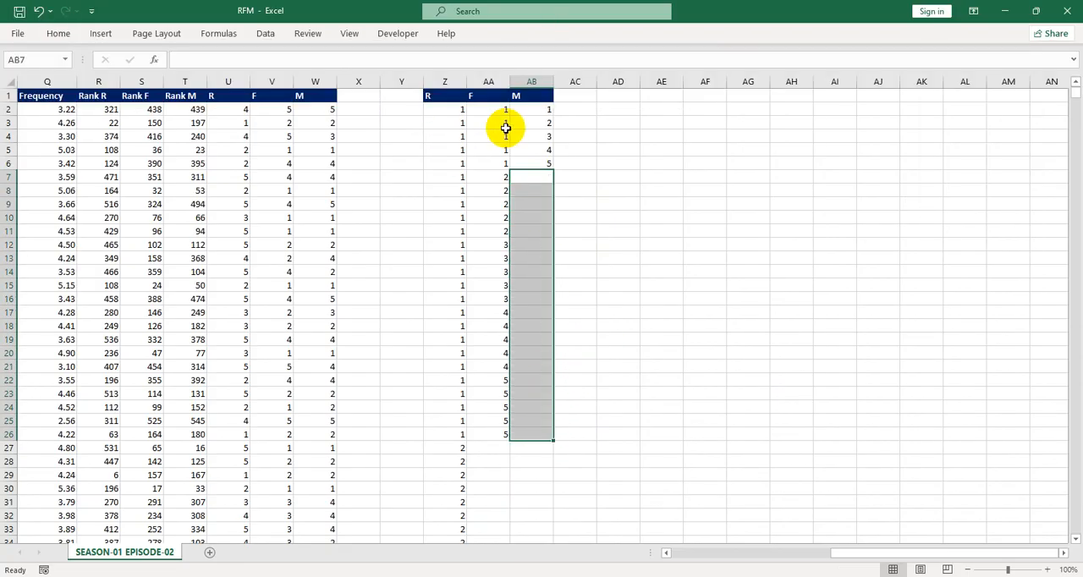
left_click(529, 180)
type("=")
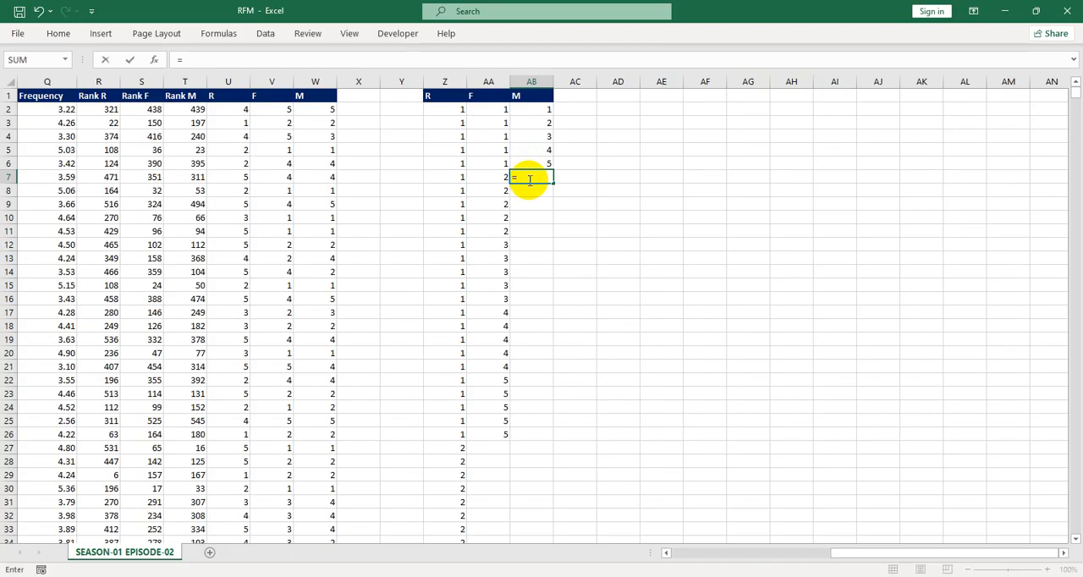
left_click(540, 106)
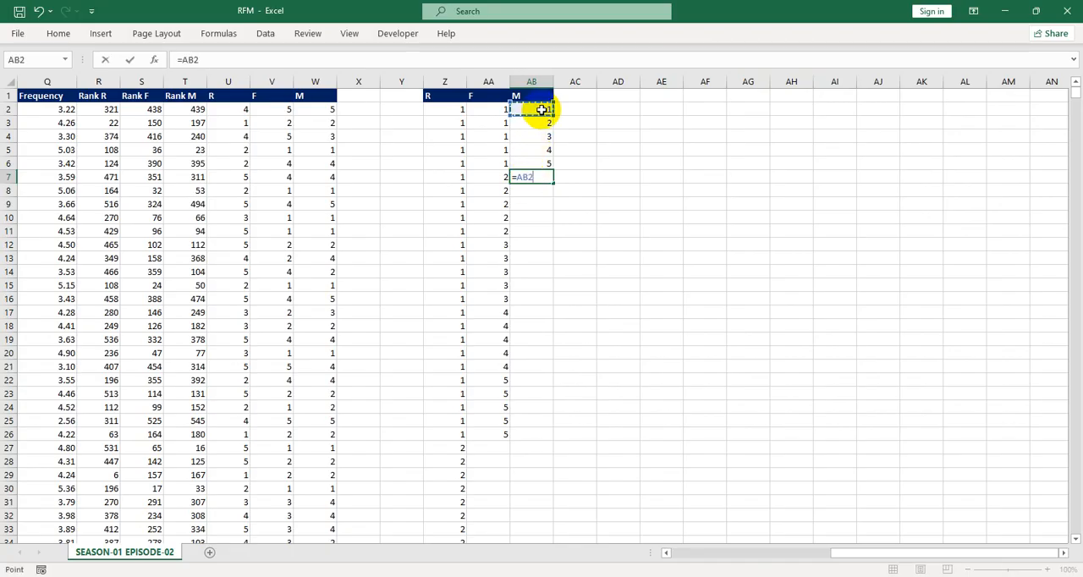
key("BackSpace")
key("BackSpace")
key("BackSpace")
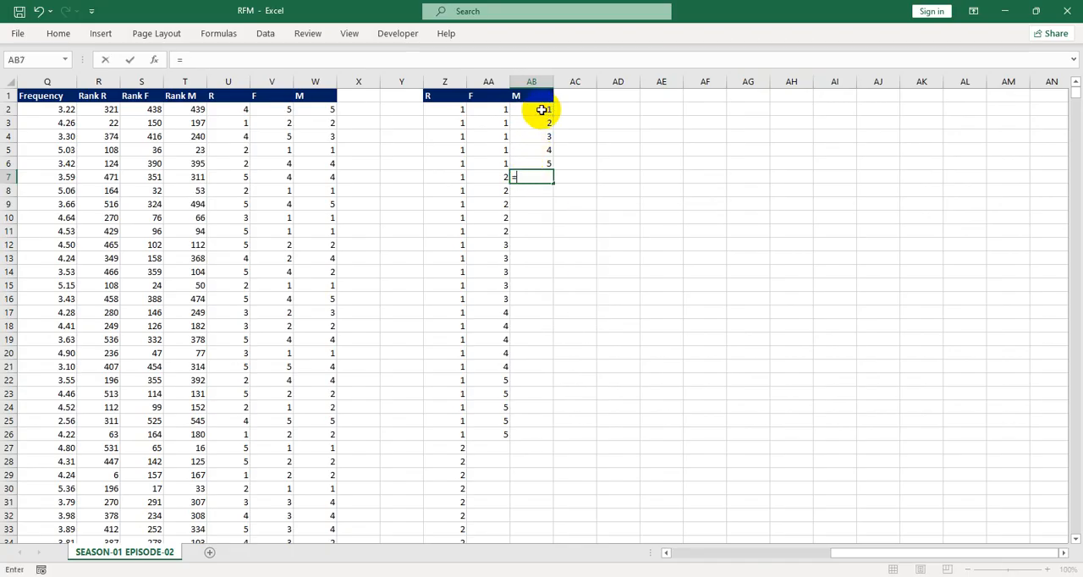
key("Escape")
Copy the 1–5 values in AB2:AB6 and paste them repeatedly down AB7:AB26
left_click_drag(542, 108, 519, 430)
key("ctrl+c")
key("ctrl+v")
left_click(622, 271)
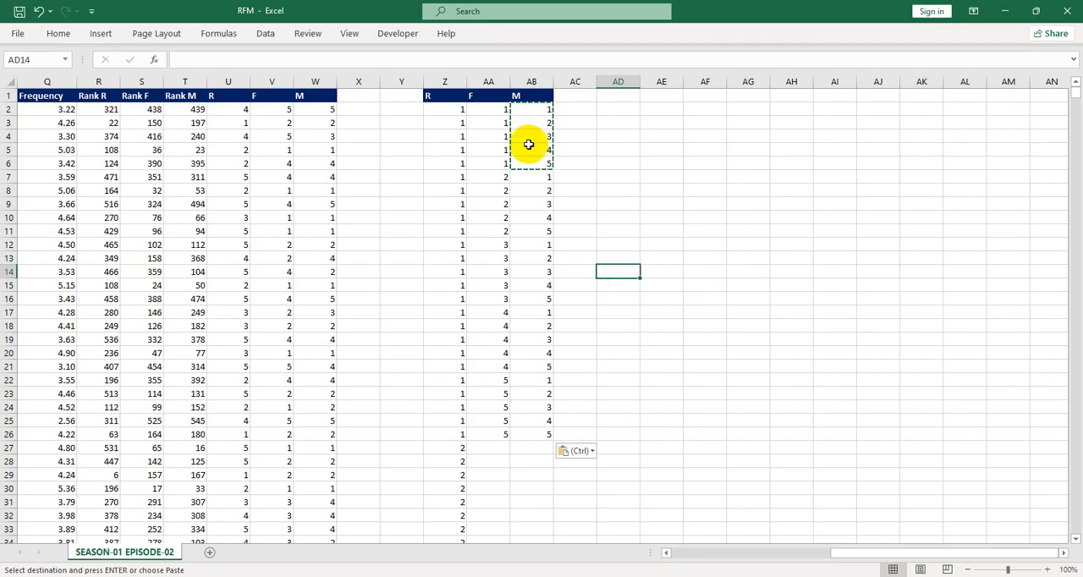
Copy the F and M values in AA2:AB26 and paste them into AA27:AB126
left_click_drag(497, 109, 527, 440)
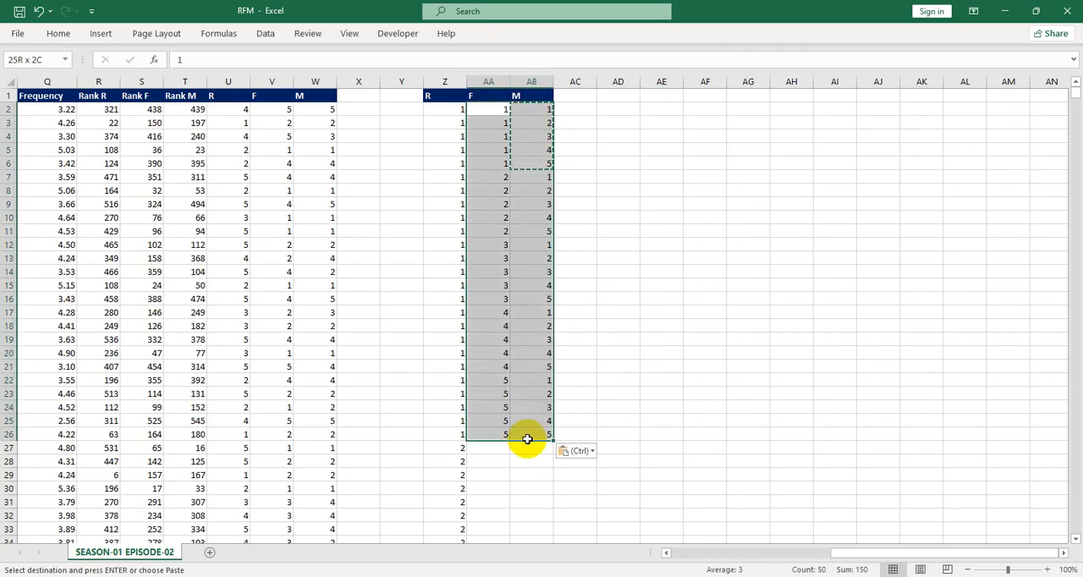
key("ctrl+c")
scroll(520, 406, "down", 3)
left_click_drag(491, 329, 526, 512)
key("ctrl+v")
left_click(518, 382)
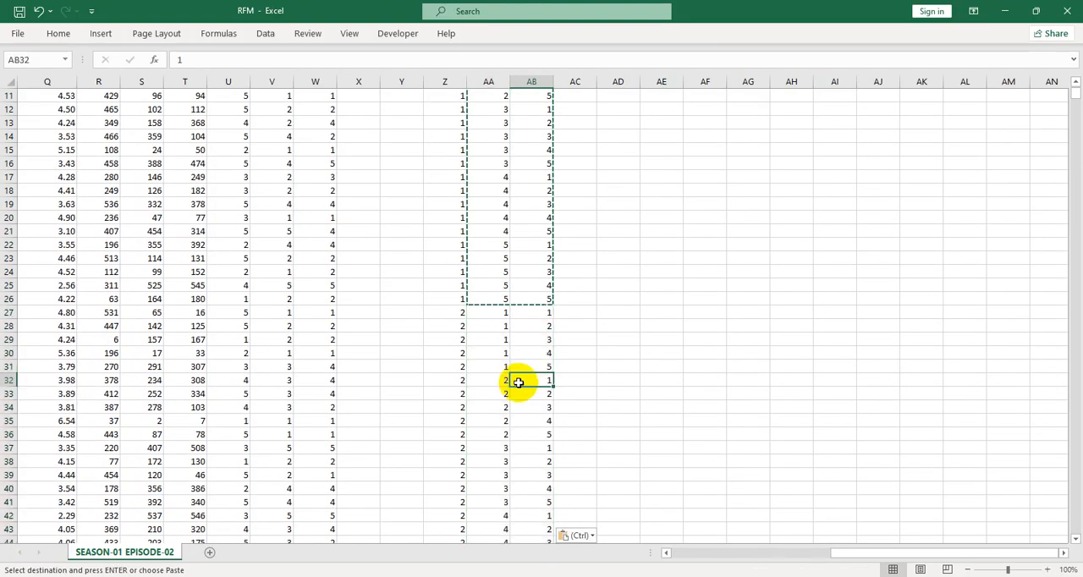
Scroll through the R, F, M combination table down to row 126 to check it
scroll(516, 377, "up", 3)
scroll(508, 372, "down", 20)
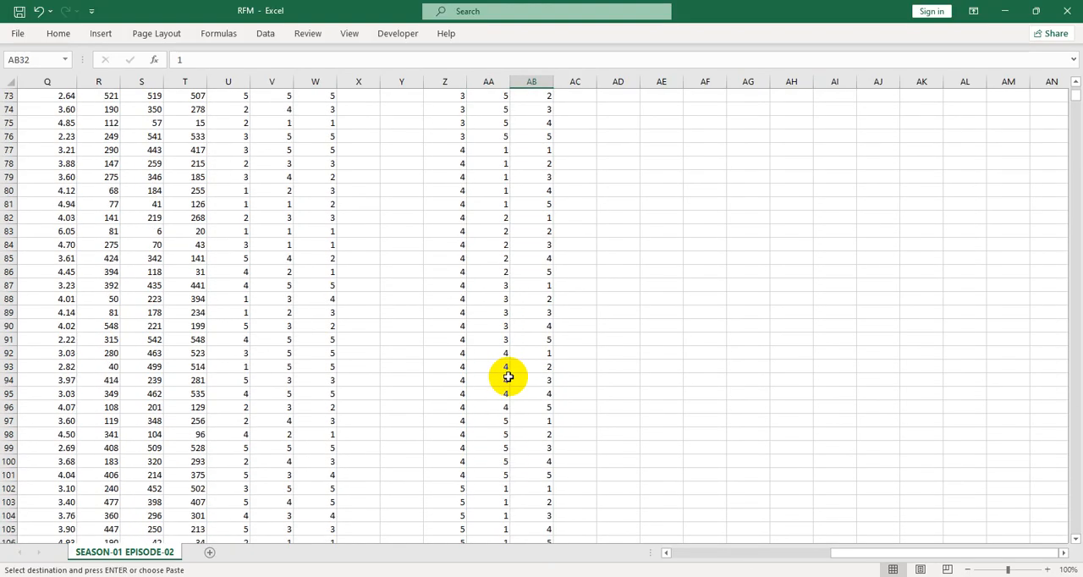
scroll(505, 429, "down", 7)
scroll(503, 433, "up", 7)
scroll(502, 439, "down", 4)
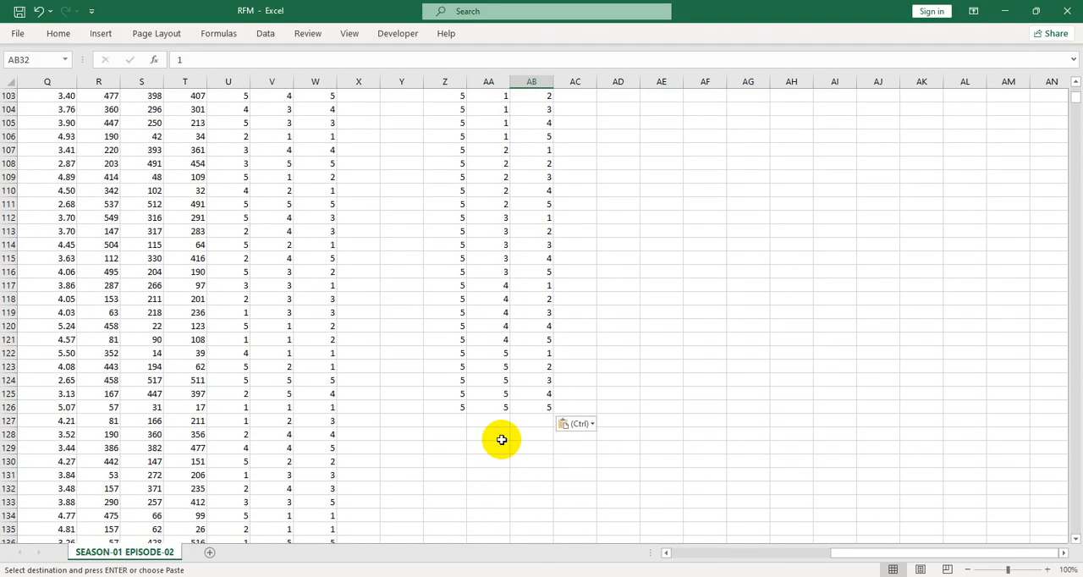
left_click_drag(452, 407, 519, 407)
scroll(516, 360, "up", 20)
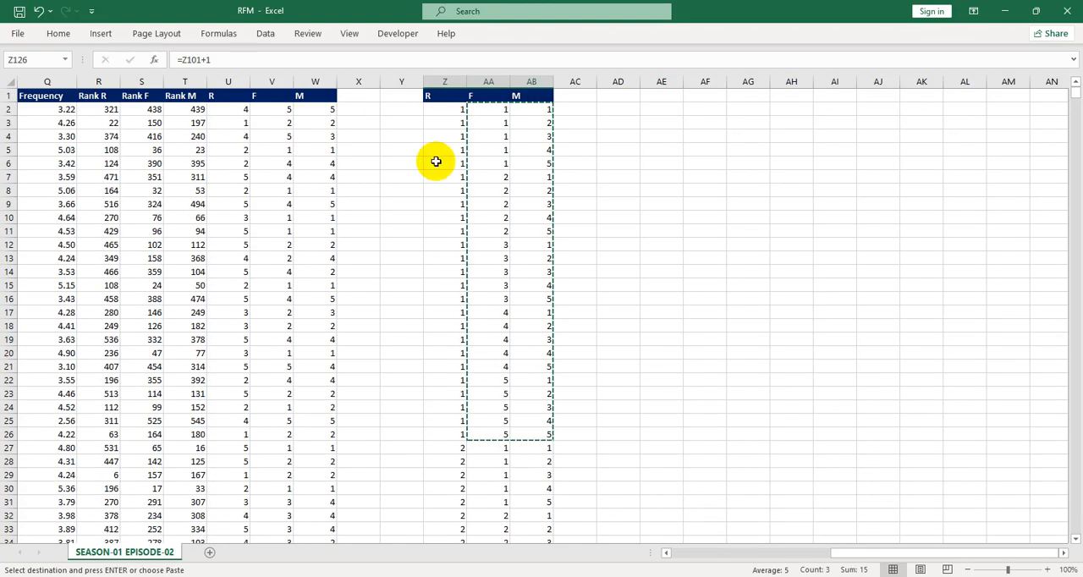
left_click(474, 125)
left_click(442, 114)
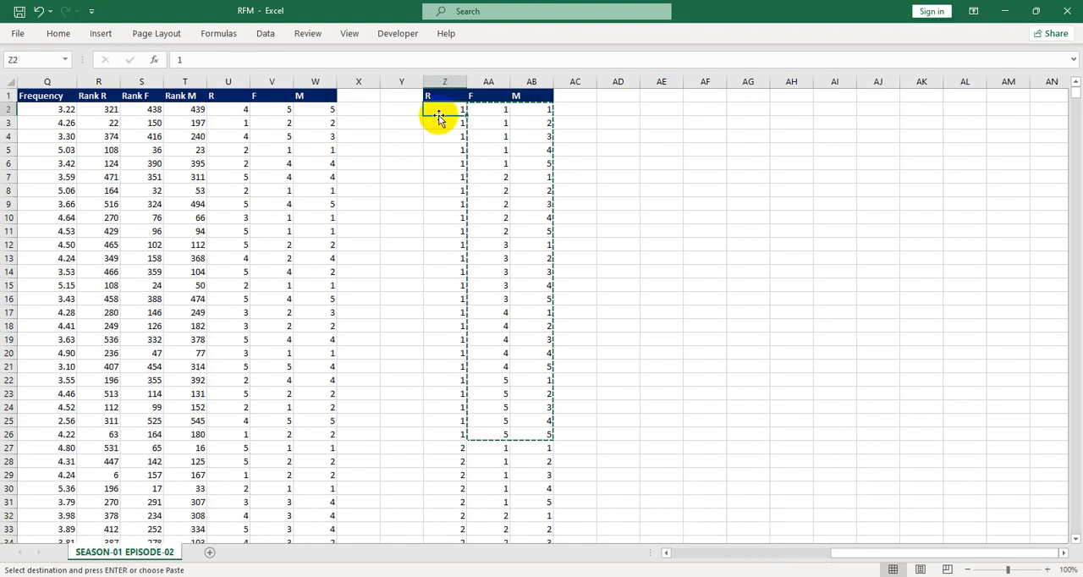
left_click(527, 125)
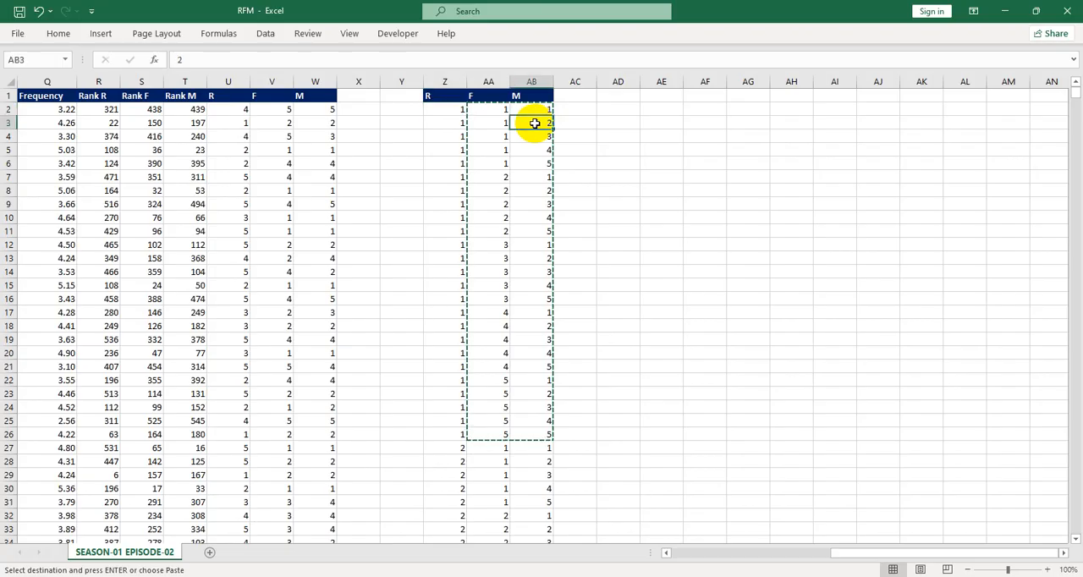
left_click(455, 114)
left_click(484, 97)
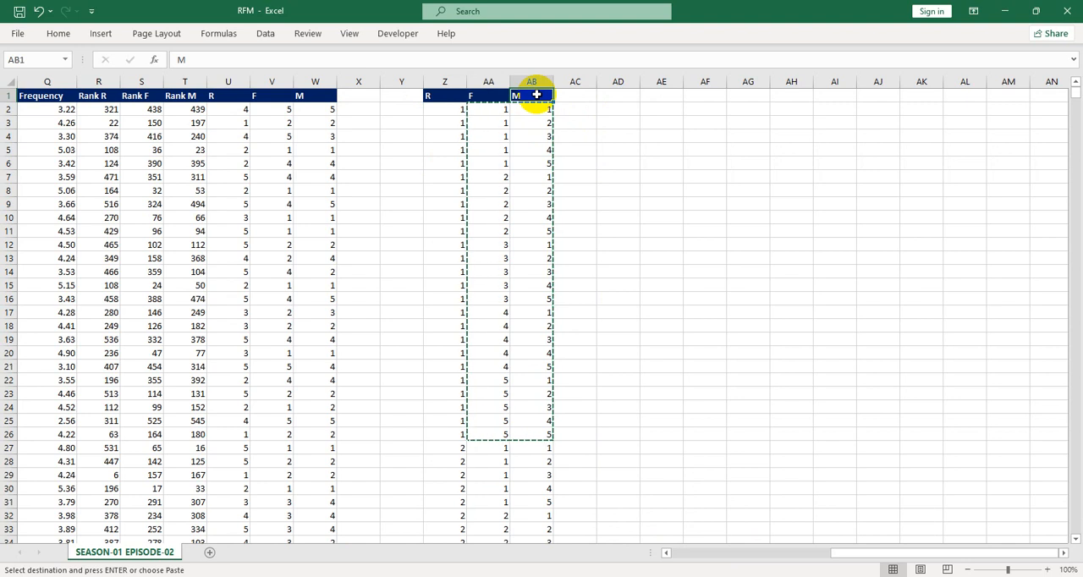
Add the header SEGMENT in cell Y1 next to the R column
left_click(398, 94)
type("sE")
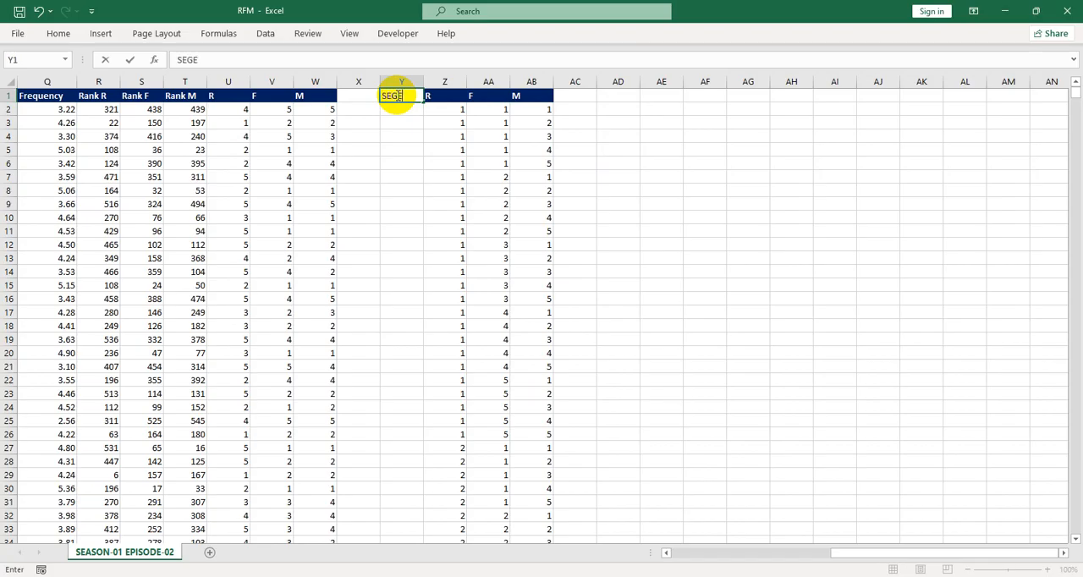
type("GMENT")
key("Return")
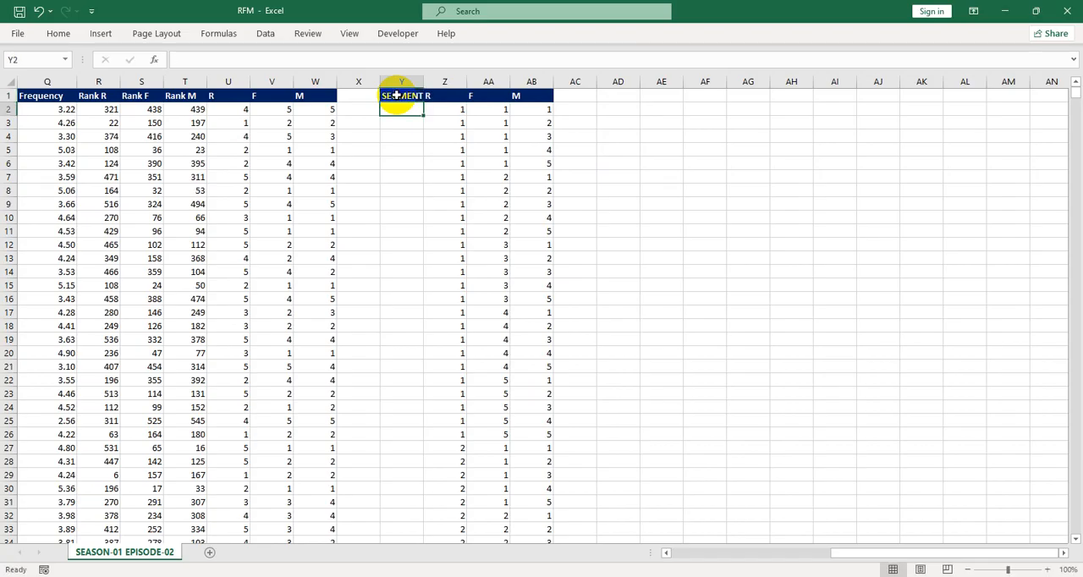
Number the 125 segments in column Y with =SEQUENCE(125) entered in Y2
type("=")
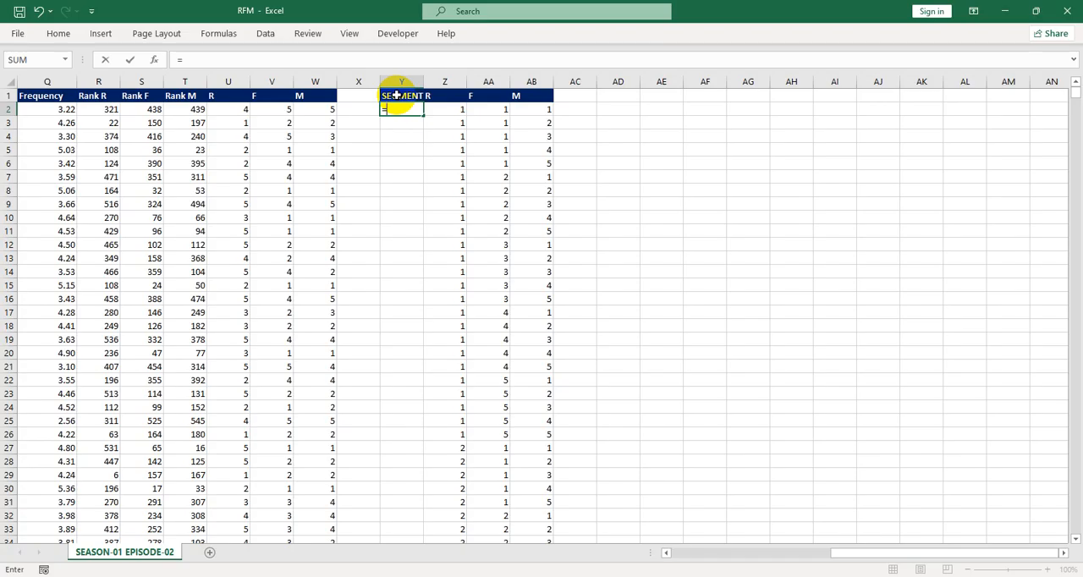
type("S")
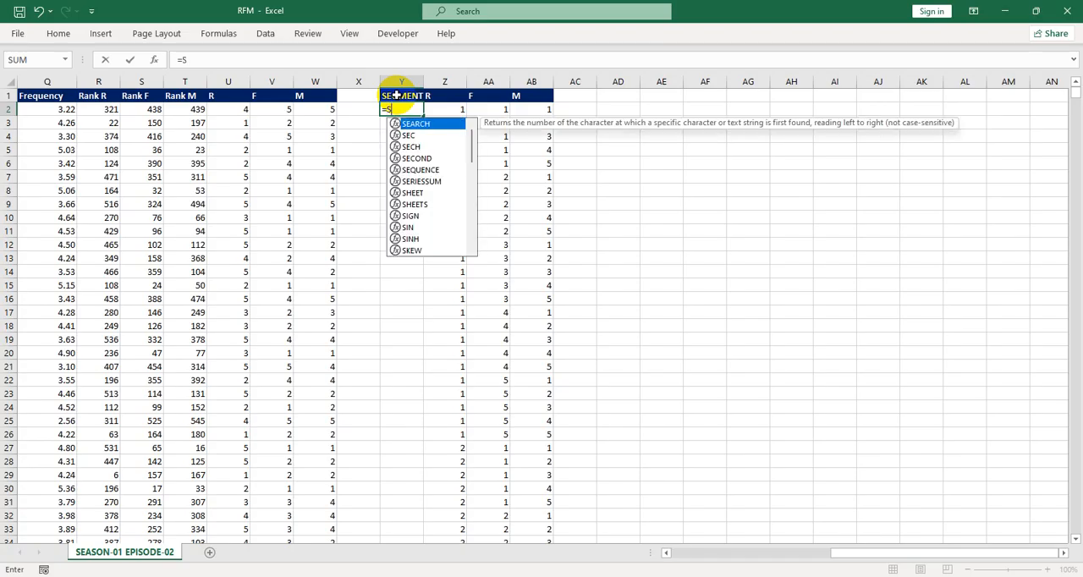
type("EQ")
key("Tab")
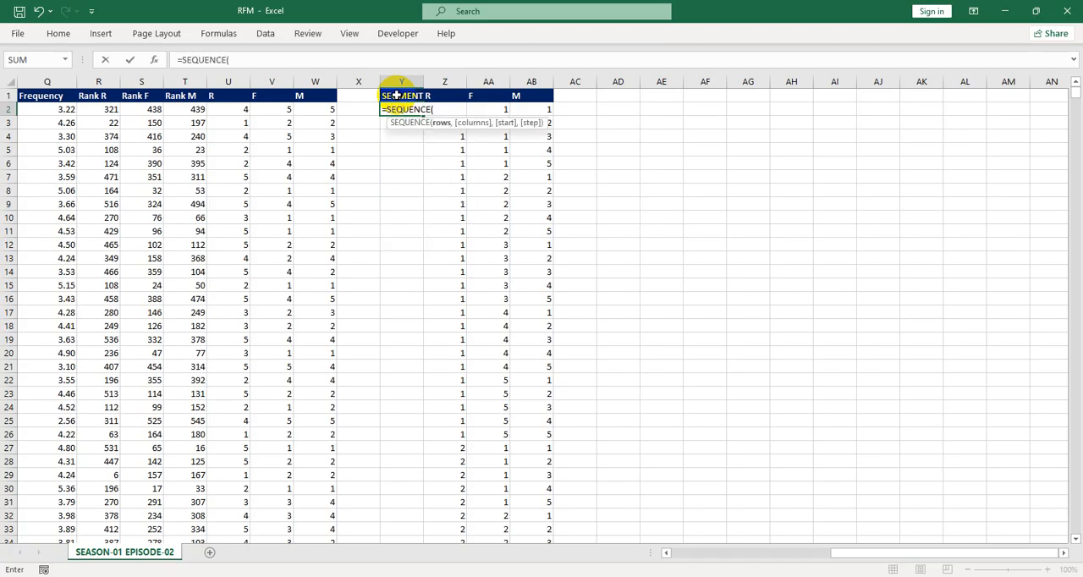
type("125)")
key("Return")
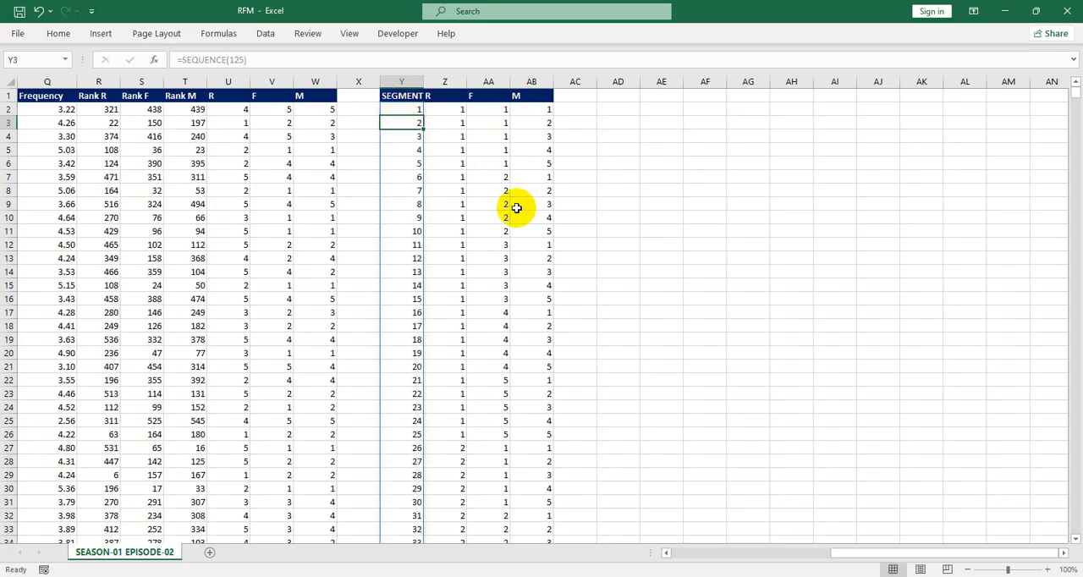
left_click(481, 126)
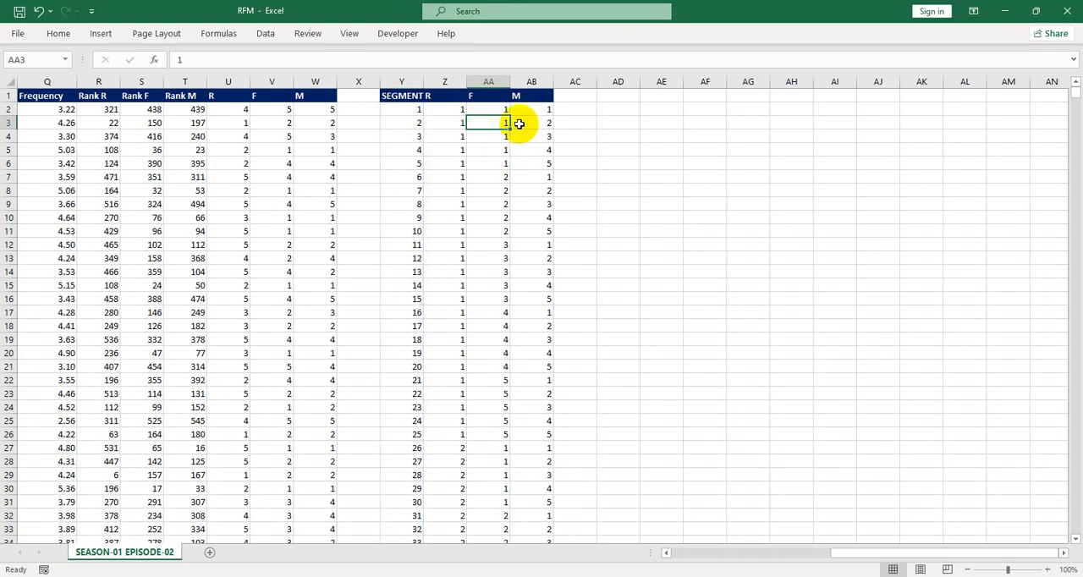
left_click(574, 94)
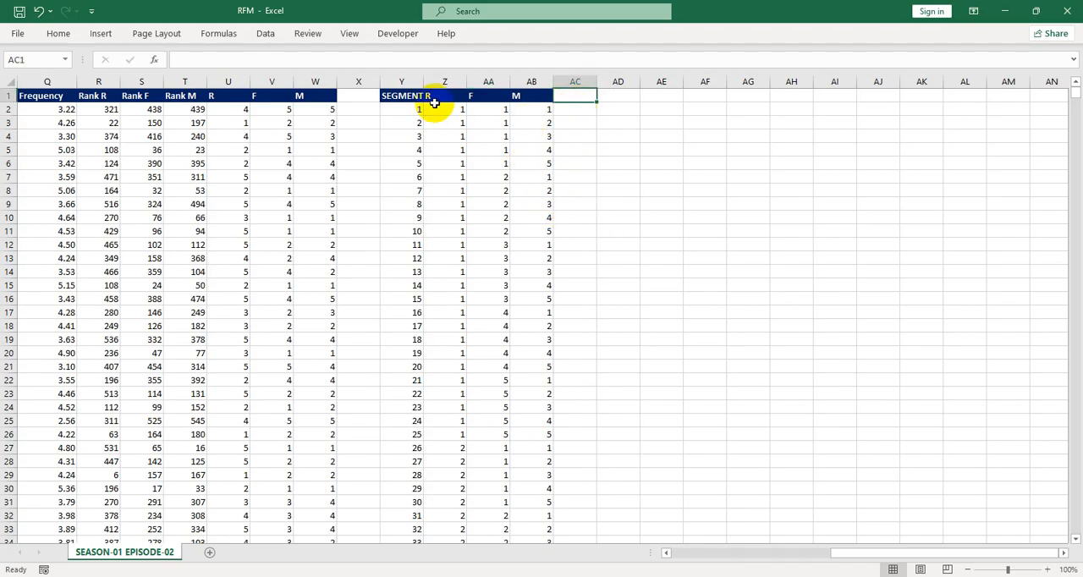
left_click_drag(445, 111, 538, 119)
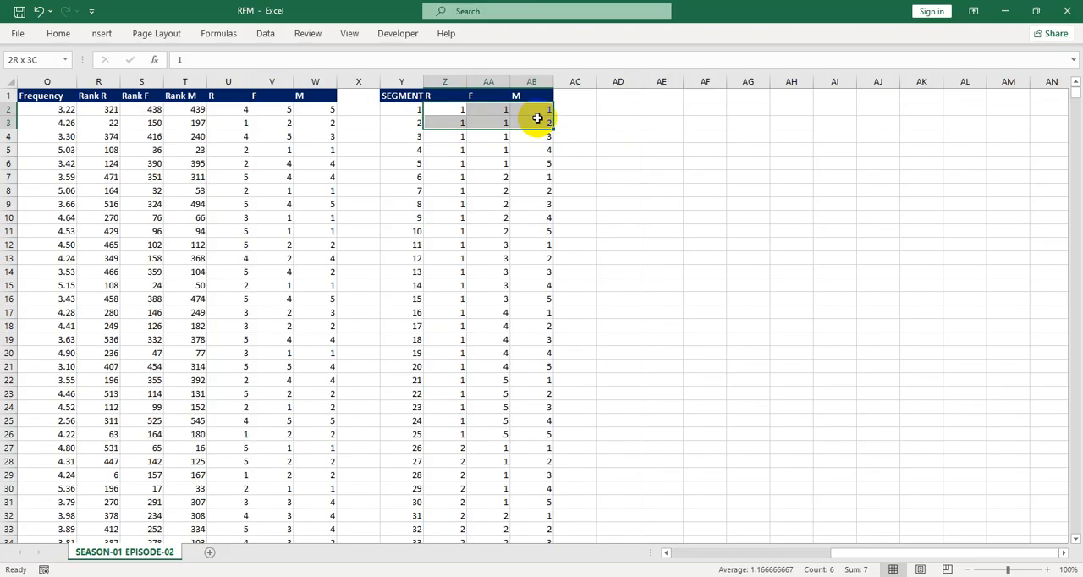
left_click(532, 150)
left_click_drag(448, 111, 473, 109)
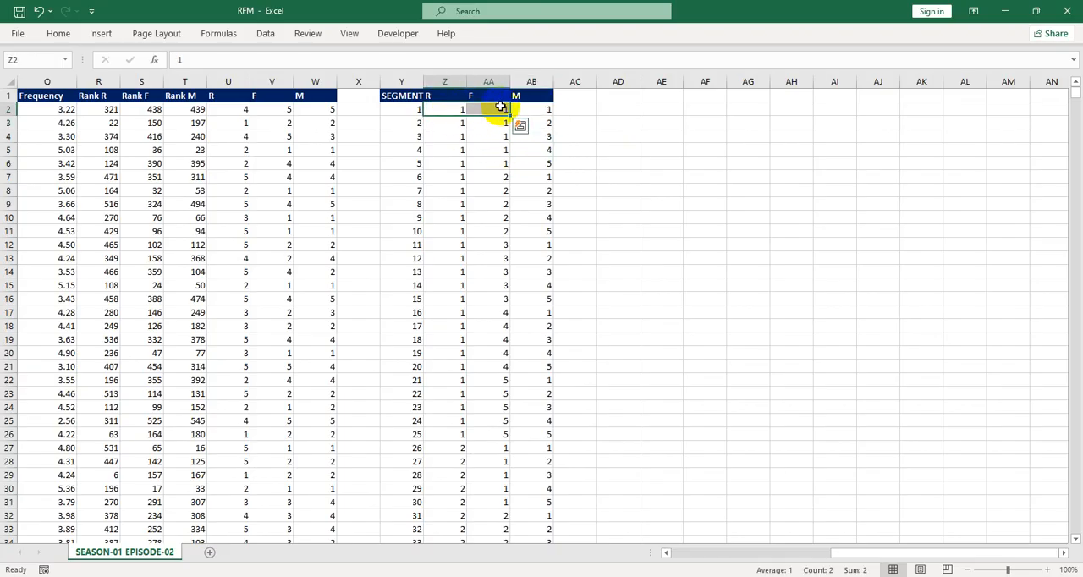
left_click(497, 108)
left_click(542, 111)
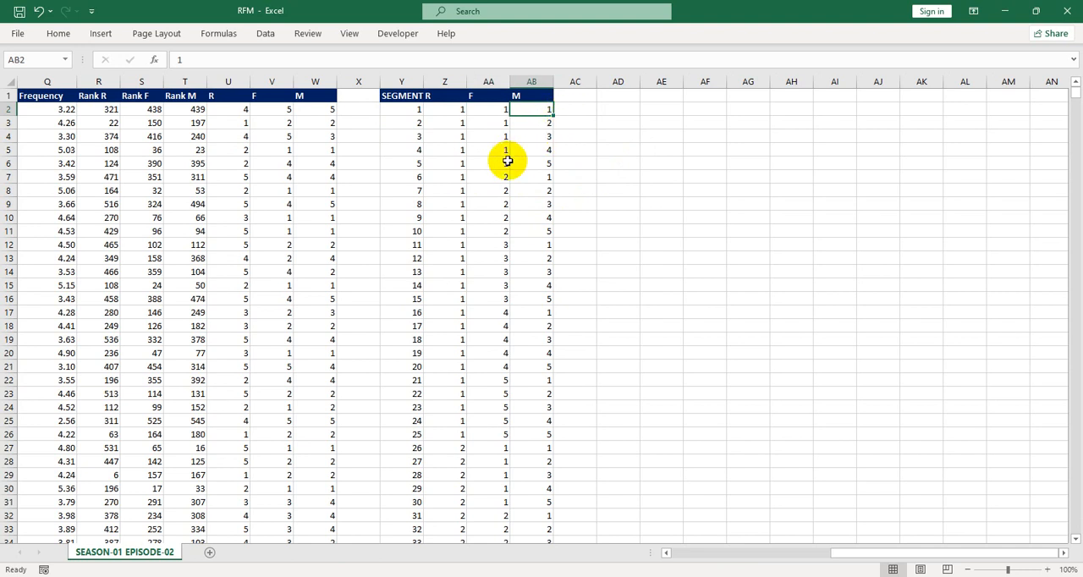
Add the header NO of Customer in AC1 and widen column AC to fit it
left_click(571, 99)
type("n")
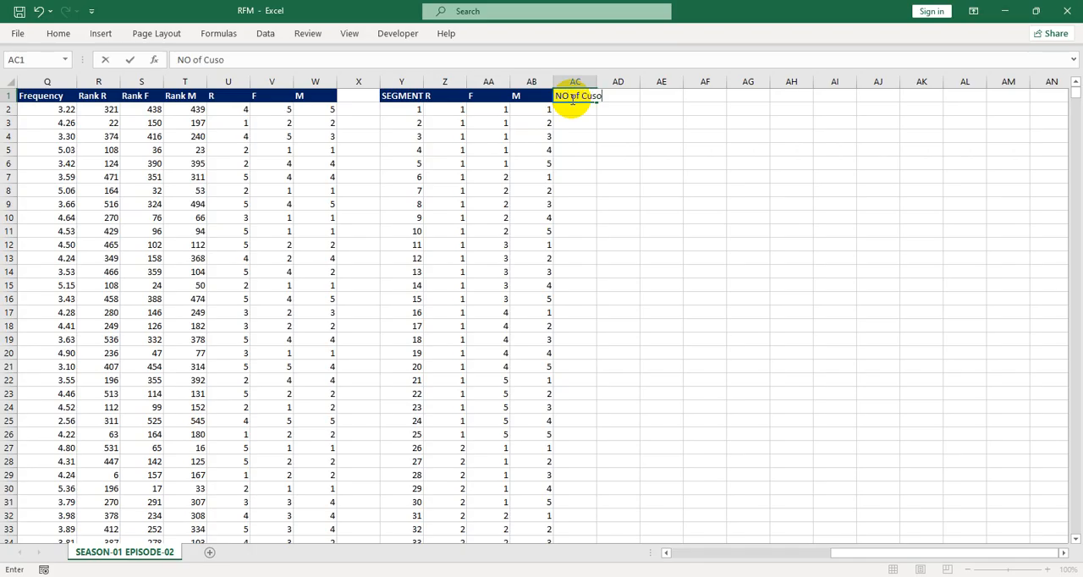
key("Return")
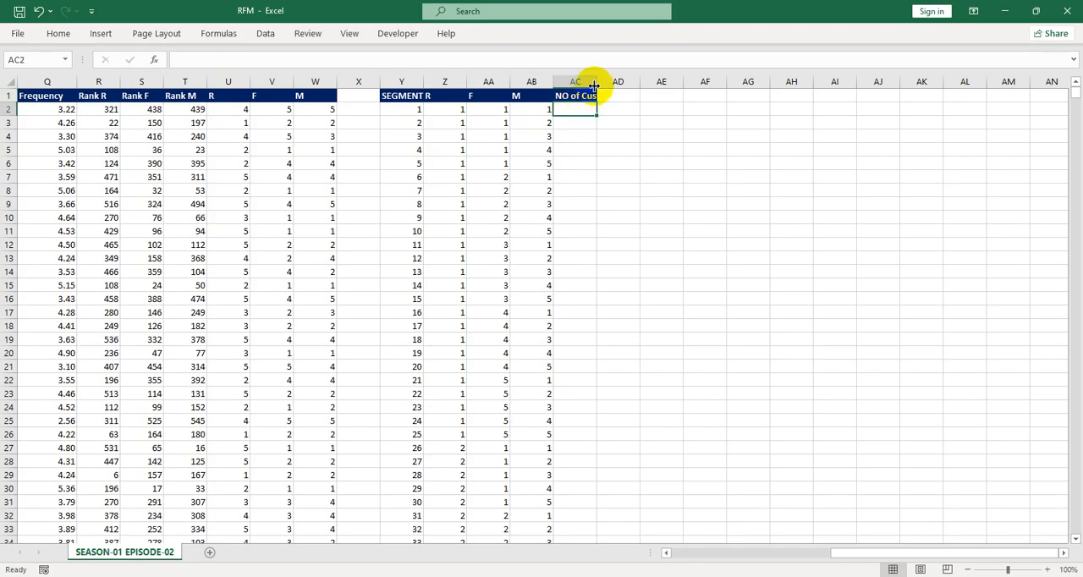
left_click_drag(597, 81, 652, 82)
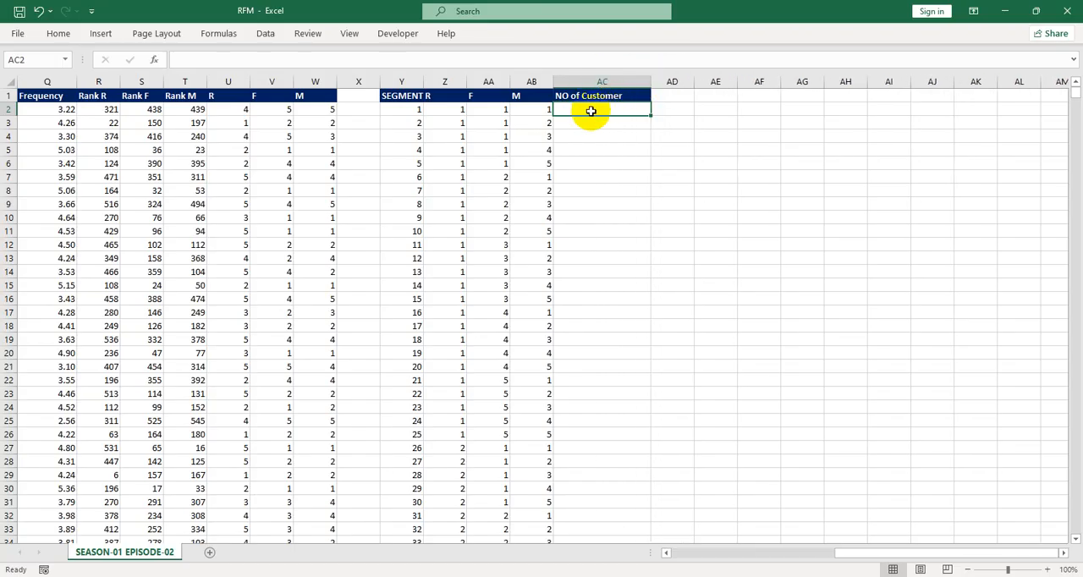
double_click(593, 112)
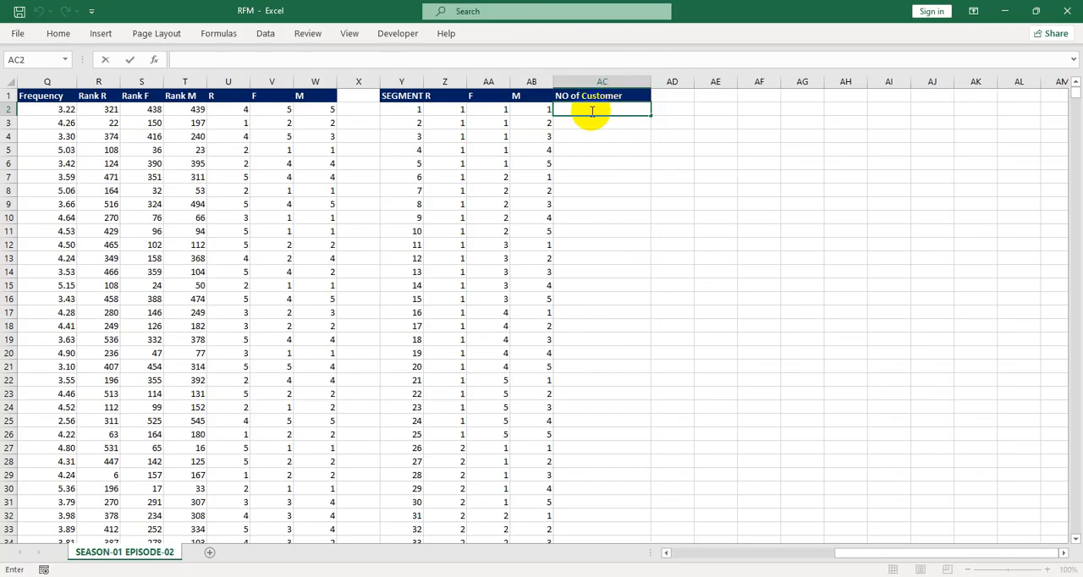
type("=countif")
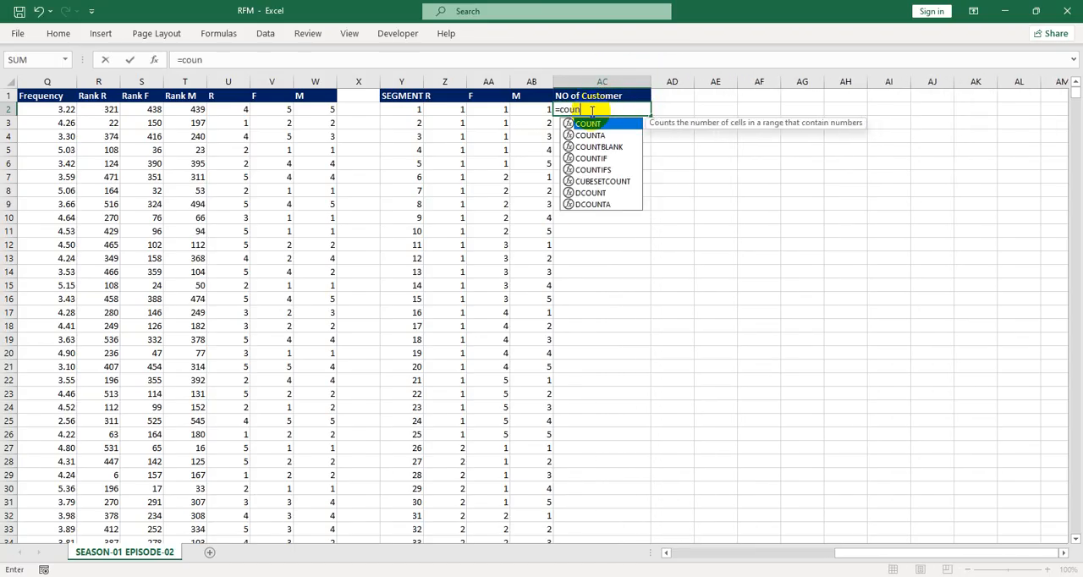
key("Tab")
key("BackSpace")
type("s")
key("Tab")
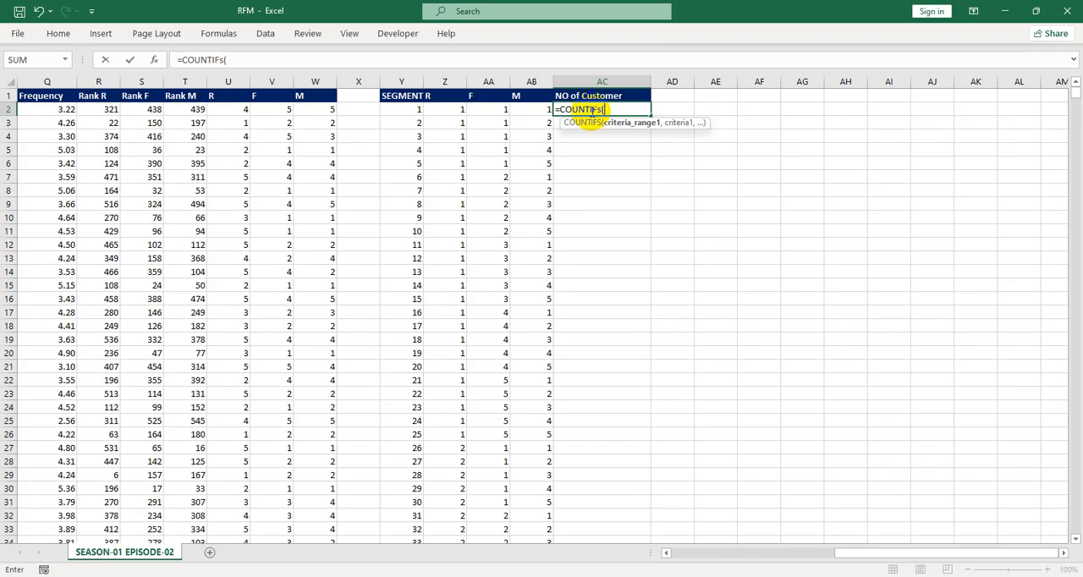
key("BackSpace")
key("BackSpace")
key("BackSpace")
key("BackSpace")
key("BackSpace")
key("BackSpace")
key("BackSpace")
key("Escape")
left_click(600, 149)
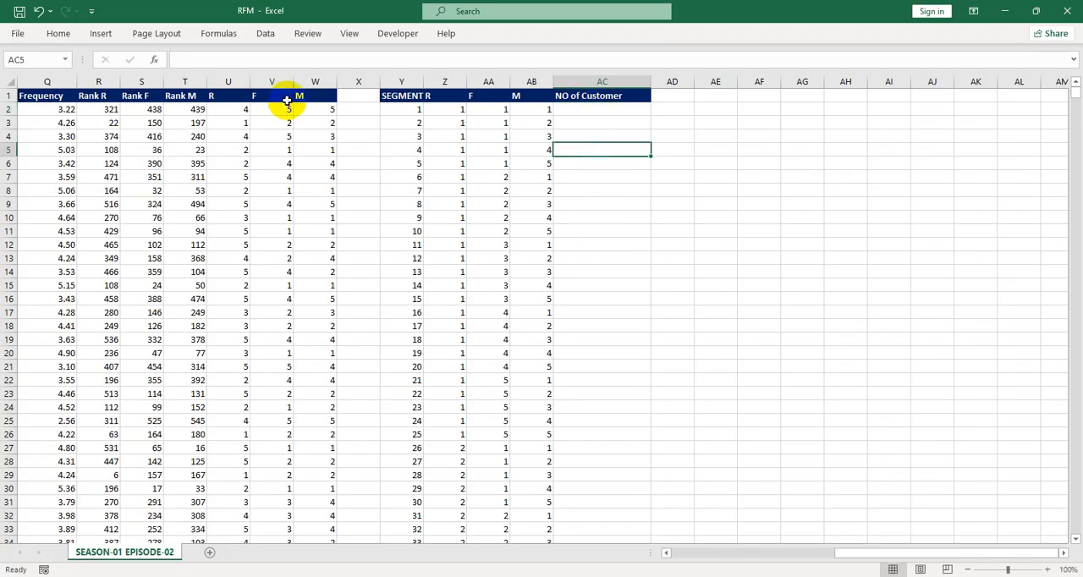
Create named ranges from the top-row headers of the R, F and M score columns U:W
left_click_drag(223, 81, 310, 93)
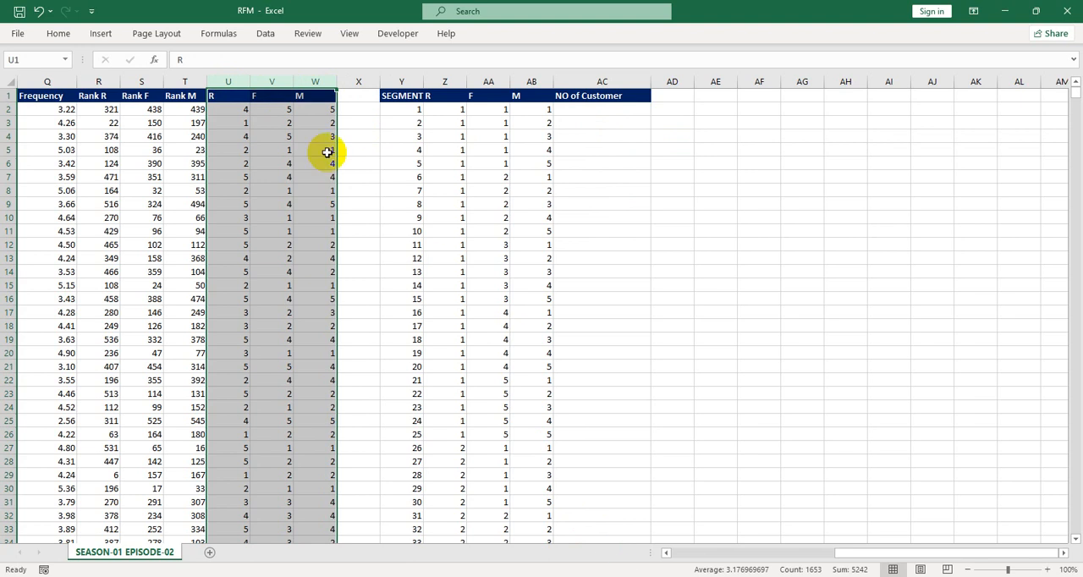
key("alt")
key("m")
key("c")
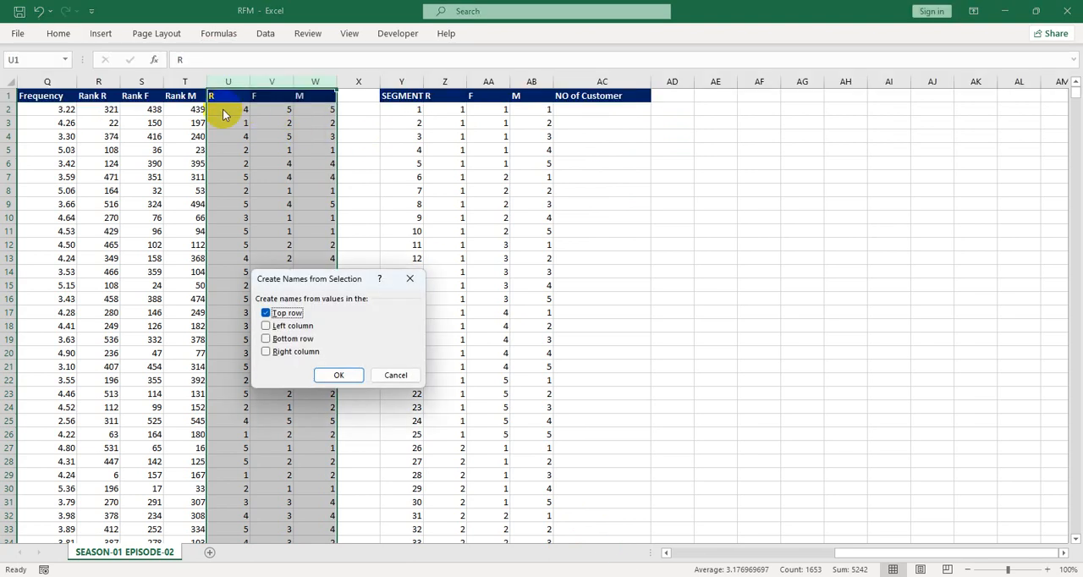
key("Return")
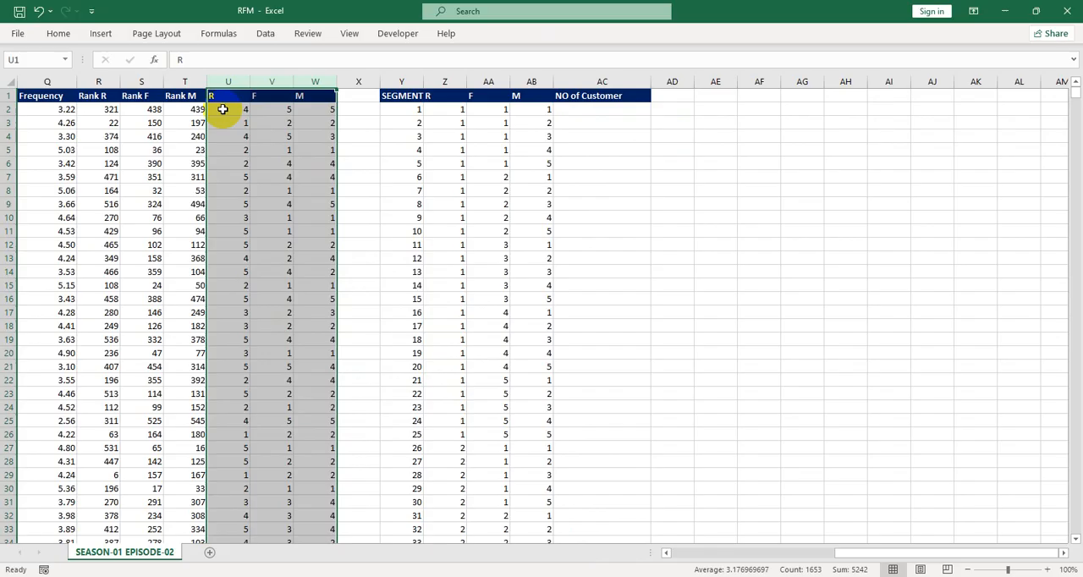
Start a COUNTIFS formula in AC2 with the R_ named range as the first criteria range
left_click(582, 115)
type("=")
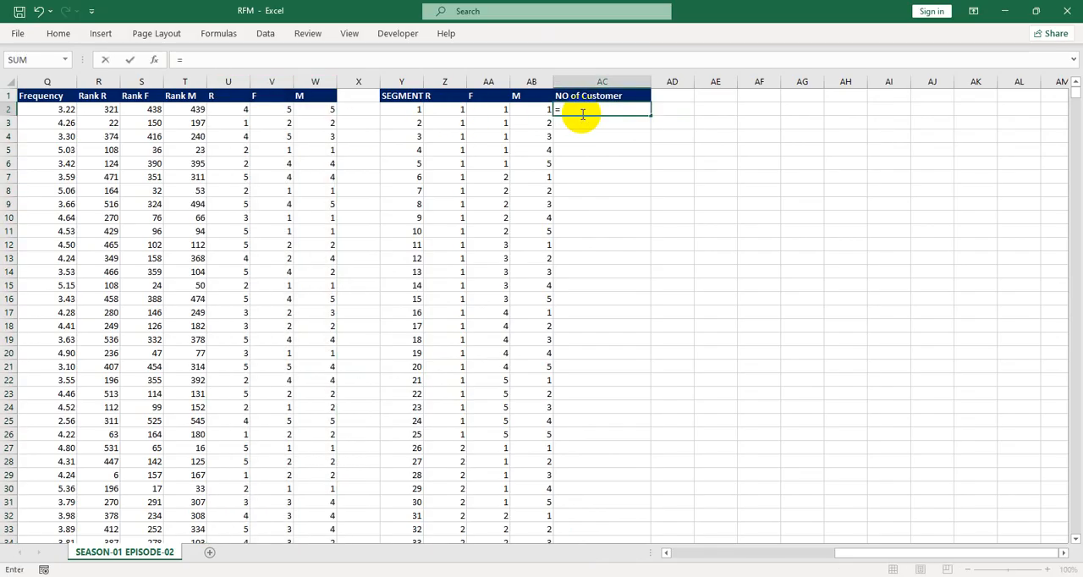
type("count")
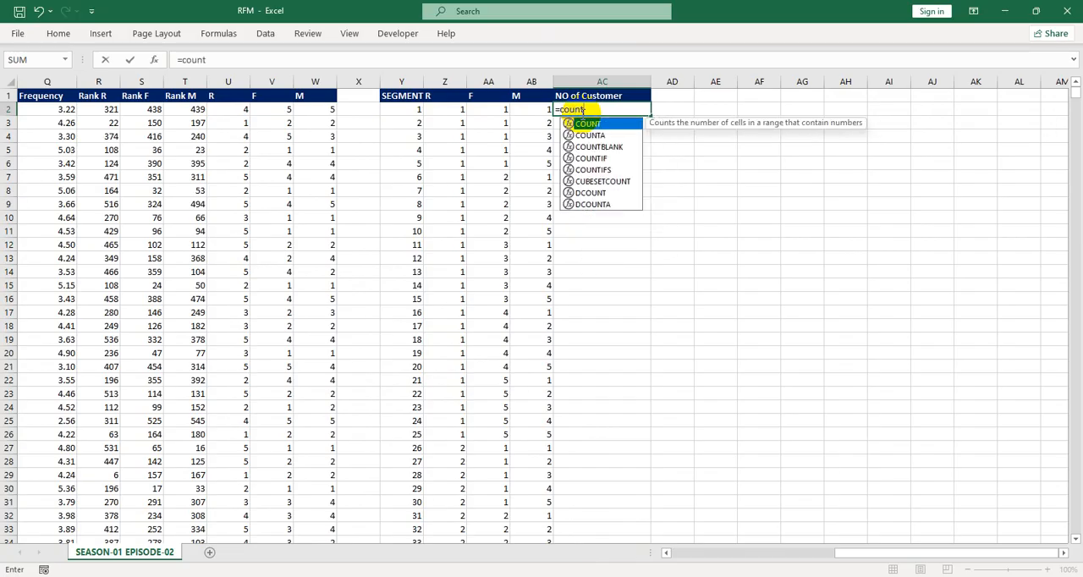
type("ifs")
key("Tab")
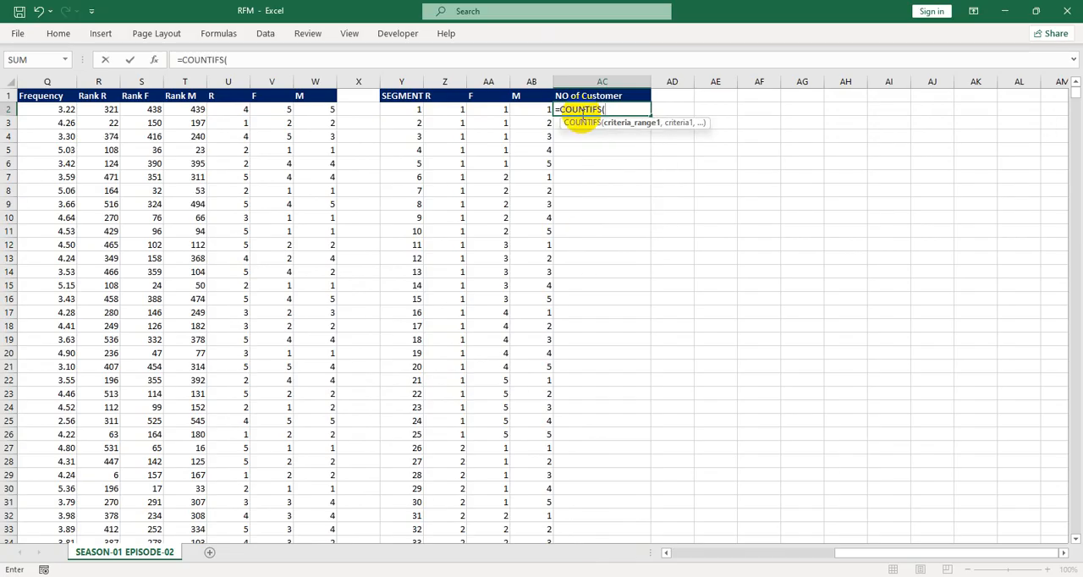
type("R_")
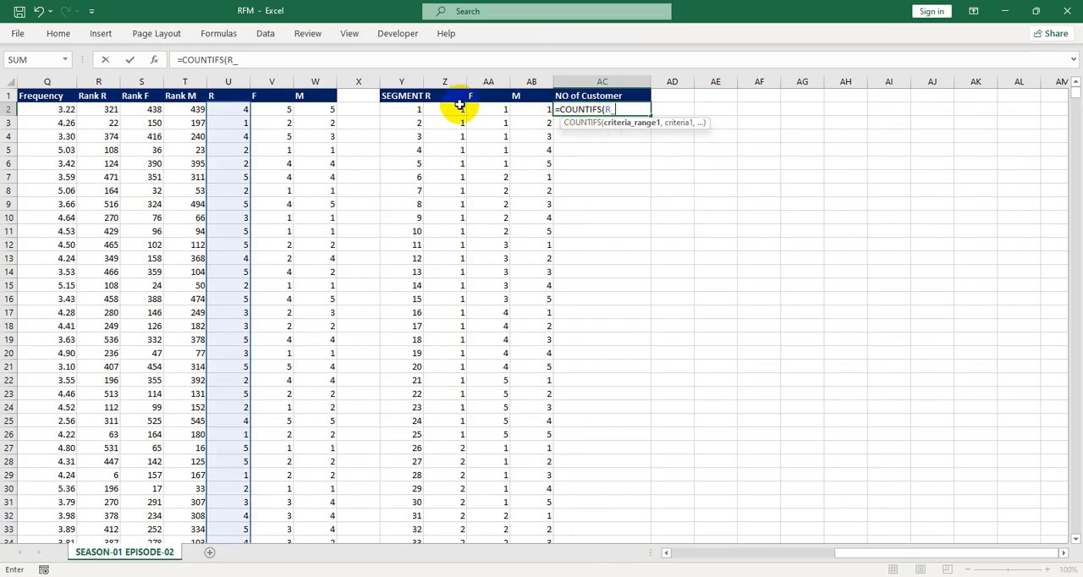
key("Return")
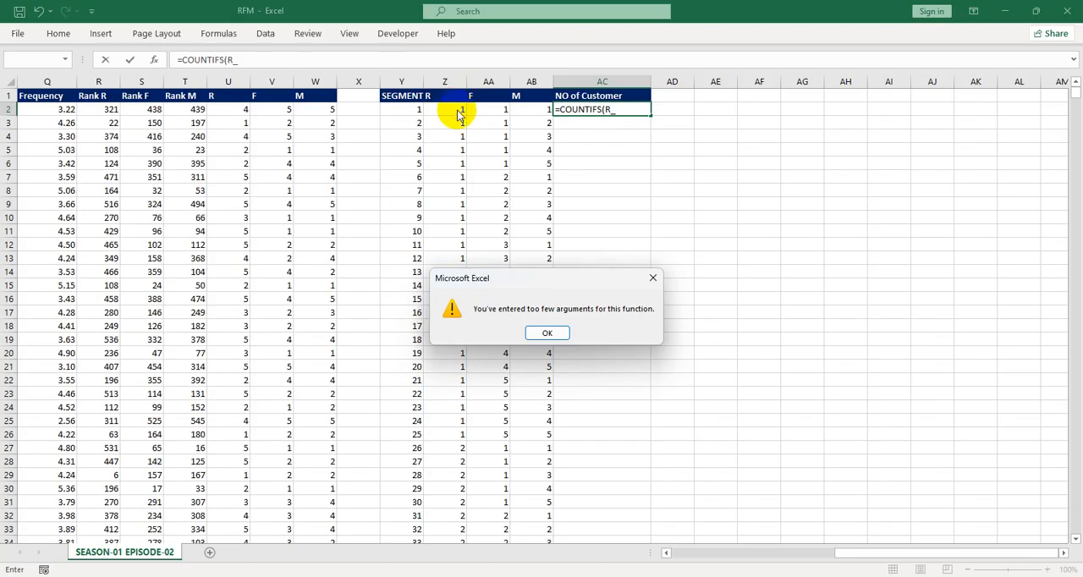
left_click(653, 277)
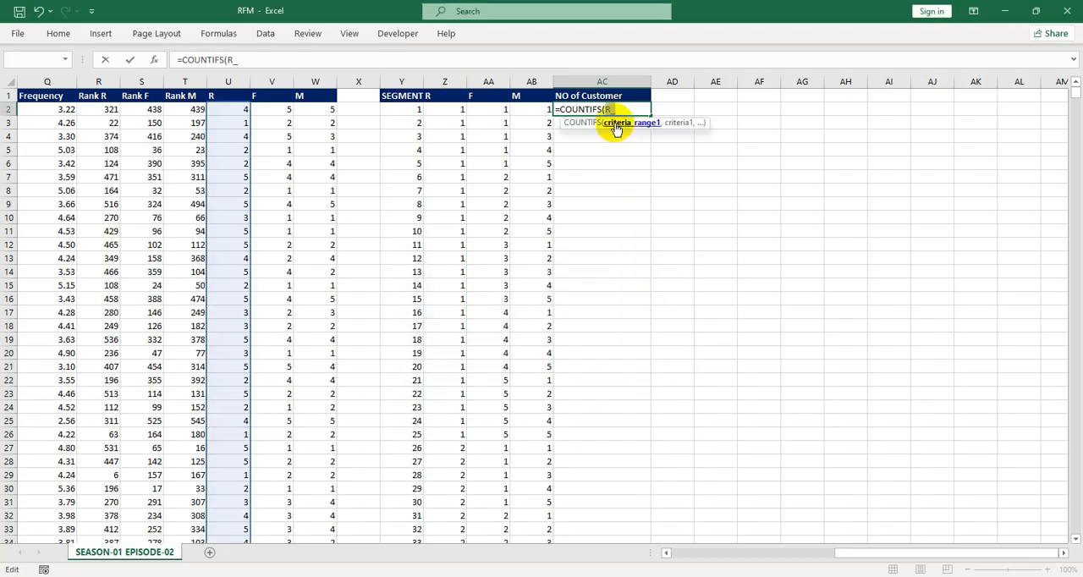
type(",")
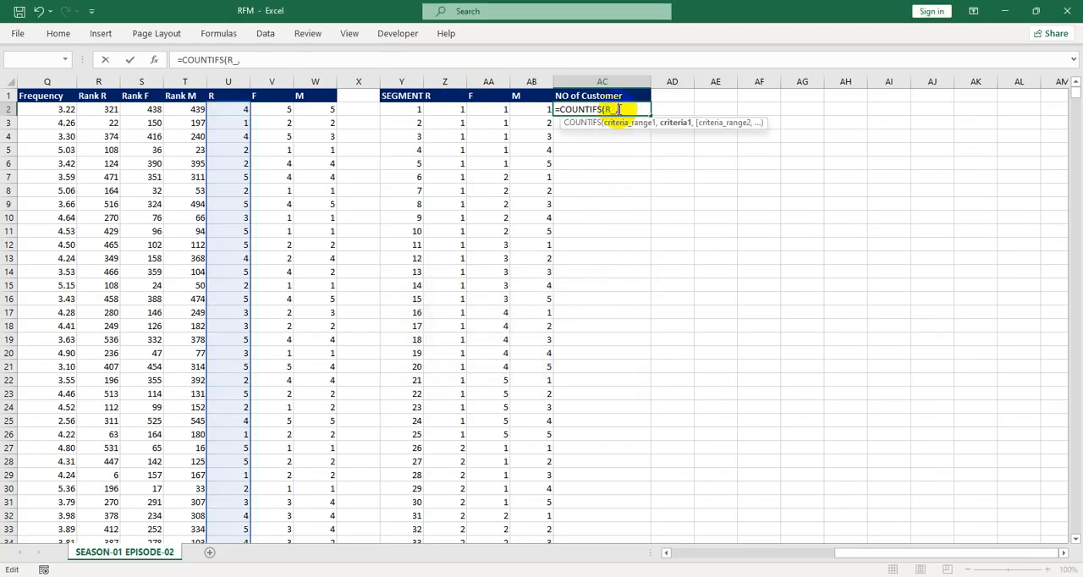
Complete the formula in AC2 as =COUNTIFS(R_,Z2,F,AA2,M,AB2), matching the segment's R, F and M scores
left_click(451, 109)
type(",F")
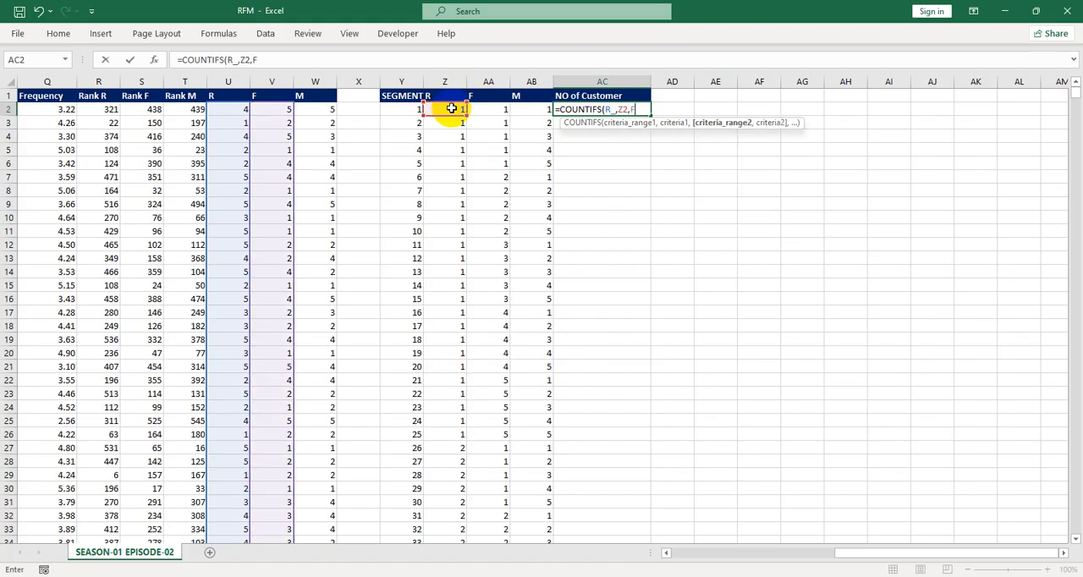
key("Return")
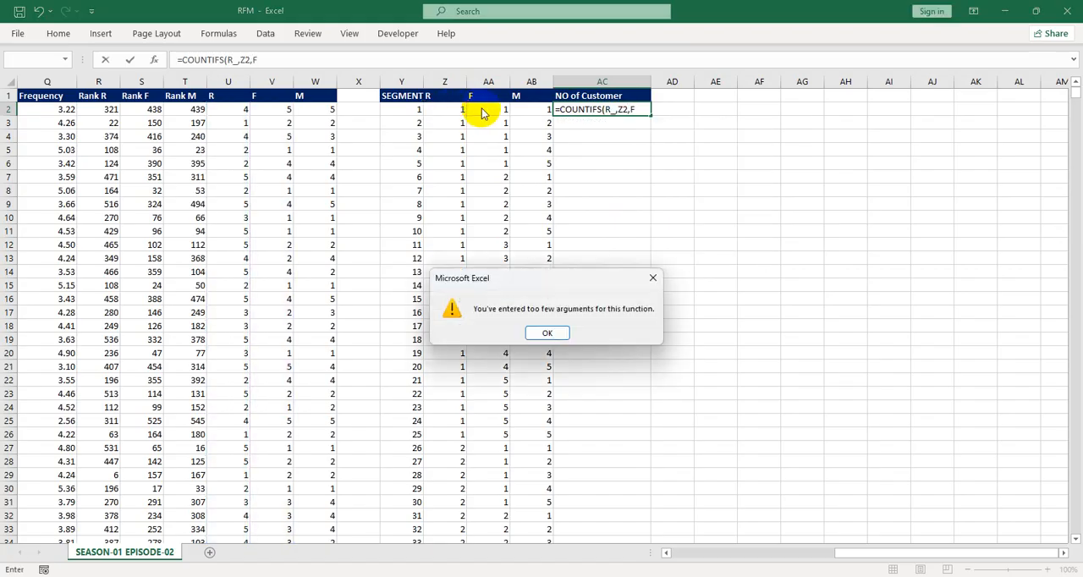
left_click(653, 278)
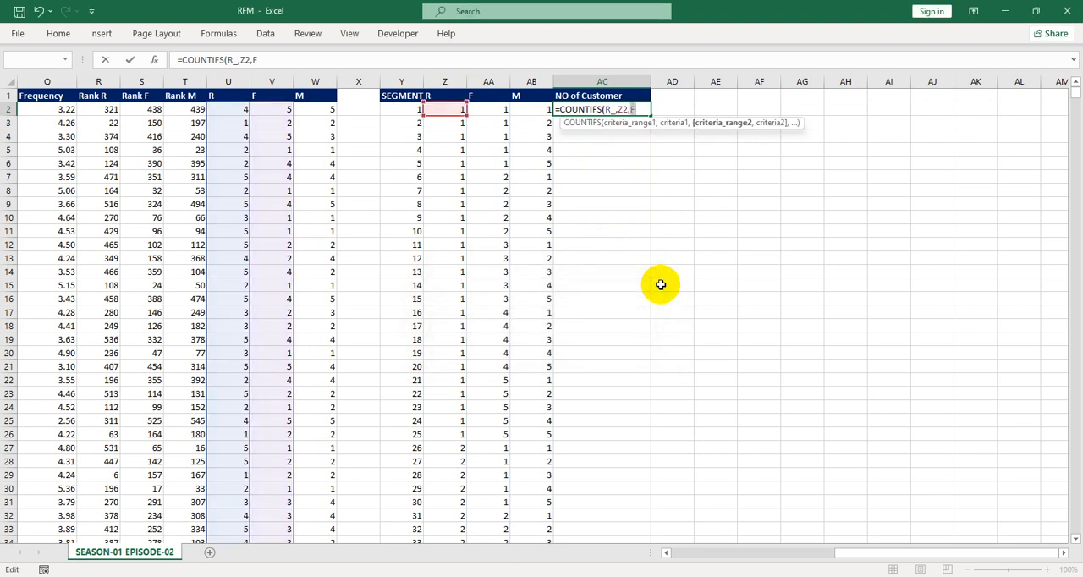
type(",")
left_click(503, 110)
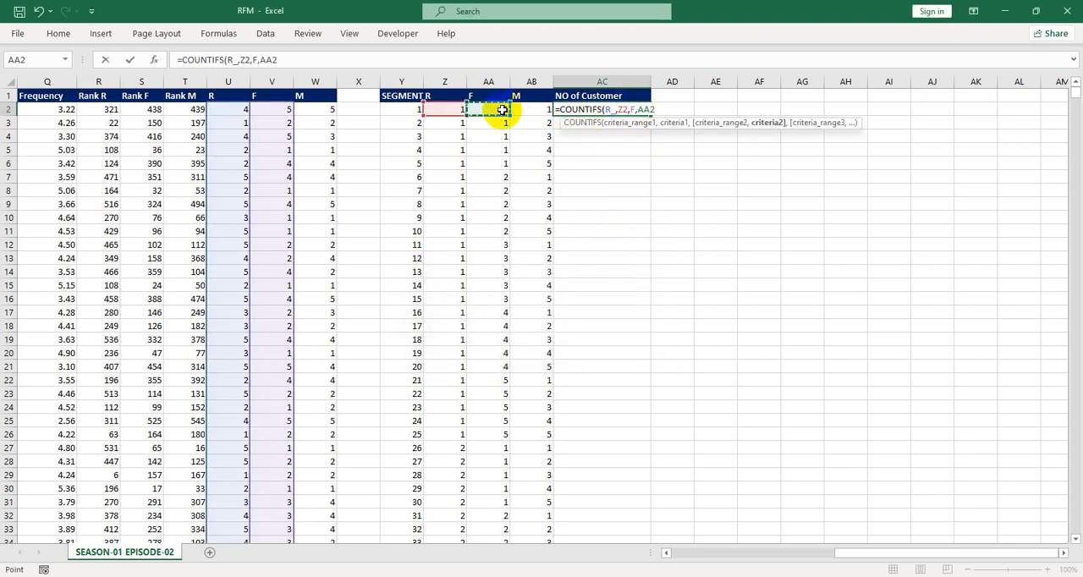
type(",")
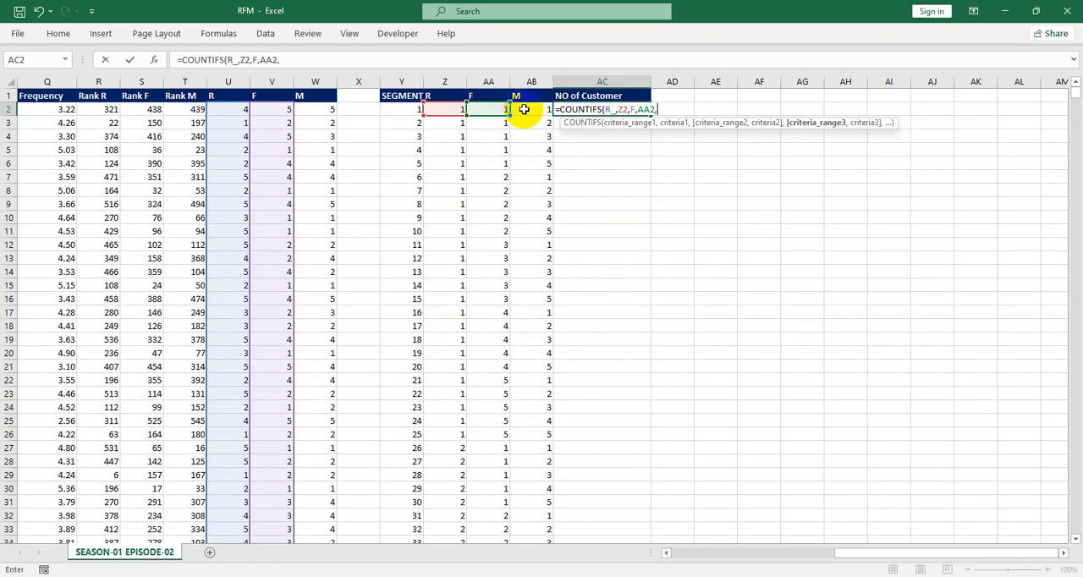
type("M,")
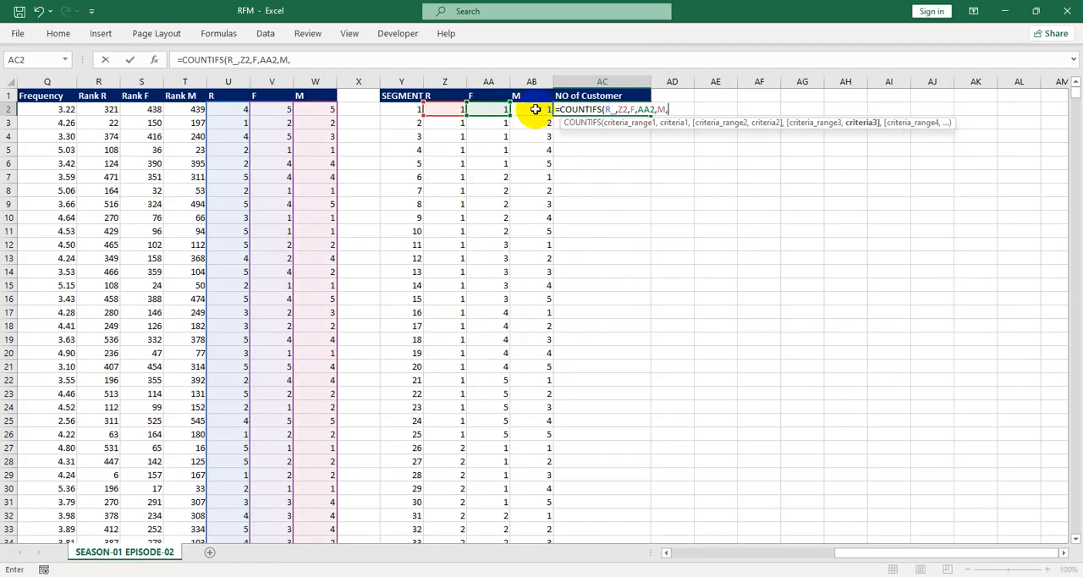
left_click(537, 109)
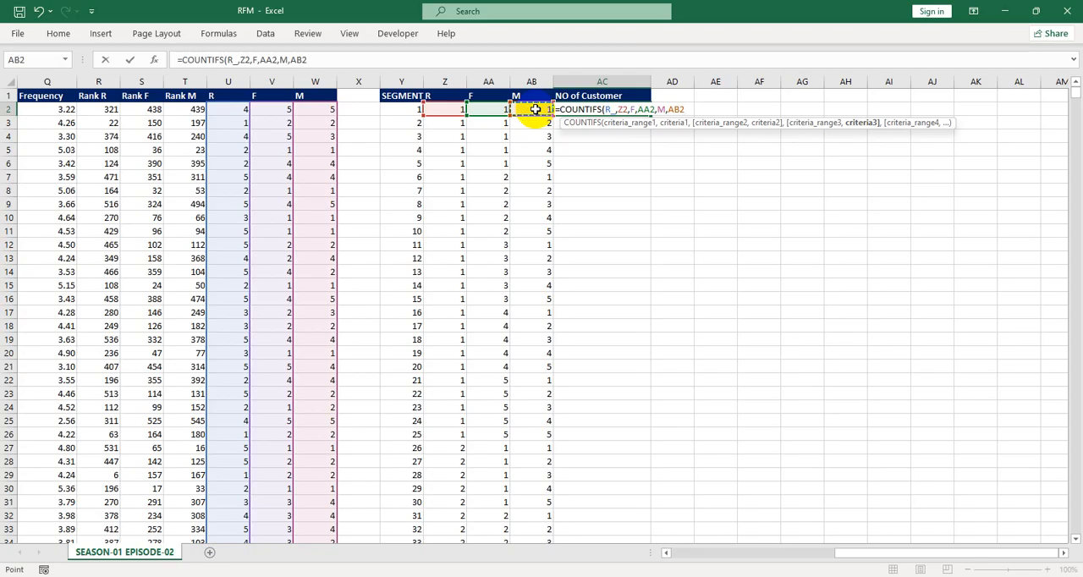
type(")")
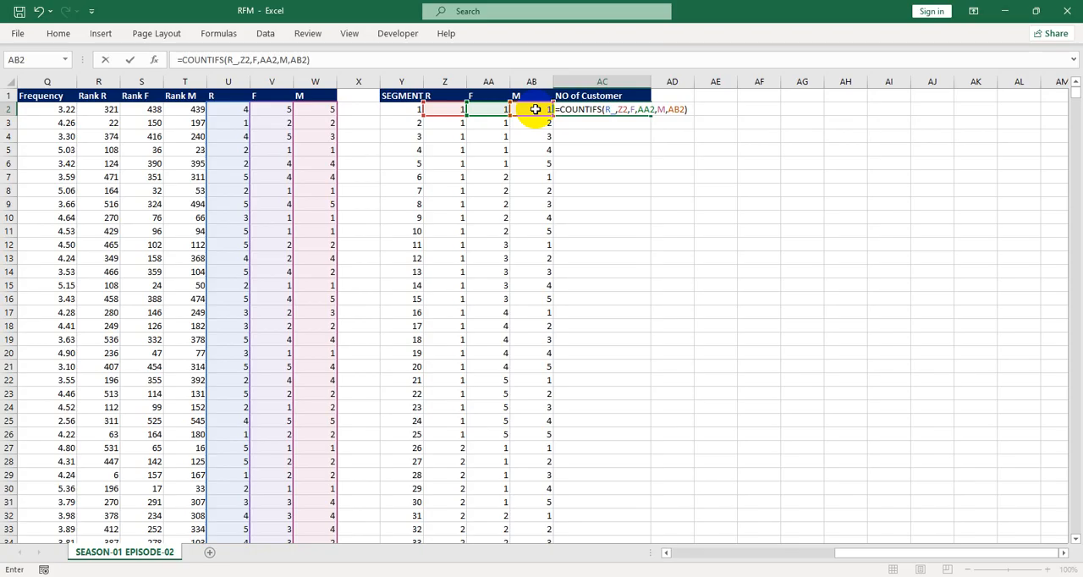
key("Return")
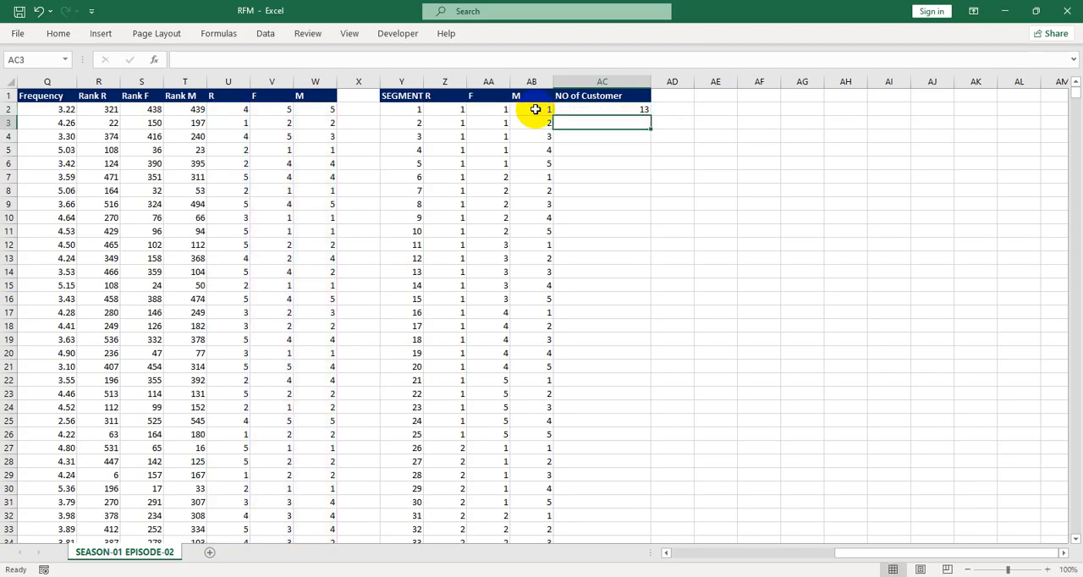
Fill the COUNTIFS formula down column AC for all 125 segments and check its references against the segment cells
left_click(582, 137)
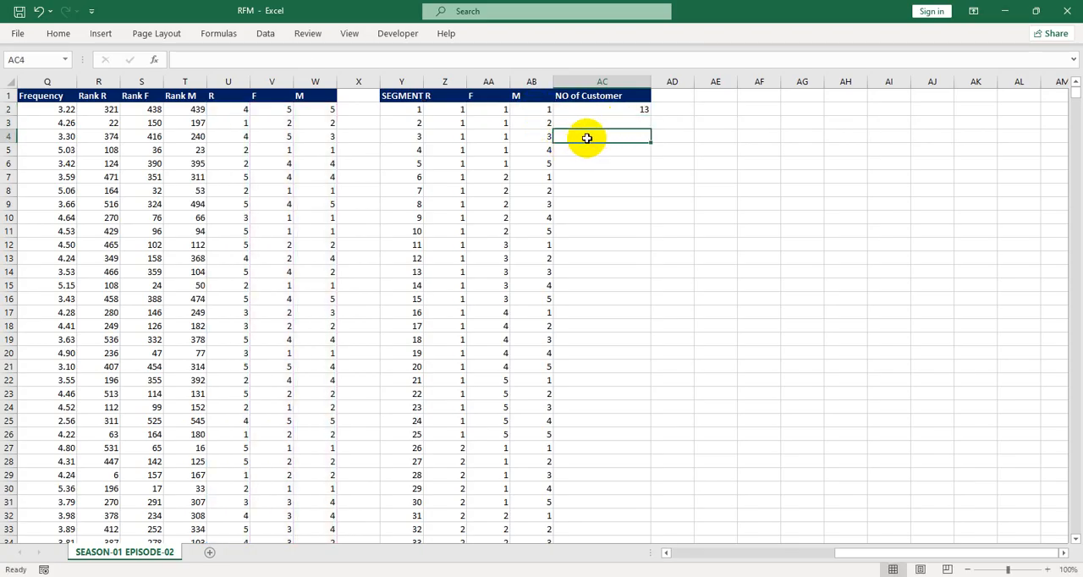
left_click(611, 110)
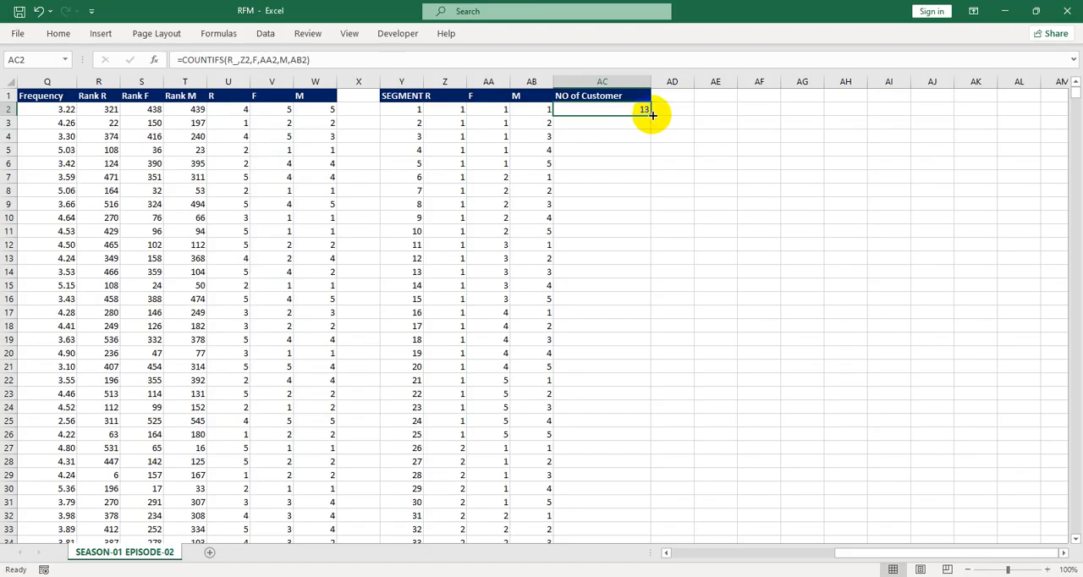
double_click(649, 116)
left_click(600, 123)
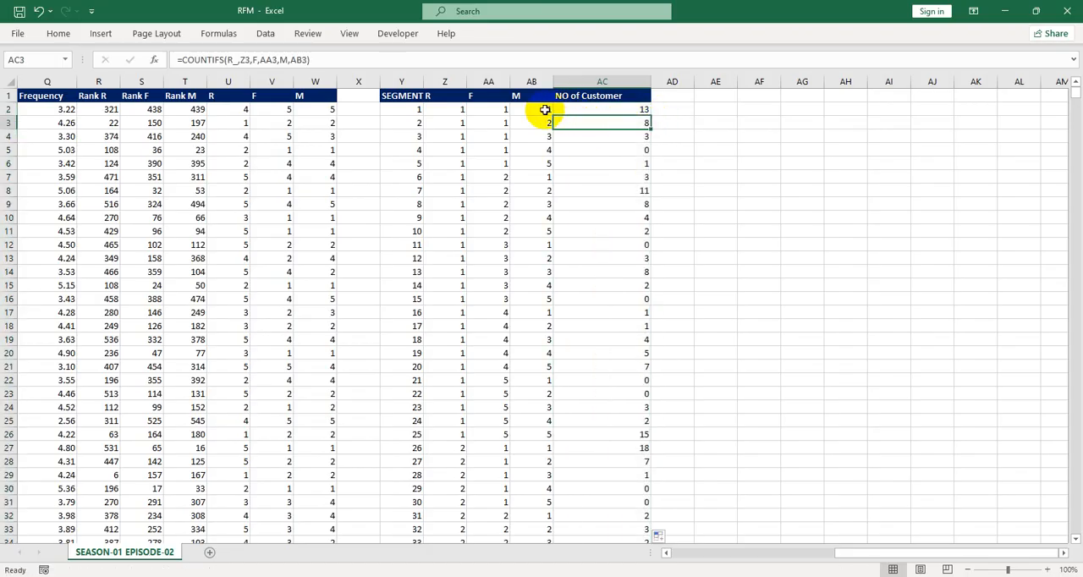
left_click_drag(460, 110, 536, 109)
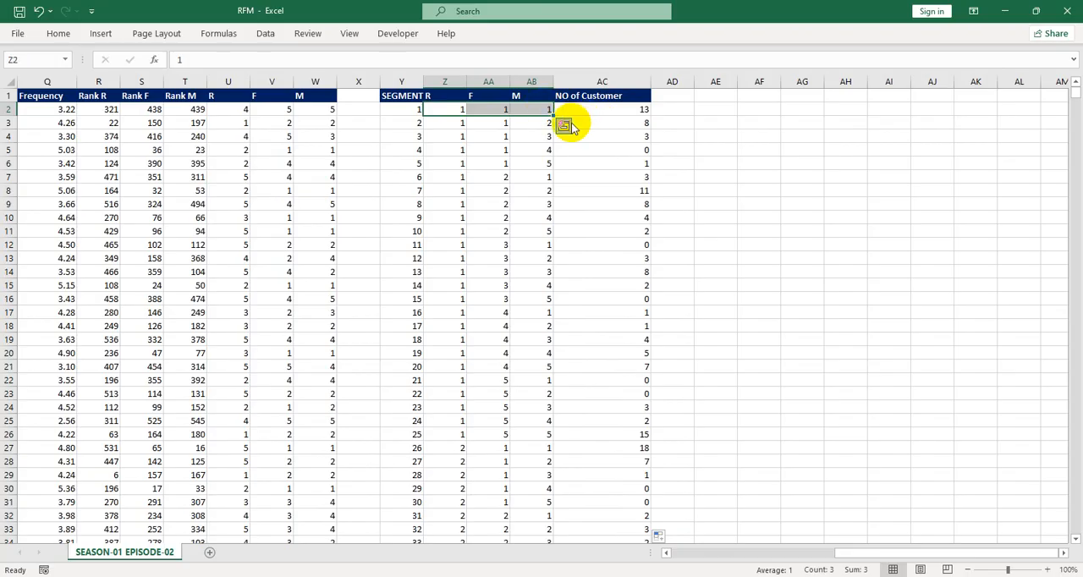
left_click(609, 114)
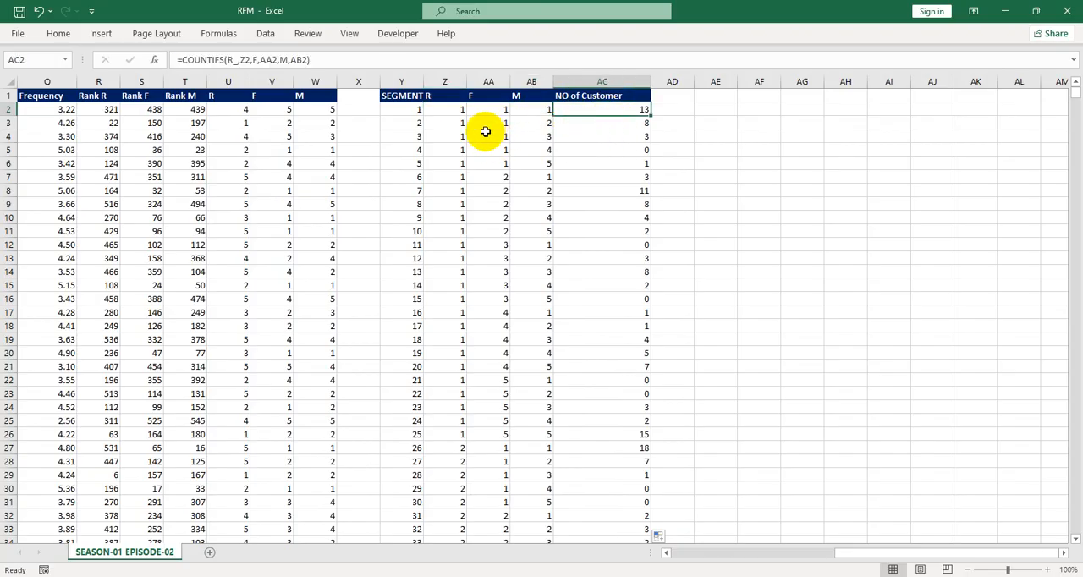
left_click(451, 109)
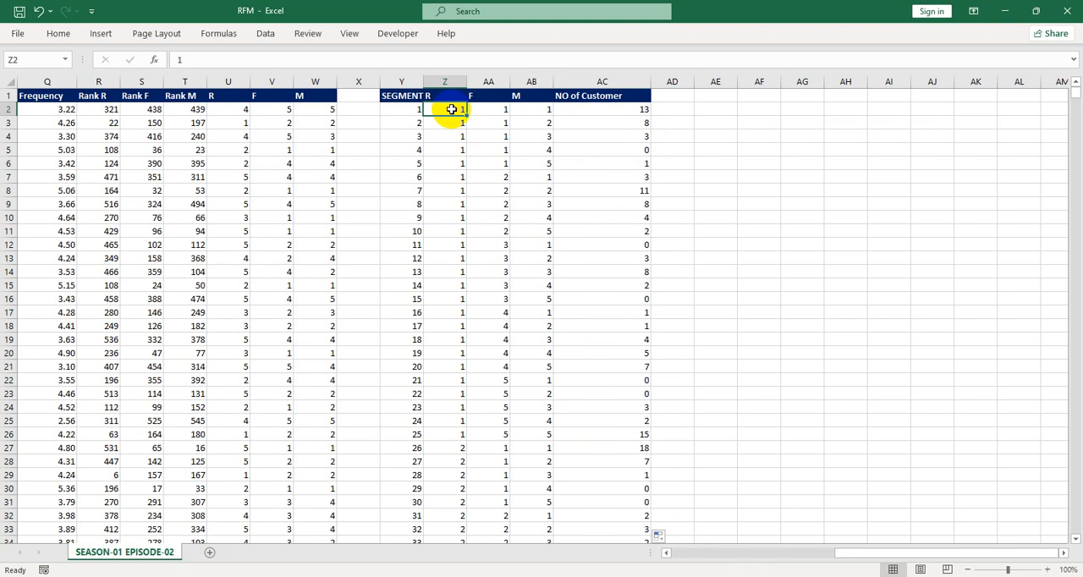
left_click(628, 109)
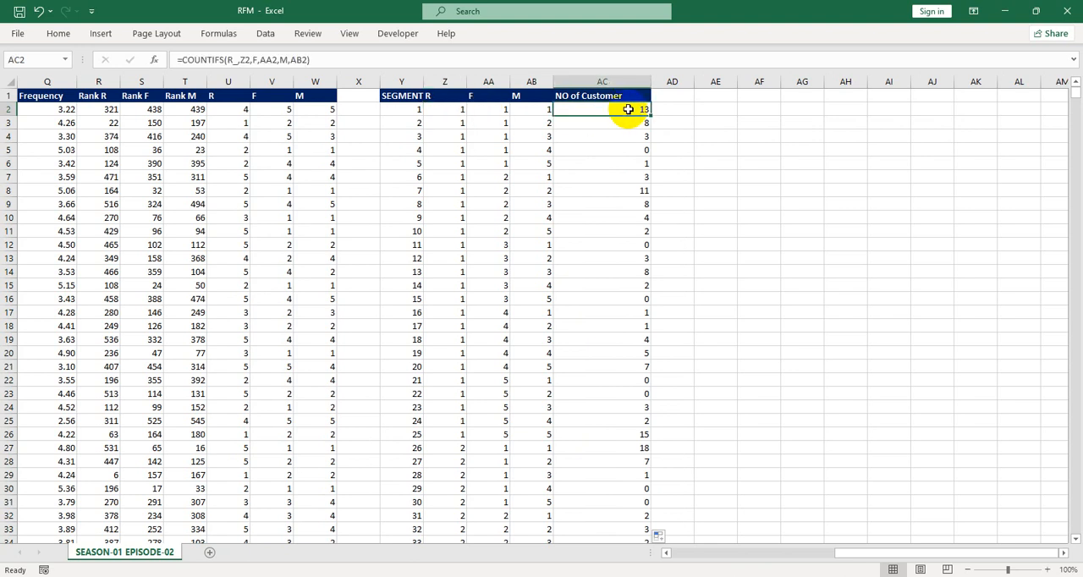